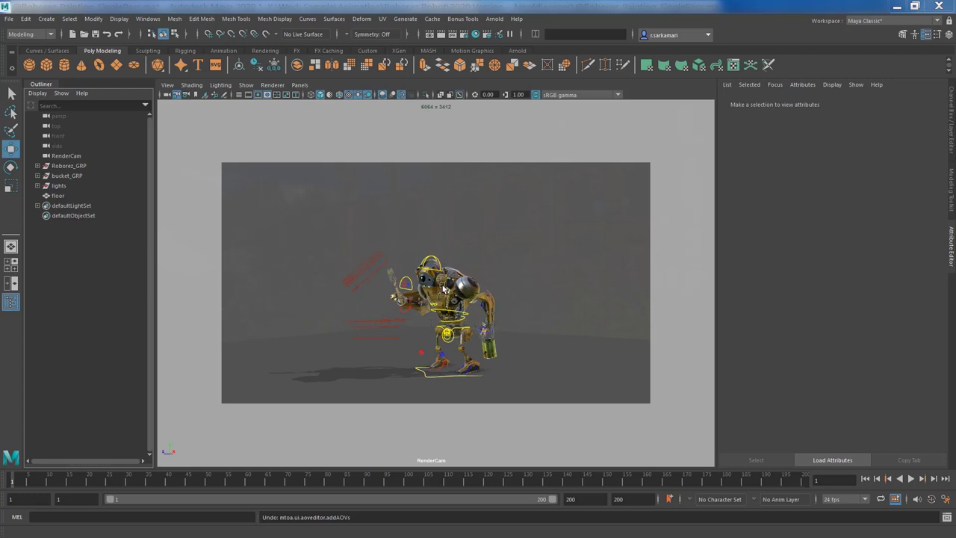
Examine the Diffuse and Specular settings of the floor's aiShadowMatte material, then deselect the floor
{"action": "left_click", "coordinate": [279, 354]}
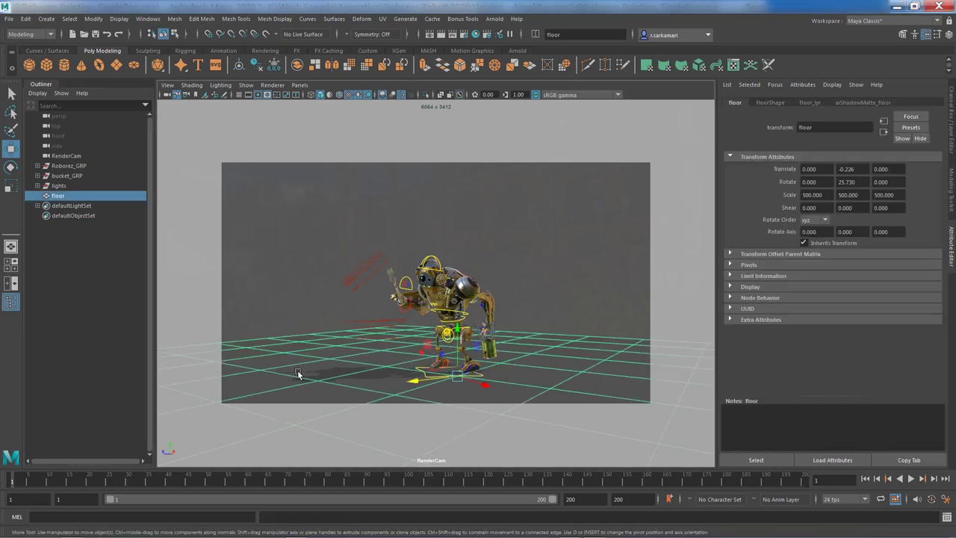
{"action": "left_click", "coordinate": [845, 103]}
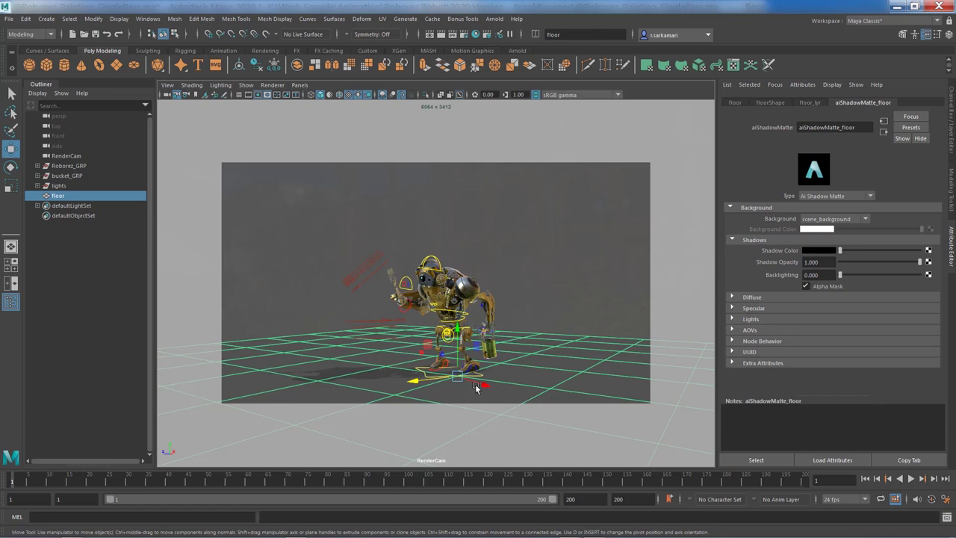
{"action": "left_click", "coordinate": [765, 297]}
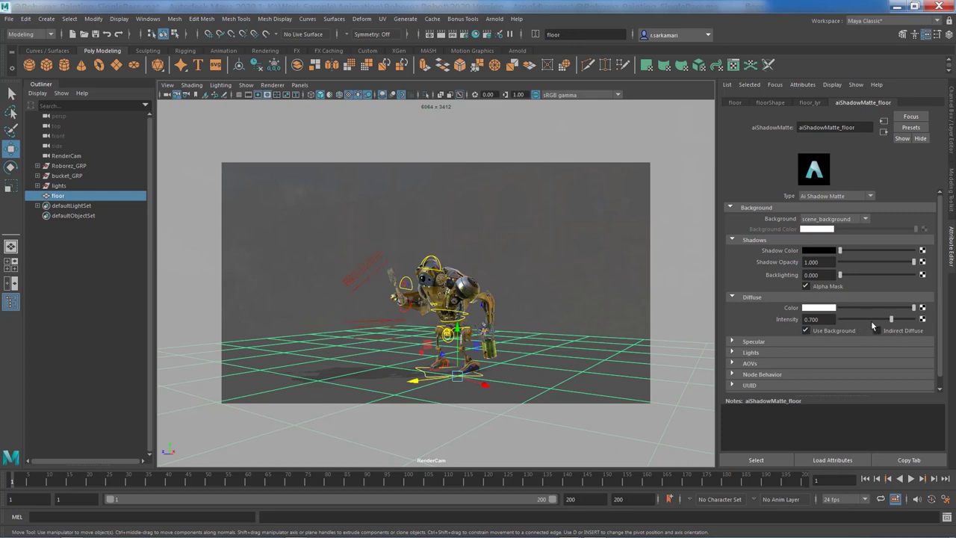
{"action": "left_click", "coordinate": [741, 298]}
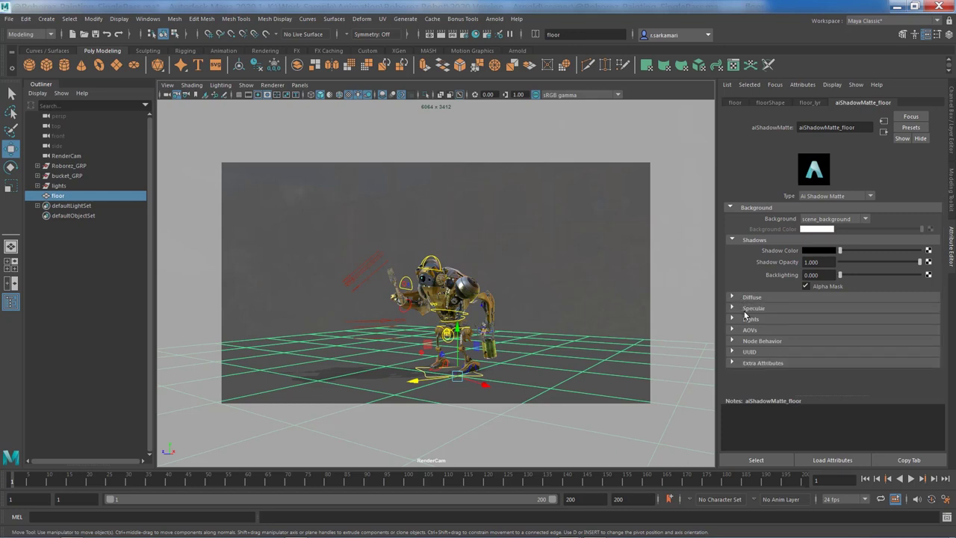
{"action": "left_click", "coordinate": [749, 308]}
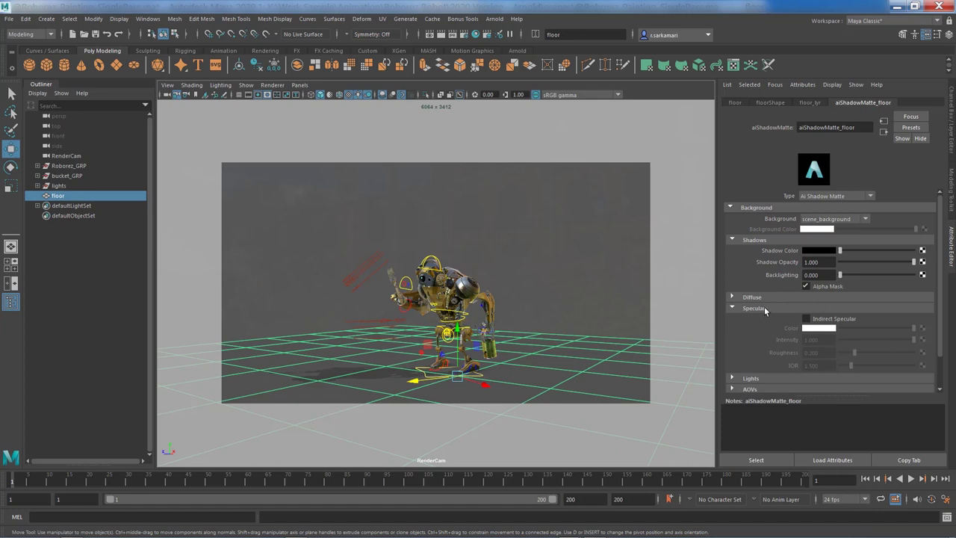
{"action": "left_click", "coordinate": [764, 307]}
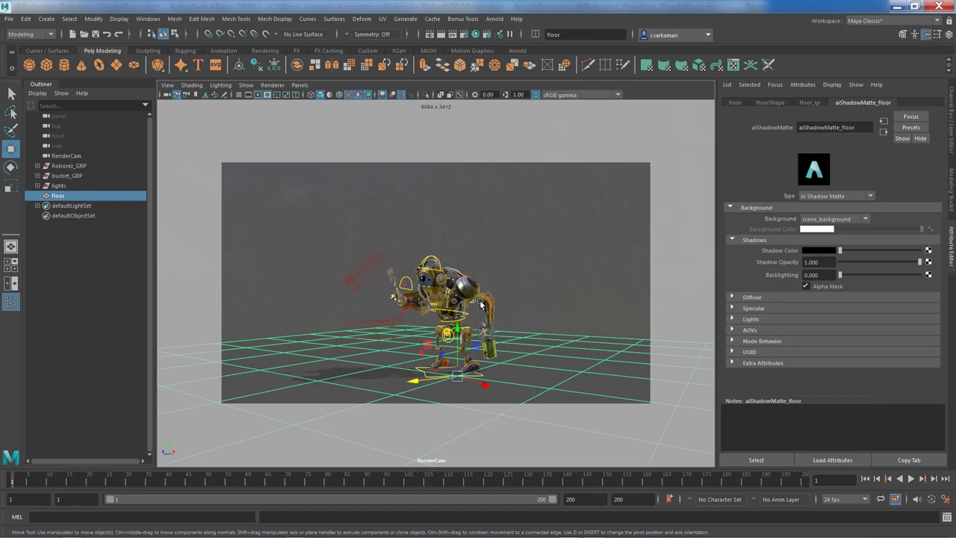
{"action": "left_click", "coordinate": [82, 288]}
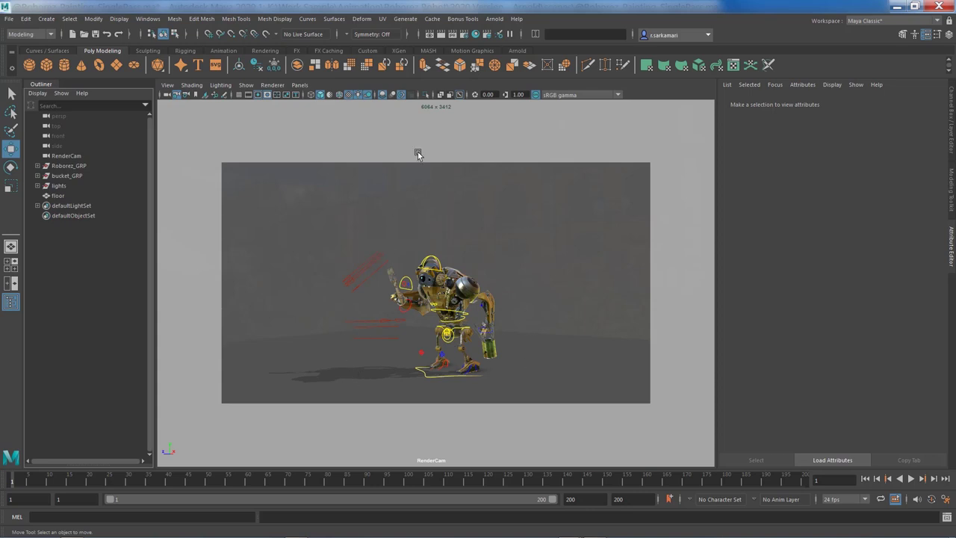
Review the output and image size options in the Render Settings, plus Arnold's sampling and ray depth values
{"action": "left_click", "coordinate": [464, 35]}
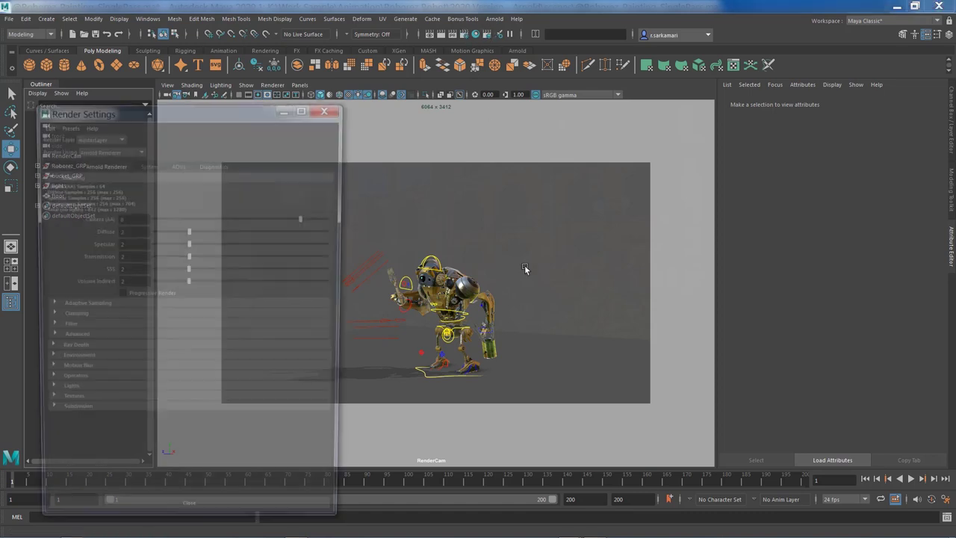
{"action": "left_click_drag", "start_coordinate": [183, 120], "coordinate": [400, 75]}
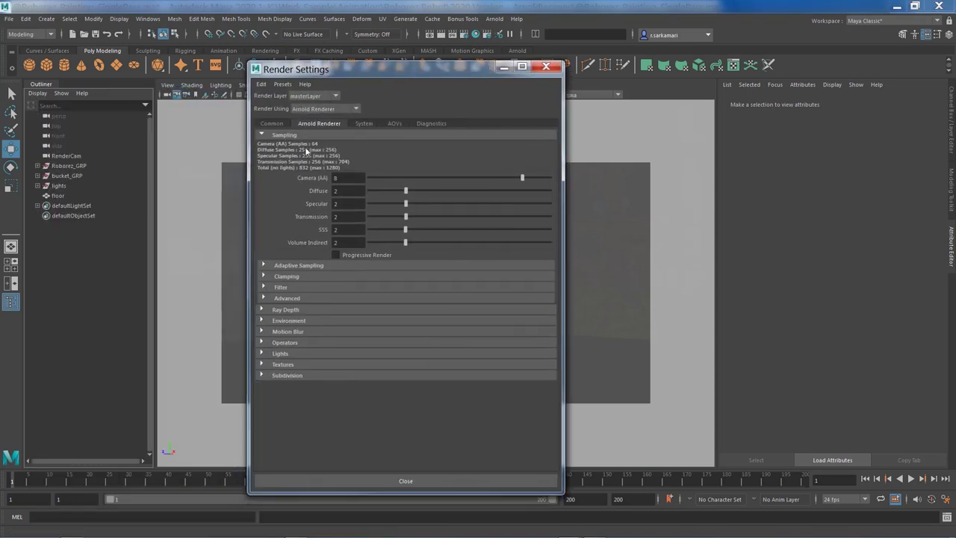
{"action": "left_click", "coordinate": [272, 123]}
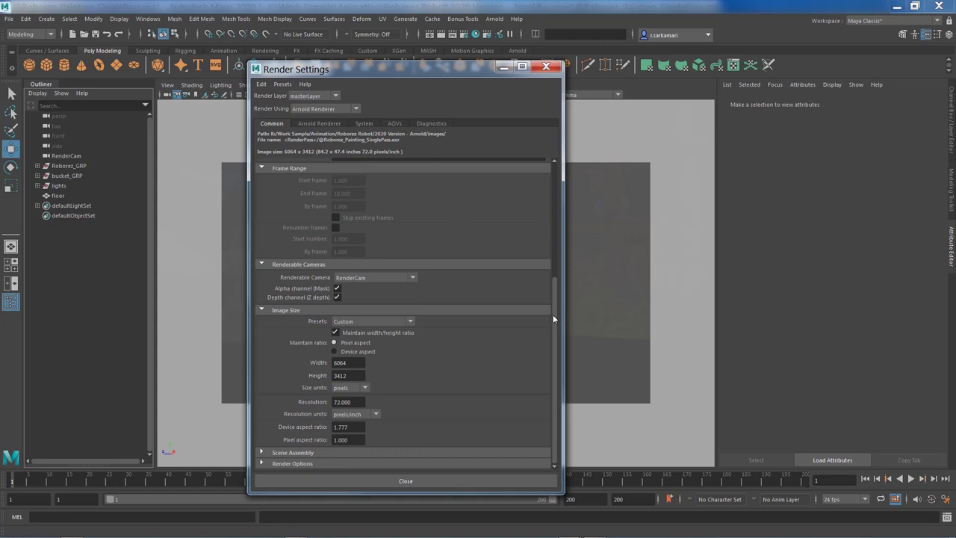
{"action": "left_click_drag", "start_coordinate": [553, 319], "coordinate": [553, 217]}
{"action": "scroll", "coordinate": [388, 268], "scroll_direction": "up", "scroll_amount": 1}
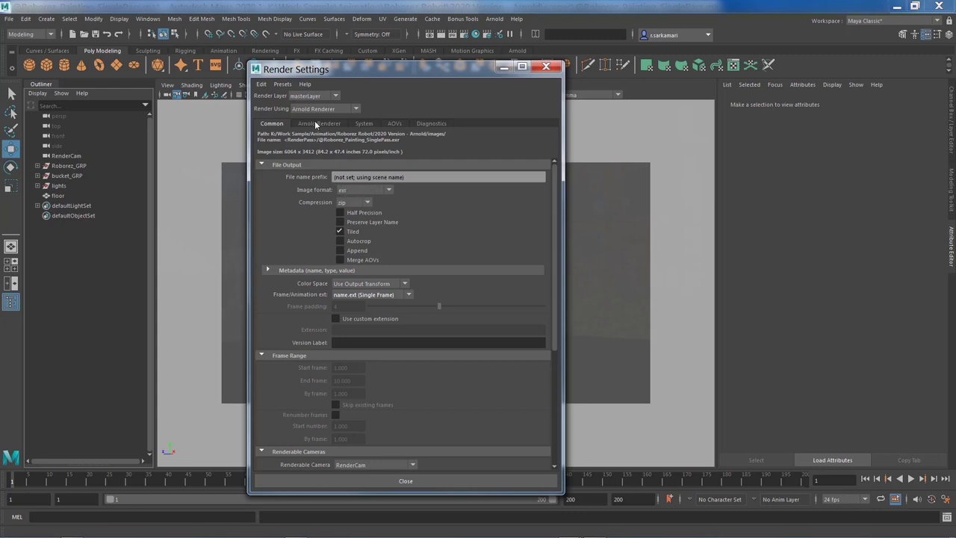
{"action": "left_click", "coordinate": [316, 125]}
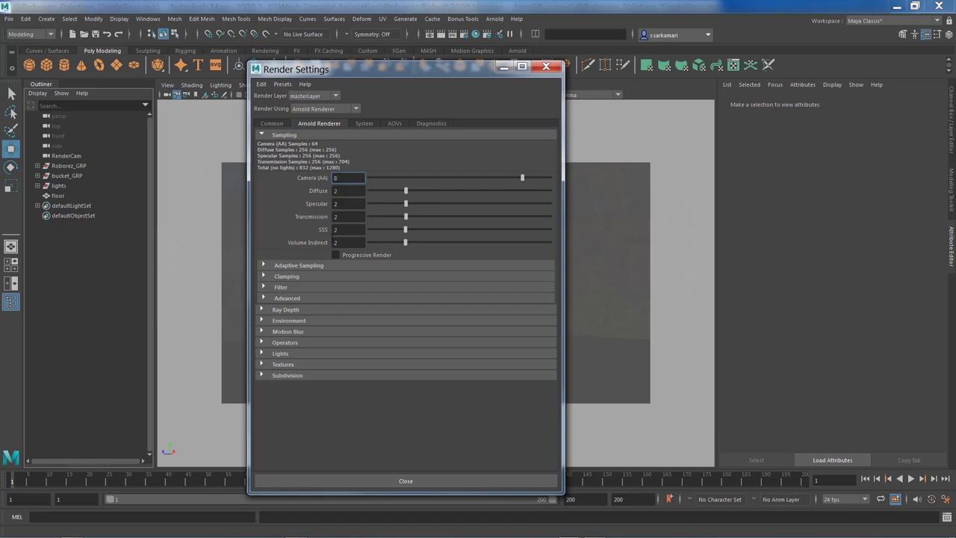
{"action": "left_click", "coordinate": [293, 309]}
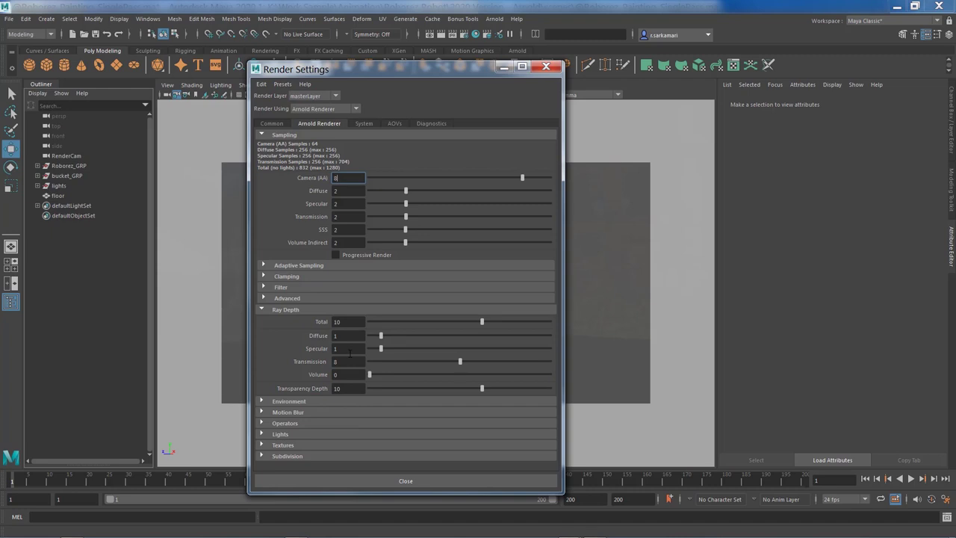
Add the Z pass to the active AOVs in the Render Settings
{"action": "left_click", "coordinate": [394, 124]}
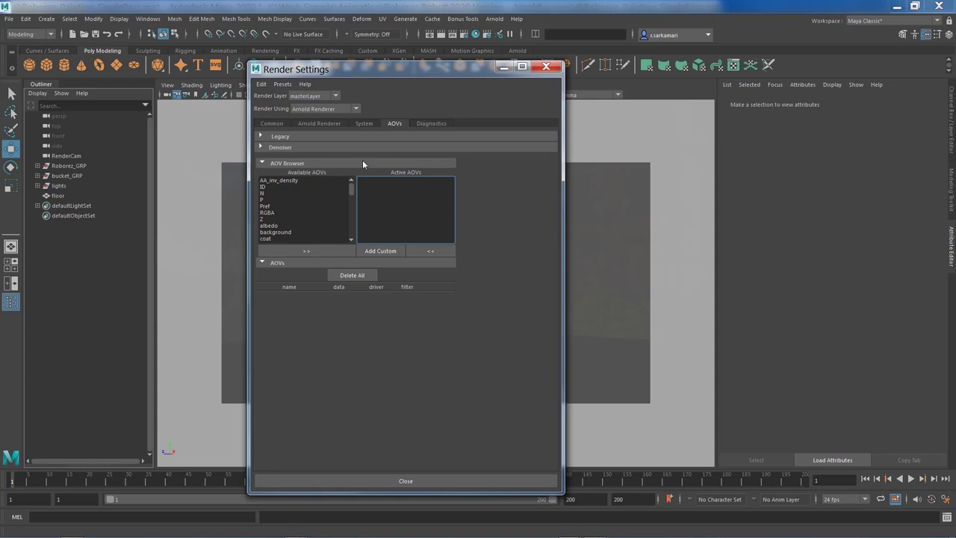
{"action": "left_click_drag", "start_coordinate": [393, 65], "coordinate": [649, 56]}
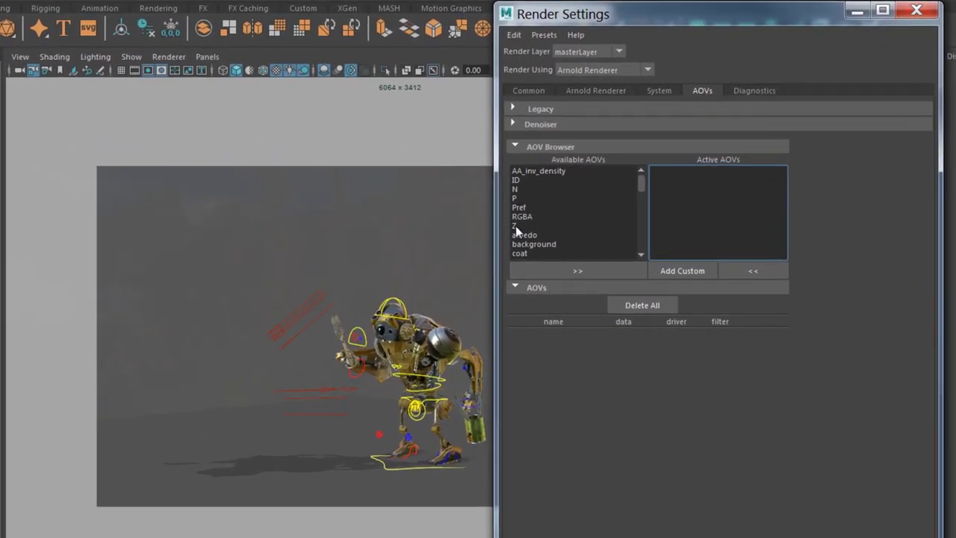
{"action": "left_click", "coordinate": [515, 226]}
{"action": "left_click", "coordinate": [589, 274]}
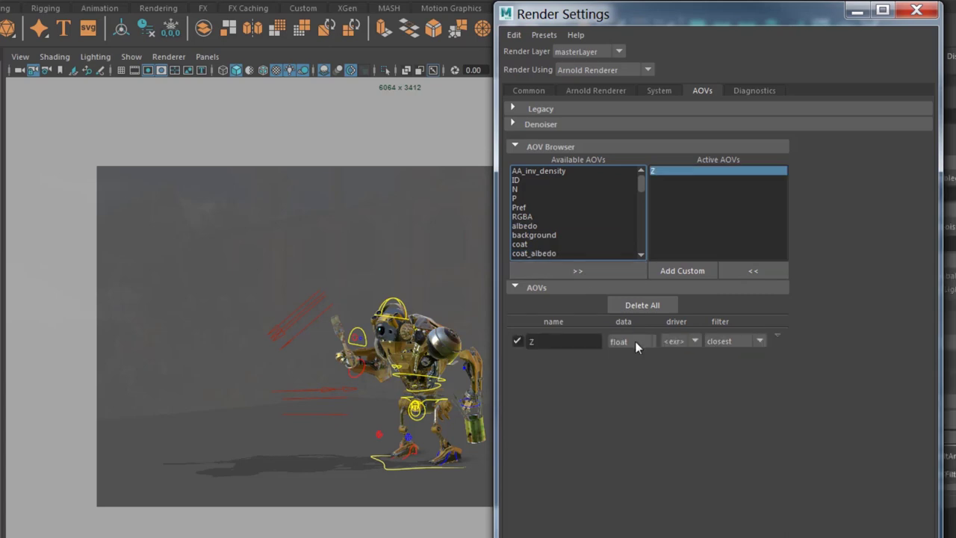
Add diffuse_direct and diffuse_indirect together to the active AOVs
{"action": "left_click_drag", "start_coordinate": [640, 182], "coordinate": [640, 195]}
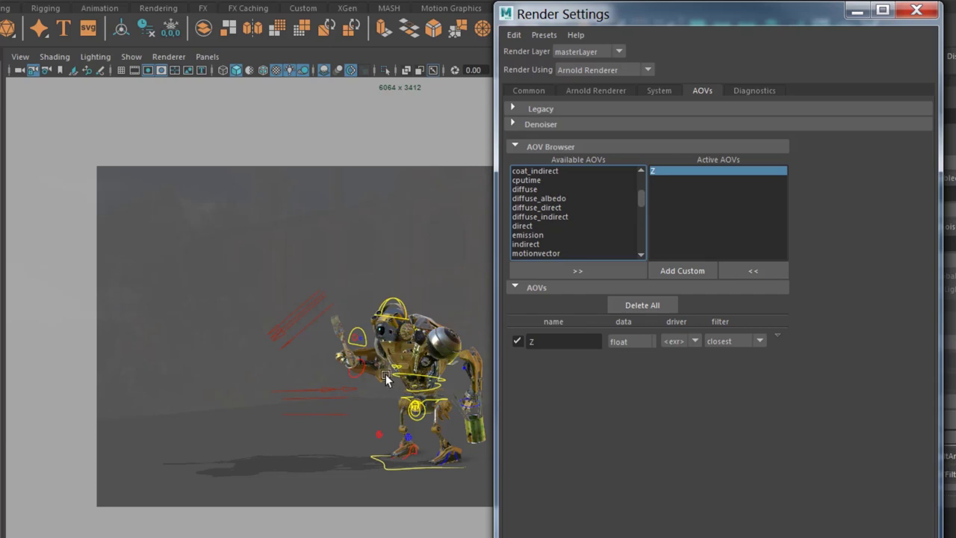
{"action": "left_click", "coordinate": [529, 208]}
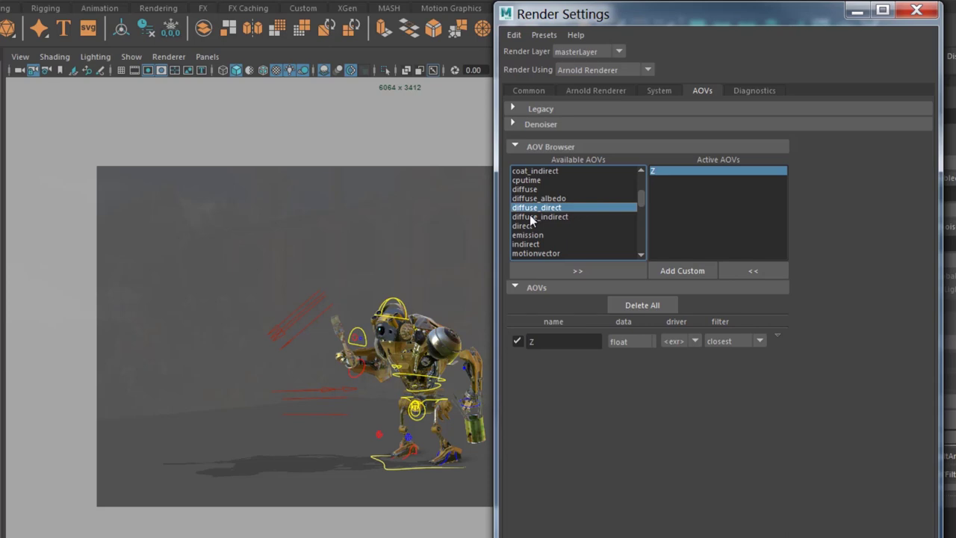
{"action": "left_click", "coordinate": [530, 217], "text": "shift"}
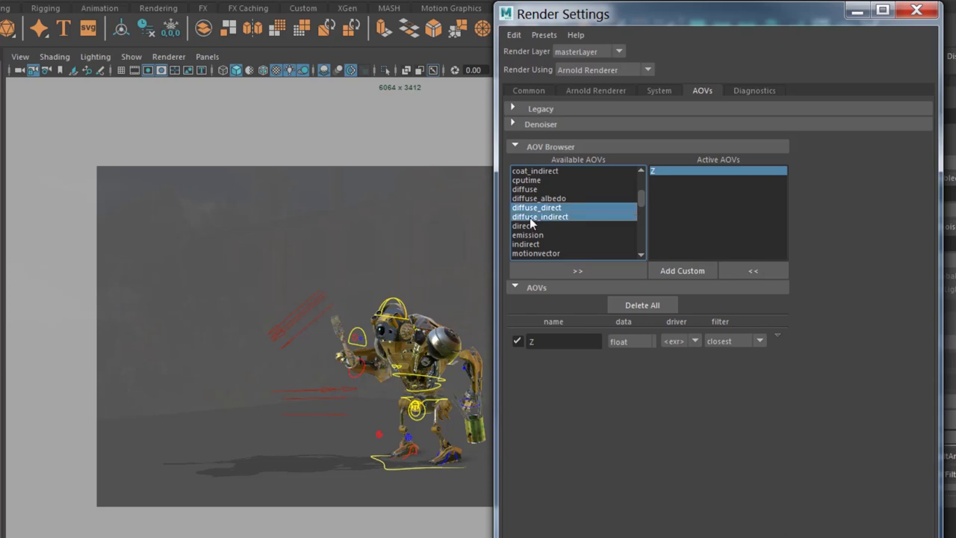
{"action": "left_click", "coordinate": [543, 267]}
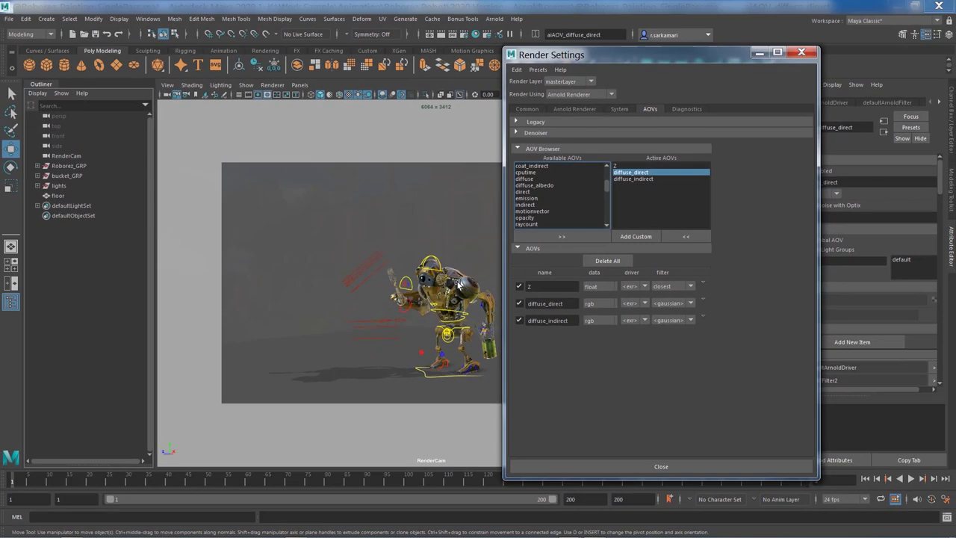
Switch the viewport to the persp camera and bring the robot's upper body and waist into view
{"action": "left_click", "coordinate": [300, 84]}
{"action": "mouse_move", "coordinate": [377, 97]}
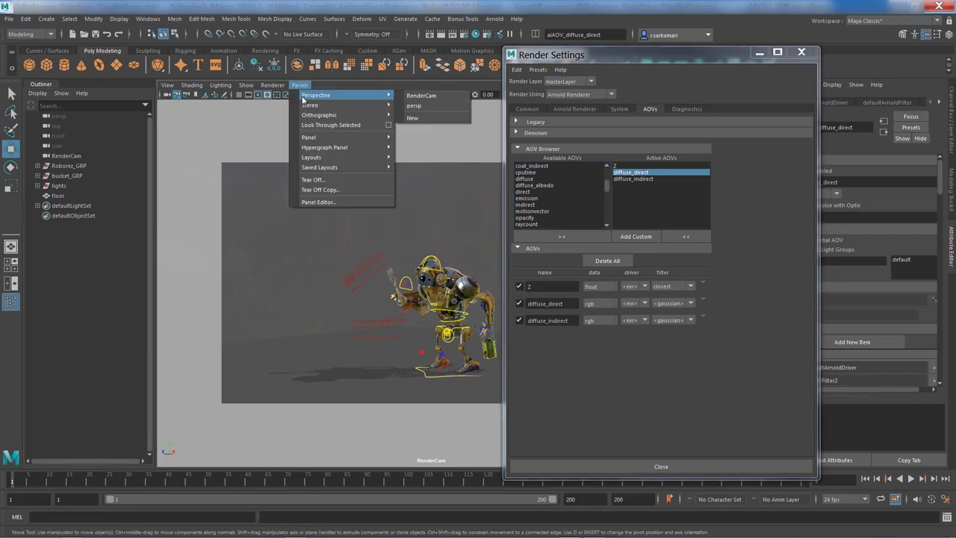
{"action": "left_click", "coordinate": [414, 105]}
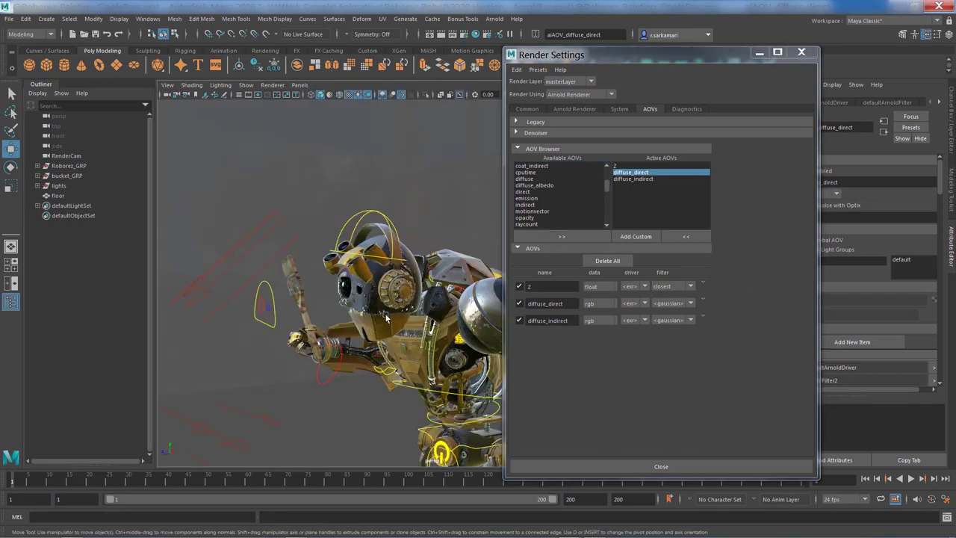
{"action": "middle_click_drag", "start_coordinate": [364, 319], "coordinate": [299, 306], "text": "alt"}
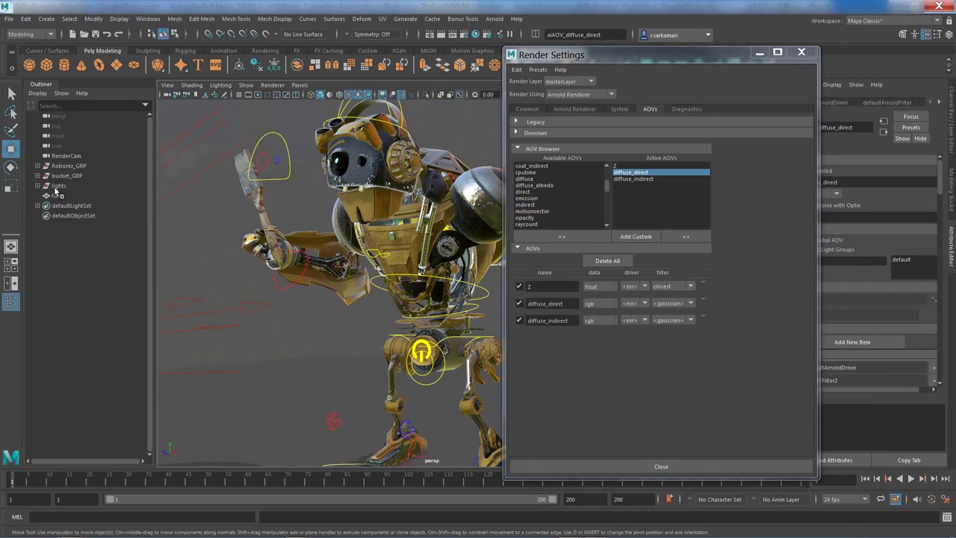
Isolate GRP_heartAccessories_01 from Robot_Geo to examine the heart mesh inside the cage, then show the full scene again
{"action": "left_click", "coordinate": [38, 166]}
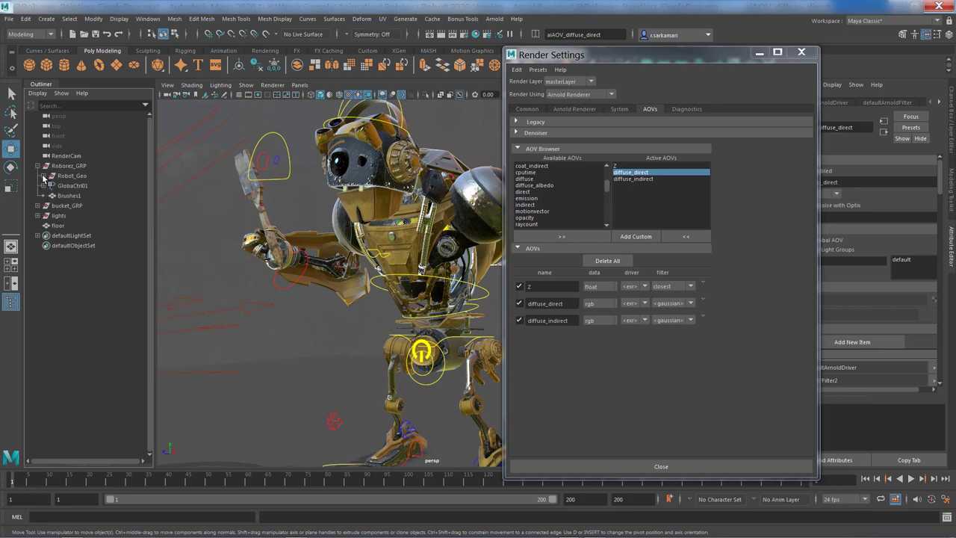
{"action": "left_click", "coordinate": [43, 176]}
{"action": "left_click", "coordinate": [77, 226]}
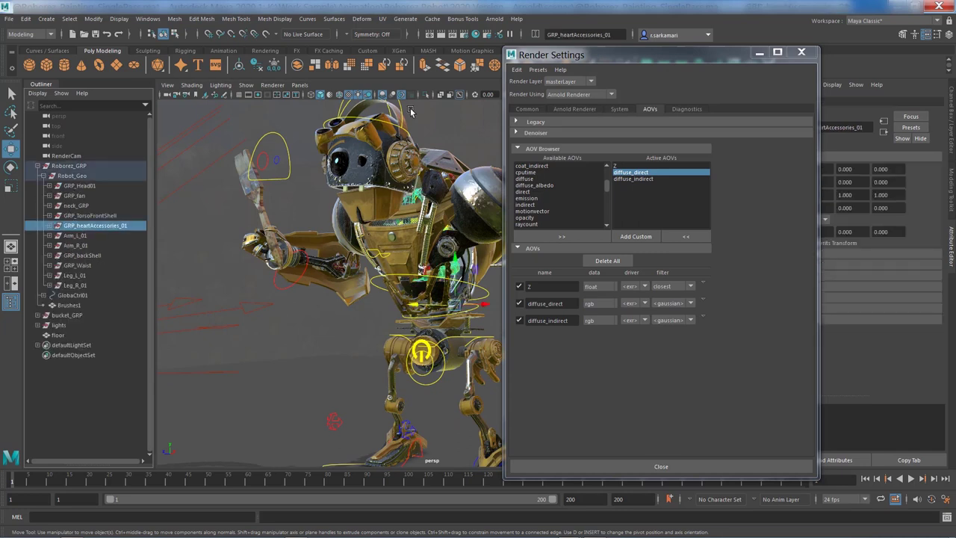
{"action": "left_click", "coordinate": [424, 94]}
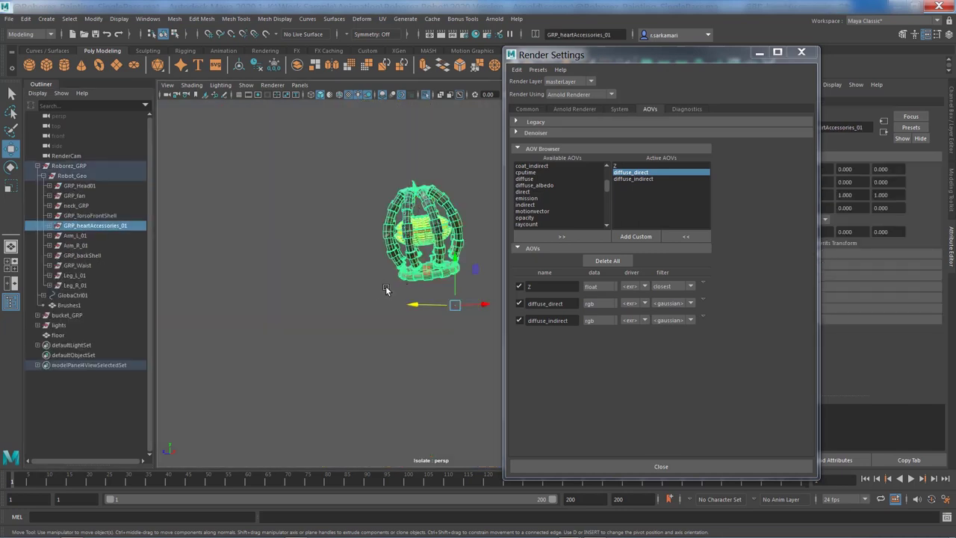
{"action": "left_click", "coordinate": [385, 288]}
{"action": "left_click", "coordinate": [428, 241]}
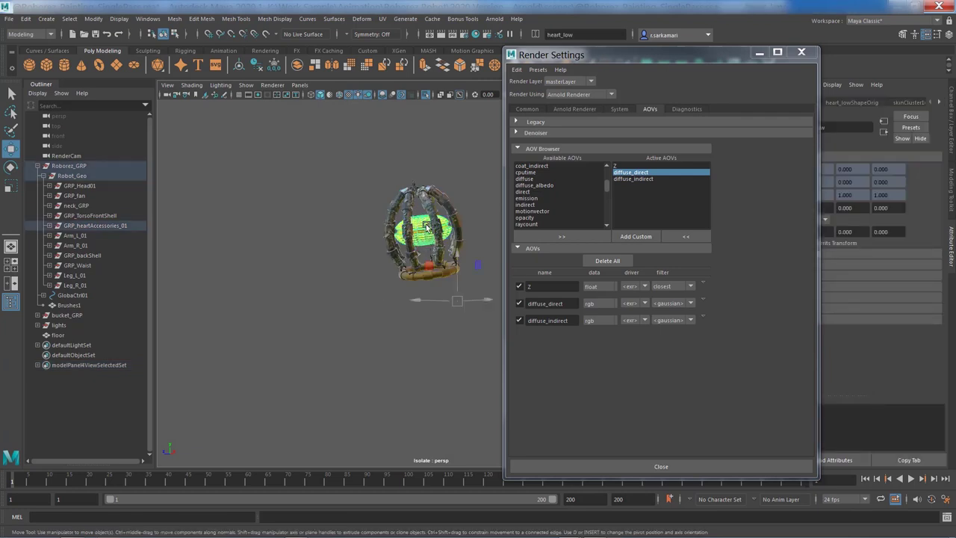
{"action": "left_click", "coordinate": [425, 96]}
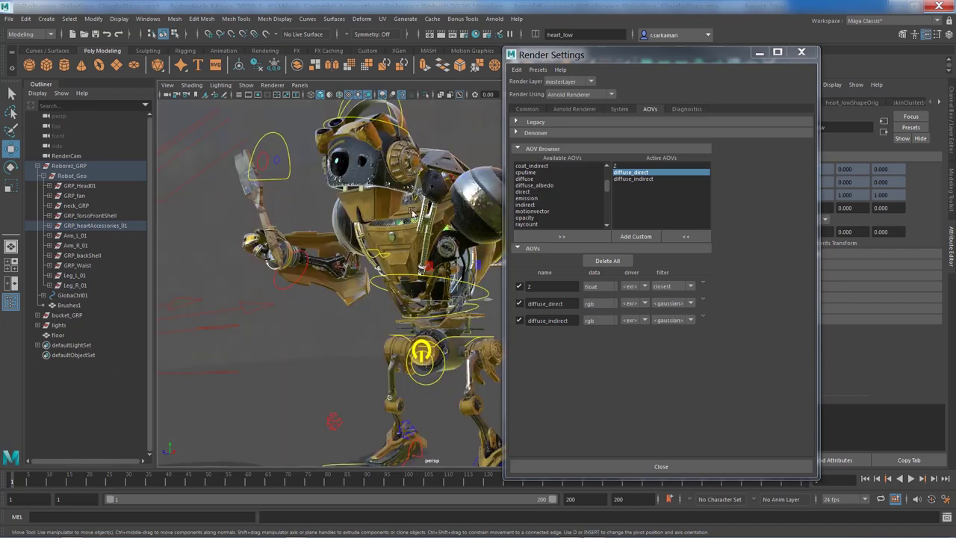
Inspect the yellow power sign on the robot's waist up close, undoing the accidental move of the hip control
{"action": "left_click", "coordinate": [421, 363]}
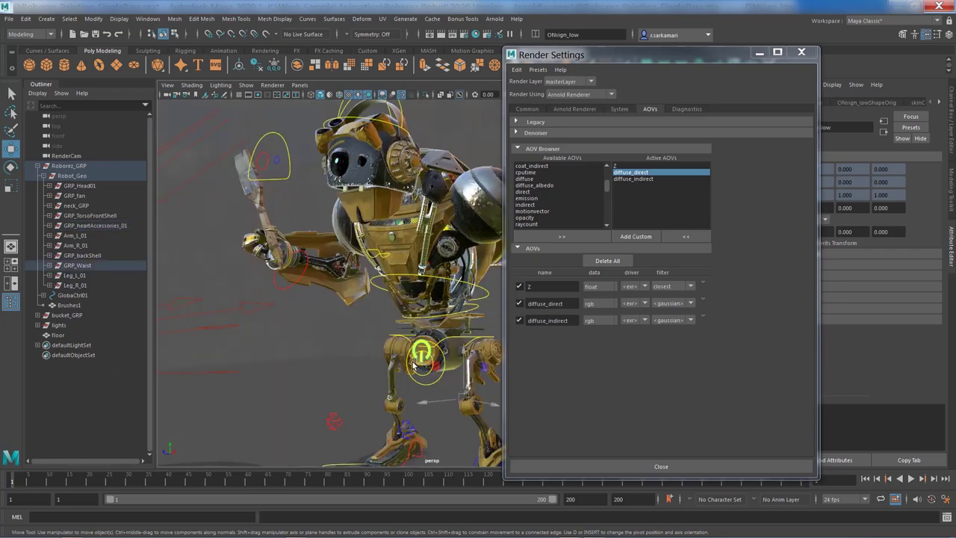
{"action": "key", "text": "f"}
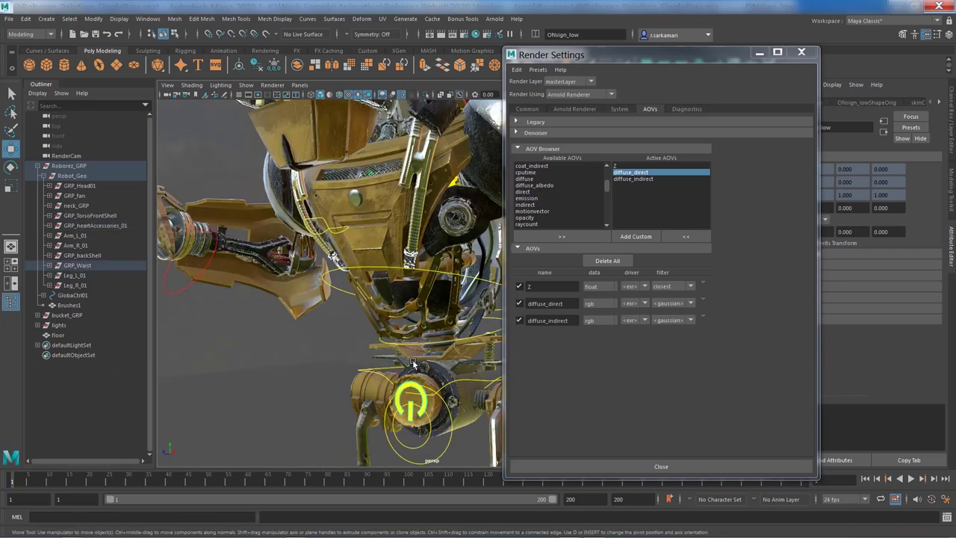
{"action": "left_click", "coordinate": [394, 438]}
{"action": "left_click_drag", "start_coordinate": [381, 432], "coordinate": [367, 430]}
{"action": "key", "text": "ctrl+z"}
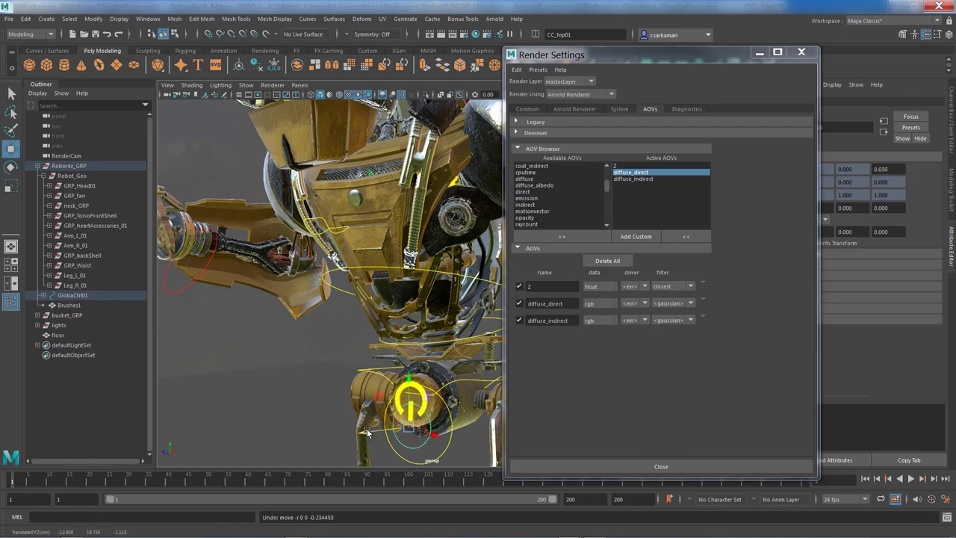
Examine the robot's eye mesh up close, then view the whole robot again
{"action": "left_click_drag", "start_coordinate": [271, 217], "coordinate": [333, 329], "text": "alt"}
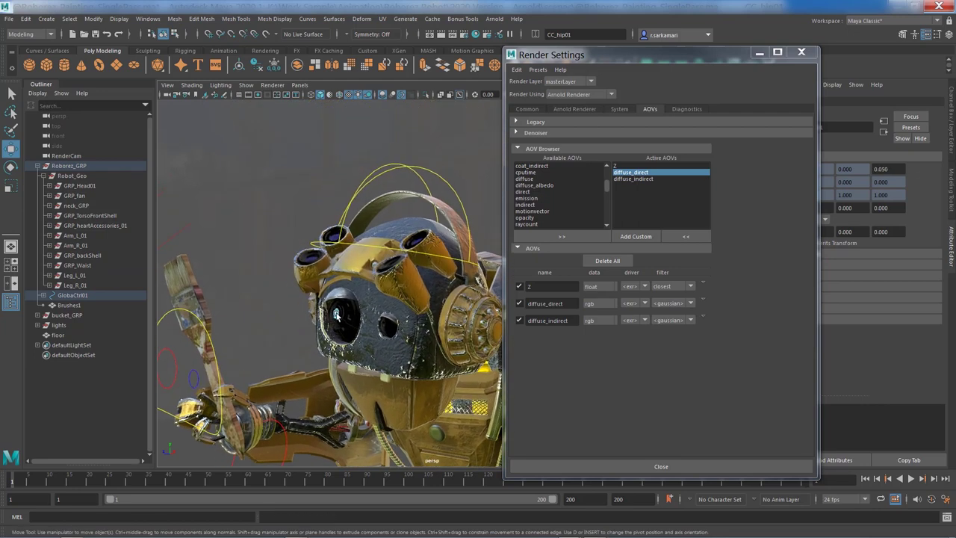
{"action": "left_click", "coordinate": [328, 322]}
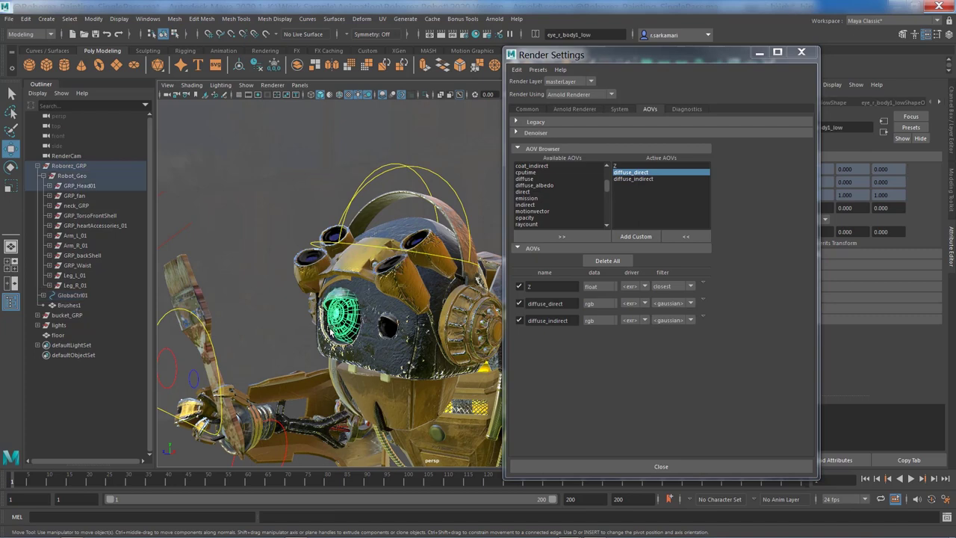
{"action": "left_click", "coordinate": [295, 332]}
{"action": "right_click_drag", "start_coordinate": [338, 135], "coordinate": [165, 262], "text": "alt"}
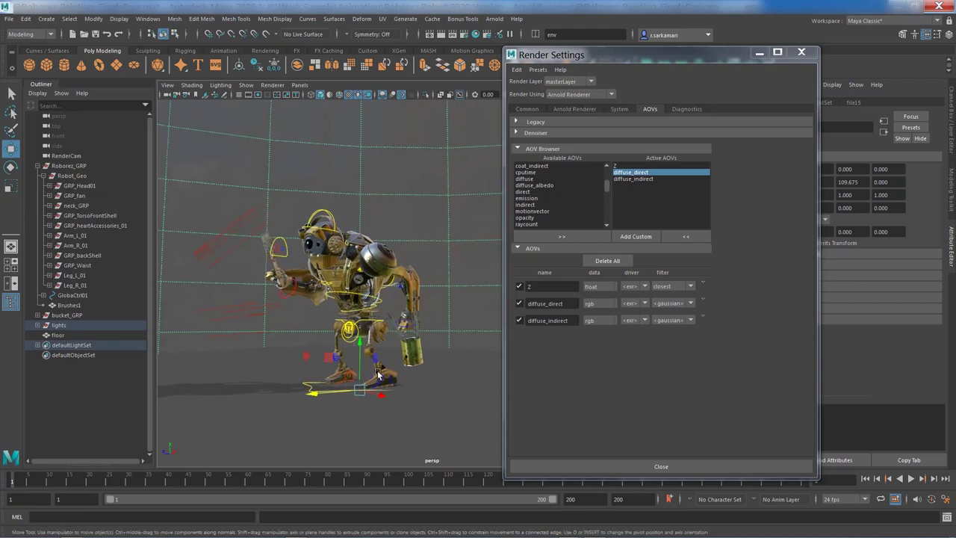
Add the emission and shadow_matte passes to the active AOVs, selecting the floor in the scene to check which surface receives the shadow
{"action": "left_click", "coordinate": [556, 198]}
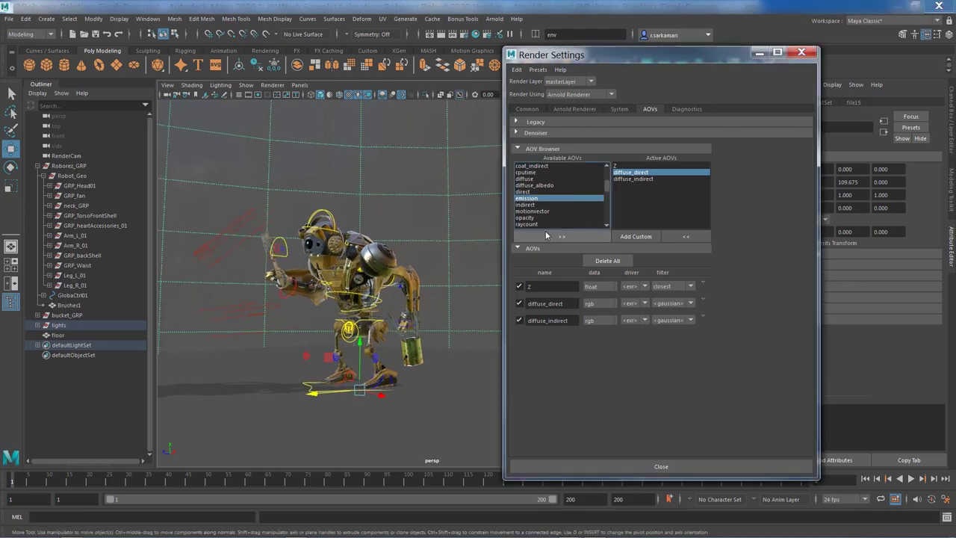
{"action": "left_click", "coordinate": [562, 236]}
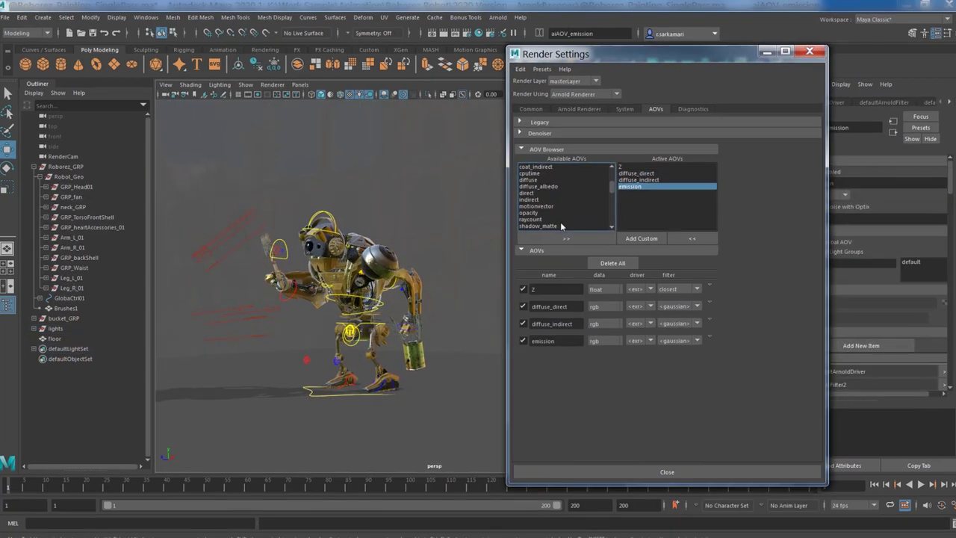
{"action": "scroll", "coordinate": [669, 202], "scroll_direction": "down", "scroll_amount": 2}
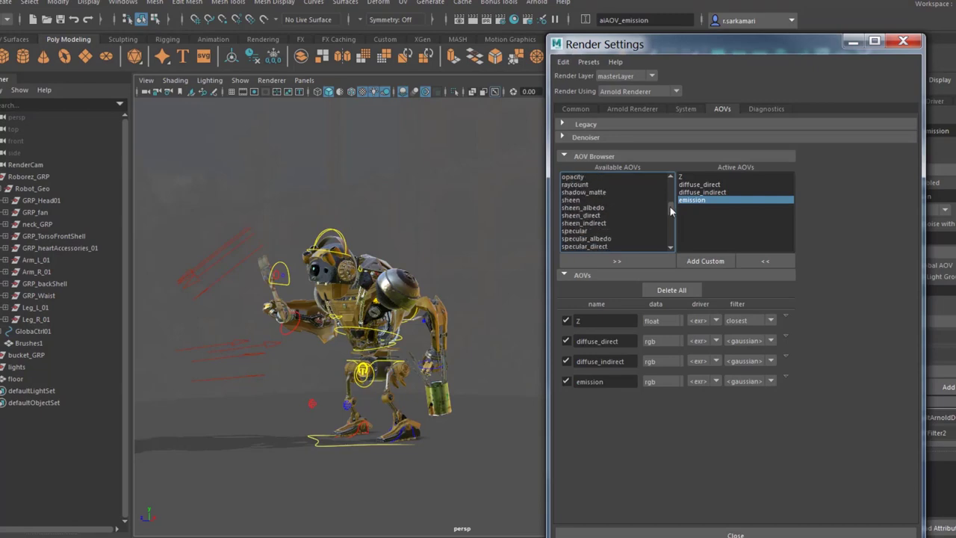
{"action": "left_click", "coordinate": [582, 194]}
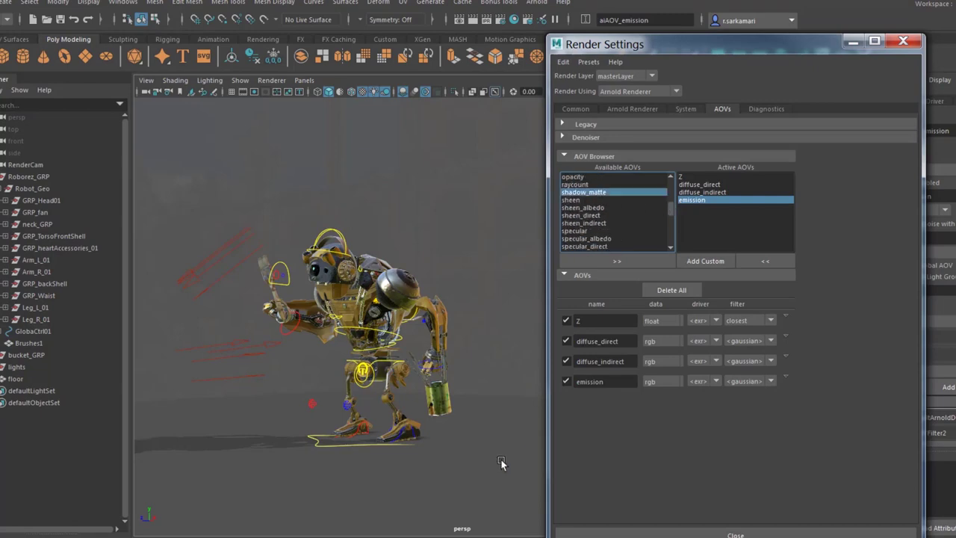
{"action": "left_click", "coordinate": [501, 401]}
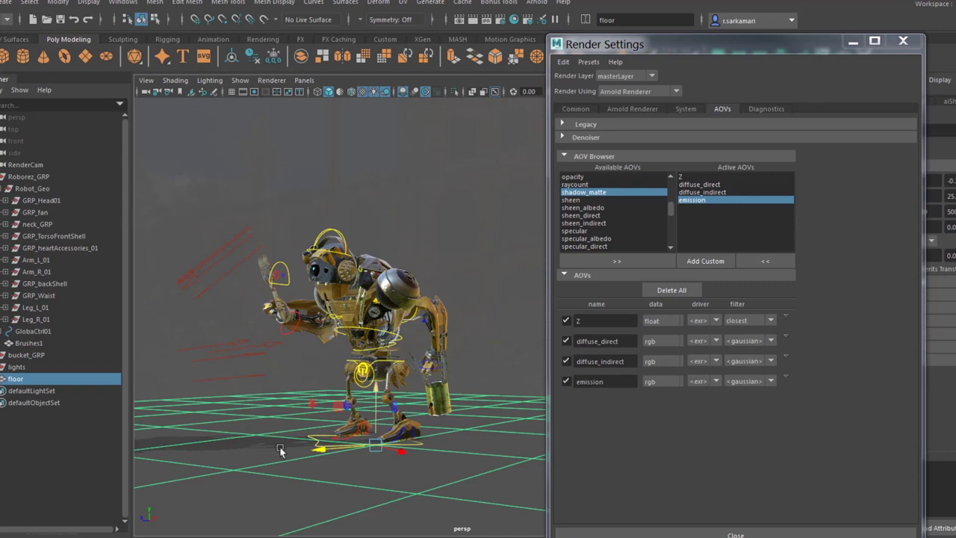
{"action": "left_click", "coordinate": [598, 258]}
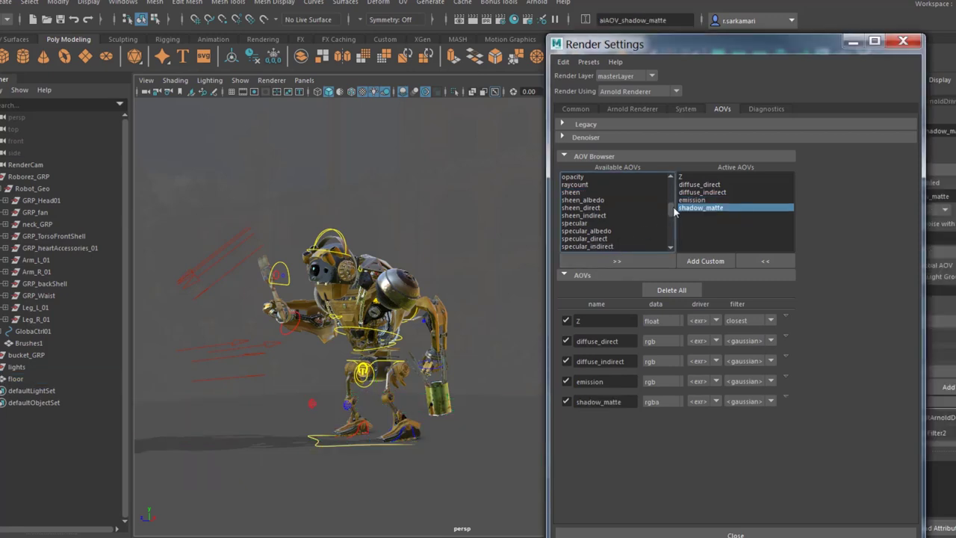
Add the specular_direct and specular_indirect passes to the active AOVs
{"action": "left_click_drag", "start_coordinate": [673, 206], "coordinate": [671, 211]}
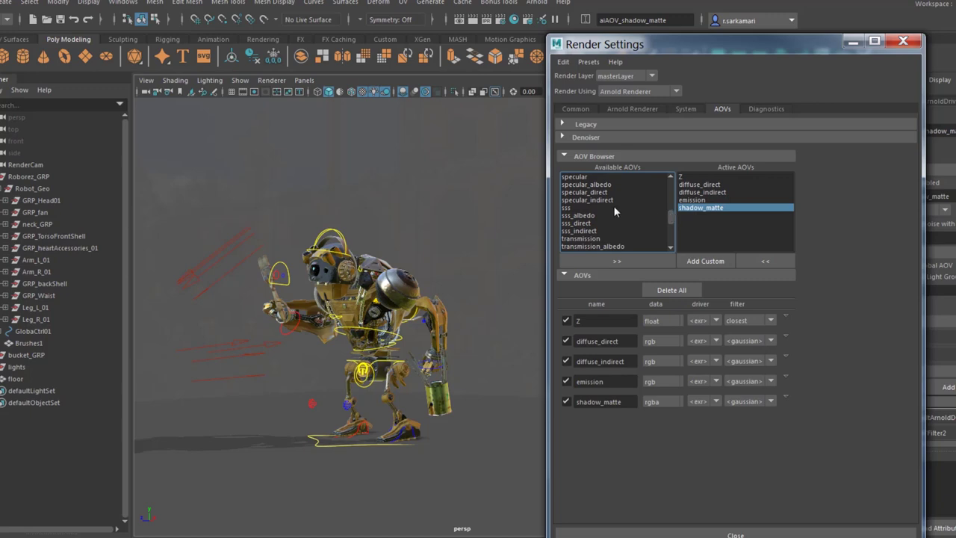
{"action": "left_click", "coordinate": [582, 193]}
{"action": "left_click", "coordinate": [586, 200], "text": "shift"}
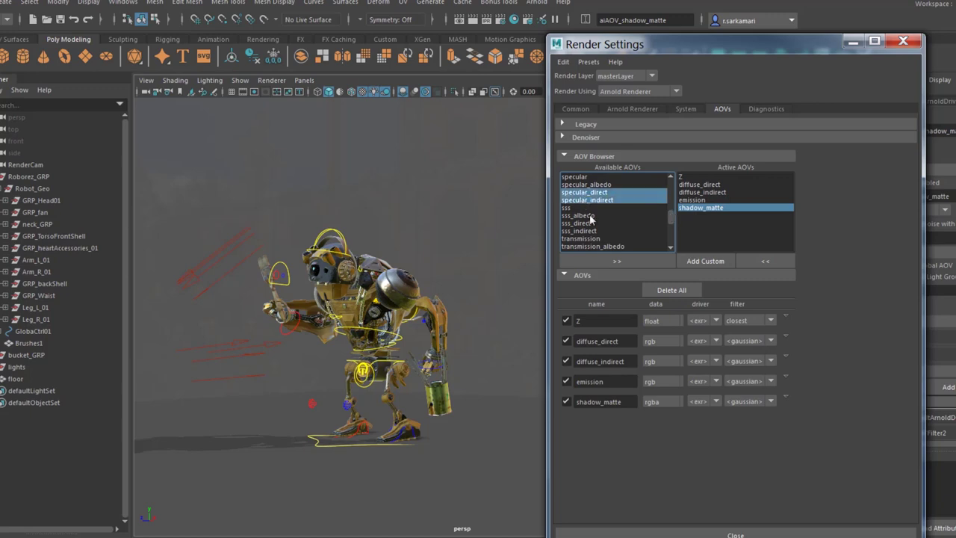
{"action": "left_click", "coordinate": [624, 261]}
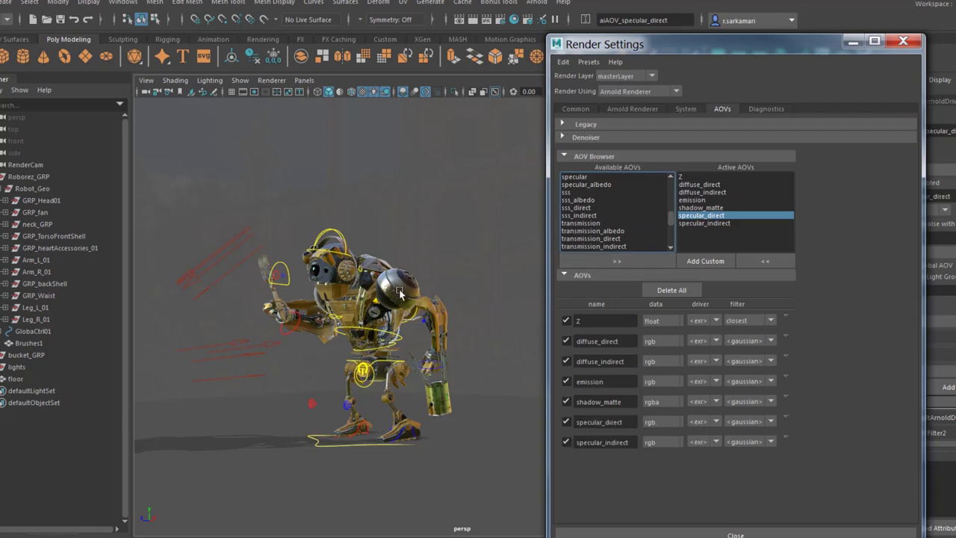
Check the robot's reflective surfaces up close, add the transmission pass to the active AOVs, and return the viewport to RenderCam
{"action": "left_click_drag", "start_coordinate": [291, 261], "coordinate": [323, 278], "text": "alt"}
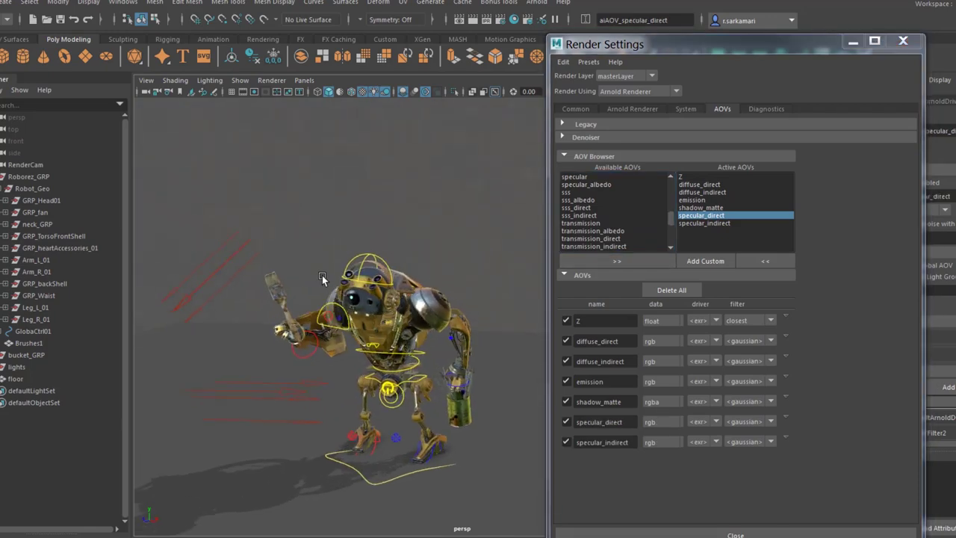
{"action": "right_click_drag", "start_coordinate": [323, 278], "coordinate": [350, 268], "text": "alt"}
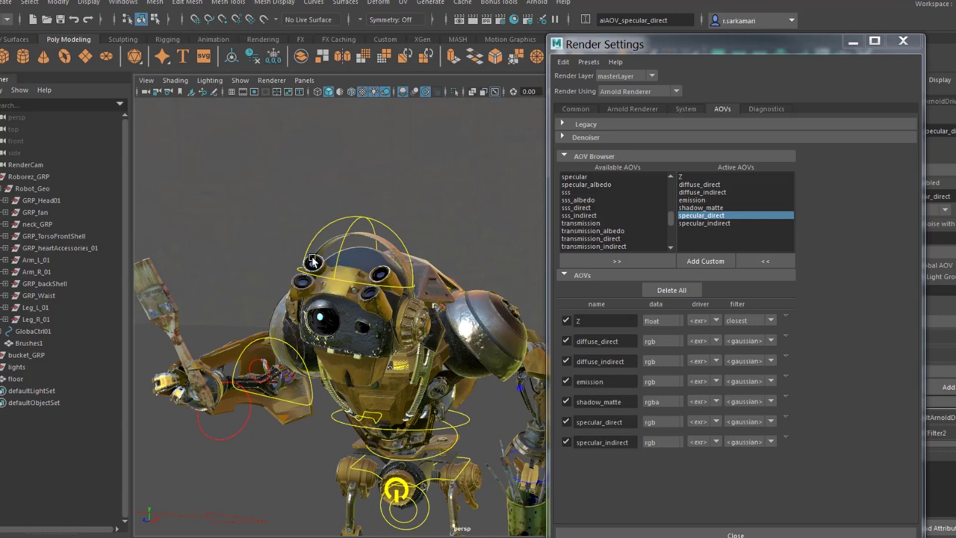
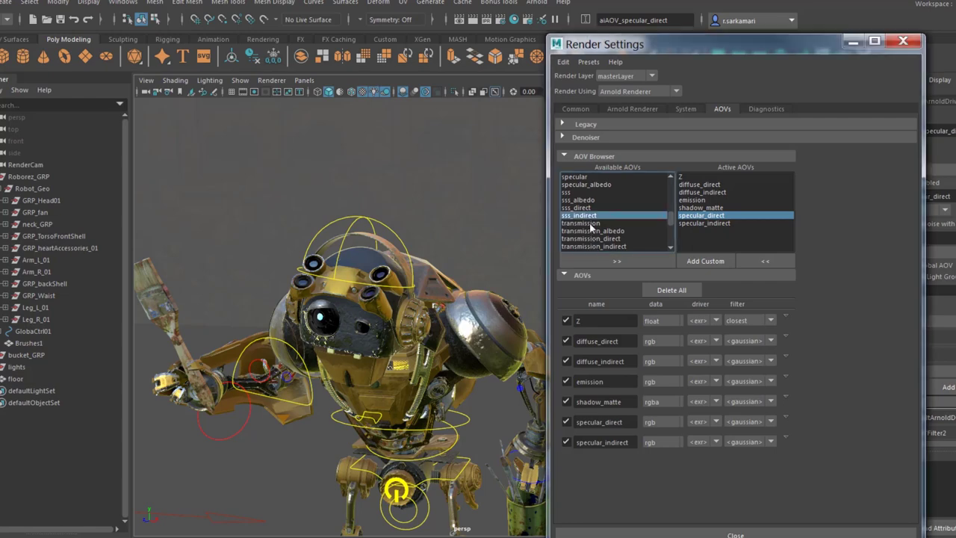
{"action": "left_click", "coordinate": [590, 258]}
{"action": "scroll", "coordinate": [405, 295], "scroll_direction": "down", "scroll_amount": 5}
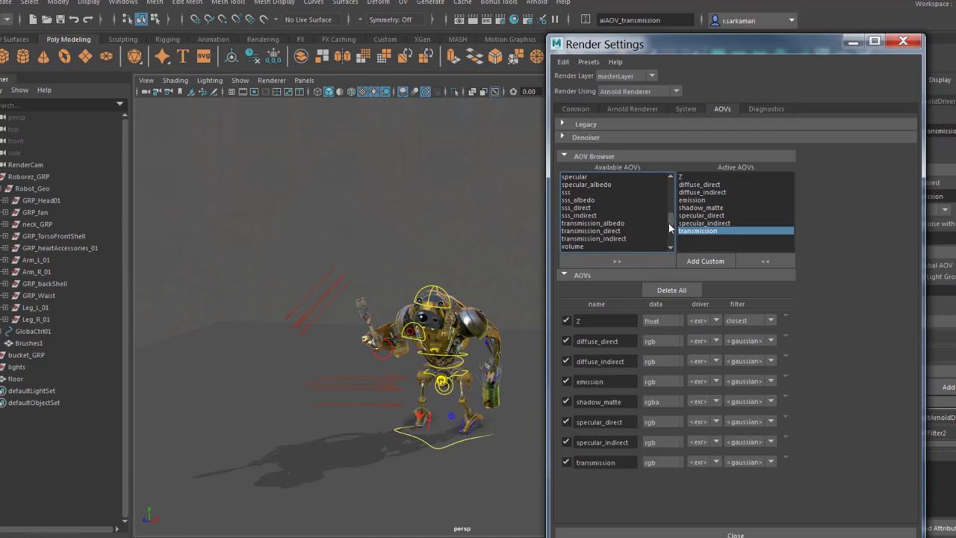
{"action": "left_click", "coordinate": [304, 80]}
{"action": "mouse_move", "coordinate": [321, 92]}
{"action": "left_click", "coordinate": [441, 94]}
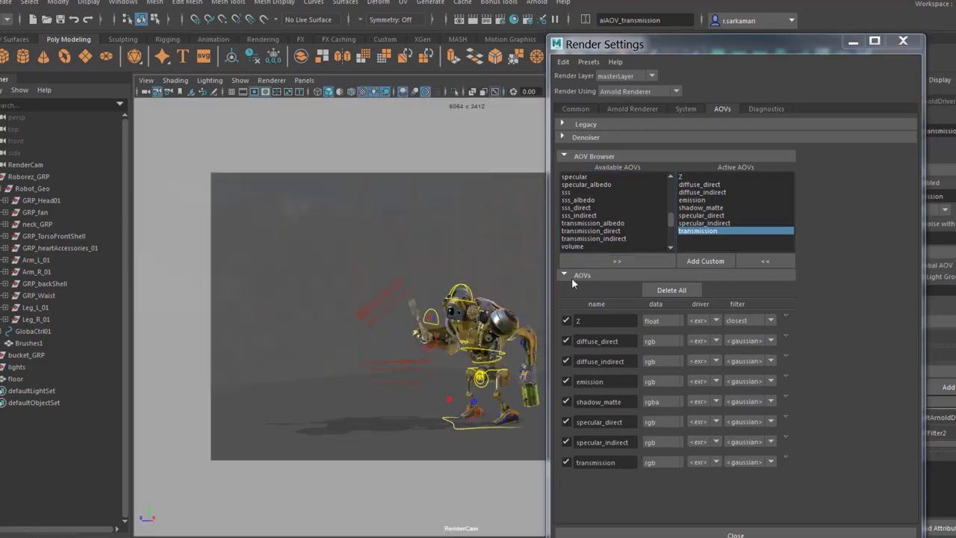
Add the sss pass to the active AOVs
{"action": "scroll", "coordinate": [670, 226], "scroll_direction": "down", "scroll_amount": 2}
{"action": "scroll", "coordinate": [670, 224], "scroll_direction": "up", "scroll_amount": 2}
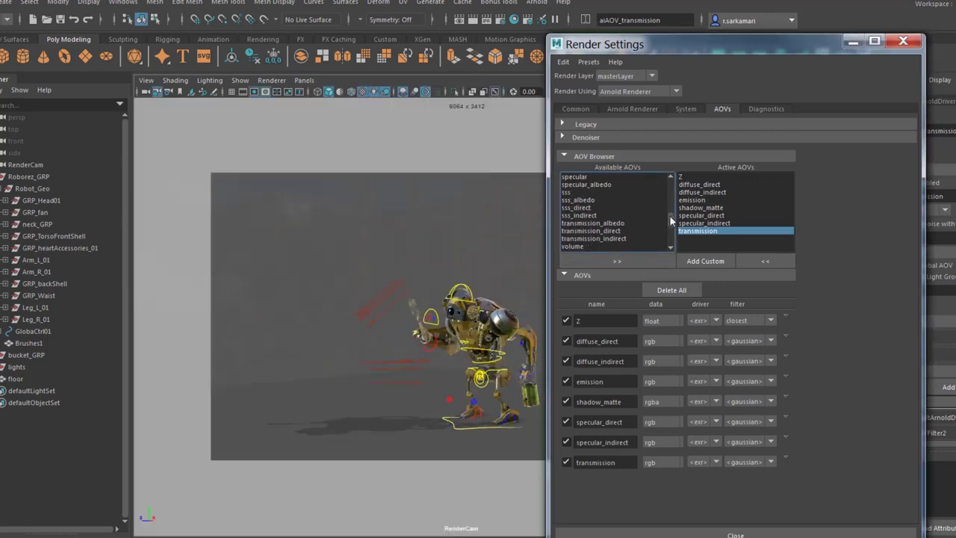
{"action": "left_click", "coordinate": [579, 192]}
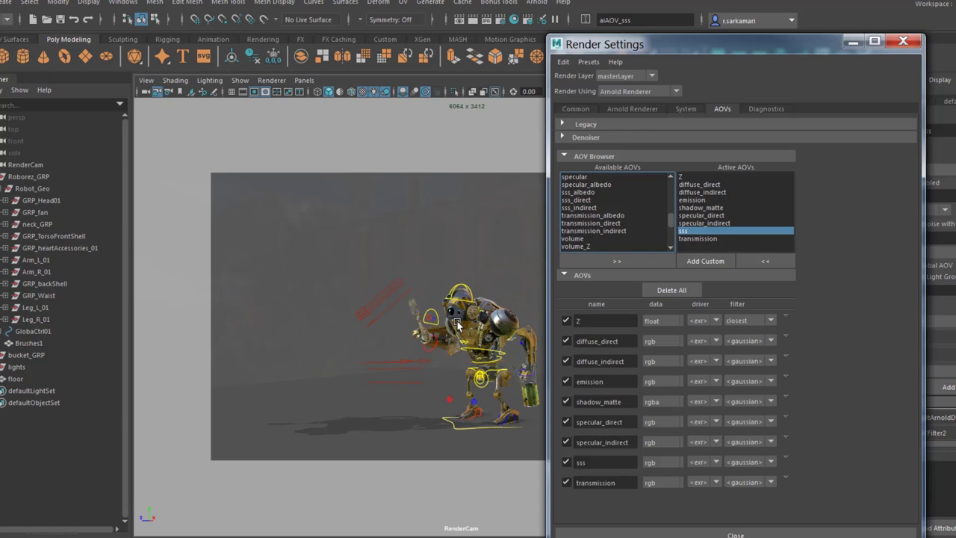
Create a custom AOV named AO
{"action": "left_click_drag", "start_coordinate": [671, 221], "coordinate": [669, 178]}
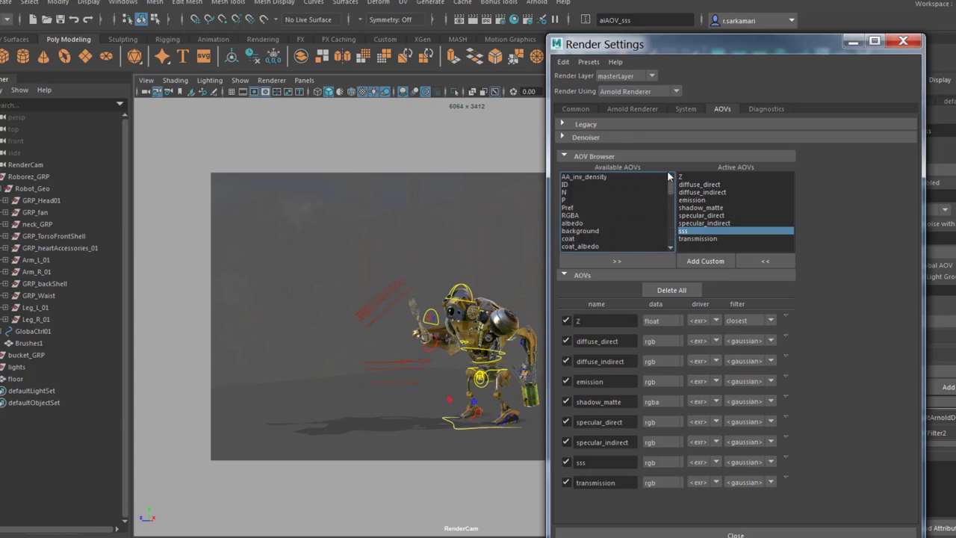
{"action": "left_click", "coordinate": [681, 263]}
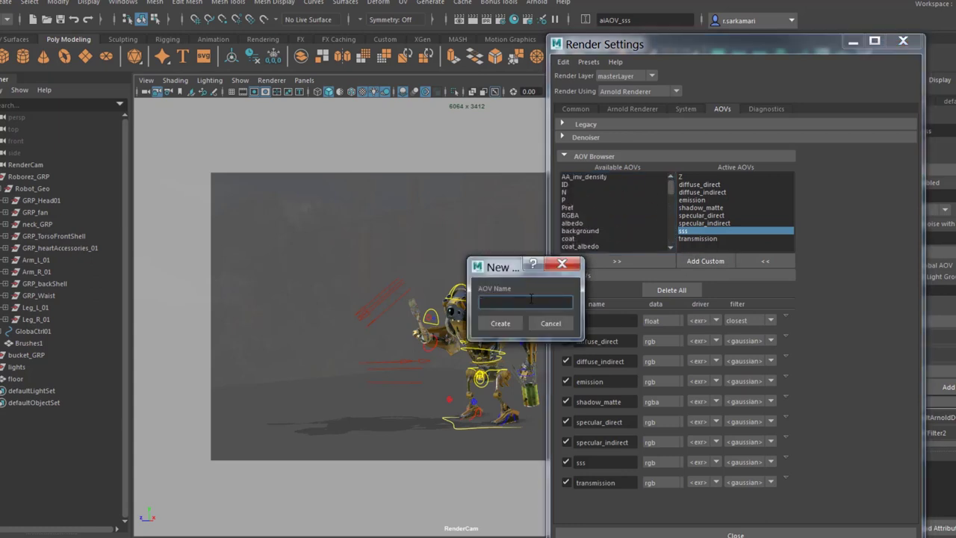
{"action": "type", "text": "AO"}
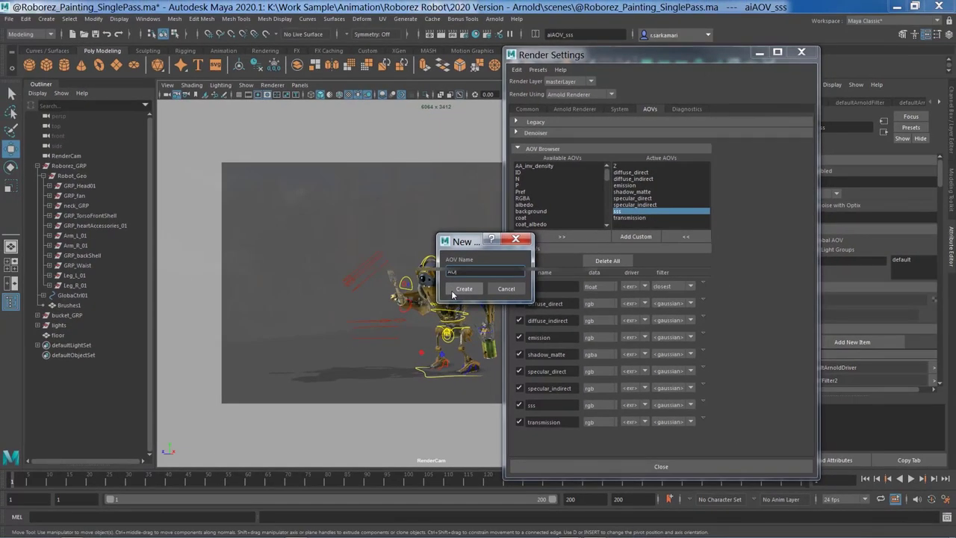
{"action": "left_click", "coordinate": [452, 293]}
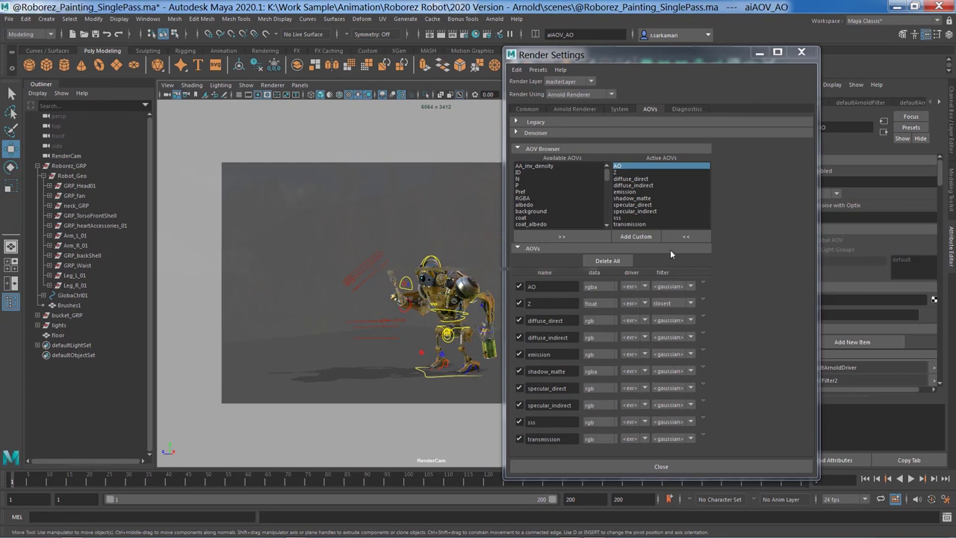
Get Render Settings out of the way and assign a new aiAmbientOcclusion node as the AO pass's custom shader
{"action": "left_click", "coordinate": [801, 52]}
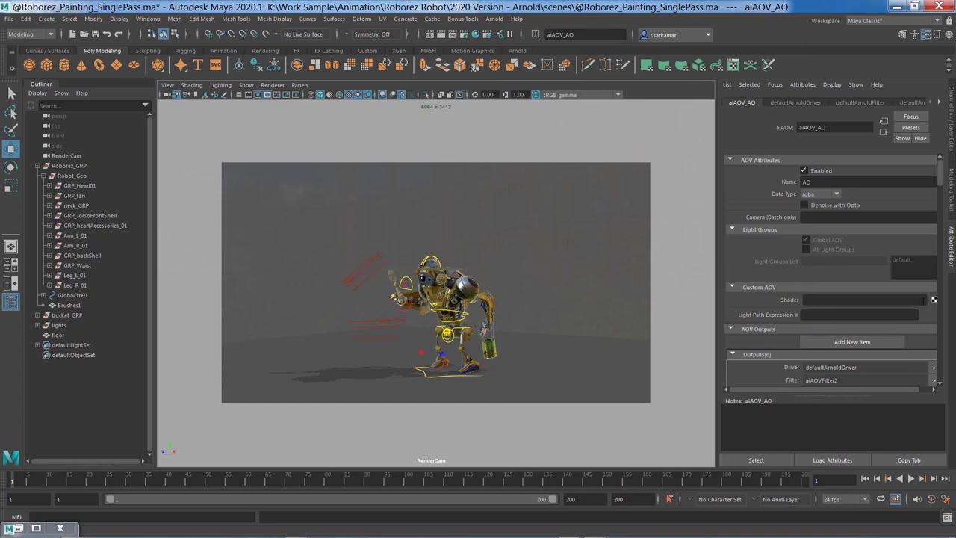
{"action": "left_click", "coordinate": [934, 300]}
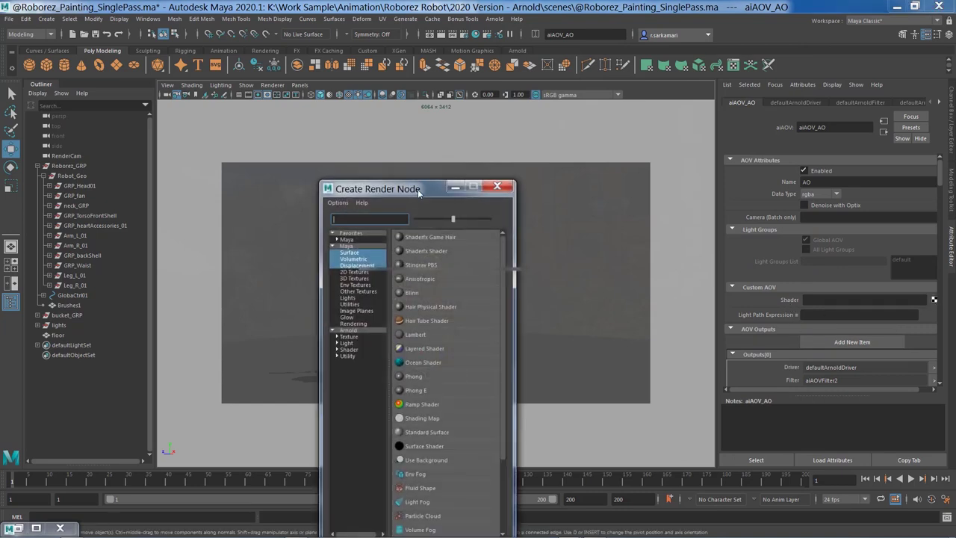
{"action": "left_click", "coordinate": [439, 261]}
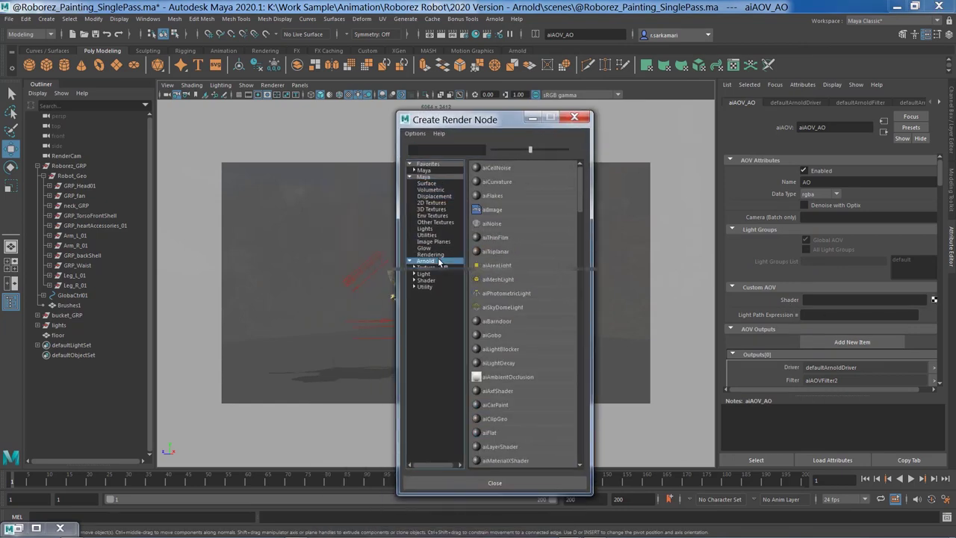
{"action": "left_click", "coordinate": [504, 377]}
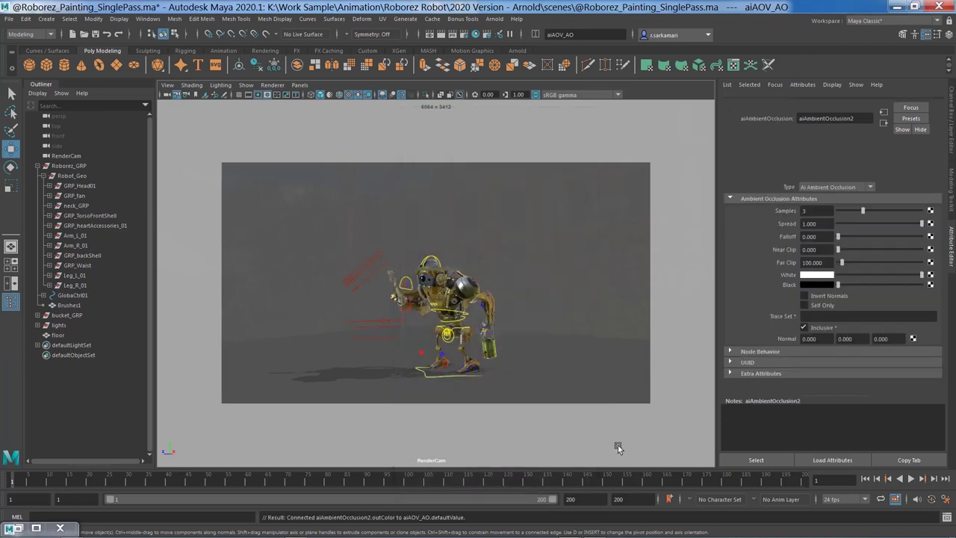
Set the ambient occlusion shader's Samples to 16 and Spread to 0.8
{"action": "left_click", "coordinate": [773, 218]}
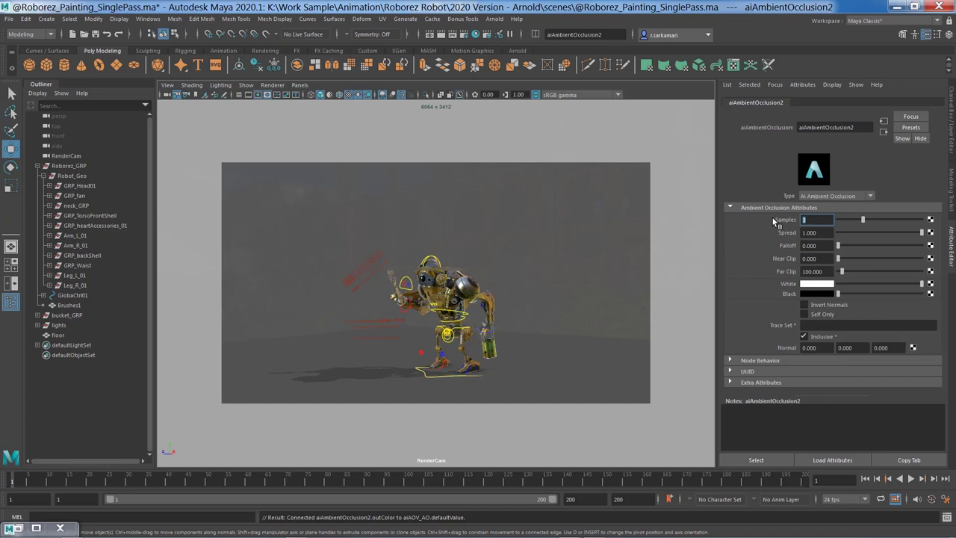
{"action": "type", "text": "16"}
{"action": "key", "text": "Return"}
{"action": "key", "text": "Tab"}
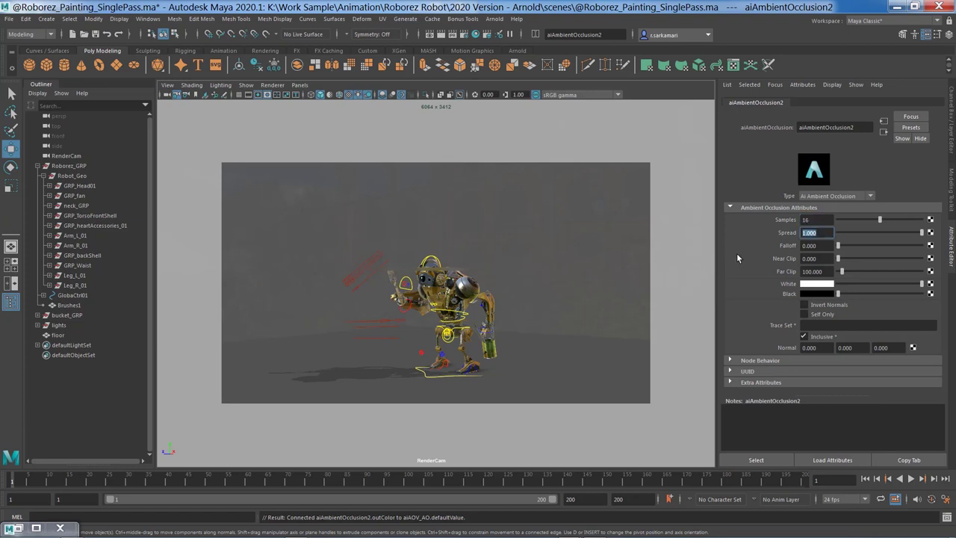
{"action": "type", "text": "2"}
{"action": "key", "text": "BackSpace"}
{"action": "type", "text": "0.8"}
{"action": "key", "text": "Return"}
Bring Render Settings back to review the active AOVs with their drivers and filters, then close it
{"action": "left_click", "coordinate": [16, 529]}
{"action": "left_click", "coordinate": [19, 531]}
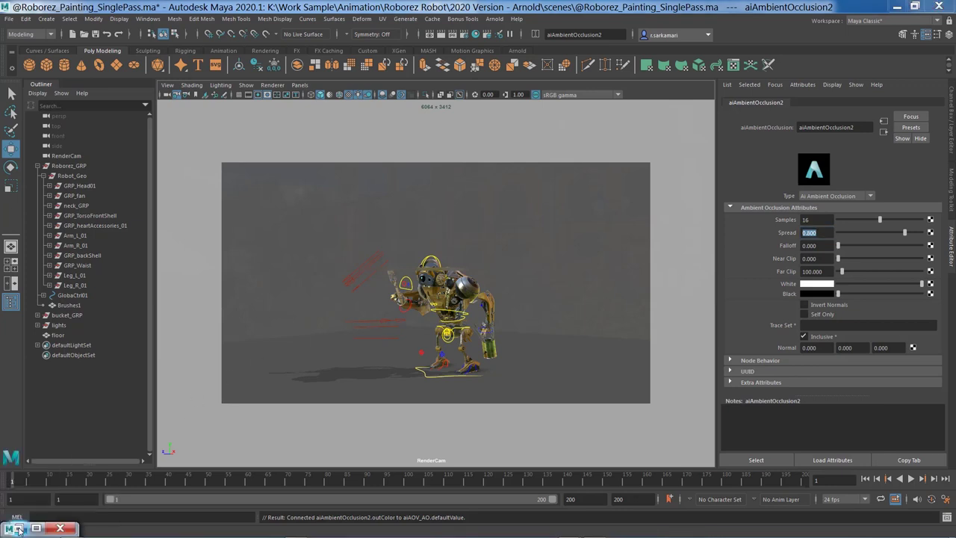
{"action": "left_click", "coordinate": [18, 528]}
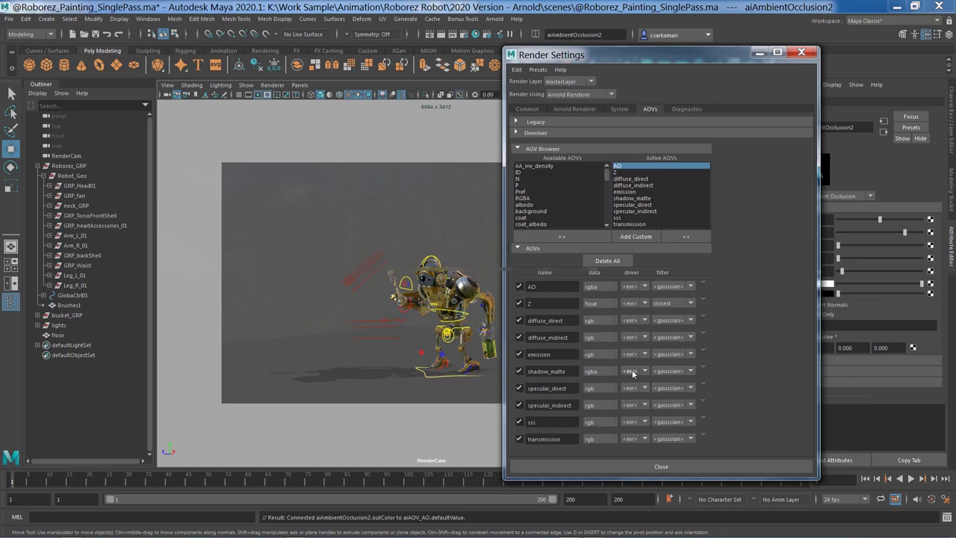
{"action": "left_click", "coordinate": [640, 464]}
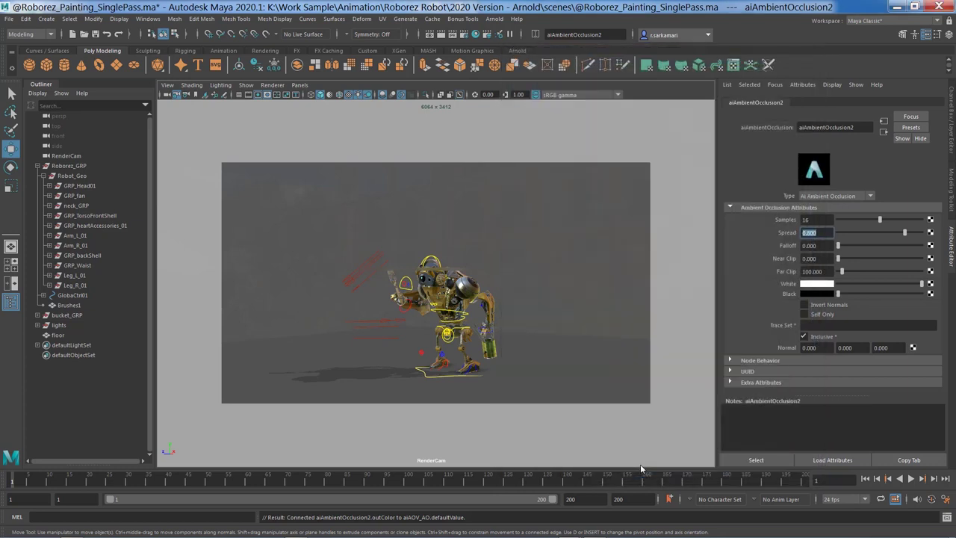
Switch to the Rendering menu set and examine the Render Sequence options for the camera and output location, then close them without rendering
{"action": "left_click", "coordinate": [30, 34]}
{"action": "left_click", "coordinate": [27, 86]}
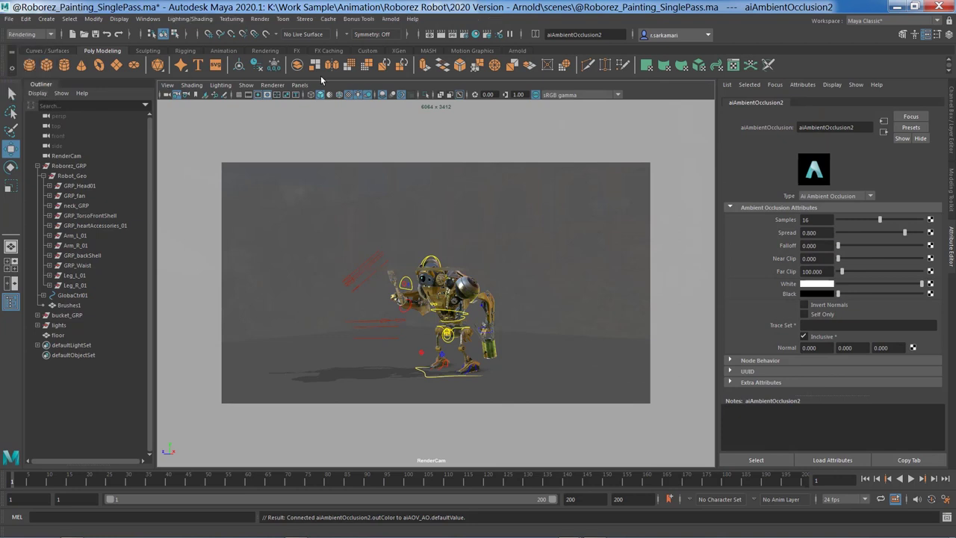
{"action": "left_click", "coordinate": [260, 18]}
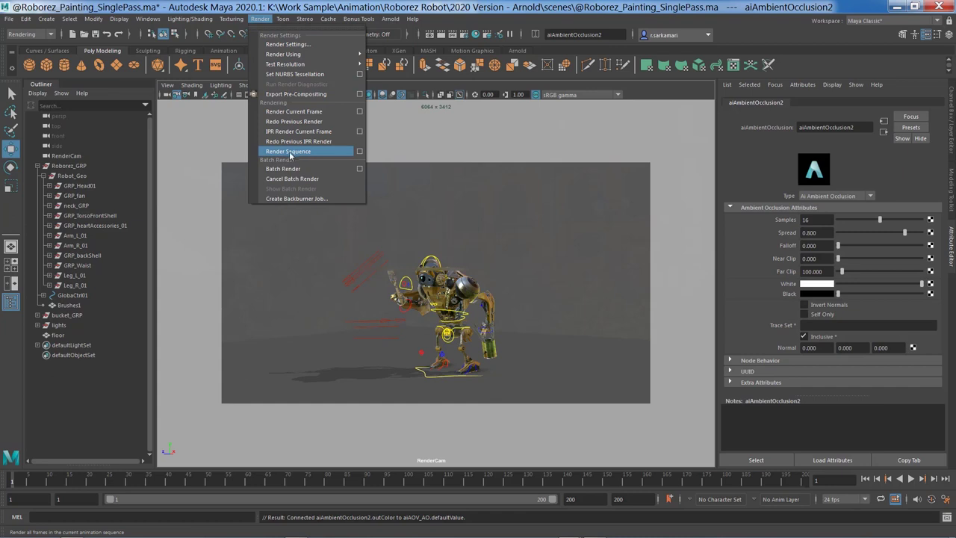
{"action": "left_click", "coordinate": [360, 151]}
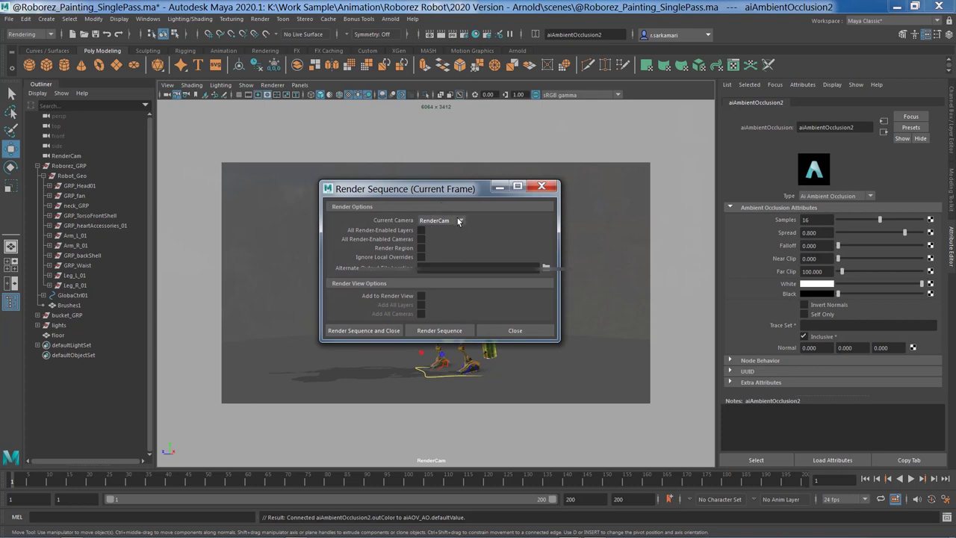
{"action": "left_click", "coordinate": [515, 330]}
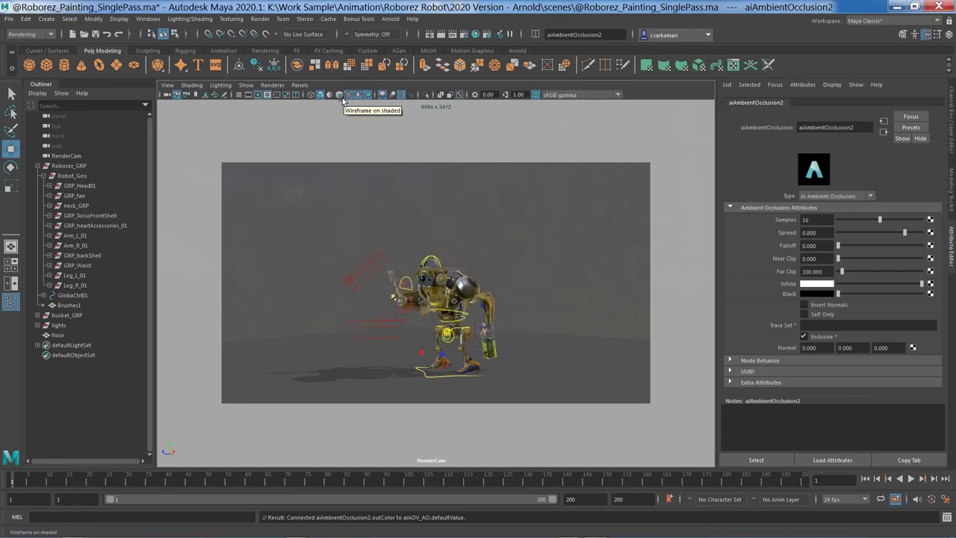
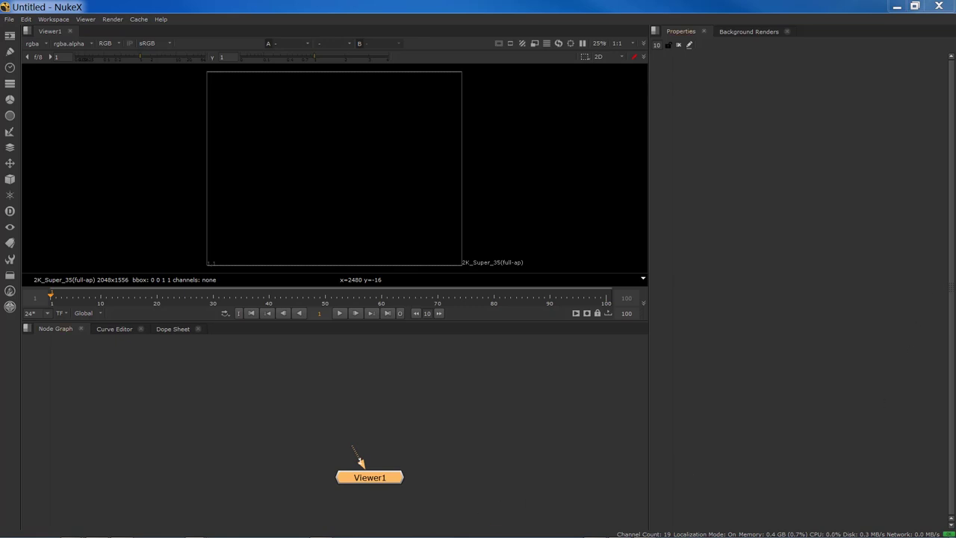
Switch to NukeX, import the diffuse_direct and diffuse_indirect EXR passes into the node graph, and arrange their Read nodes side by side
{"action": "left_click_drag", "start_coordinate": [567, 250], "coordinate": [379, 405]}
{"action": "left_click_drag", "start_coordinate": [358, 455], "coordinate": [302, 418]}
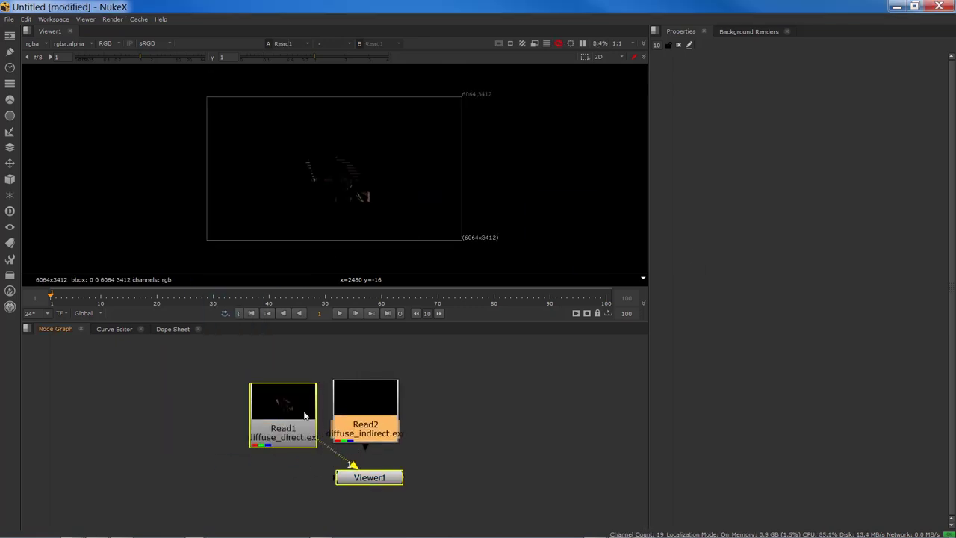
Compare the diffuse_direct and diffuse_indirect passes by switching the viewer's input between Read1 and Read2, finishing on Read1
{"action": "key", "text": "f"}
{"action": "scroll", "coordinate": [279, 170], "scroll_direction": "up", "scroll_amount": 2}
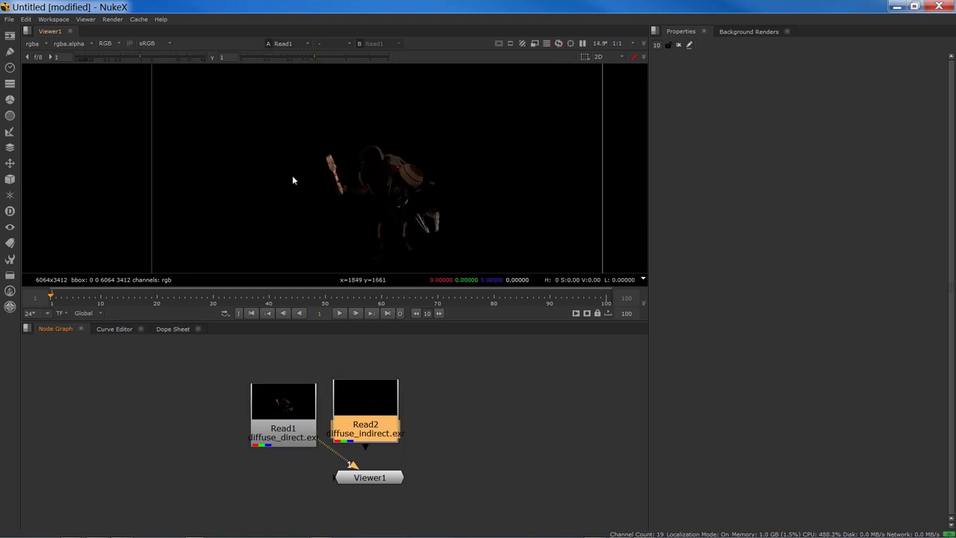
{"action": "left_click_drag", "start_coordinate": [323, 449], "coordinate": [366, 429]}
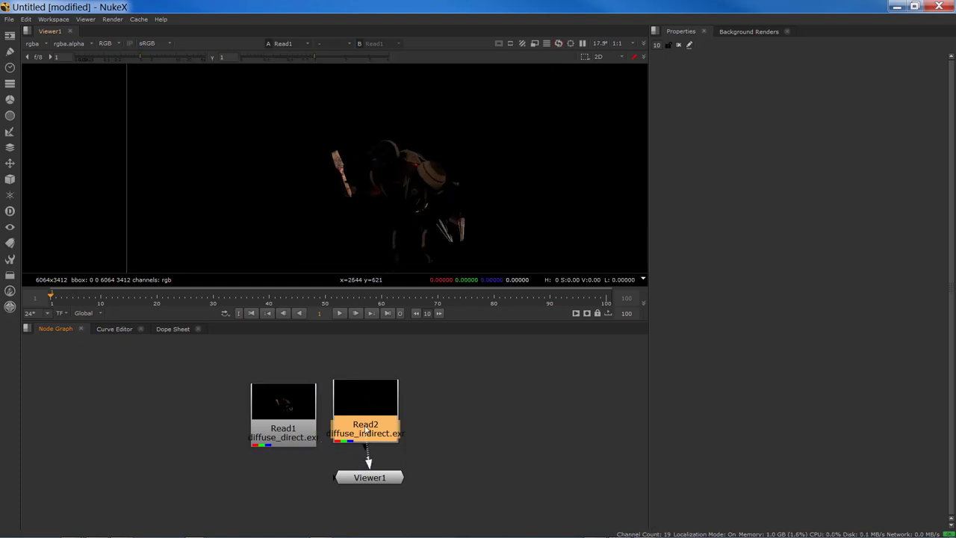
{"action": "mouse_move", "coordinate": [369, 456]}
{"action": "left_mouse_down"}
{"action": "mouse_move", "coordinate": [296, 438]}
{"action": "mouse_move", "coordinate": [337, 455]}
{"action": "mouse_move", "coordinate": [372, 442]}
{"action": "left_mouse_up"}
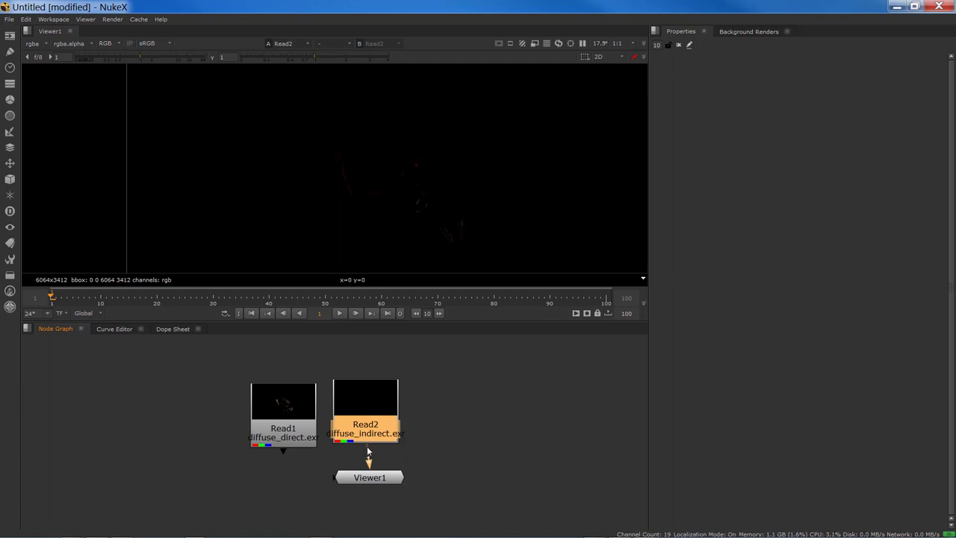
{"action": "left_click_drag", "start_coordinate": [367, 451], "coordinate": [305, 445]}
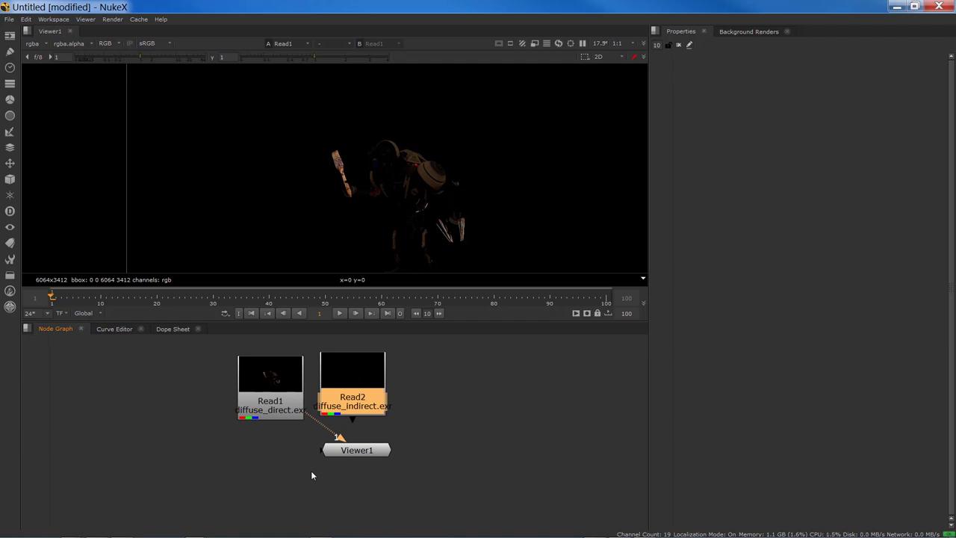
Add a Backdrop node to the node graph and stretch it to enclose both Read nodes and the Viewer node
{"action": "middle_click_drag", "start_coordinate": [277, 477], "coordinate": [246, 472]}
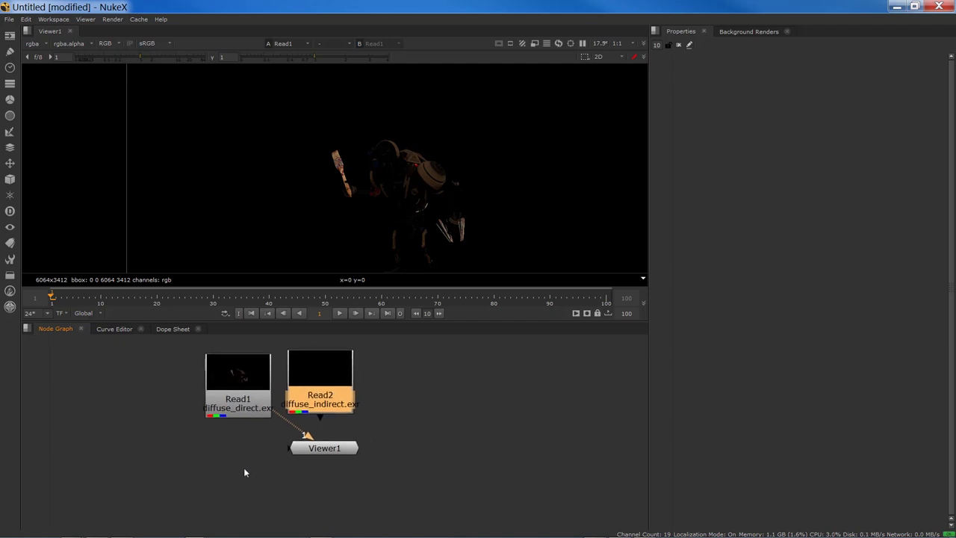
{"action": "left_click", "coordinate": [118, 400]}
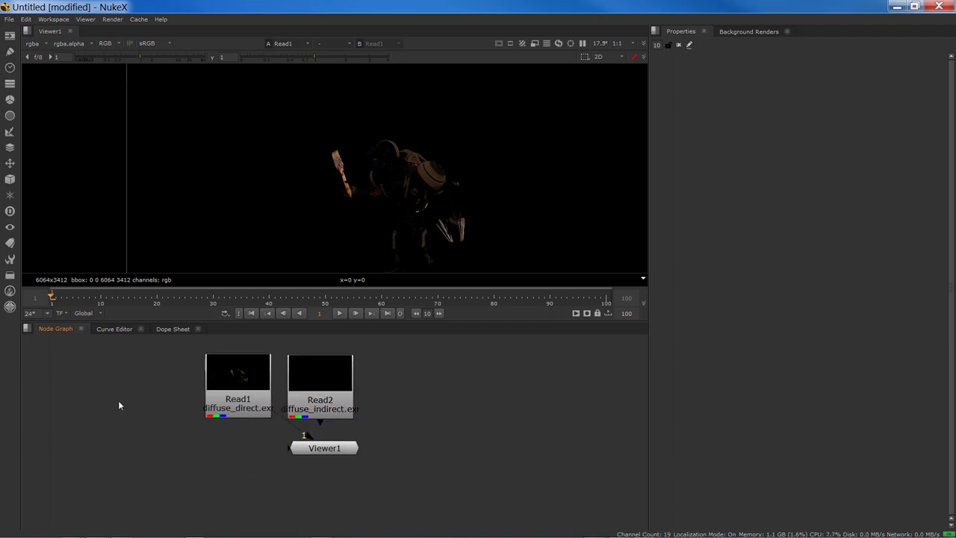
{"action": "key", "text": "Tab"}
{"action": "type", "text": "backdrop [Other"}
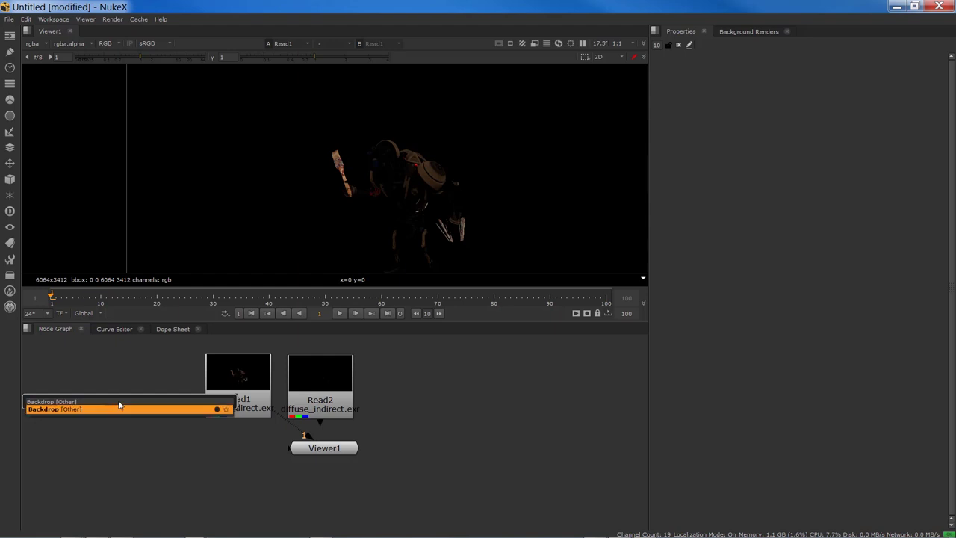
{"action": "key", "text": "Return"}
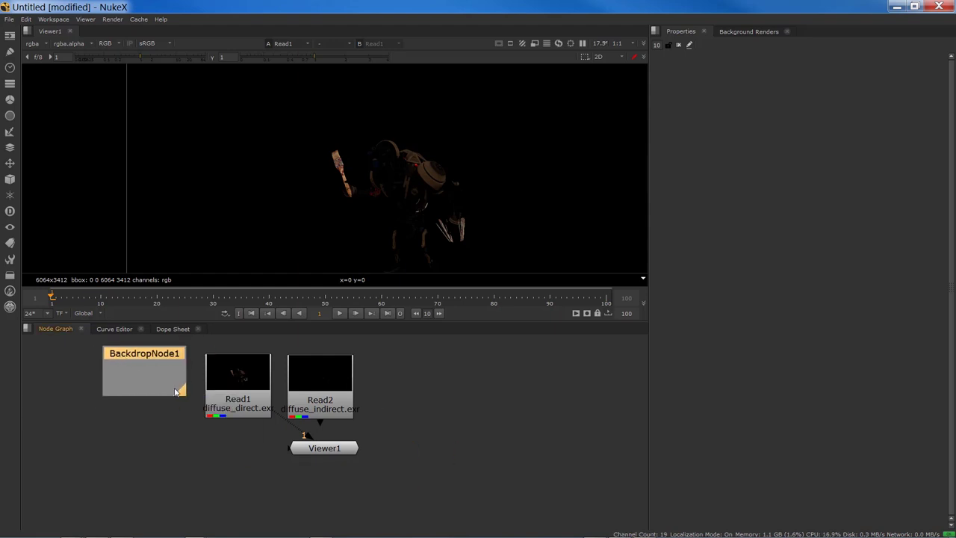
{"action": "left_click_drag", "start_coordinate": [186, 392], "coordinate": [564, 508]}
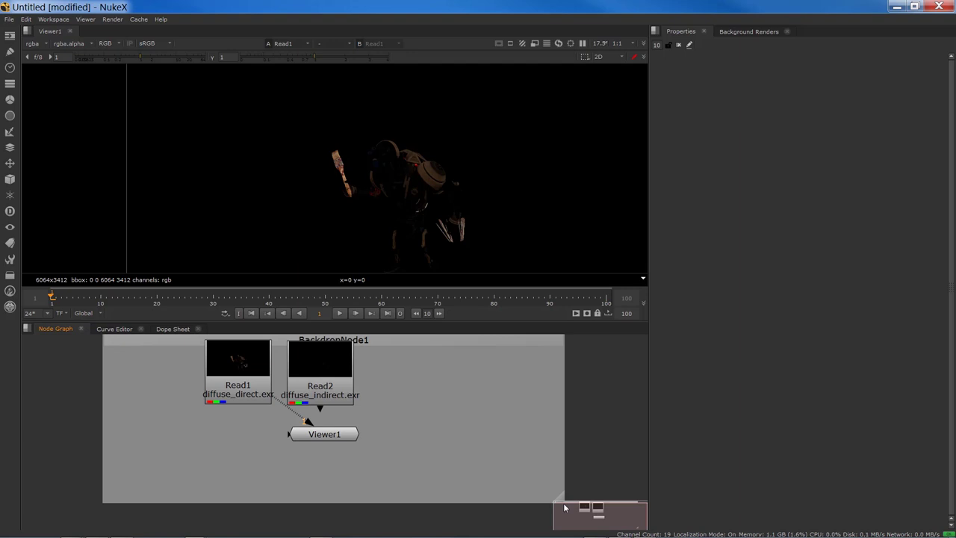
Move both Read nodes together away from the Viewer node, lower and toward the backdrop's left edge
{"action": "left_click", "coordinate": [241, 369]}
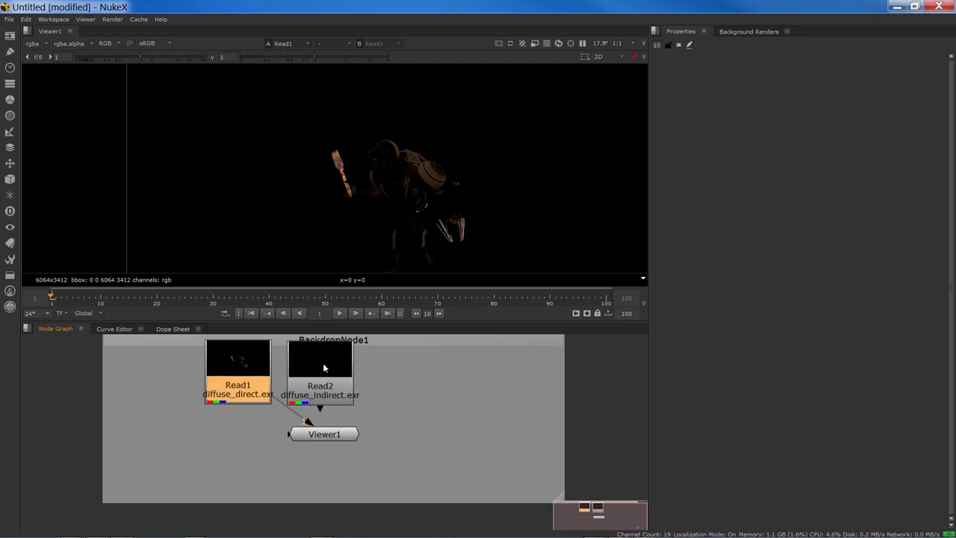
{"action": "left_click", "coordinate": [324, 367], "text": "shift"}
{"action": "left_click_drag", "start_coordinate": [233, 369], "coordinate": [172, 411]}
Label the backdrop "Primary Passes" and set its font size to 45
{"action": "left_click", "coordinate": [172, 340]}
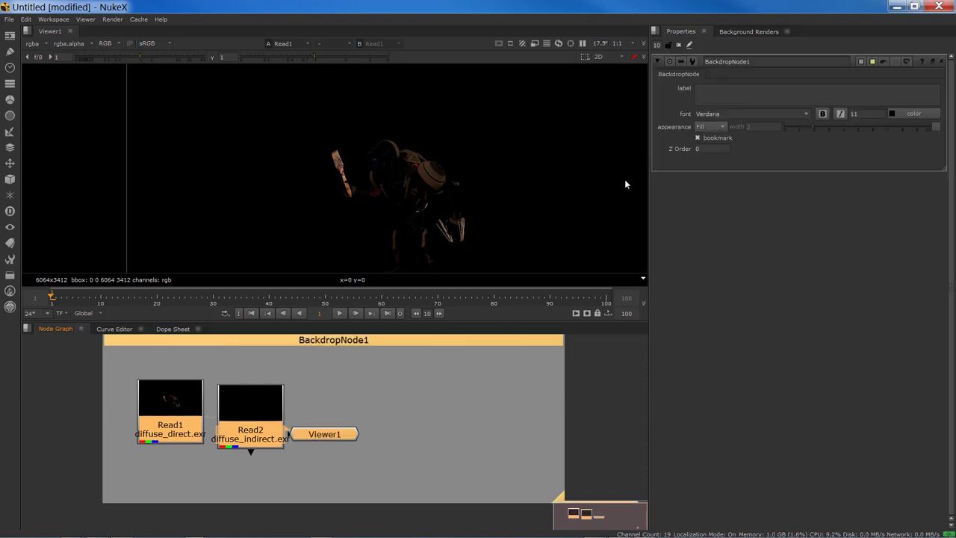
{"action": "left_click", "coordinate": [738, 89]}
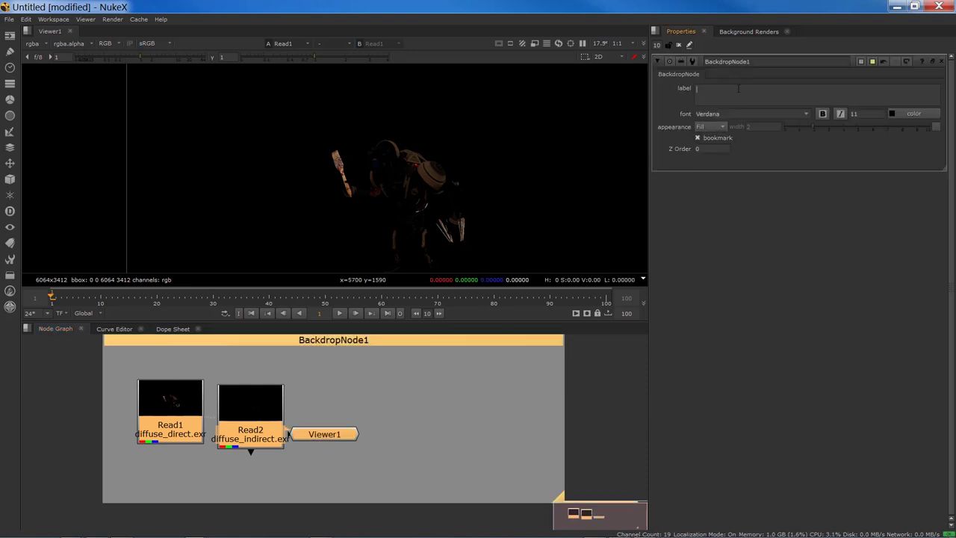
{"action": "type", "text": "Primary Passes"}
{"action": "double_click", "coordinate": [853, 114]}
{"action": "type", "text": "45"}
{"action": "key", "text": "Return"}
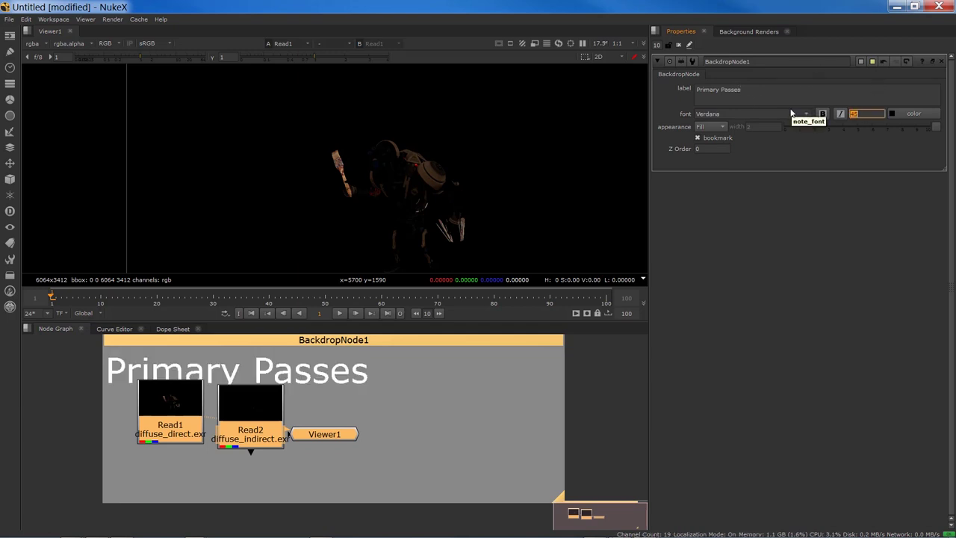
Enlarge the Primary Passes backdrop and place the Viewer node below the two Read nodes
{"action": "scroll", "coordinate": [433, 452], "scroll_direction": "down", "scroll_amount": 3}
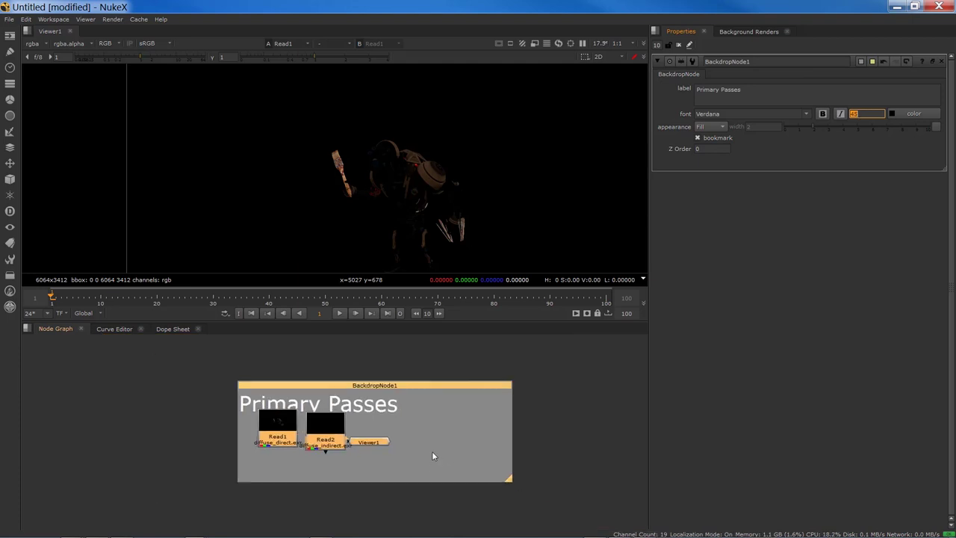
{"action": "middle_click_drag", "start_coordinate": [398, 442], "coordinate": [271, 412]}
{"action": "left_click", "coordinate": [387, 449]}
{"action": "left_click_drag", "start_coordinate": [386, 439], "coordinate": [537, 529]}
{"action": "left_click_drag", "start_coordinate": [158, 380], "coordinate": [203, 453]}
{"action": "left_click", "coordinate": [205, 433]}
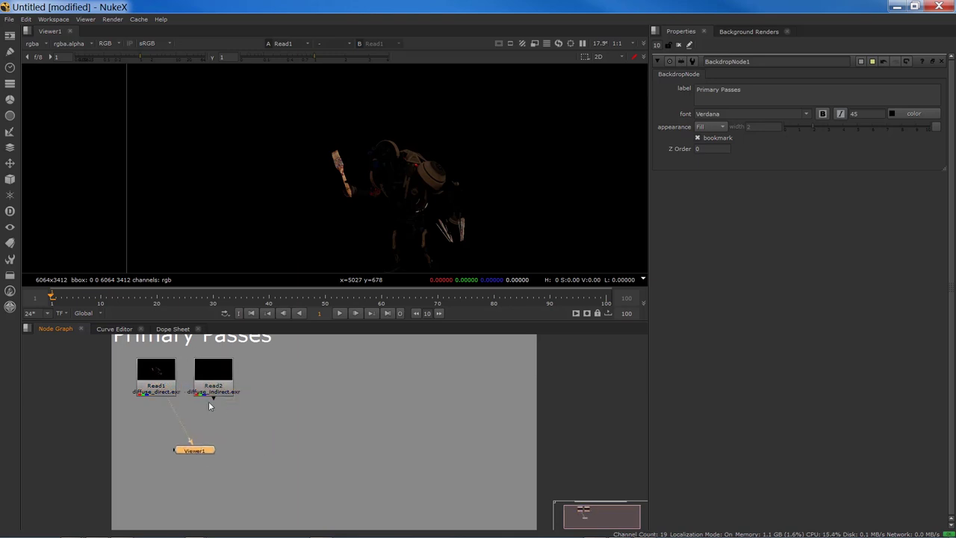
View the diffuse_indirect pass up close and switch the viewer back to the diffuse_direct pass for comparison
{"action": "left_click", "coordinate": [160, 375]}
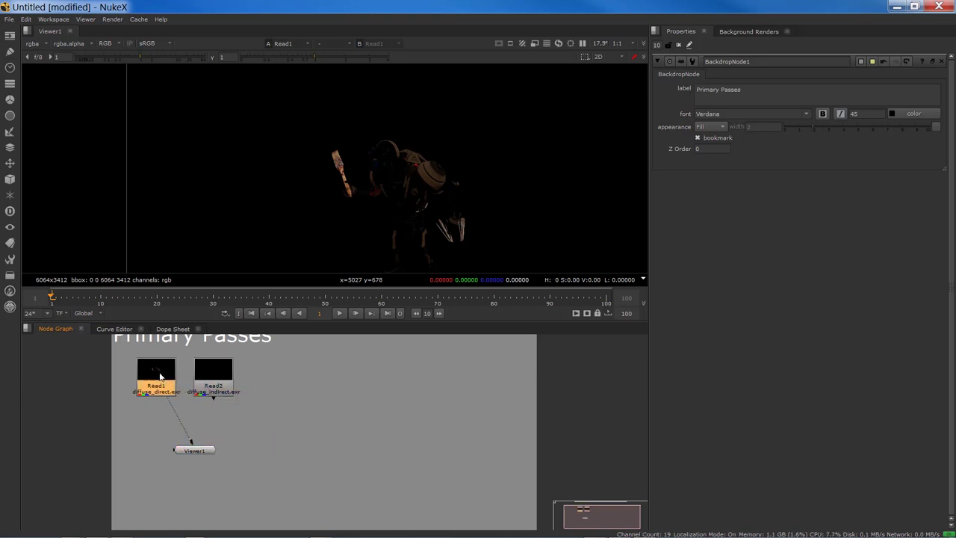
{"action": "left_click", "coordinate": [216, 375]}
{"action": "key", "text": "1"}
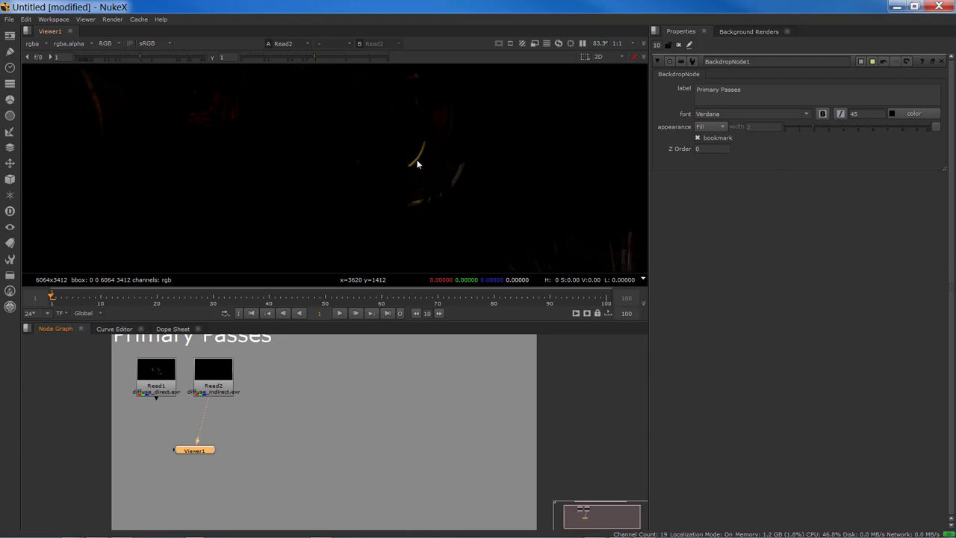
{"action": "left_click_drag", "start_coordinate": [207, 414], "coordinate": [170, 408]}
Move the Viewer node farther down in the backdrop to leave room beneath the Read nodes
{"action": "scroll", "coordinate": [189, 444], "scroll_direction": "down", "scroll_amount": 2}
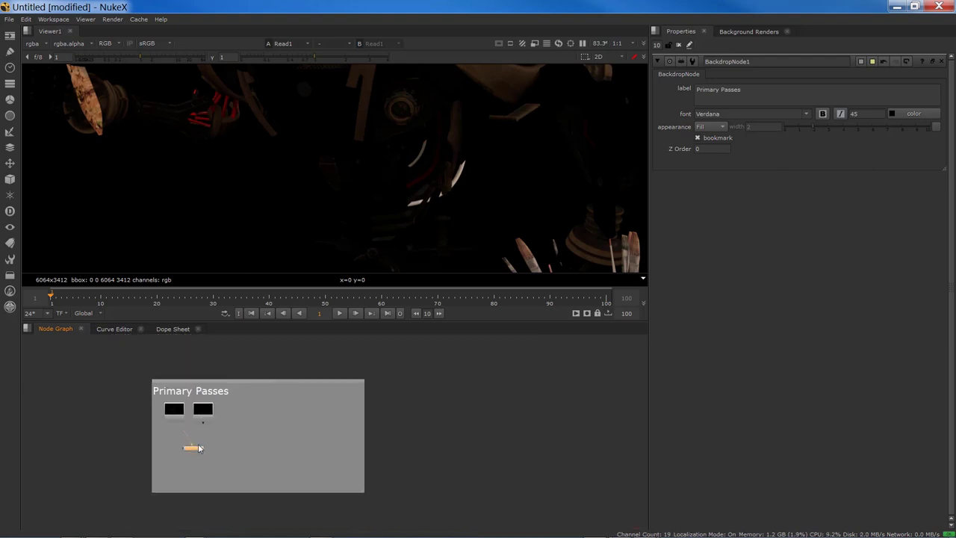
{"action": "scroll", "coordinate": [189, 446], "scroll_direction": "up", "scroll_amount": 1}
{"action": "left_click_drag", "start_coordinate": [190, 452], "coordinate": [189, 493]}
{"action": "scroll", "coordinate": [180, 411], "scroll_direction": "up", "scroll_amount": 2}
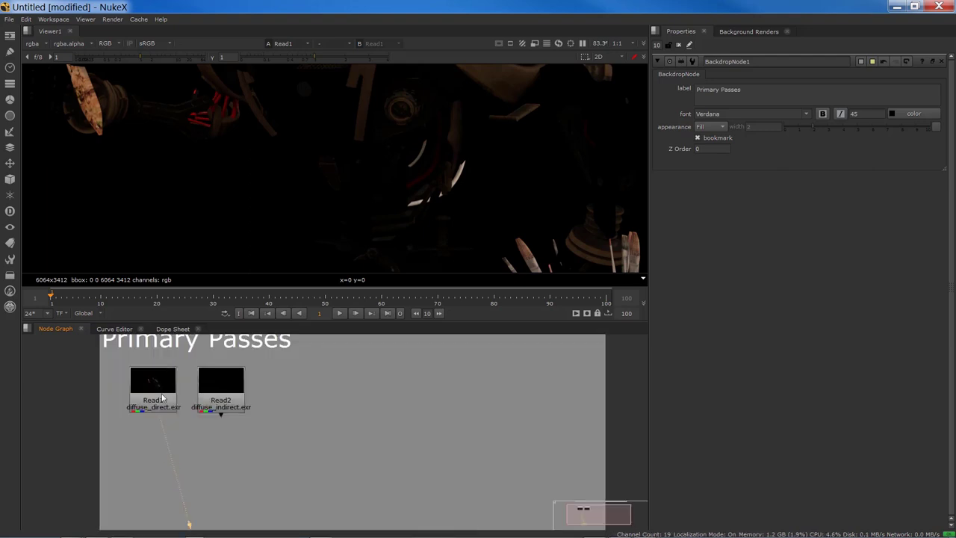
Add a Merge node below the diffuse_direct Read node, feeding the viewer, and align the Read node above it
{"action": "left_click", "coordinate": [159, 392]}
{"action": "left_click", "coordinate": [221, 398]}
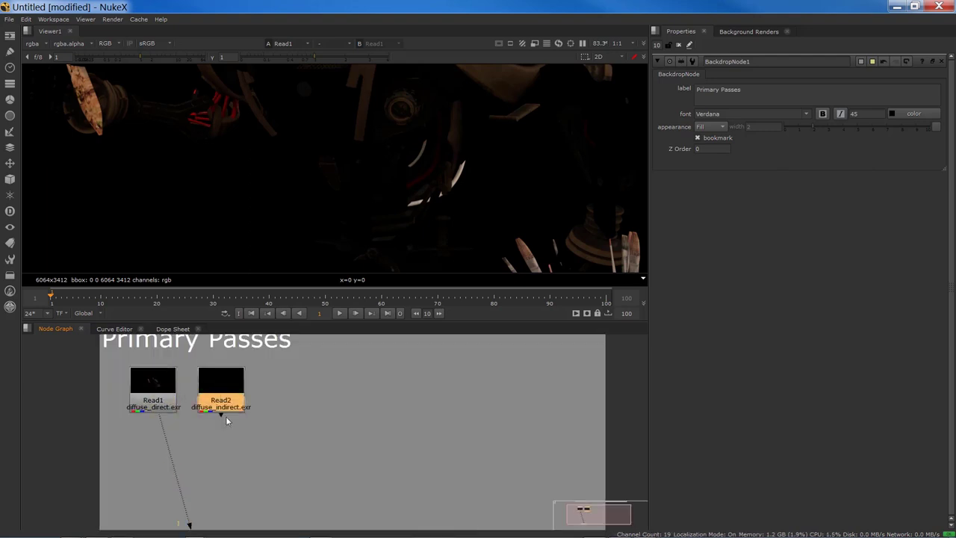
{"action": "left_click", "coordinate": [160, 409]}
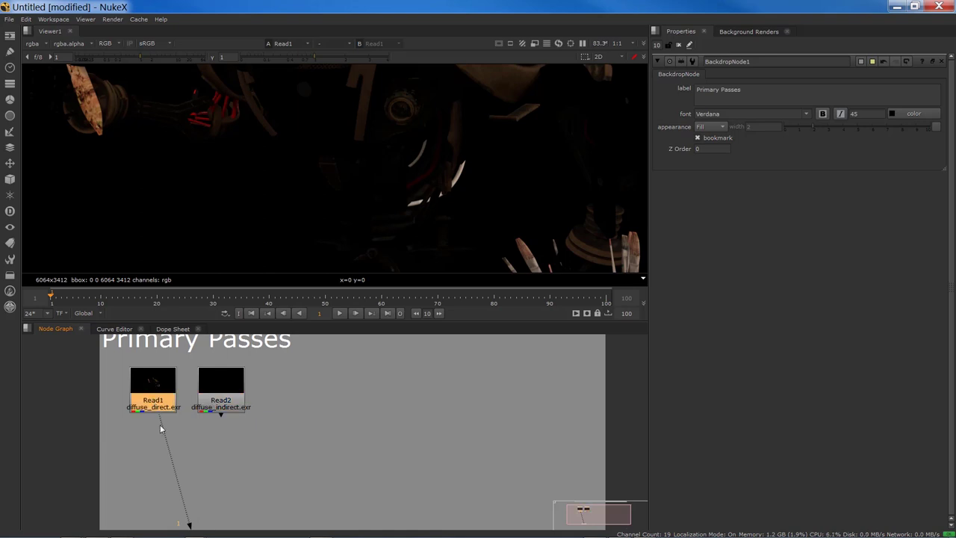
{"action": "key", "text": "m"}
{"action": "left_click_drag", "start_coordinate": [297, 396], "coordinate": [162, 450]}
{"action": "left_click_drag", "start_coordinate": [157, 397], "coordinate": [160, 396]}
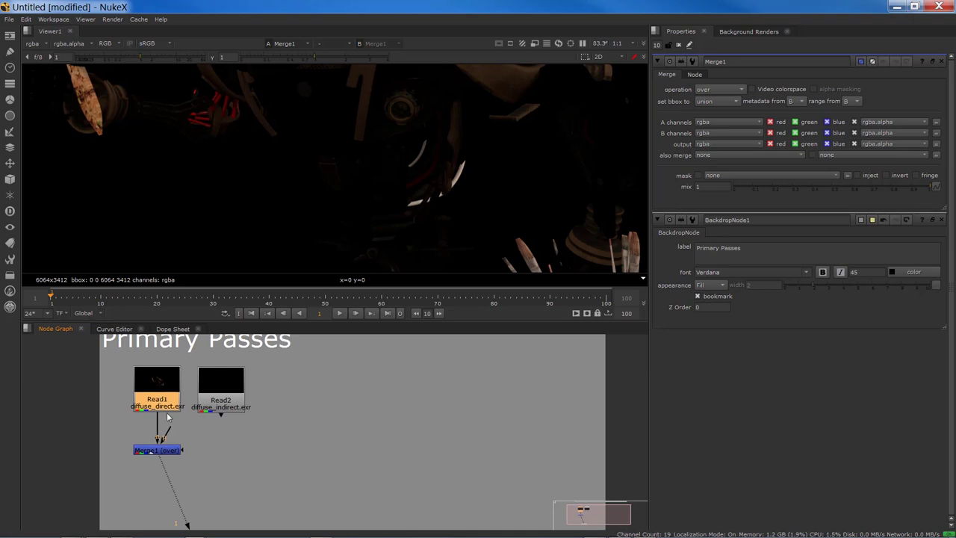
Swap the Merge node's inputs, connect input A to the diffuse_indirect Read node, and route that connection through a right-angled Dot
{"action": "left_click", "coordinate": [158, 451]}
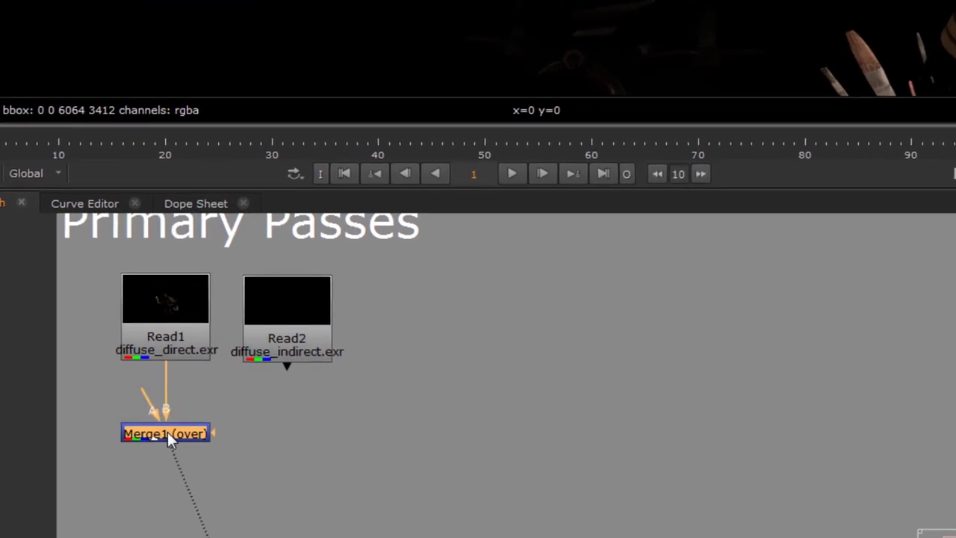
{"action": "key", "text": "shift+x"}
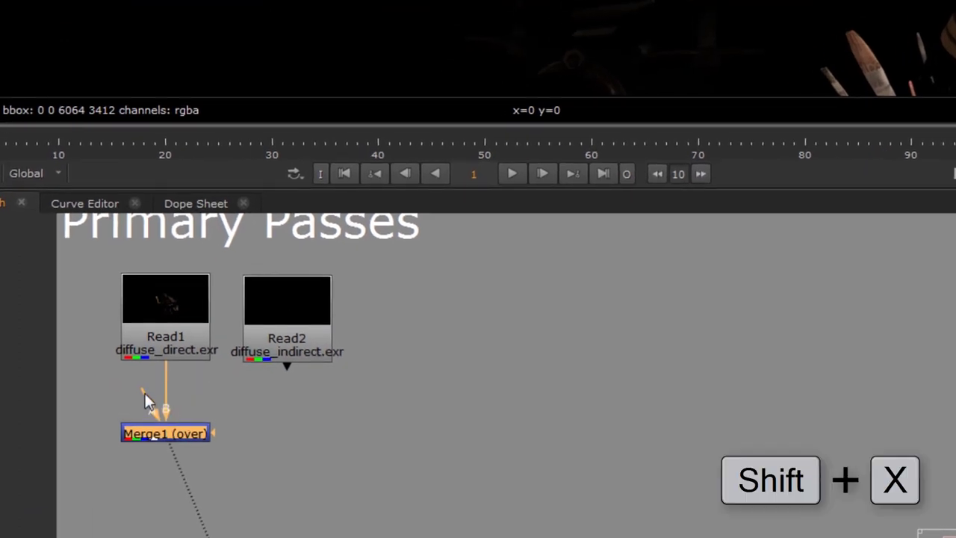
{"action": "left_click_drag", "start_coordinate": [145, 393], "coordinate": [297, 340]}
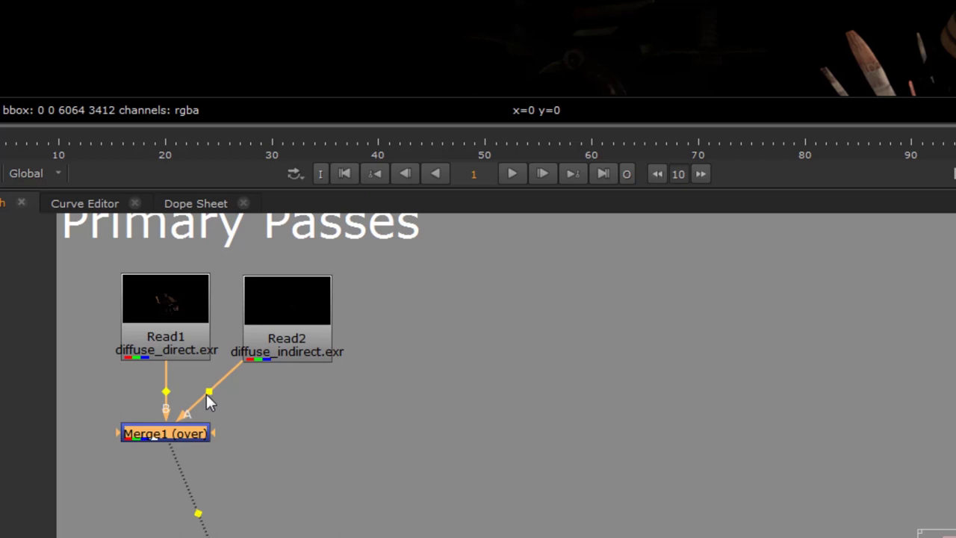
{"action": "left_click_drag", "start_coordinate": [210, 391], "coordinate": [289, 433], "text": "ctrl"}
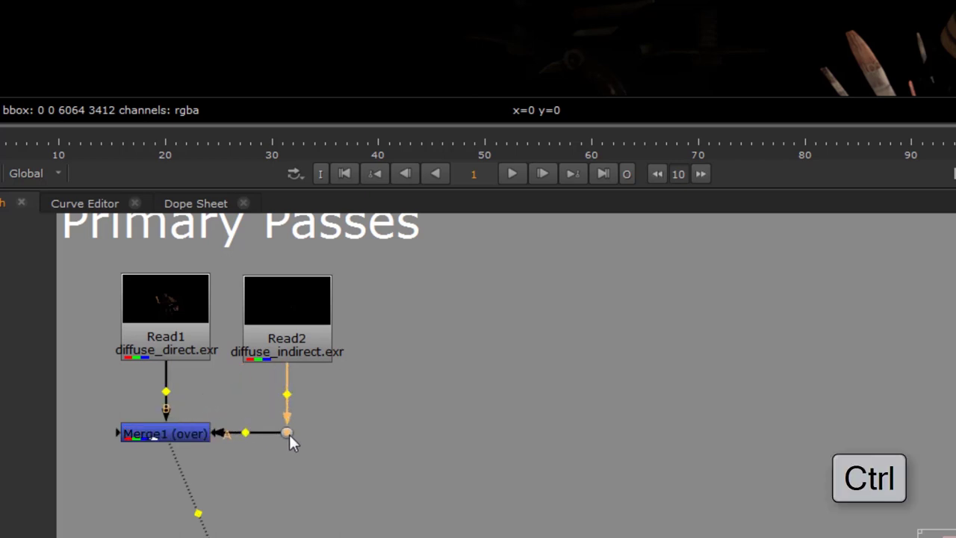
Set the Merge node's operation to plus
{"action": "double_click", "coordinate": [181, 435]}
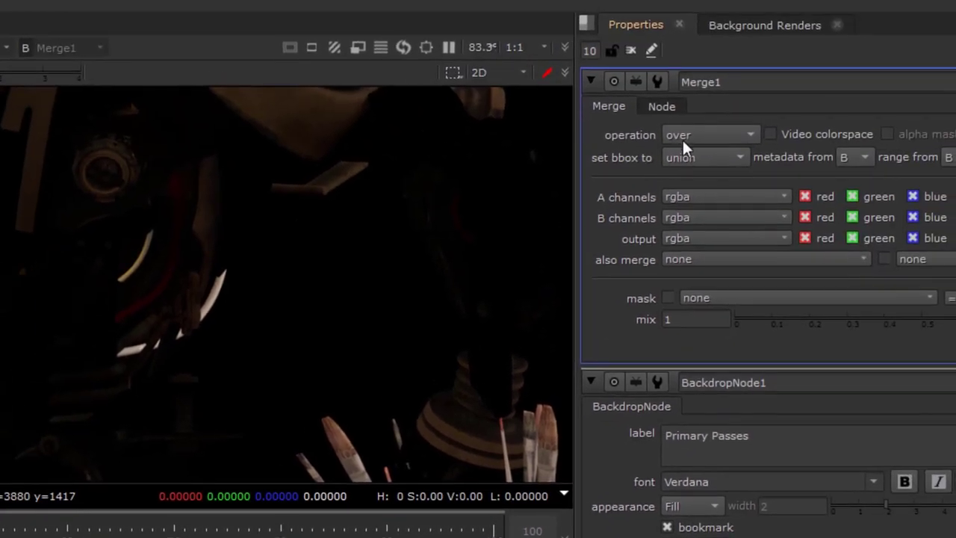
{"action": "left_click", "coordinate": [802, 51]}
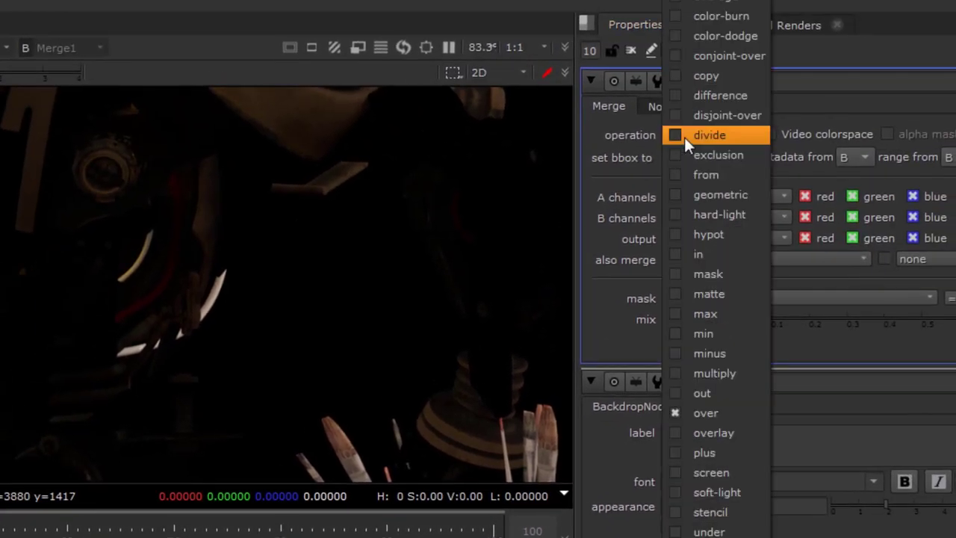
{"action": "left_click", "coordinate": [695, 448]}
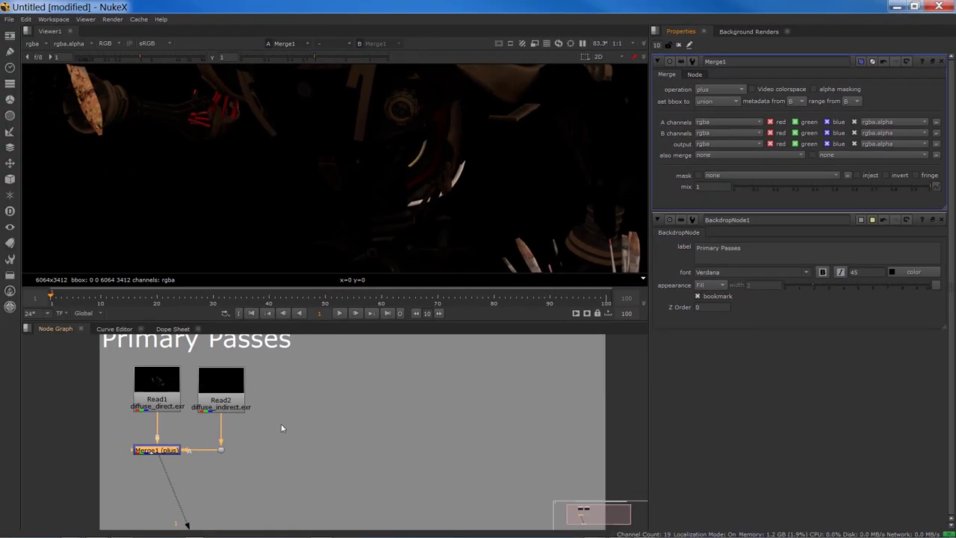
Examine the combined diffuse result around the robot's torso in the viewer and clear the node selection
{"action": "scroll", "coordinate": [334, 181], "scroll_direction": "down", "scroll_amount": 2}
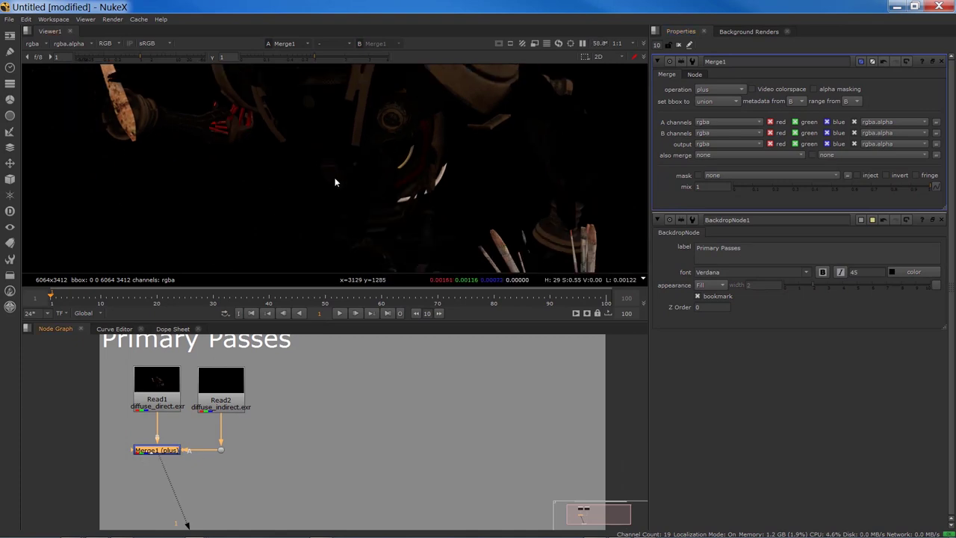
{"action": "scroll", "coordinate": [335, 181], "scroll_direction": "down", "scroll_amount": 1}
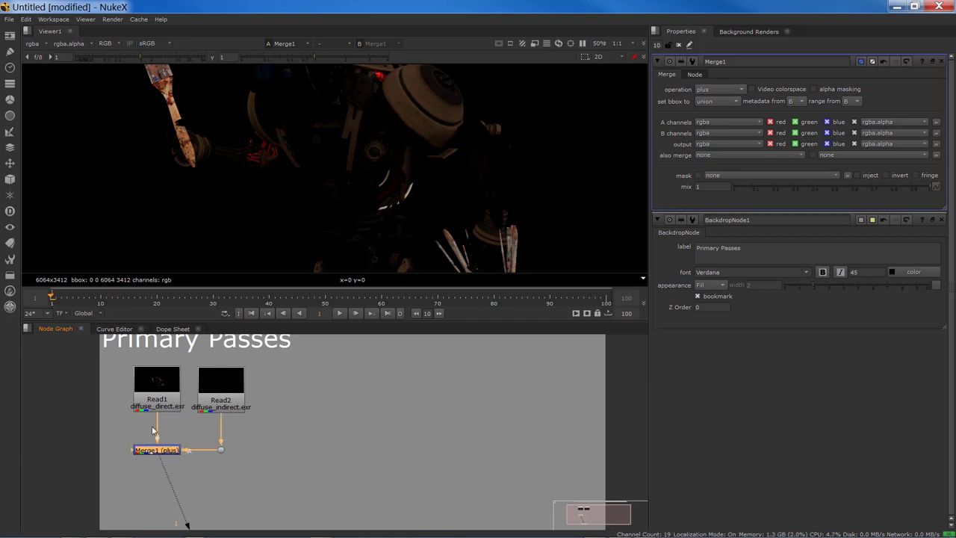
{"action": "scroll", "coordinate": [369, 179], "scroll_direction": "up", "scroll_amount": 5}
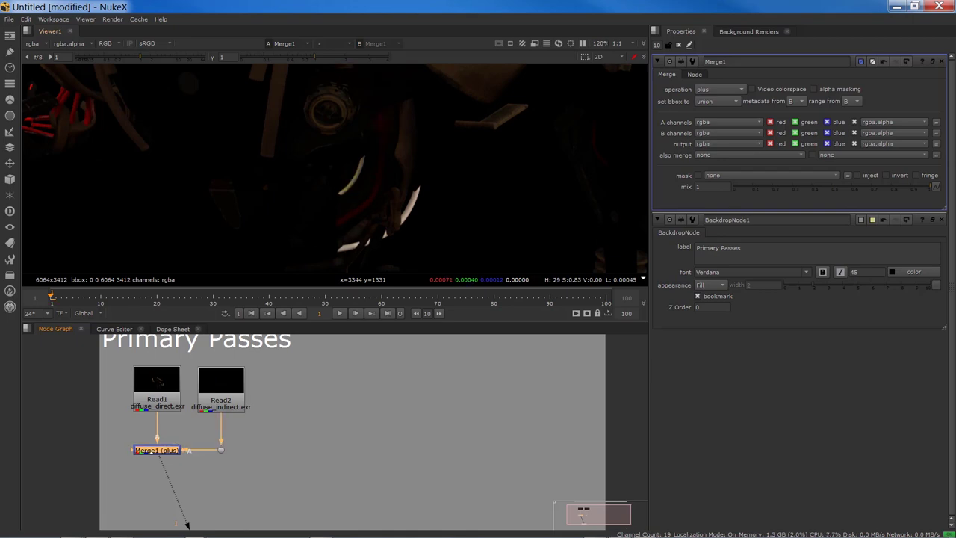
{"action": "scroll", "coordinate": [354, 440], "scroll_direction": "down", "scroll_amount": 1}
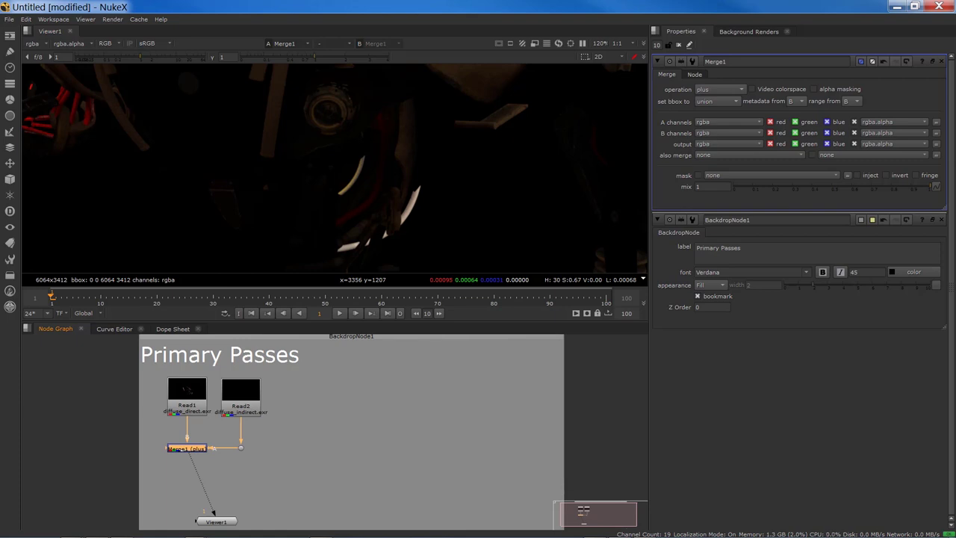
{"action": "left_click_drag", "start_coordinate": [522, 325], "coordinate": [849, 370]}
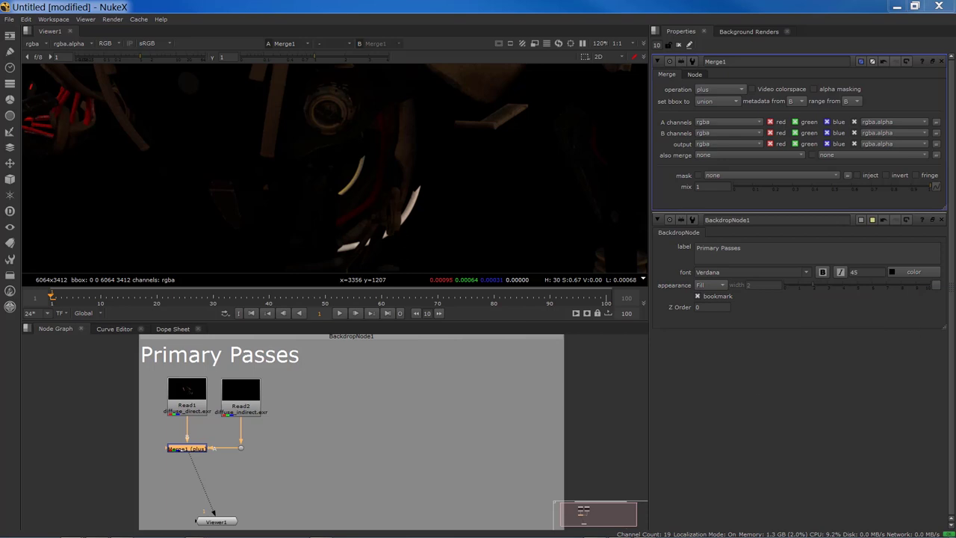
{"action": "left_click", "coordinate": [339, 428]}
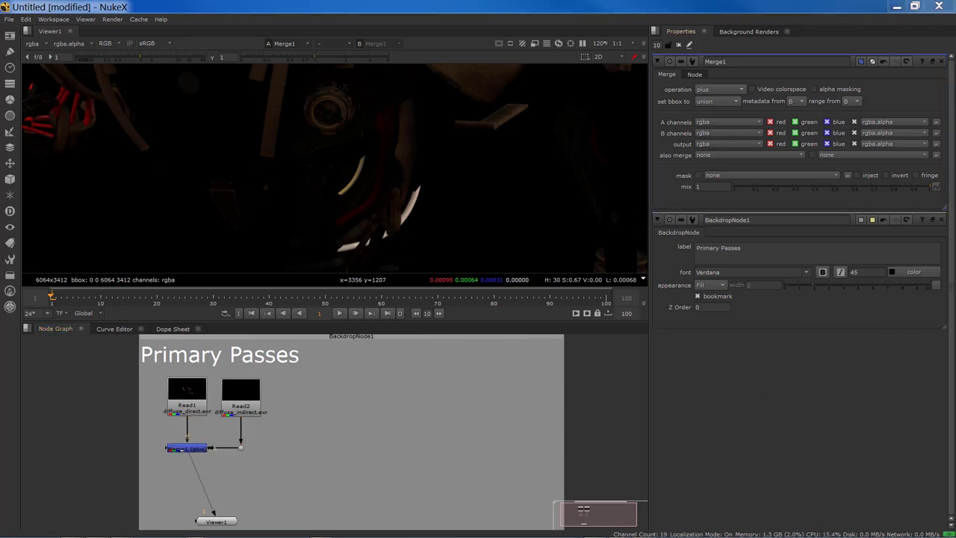
Place the specular_direct and specular_indirect Read nodes beside the diffuse ones in the Primary Passes backdrop and view specular_direct
{"action": "left_click_drag", "start_coordinate": [646, 351], "coordinate": [315, 391]}
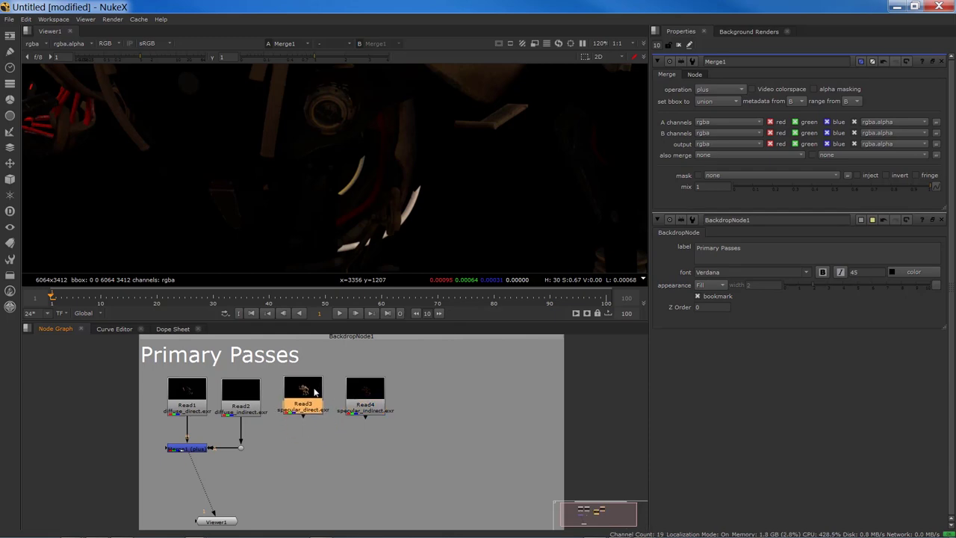
{"action": "key", "text": "1"}
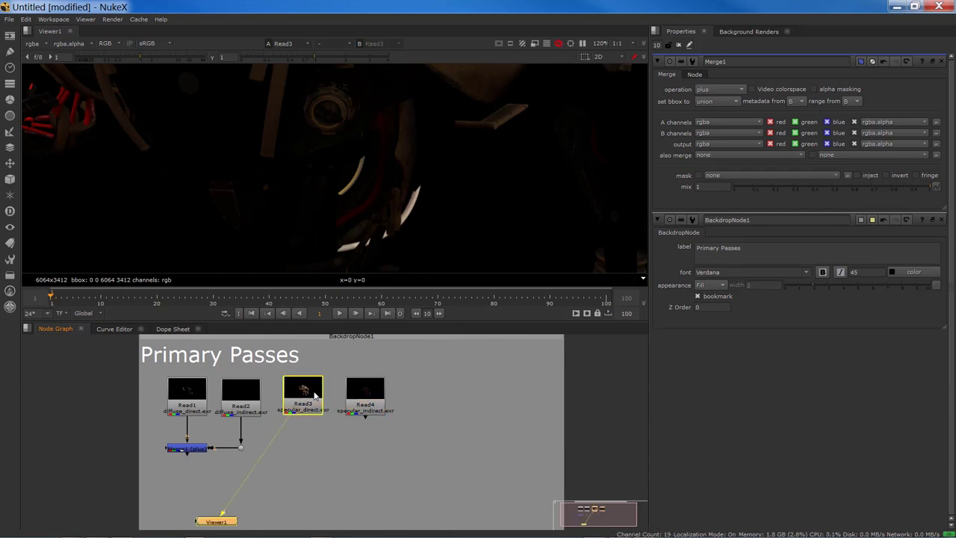
{"action": "scroll", "coordinate": [330, 188], "scroll_direction": "down", "scroll_amount": 2}
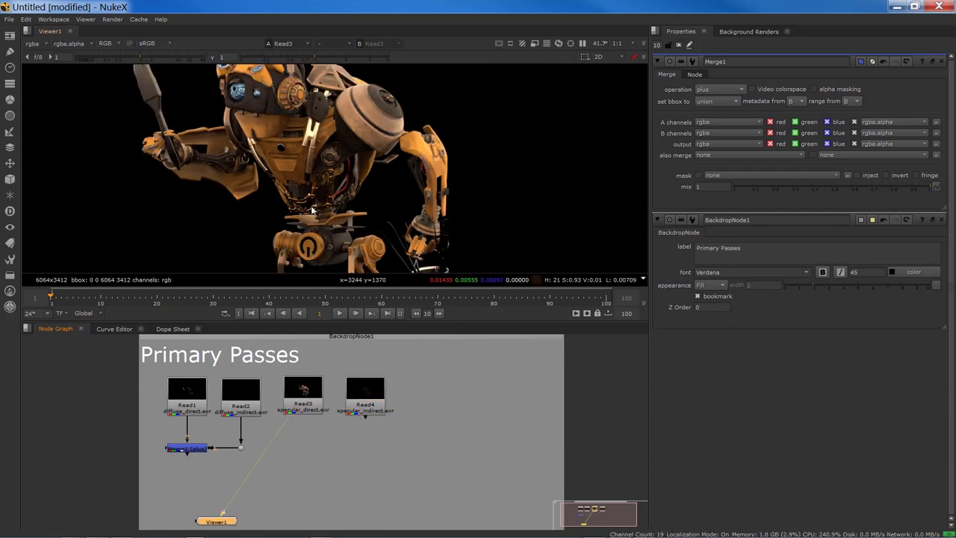
Merge specular_indirect as input A over specular_direct as input B, aligning the Merge node below specular_direct and routing input A through a right-angled Dot
{"action": "left_click", "coordinate": [367, 404]}
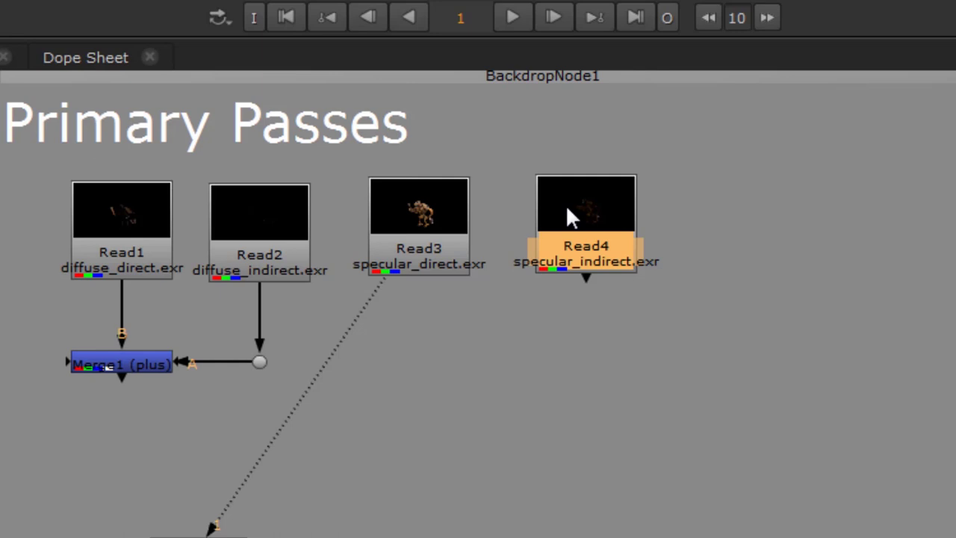
{"action": "key", "text": "m"}
{"action": "left_click_drag", "start_coordinate": [733, 222], "coordinate": [399, 373]}
{"action": "left_click_drag", "start_coordinate": [417, 329], "coordinate": [427, 285]}
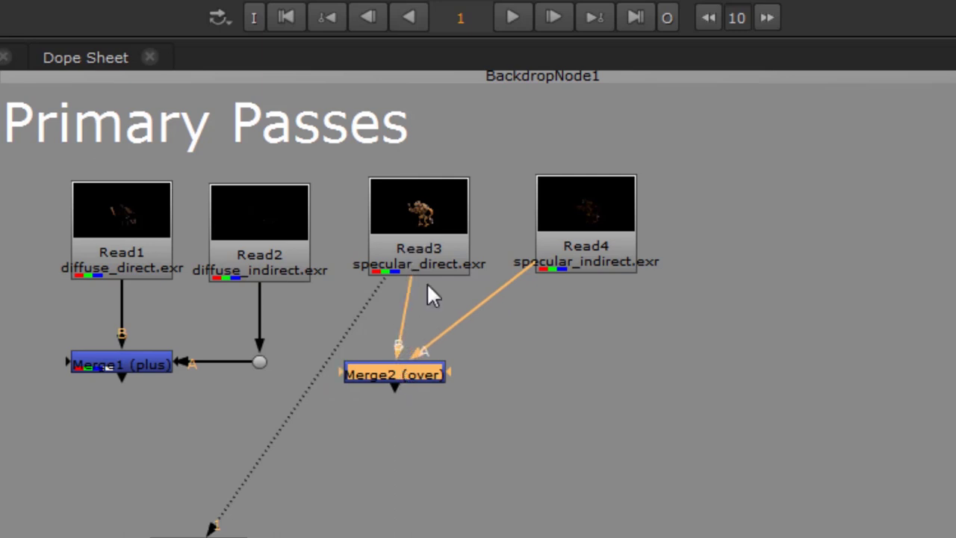
{"action": "left_click_drag", "start_coordinate": [423, 366], "coordinate": [424, 369]}
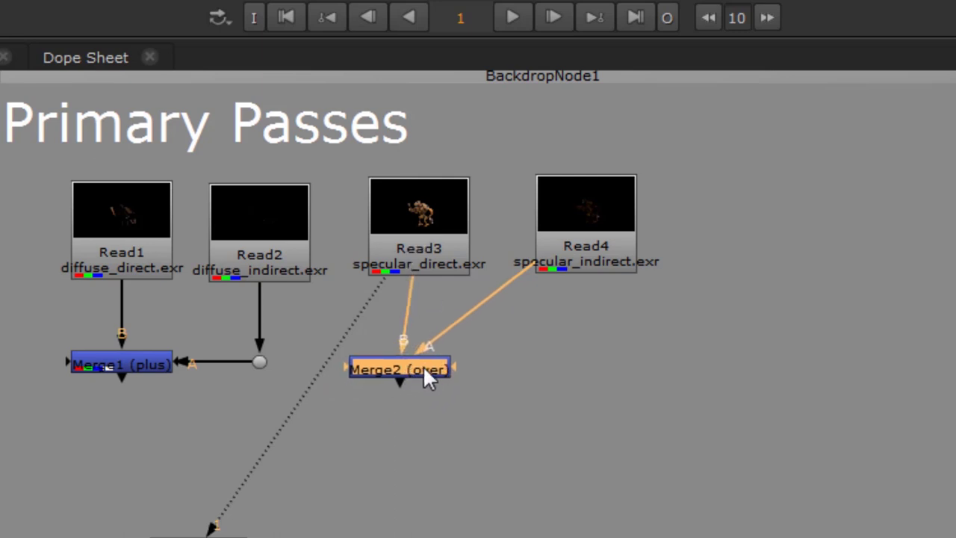
{"action": "key", "text": "ctrl"}
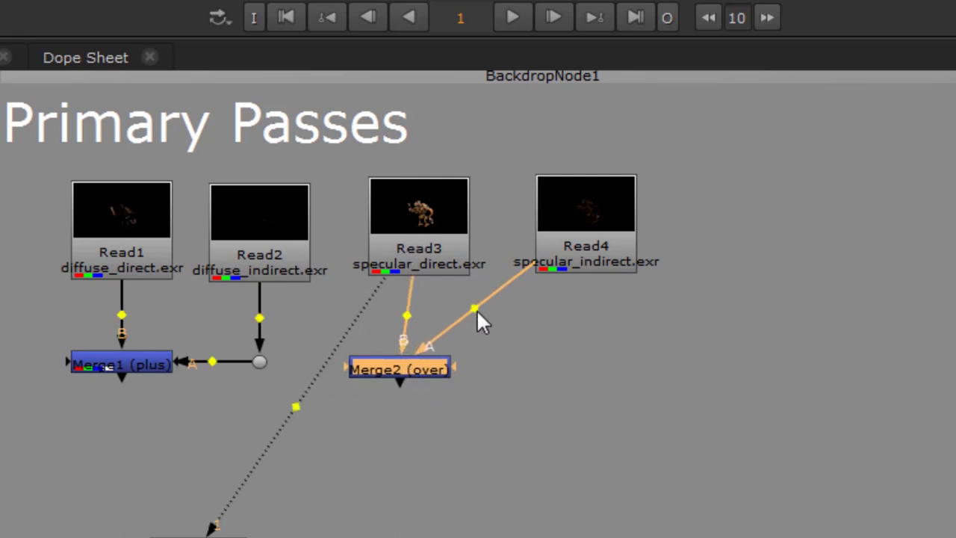
{"action": "left_click_drag", "start_coordinate": [475, 310], "coordinate": [593, 371], "text": "ctrl"}
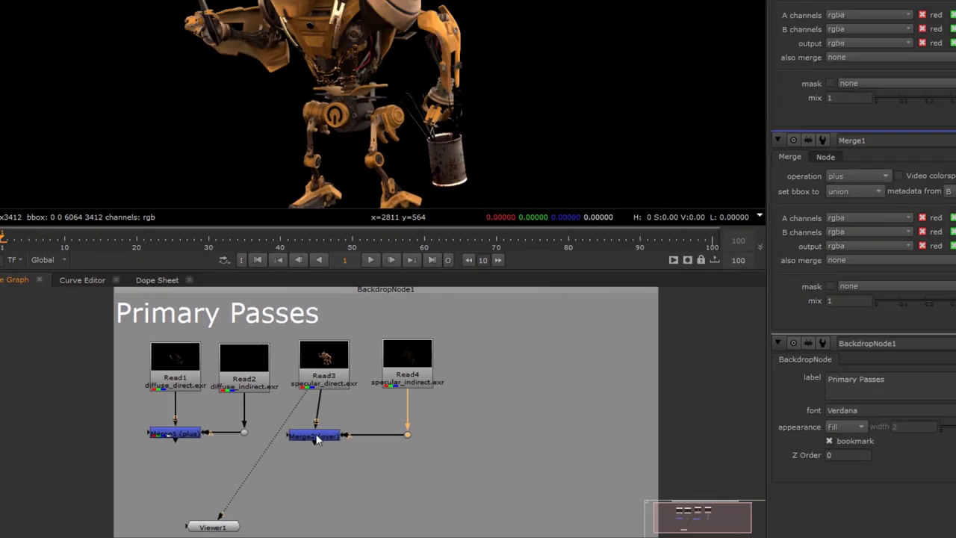
{"action": "left_click", "coordinate": [317, 439]}
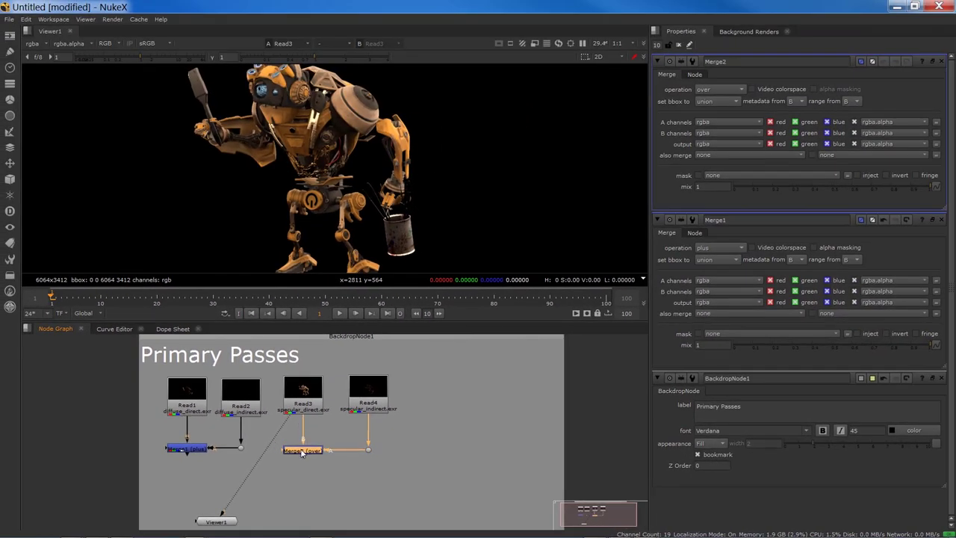
Show the specular Merge node's output in the viewer, framed closely on the robot's torso
{"action": "key", "text": "1"}
{"action": "scroll", "coordinate": [317, 217], "scroll_direction": "up", "scroll_amount": 2}
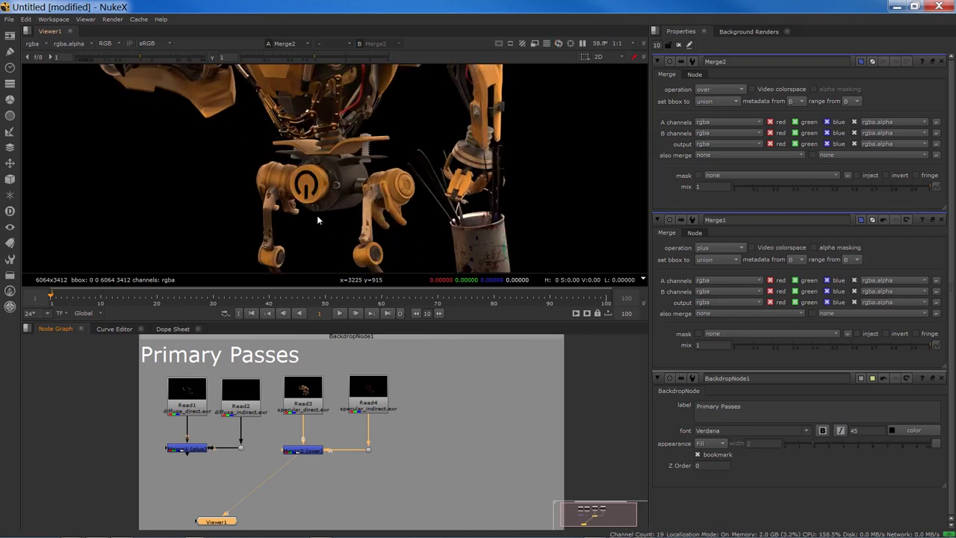
{"action": "scroll", "coordinate": [316, 215], "scroll_direction": "up", "scroll_amount": 1}
{"action": "middle_click_drag", "start_coordinate": [317, 215], "coordinate": [354, 358]}
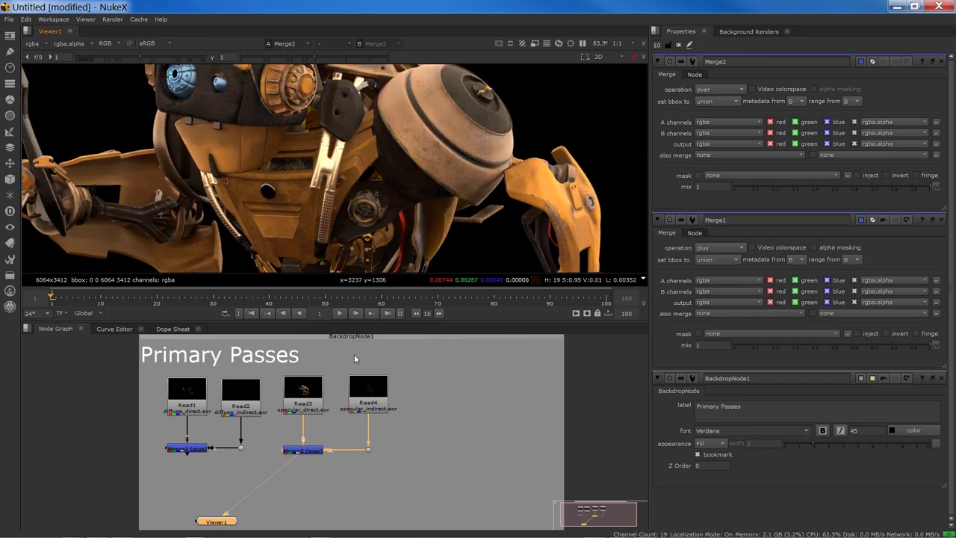
Toggle the specular Merge node off and on repeatedly to compare the torso with and without the indirect specular pass
{"action": "left_click", "coordinate": [315, 451]}
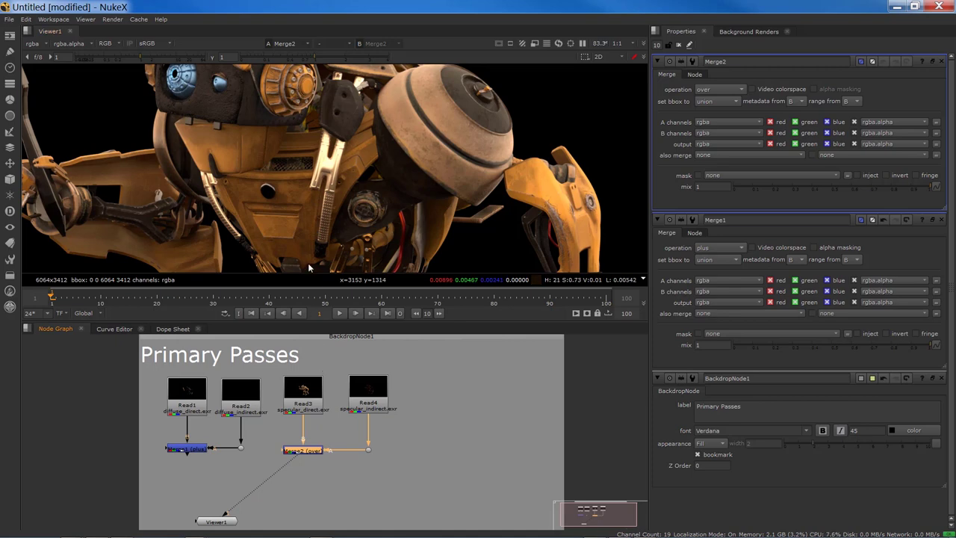
{"action": "key", "text": "d"}
{"action": "key", "text": "d"}
{"action": "key", "text": "d"}
{"action": "key", "text": "d"}
{"action": "scroll", "coordinate": [379, 182], "scroll_direction": "up", "scroll_amount": 2}
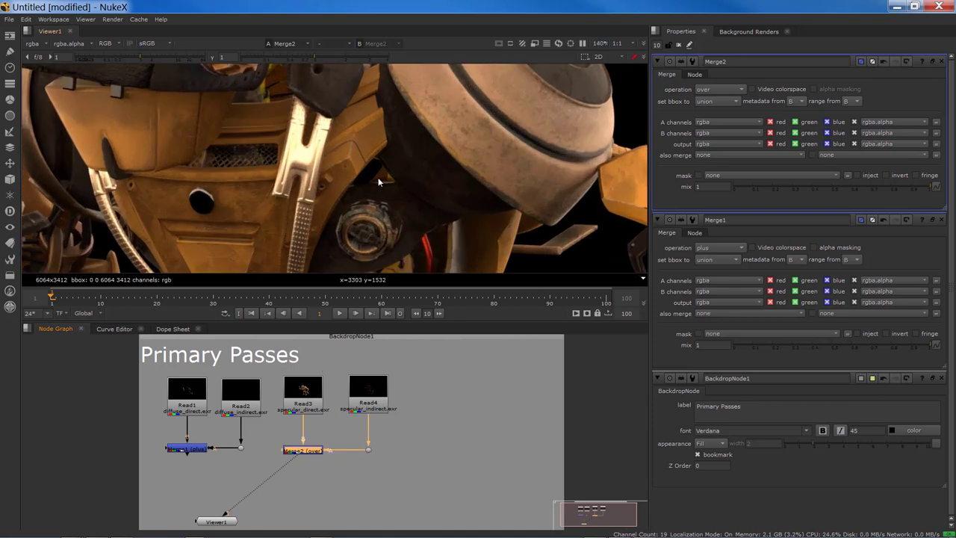
{"action": "key", "text": "d"}
{"action": "key", "text": "d"}
{"action": "key", "text": "d"}
{"action": "key", "text": "d"}
{"action": "key", "text": "d"}
{"action": "key", "text": "d"}
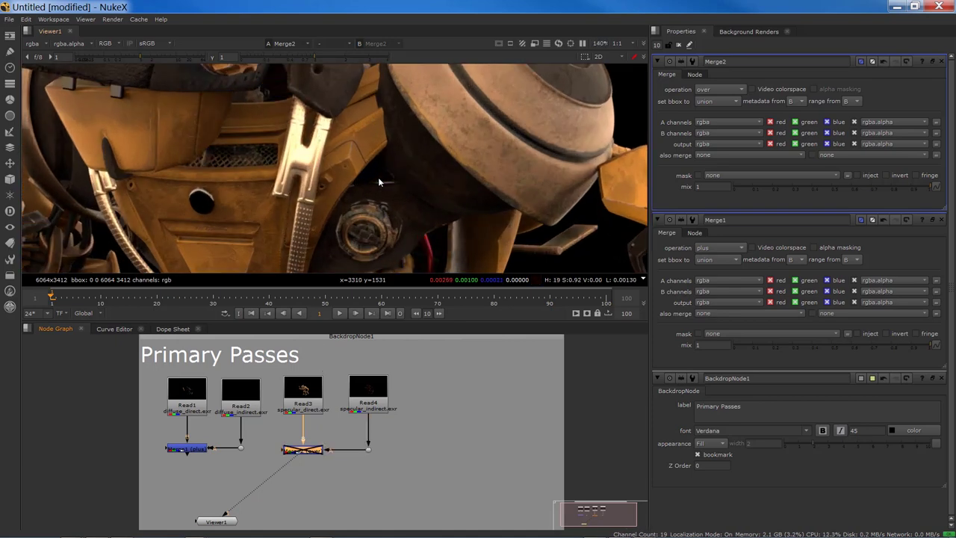
{"action": "key", "text": "d"}
{"action": "key", "text": "d"}
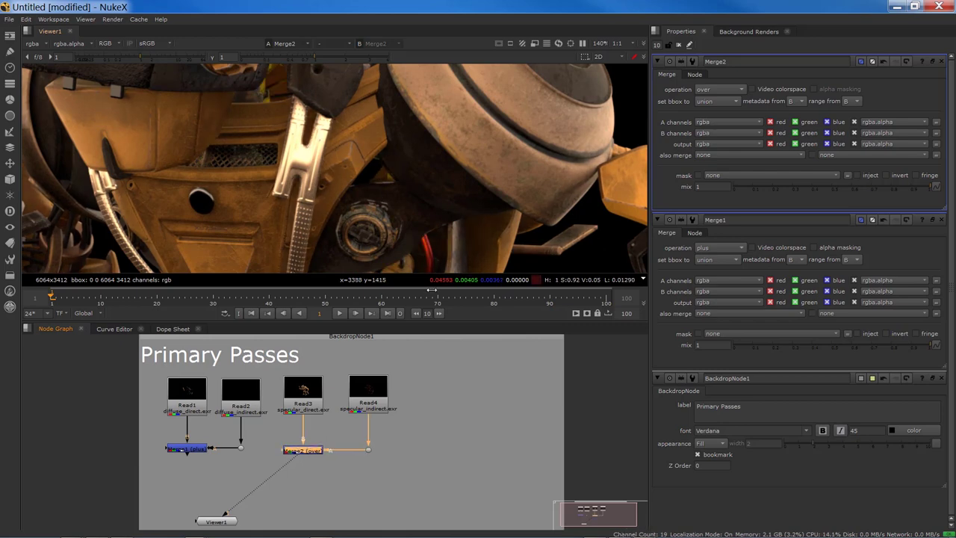
Move the Viewer node lower in the backdrop to make room below the two Merge nodes
{"action": "scroll", "coordinate": [412, 394], "scroll_direction": "down", "scroll_amount": 3}
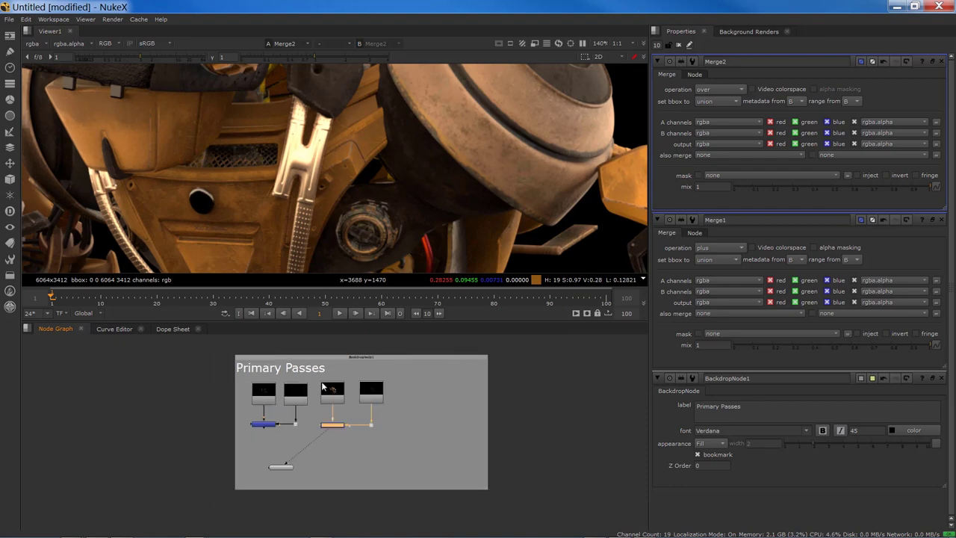
{"action": "scroll", "coordinate": [323, 384], "scroll_direction": "up", "scroll_amount": 2}
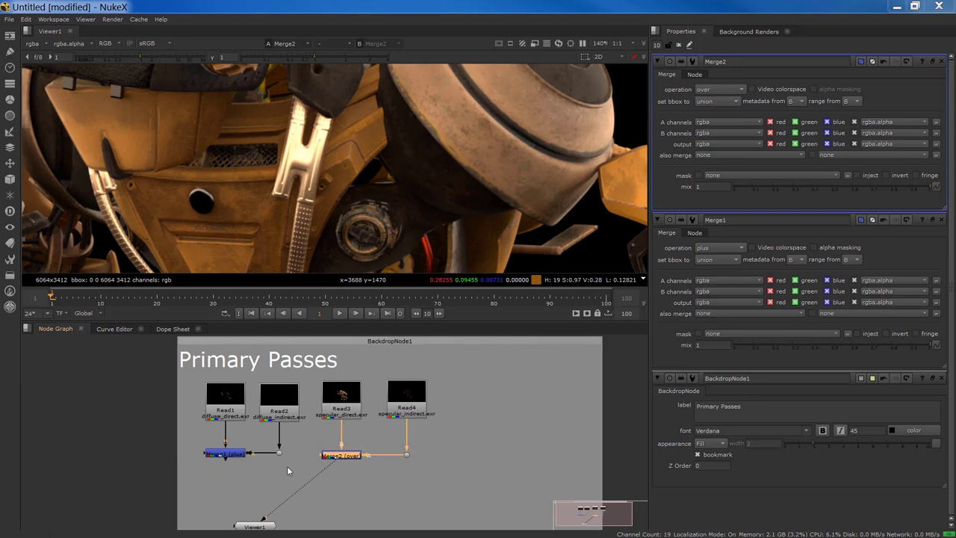
{"action": "middle_click_drag", "start_coordinate": [253, 499], "coordinate": [297, 451]}
{"action": "left_click_drag", "start_coordinate": [297, 478], "coordinate": [292, 496]}
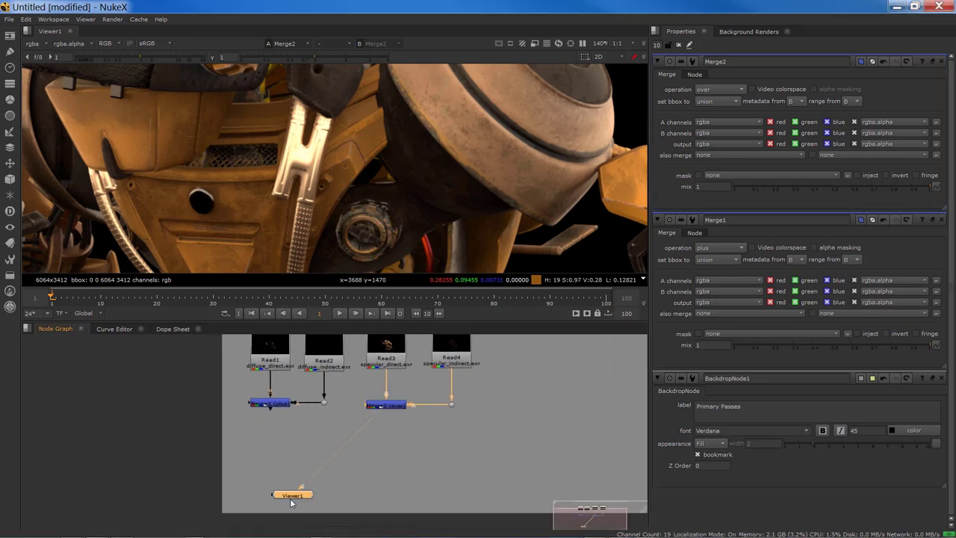
Set the specular Merge node's operation to plus
{"action": "left_click", "coordinate": [277, 403]}
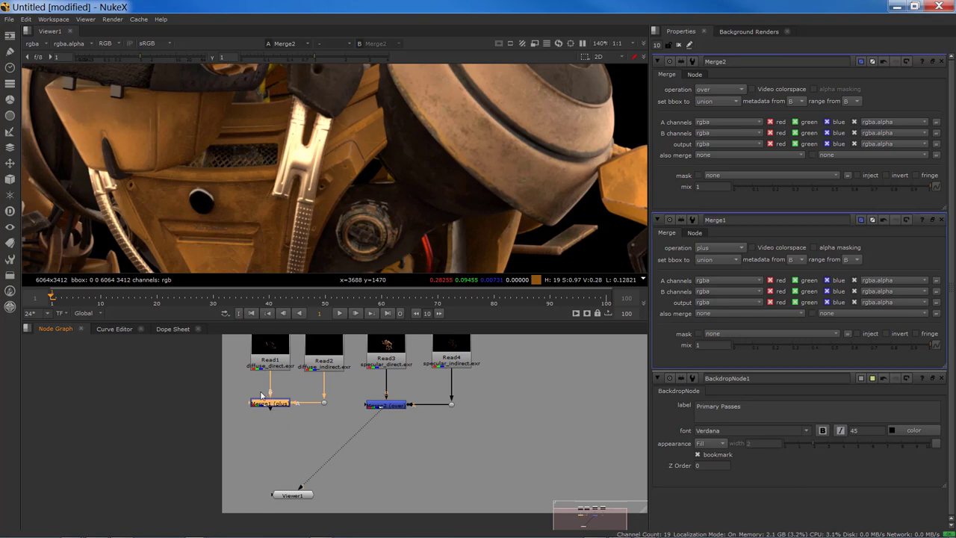
{"action": "left_click", "coordinate": [393, 406]}
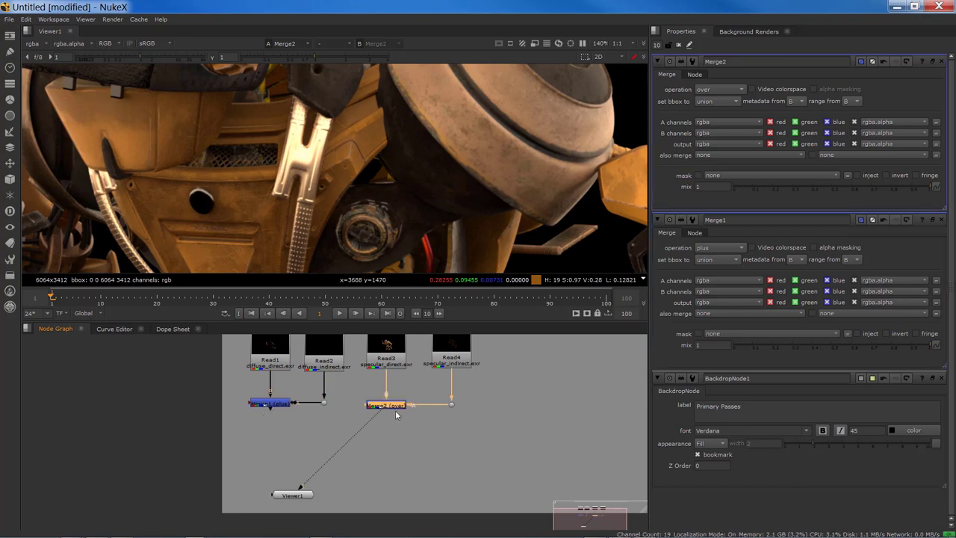
{"action": "left_click", "coordinate": [712, 91]}
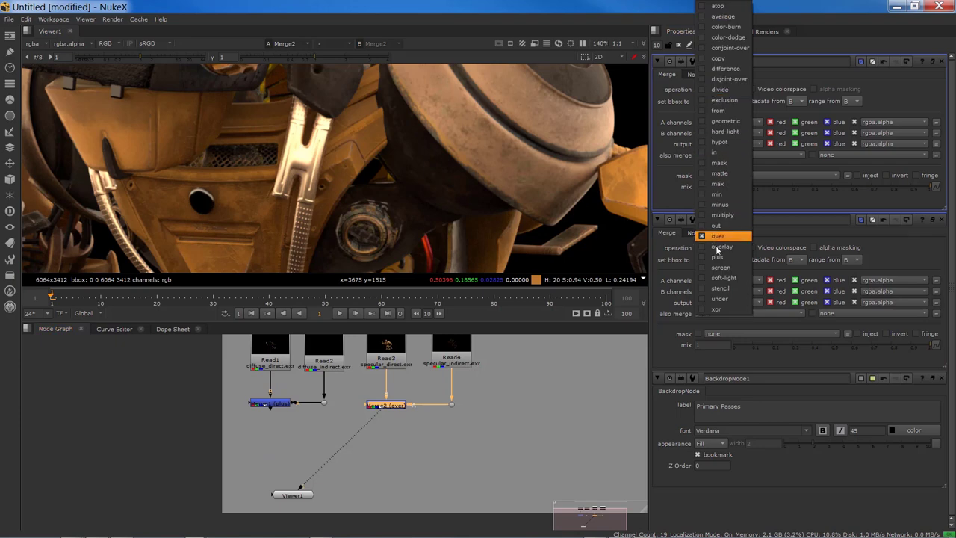
{"action": "left_click", "coordinate": [718, 254]}
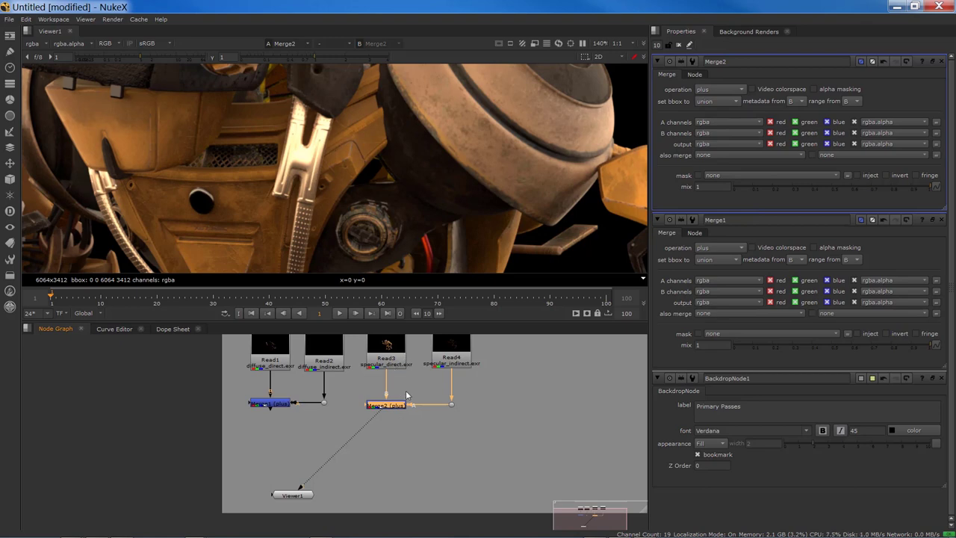
Add a Merge node below the diffuse merge, with diffuse as input B and the specular merge as input A routed through a right-angled Dot
{"action": "key", "text": "m"}
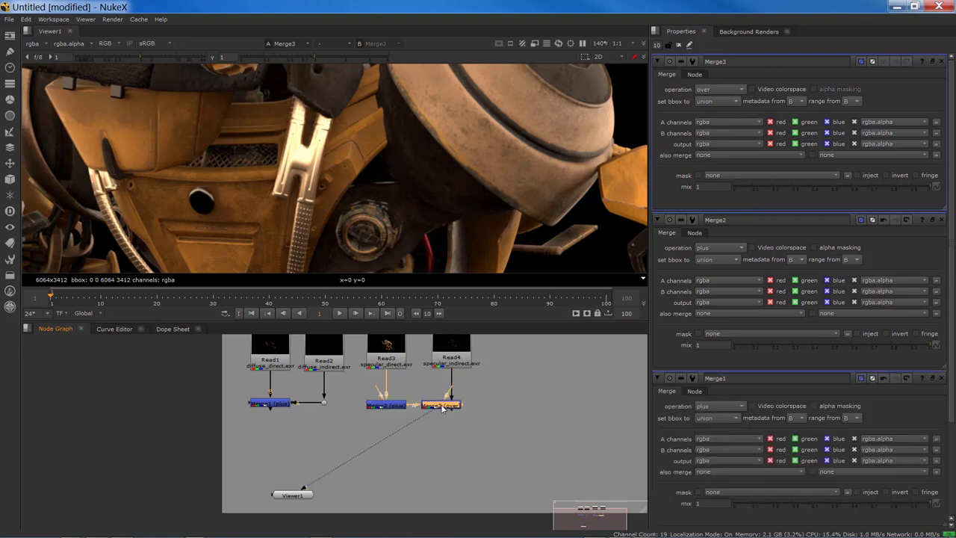
{"action": "left_click_drag", "start_coordinate": [440, 405], "coordinate": [269, 404]}
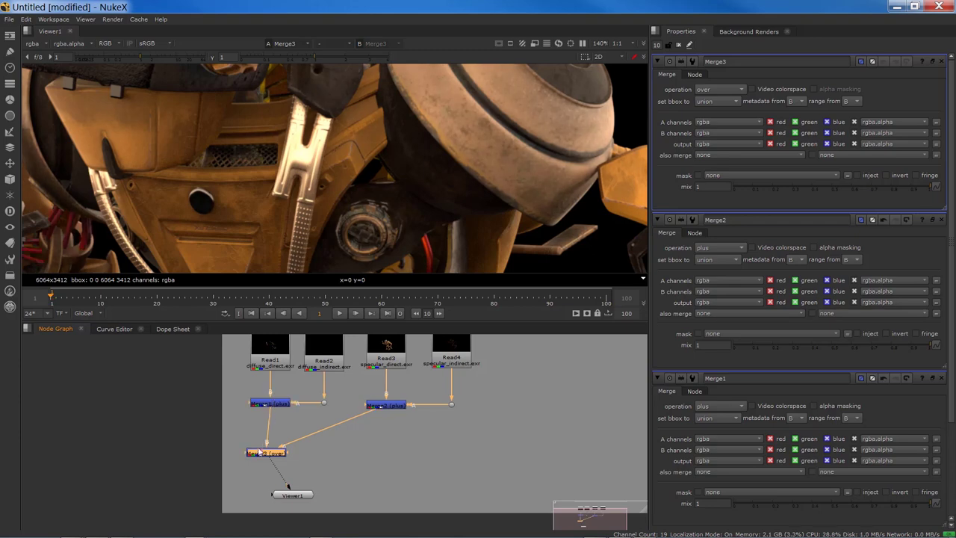
{"action": "left_click_drag", "start_coordinate": [258, 454], "coordinate": [262, 449]}
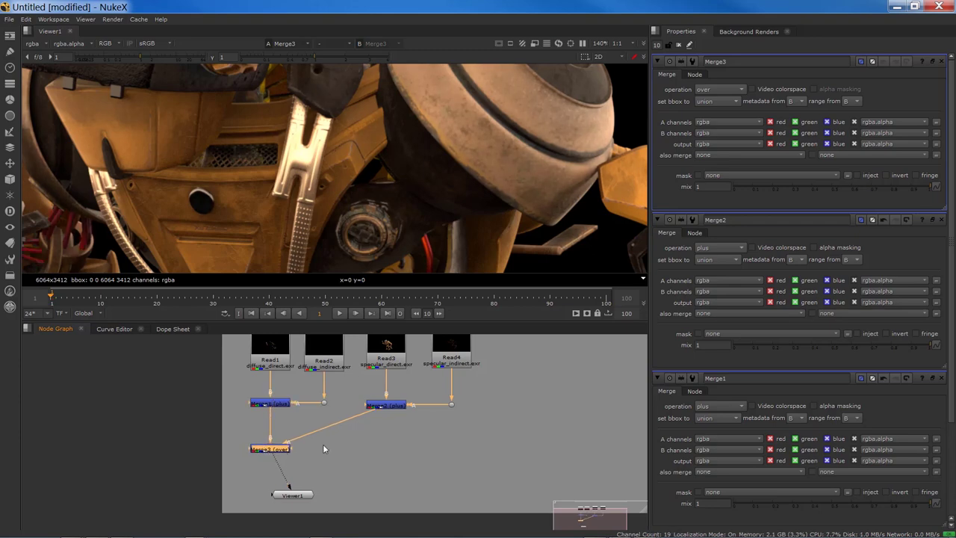
{"action": "left_click_drag", "start_coordinate": [330, 428], "coordinate": [386, 448], "text": "ctrl"}
{"action": "left_click", "coordinate": [273, 450]}
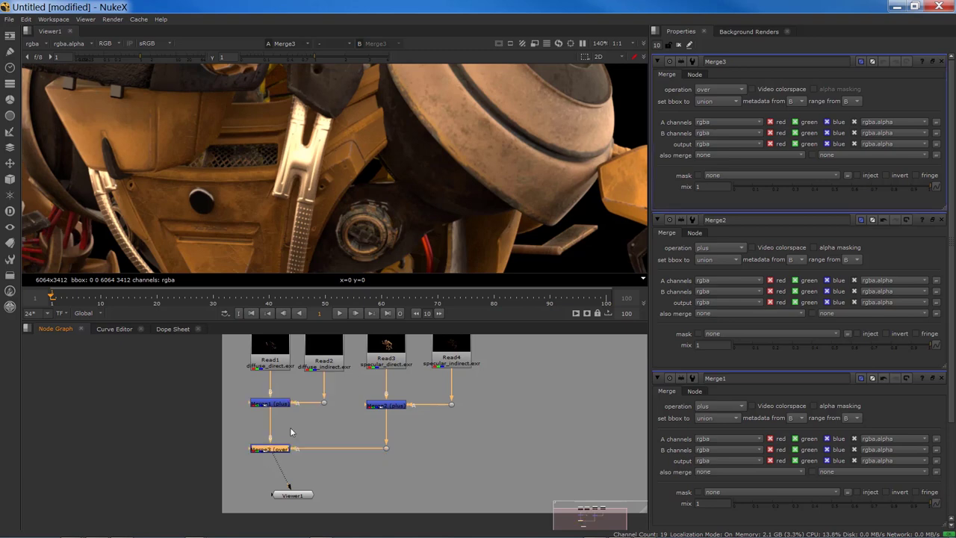
Open the properties of the Merge node that combines diffuse and specular and set its operation to plus
{"action": "scroll", "coordinate": [305, 210], "scroll_direction": "down", "scroll_amount": 5}
{"action": "scroll", "coordinate": [306, 209], "scroll_direction": "down", "scroll_amount": 2}
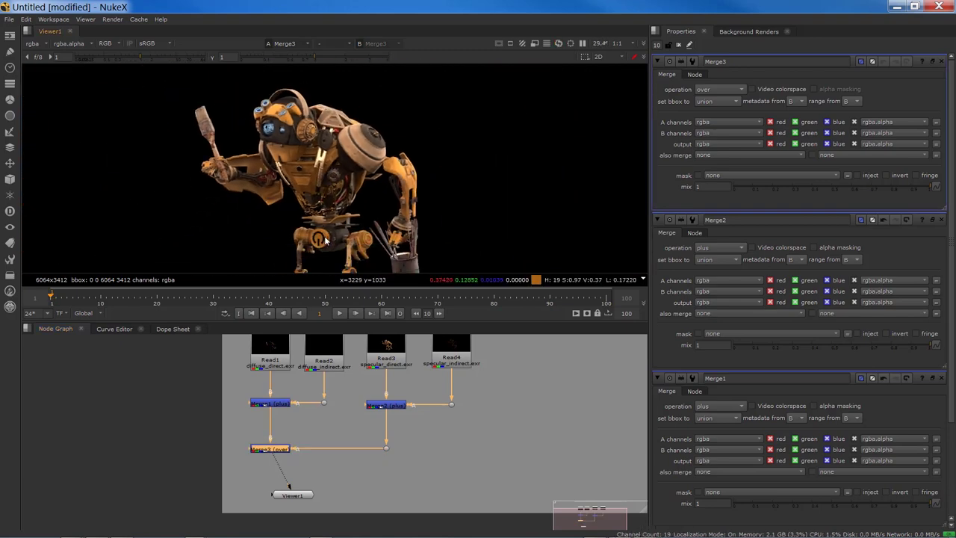
{"action": "key", "text": "s"}
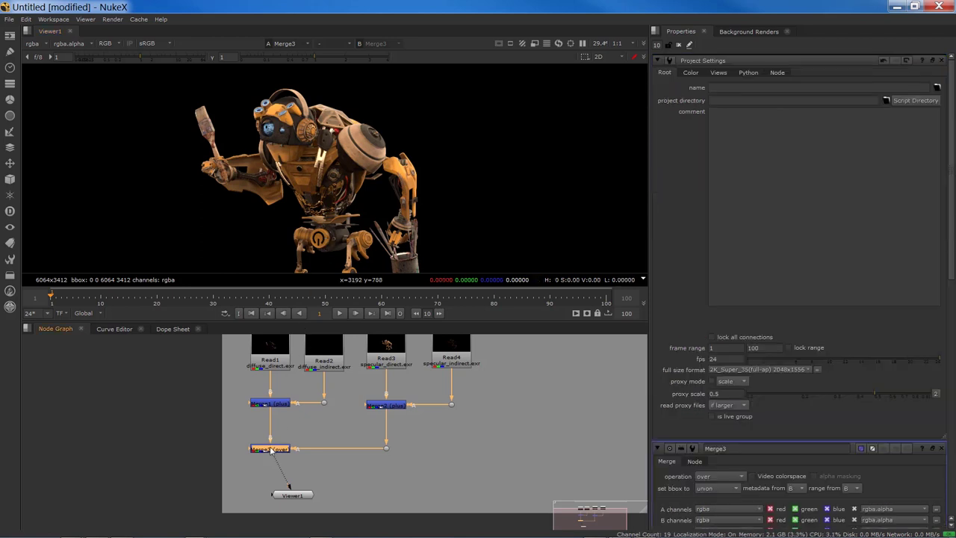
{"action": "double_click", "coordinate": [270, 449]}
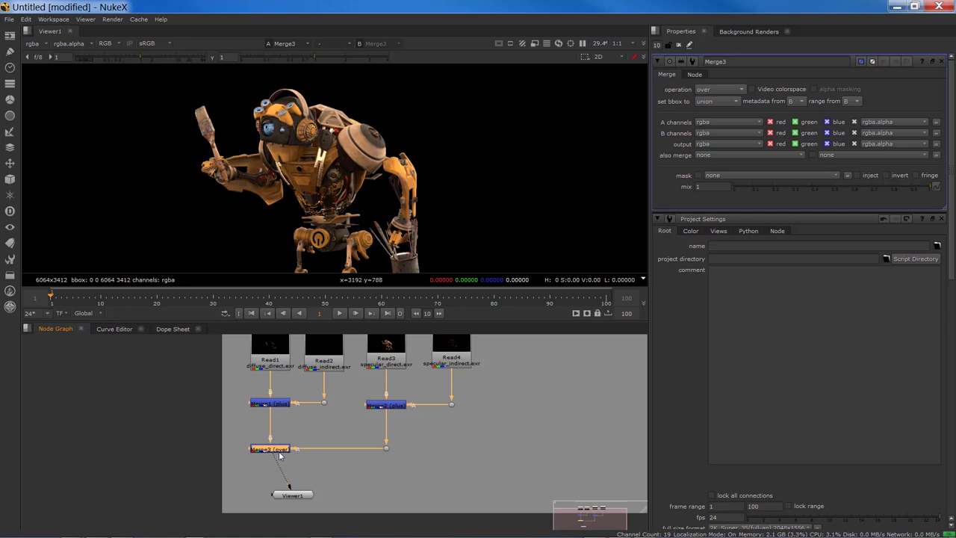
{"action": "left_click", "coordinate": [700, 91]}
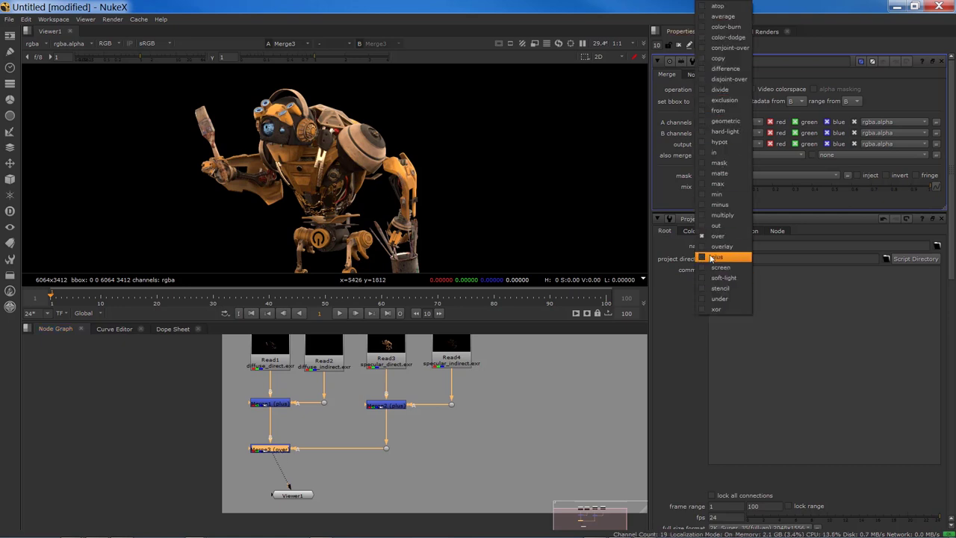
{"action": "left_click", "coordinate": [714, 257]}
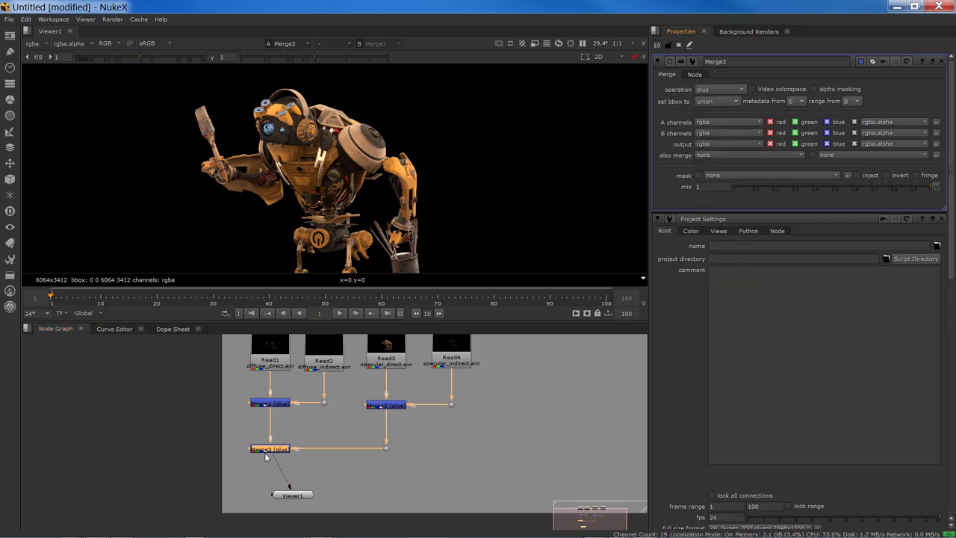
Toggle the combining Merge node off and on to compare the robot with and without the specular passes
{"action": "scroll", "coordinate": [316, 233], "scroll_direction": "up", "scroll_amount": 4}
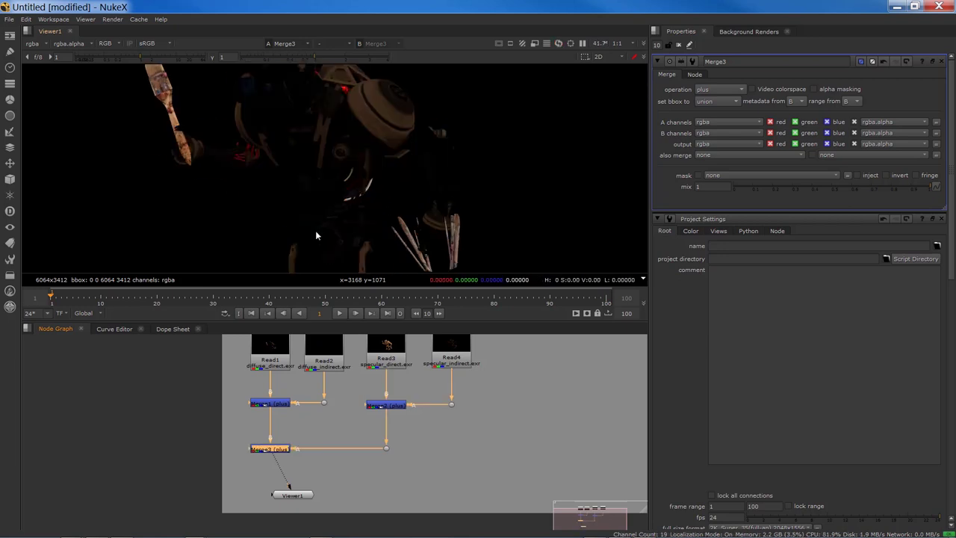
{"action": "key", "text": "d"}
{"action": "key", "text": "d"}
{"action": "key", "text": "d"}
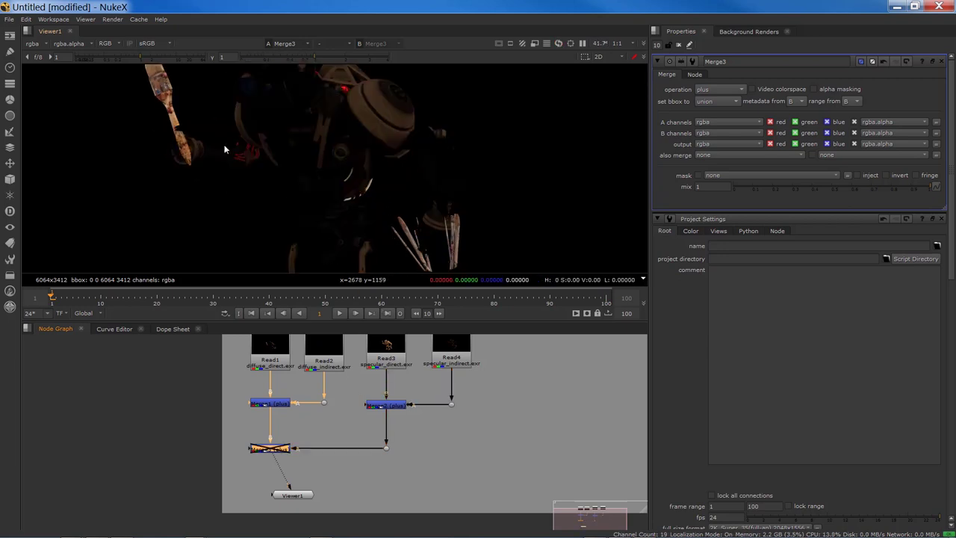
{"action": "key", "text": "d"}
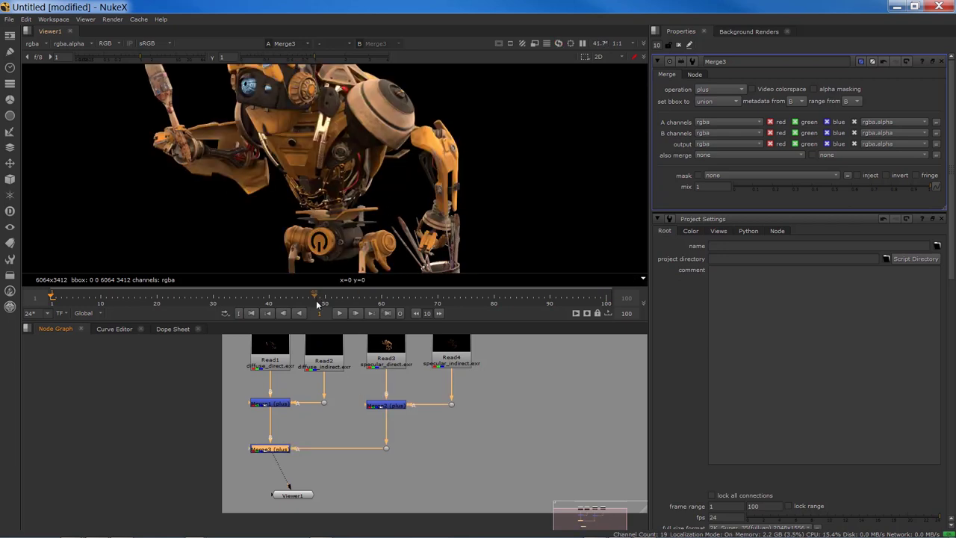
{"action": "key", "text": "d"}
{"action": "key", "text": "d"}
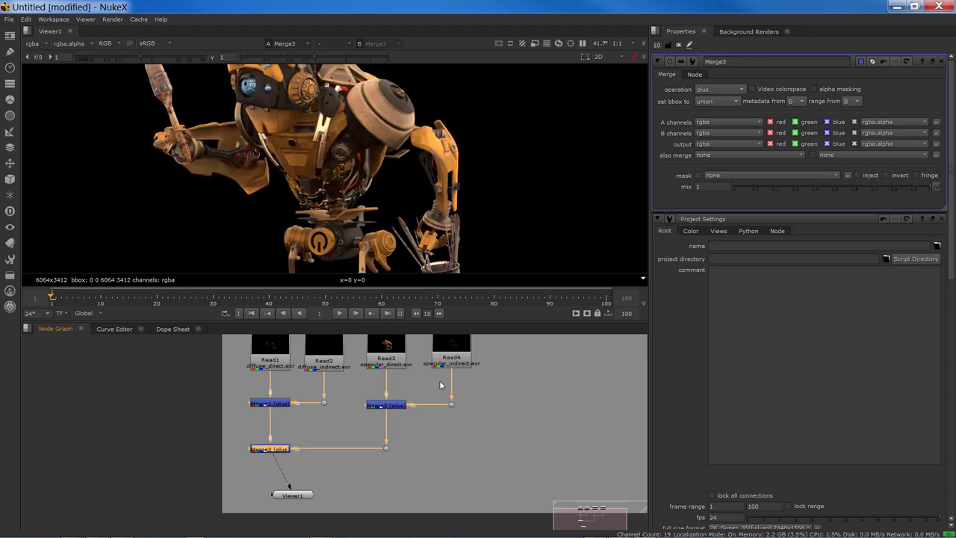
Import sss.exr as a Read node beside the specular_indirect node and view it
{"action": "middle_click_drag", "start_coordinate": [428, 420], "coordinate": [328, 471]}
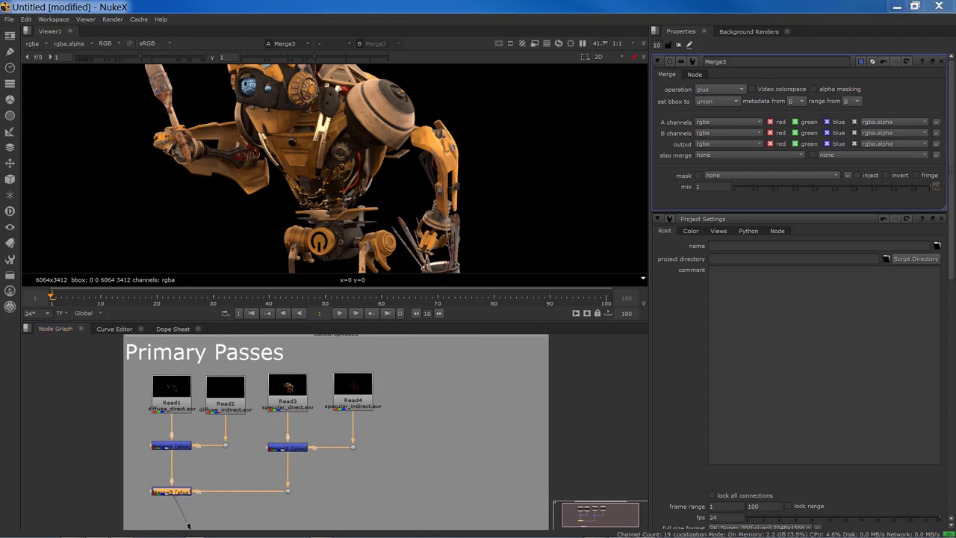
{"action": "left_click_drag", "start_coordinate": [516, 321], "coordinate": [400, 383]}
{"action": "key", "text": "1"}
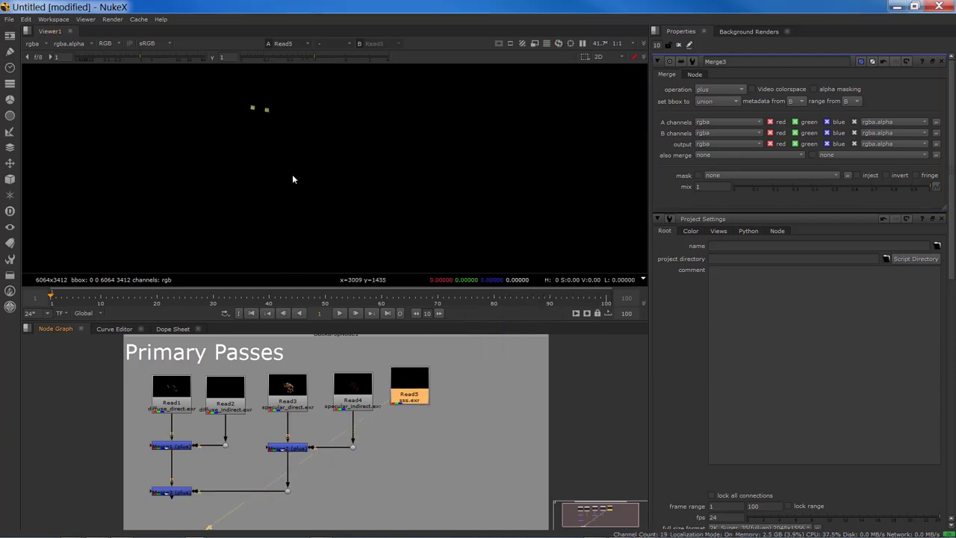
Add a Merge node below the combined diffuse and specular merge, with that merge as input B and sss.exr as input A
{"action": "middle_click_drag", "start_coordinate": [407, 392], "coordinate": [425, 338]}
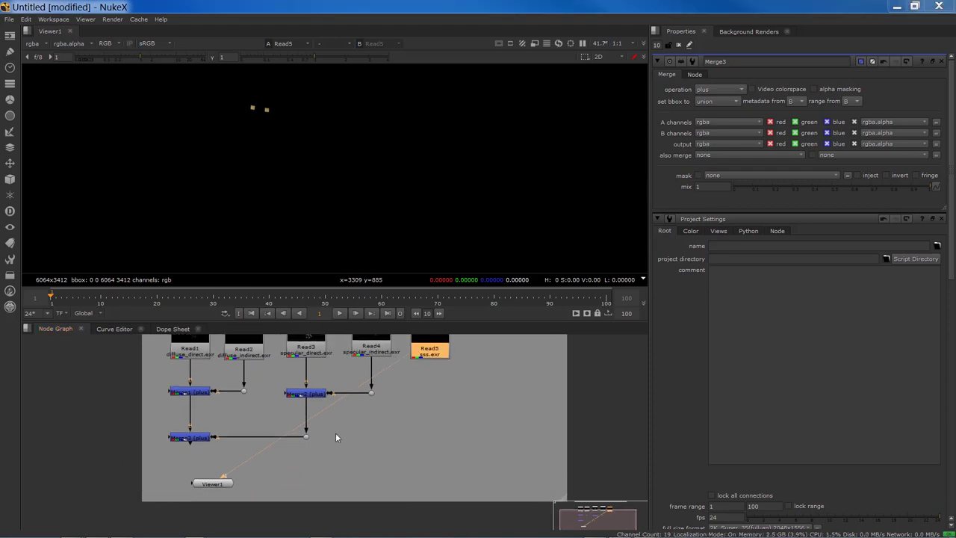
{"action": "left_click_drag", "start_coordinate": [217, 484], "coordinate": [292, 489]}
{"action": "left_click", "coordinate": [445, 350]}
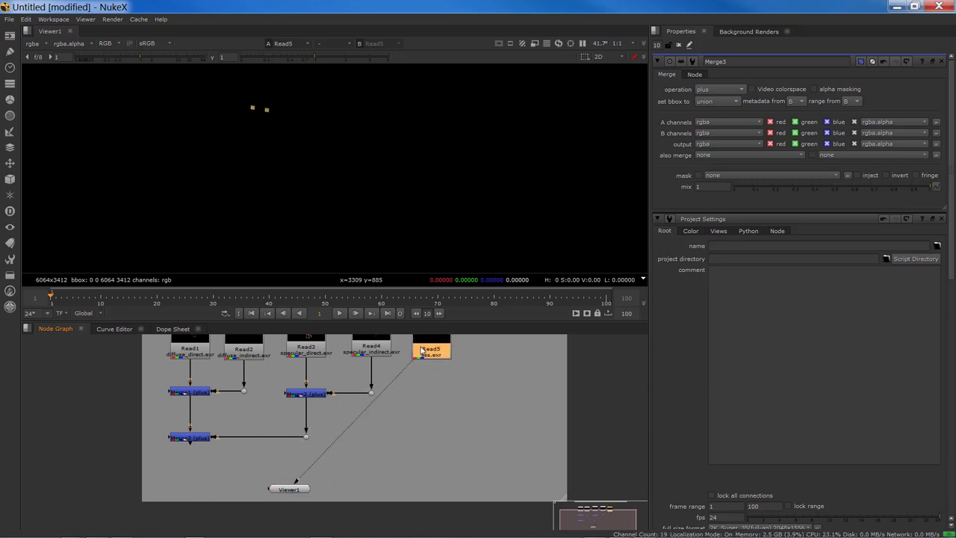
{"action": "key", "text": "m"}
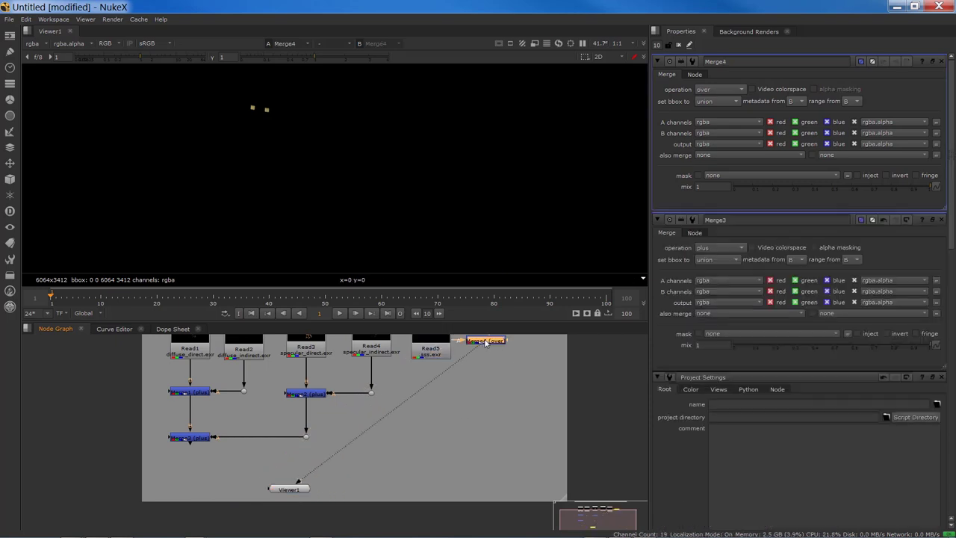
{"action": "left_click_drag", "start_coordinate": [465, 345], "coordinate": [189, 439]}
{"action": "left_click_drag", "start_coordinate": [185, 473], "coordinate": [192, 475]}
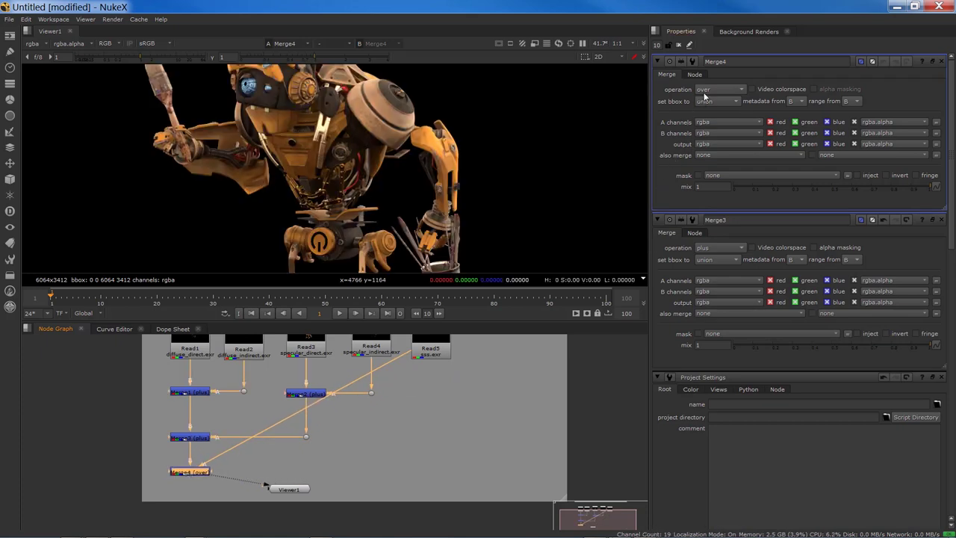
Set the SSS Merge node's operation to plus and route its sss.exr input through a right-angled Dot
{"action": "left_click", "coordinate": [706, 90]}
{"action": "left_click", "coordinate": [717, 257]}
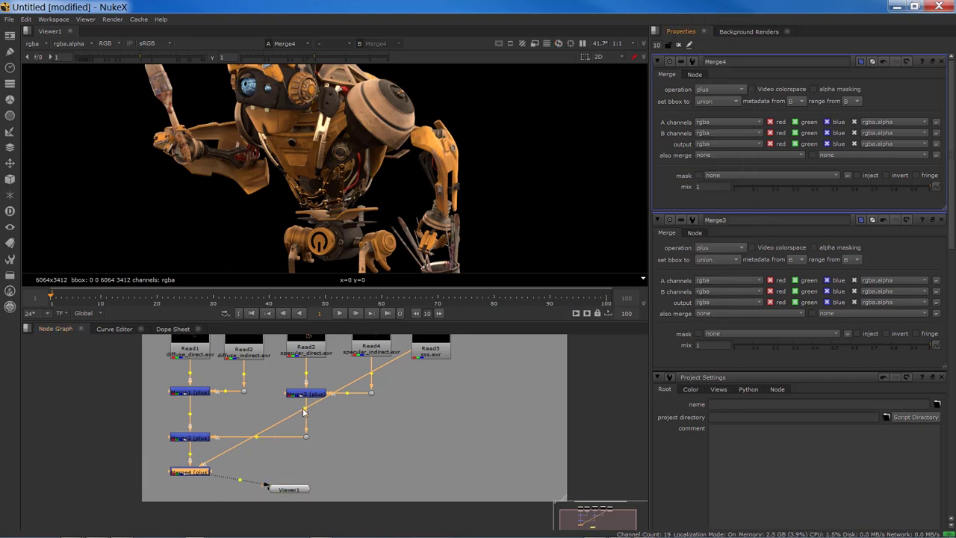
{"action": "left_click_drag", "start_coordinate": [303, 410], "coordinate": [431, 466], "text": "ctrl"}
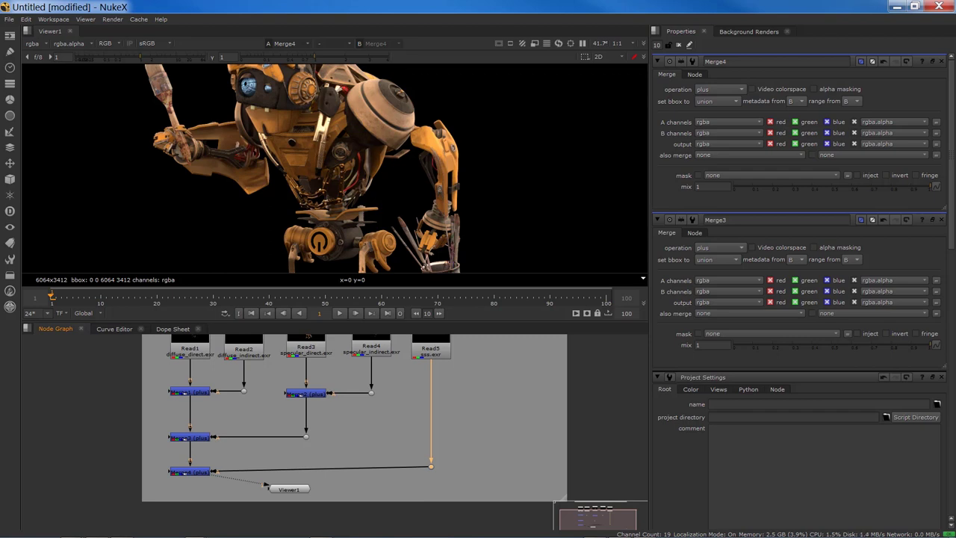
Import matte.exr, detach it from the SSS merge, and reconnect the sss.exr Dot to that merge's A input
{"action": "left_click_drag", "start_coordinate": [955, 365], "coordinate": [499, 387]}
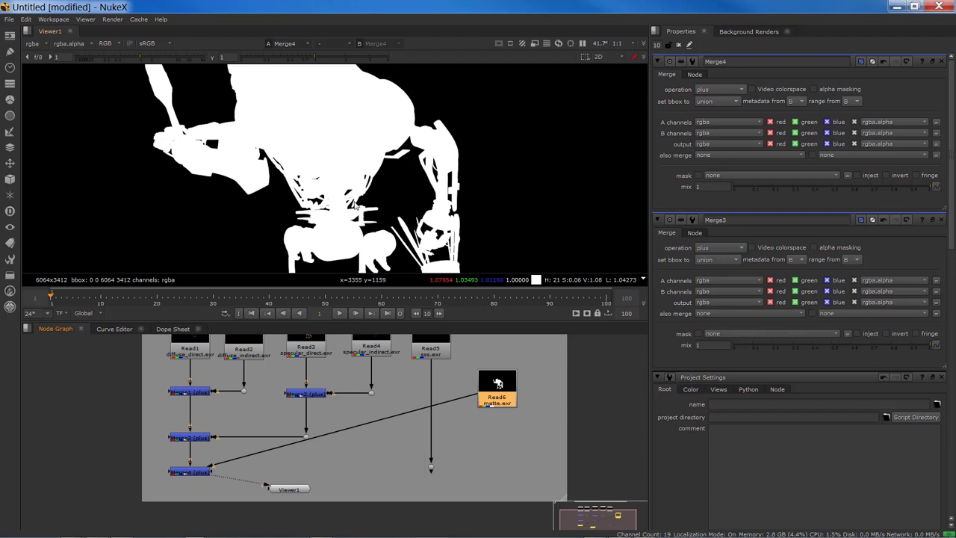
{"action": "scroll", "coordinate": [346, 239], "scroll_direction": "down", "scroll_amount": 5}
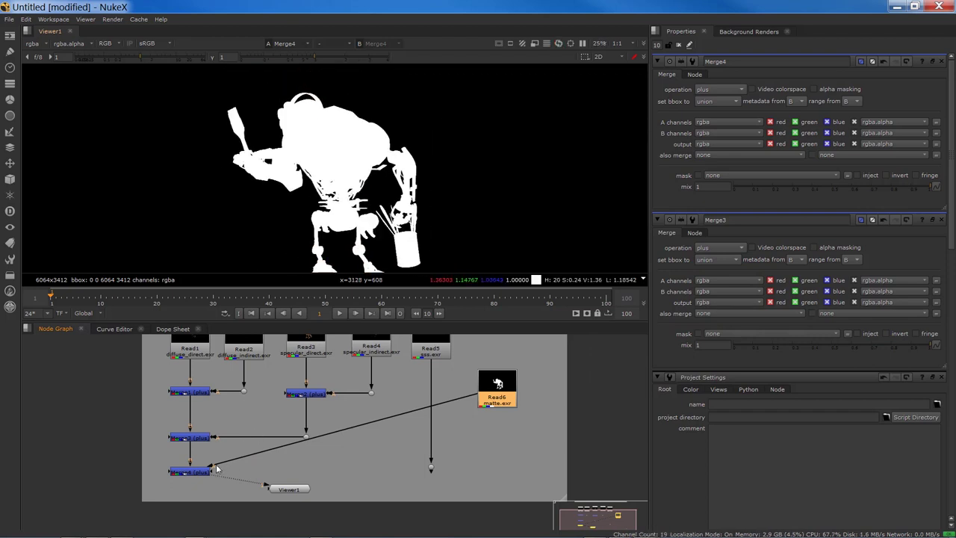
{"action": "left_click_drag", "start_coordinate": [217, 469], "coordinate": [314, 446]}
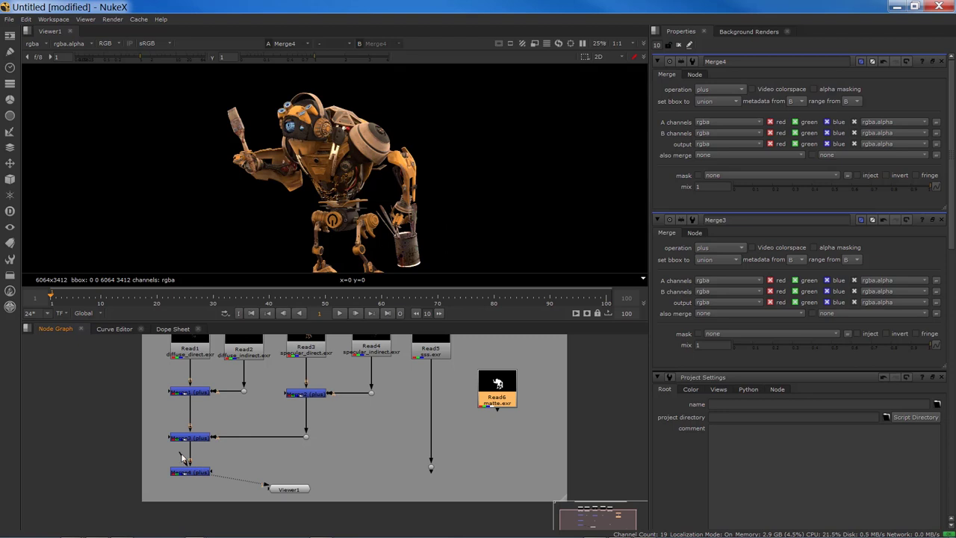
{"action": "left_click_drag", "start_coordinate": [215, 470], "coordinate": [431, 466]}
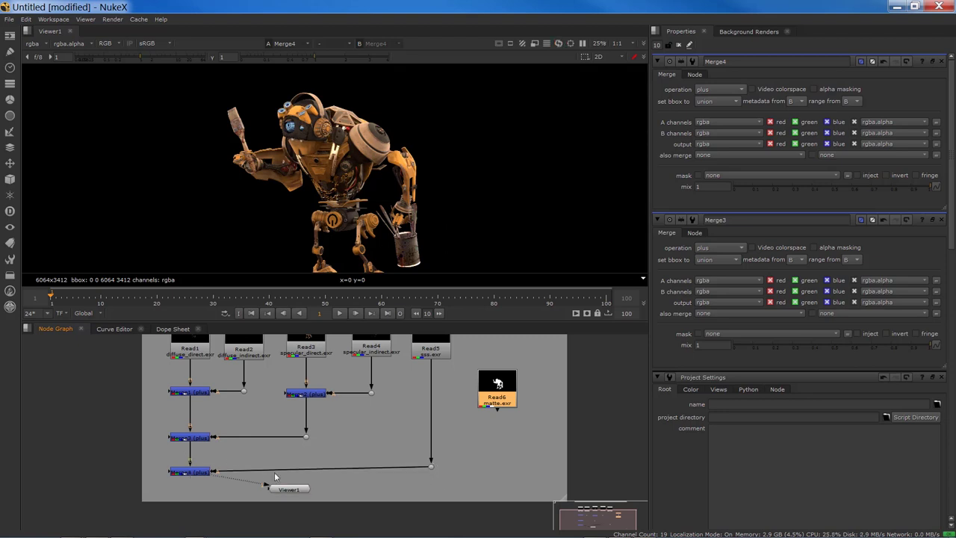
Show the matte.exr pass in the viewer
{"action": "key", "text": "1"}
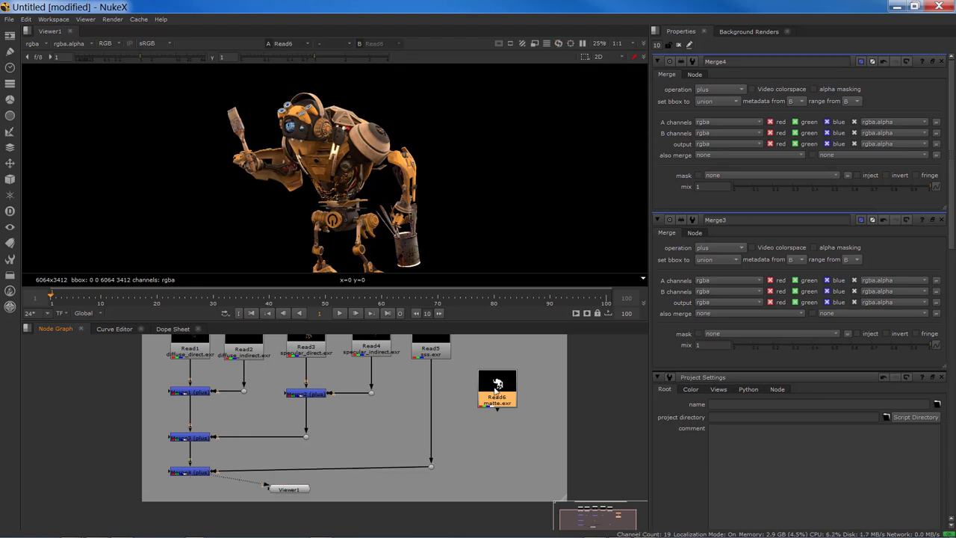
{"action": "left_click", "coordinate": [288, 488]}
{"action": "middle_click_drag", "start_coordinate": [211, 406], "coordinate": [224, 438]}
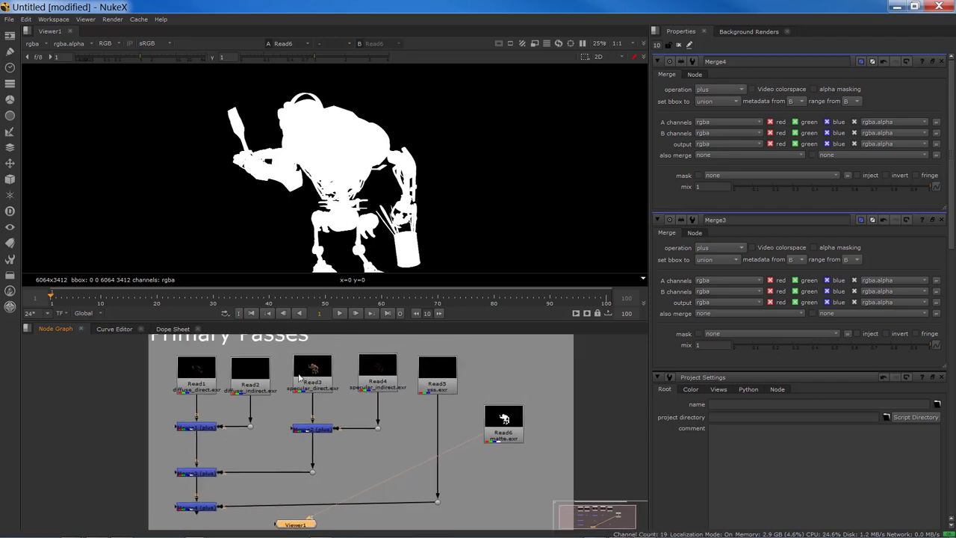
View the specular_direct pass and toggle between its alpha and RGB channels to check for a matte
{"action": "left_click", "coordinate": [251, 377]}
{"action": "left_click_drag", "start_coordinate": [305, 383], "coordinate": [309, 376]}
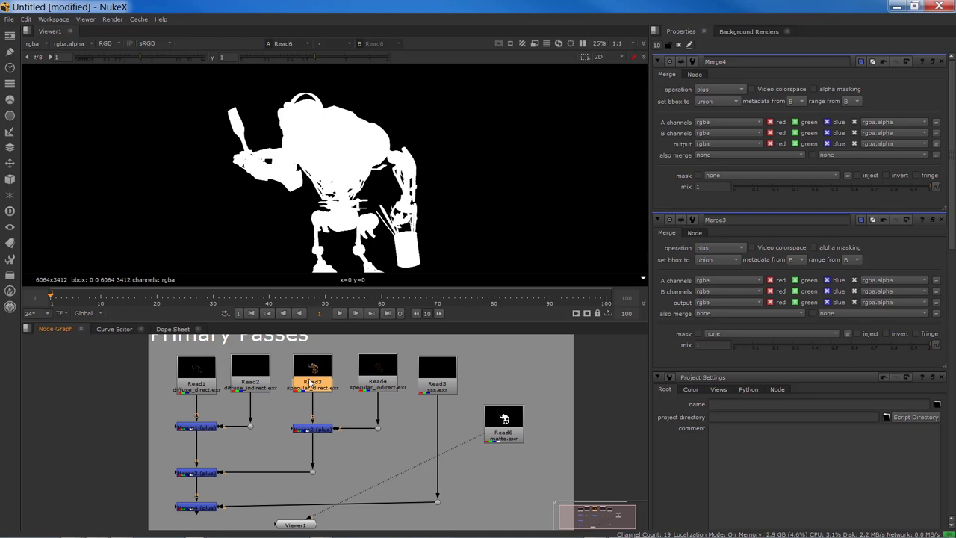
{"action": "key", "text": "1"}
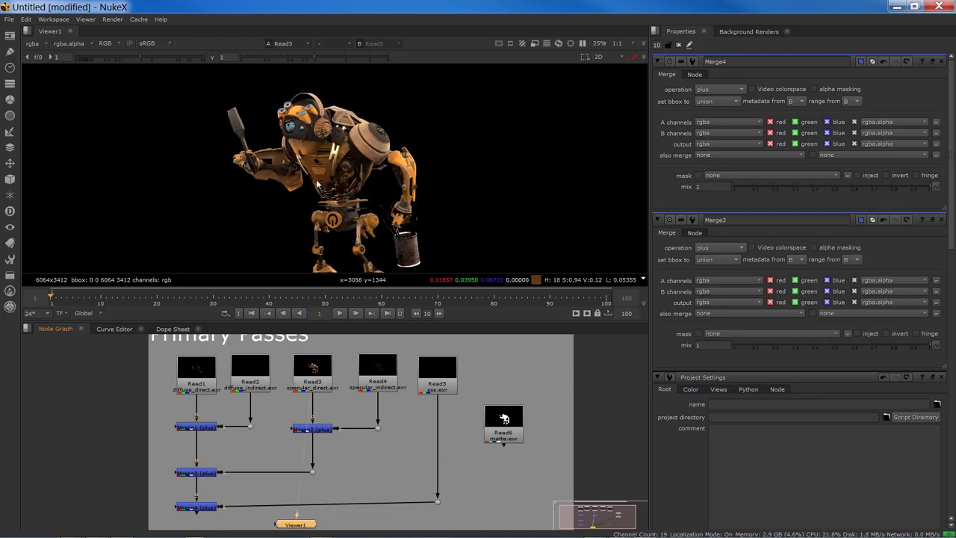
{"action": "key", "text": "a"}
{"action": "key", "text": "a"}
{"action": "key", "text": "a"}
{"action": "key", "text": "a"}
{"action": "key", "text": "a"}
{"action": "key", "text": "a"}
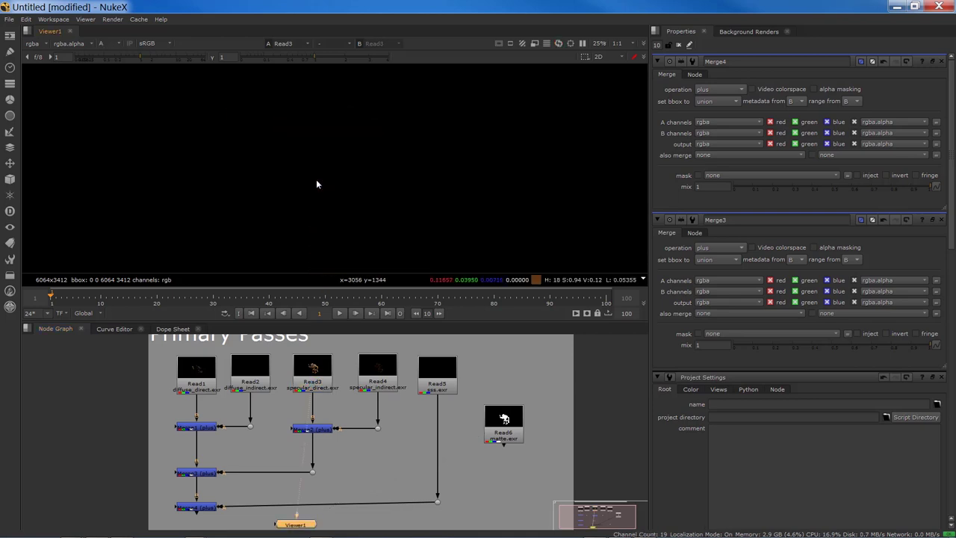
{"action": "key", "text": "a"}
{"action": "key", "text": "a"}
{"action": "key", "text": "a"}
{"action": "key", "text": "a"}
{"action": "key", "text": "a"}
{"action": "key", "text": "a"}
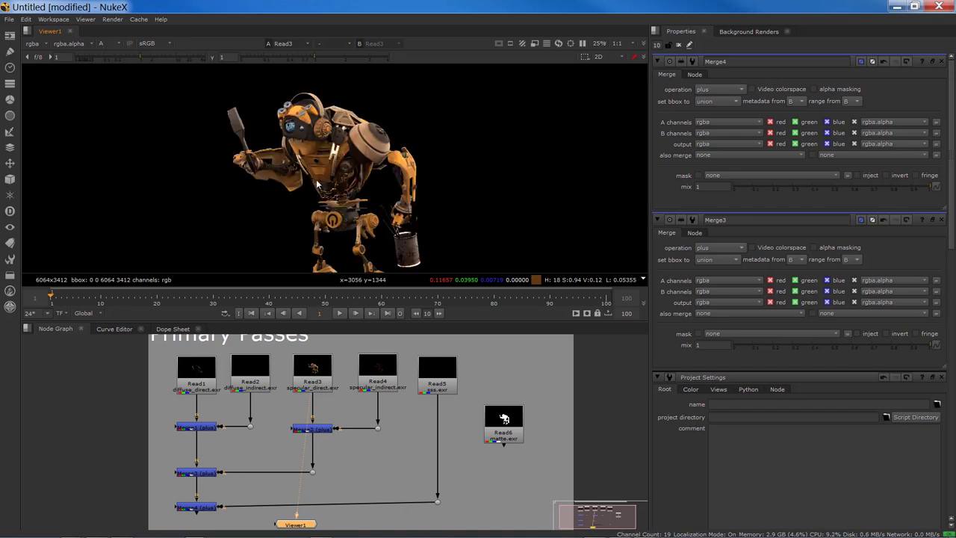
Level the sss.exr Dot with its Merge node and line up the matte.exr node with the other Read nodes
{"action": "left_click_drag", "start_coordinate": [504, 422], "coordinate": [501, 427]}
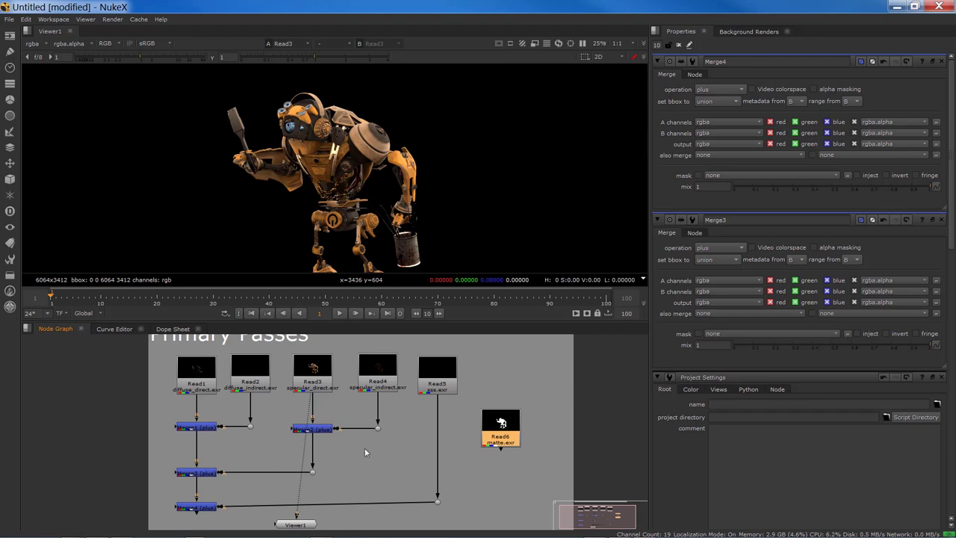
{"action": "left_click_drag", "start_coordinate": [437, 501], "coordinate": [437, 506]}
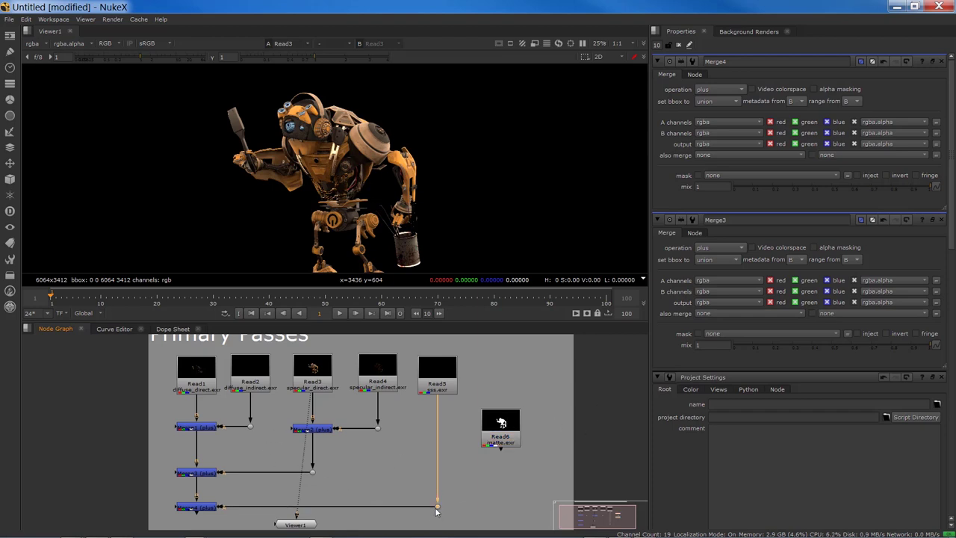
{"action": "left_click_drag", "start_coordinate": [502, 425], "coordinate": [499, 373]}
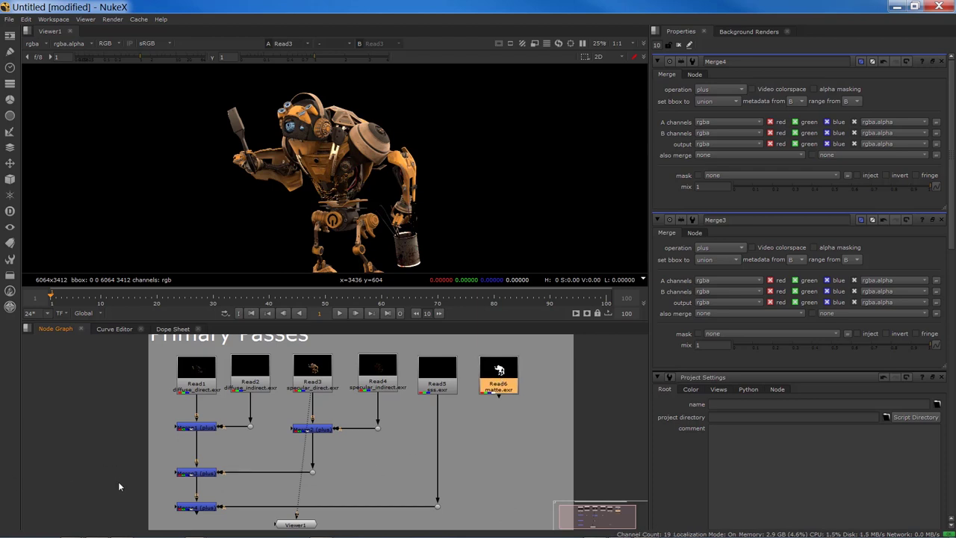
Move the Viewer node below the Primary Passes backdrop and connect it to the SSS merge
{"action": "middle_click_drag", "start_coordinate": [192, 513], "coordinate": [140, 444]}
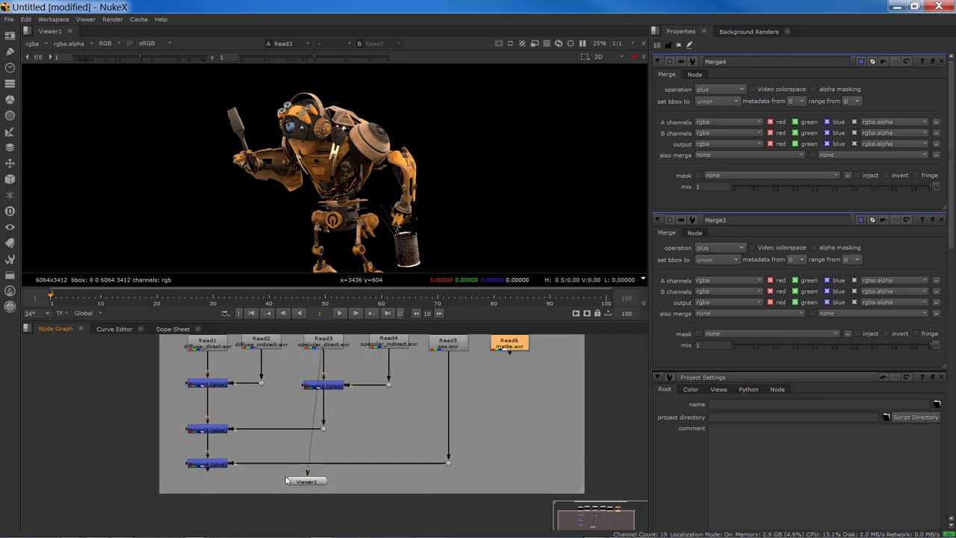
{"action": "left_click_drag", "start_coordinate": [312, 484], "coordinate": [231, 524]}
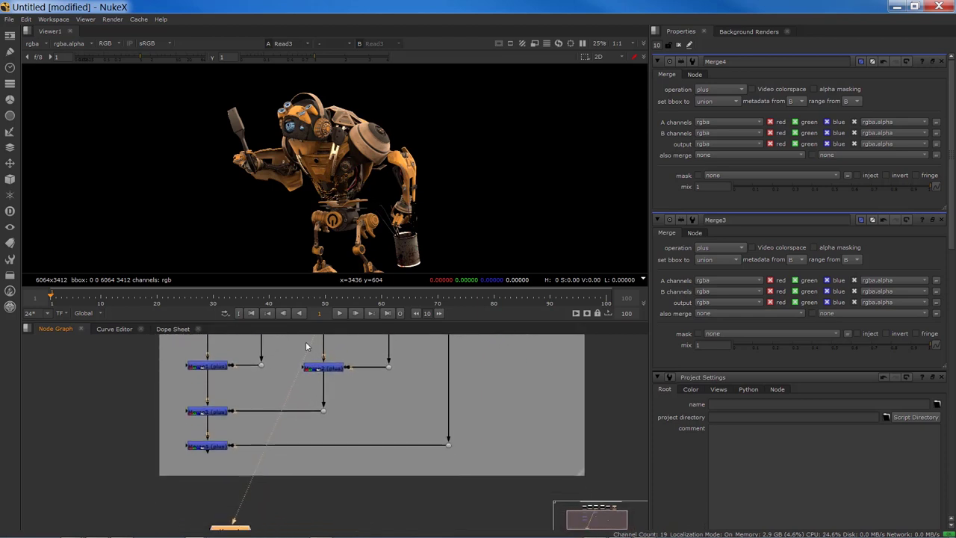
{"action": "left_click_drag", "start_coordinate": [312, 345], "coordinate": [212, 446]}
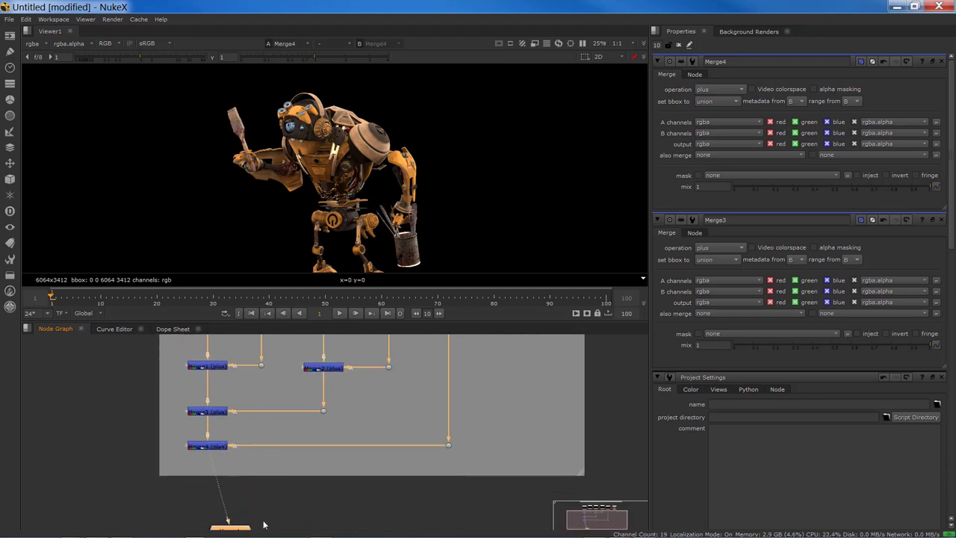
{"action": "scroll", "coordinate": [314, 491], "scroll_direction": "down", "scroll_amount": 3}
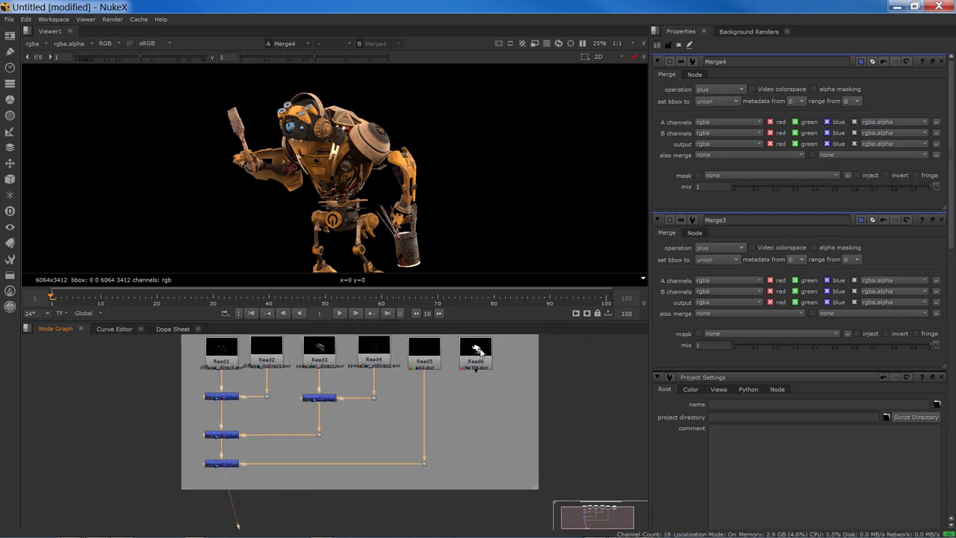
Add a Copy node below the SSS merge, with the merge as input B and matte.exr as input A through a right-angled Dot
{"action": "key", "text": "k"}
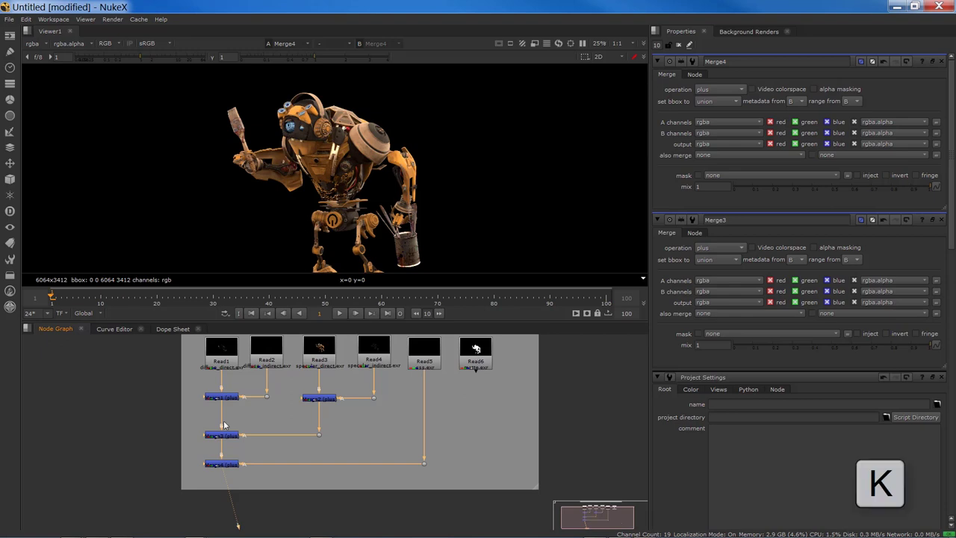
{"action": "left_click", "coordinate": [253, 507]}
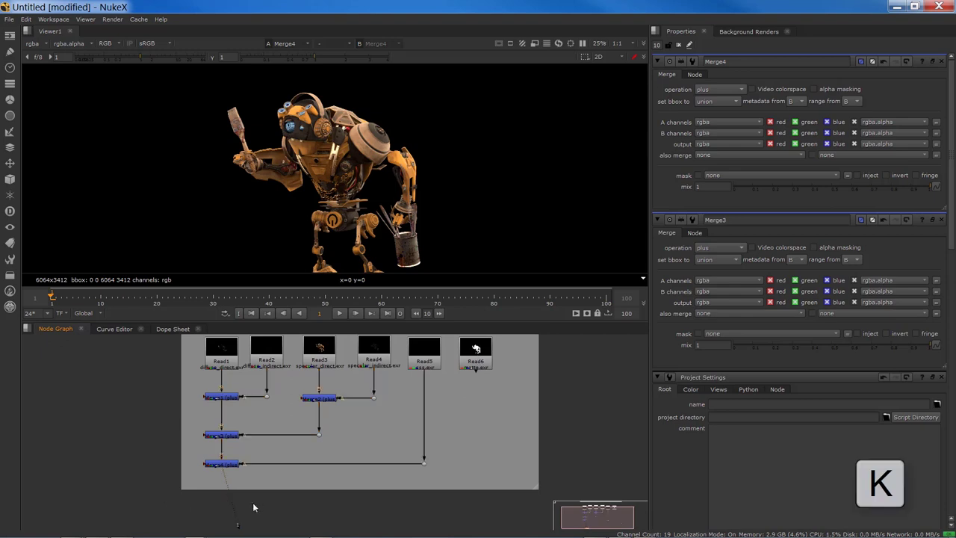
{"action": "left_click", "coordinate": [472, 363]}
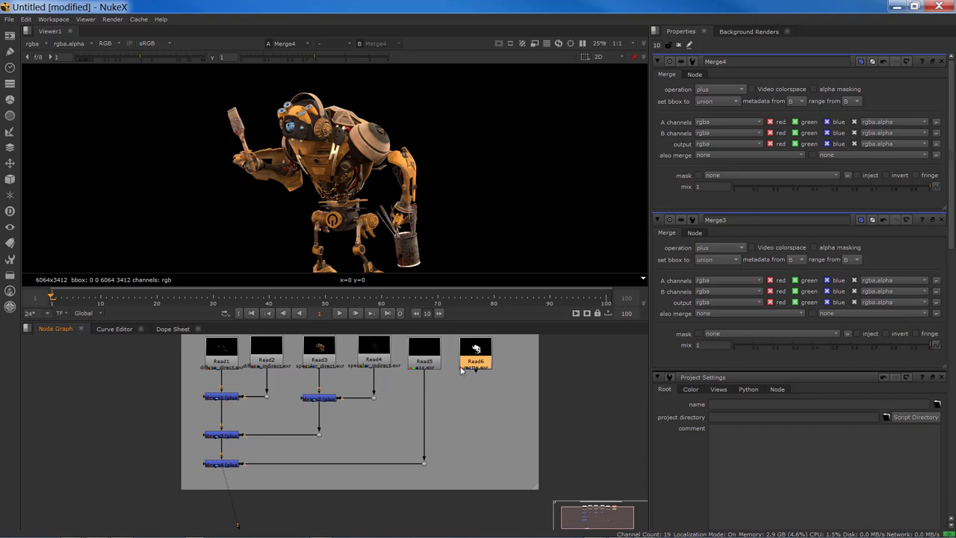
{"action": "key", "text": "k"}
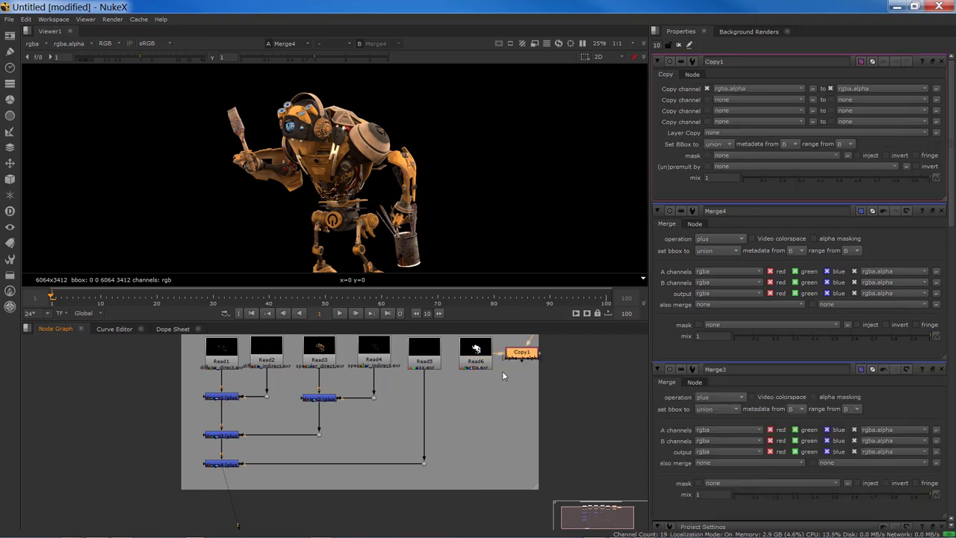
{"action": "left_click_drag", "start_coordinate": [521, 353], "coordinate": [219, 502]}
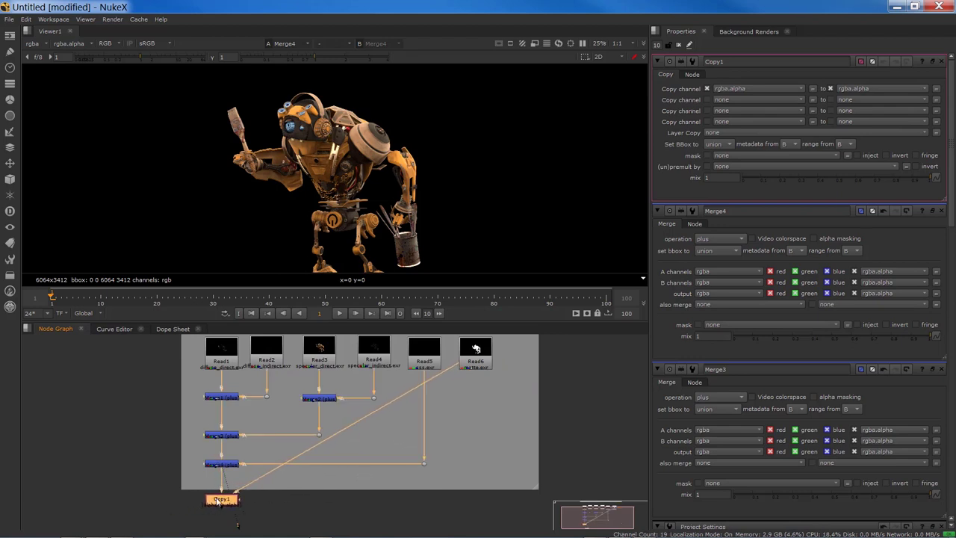
{"action": "left_click_drag", "start_coordinate": [346, 429], "coordinate": [477, 506], "text": "ctrl"}
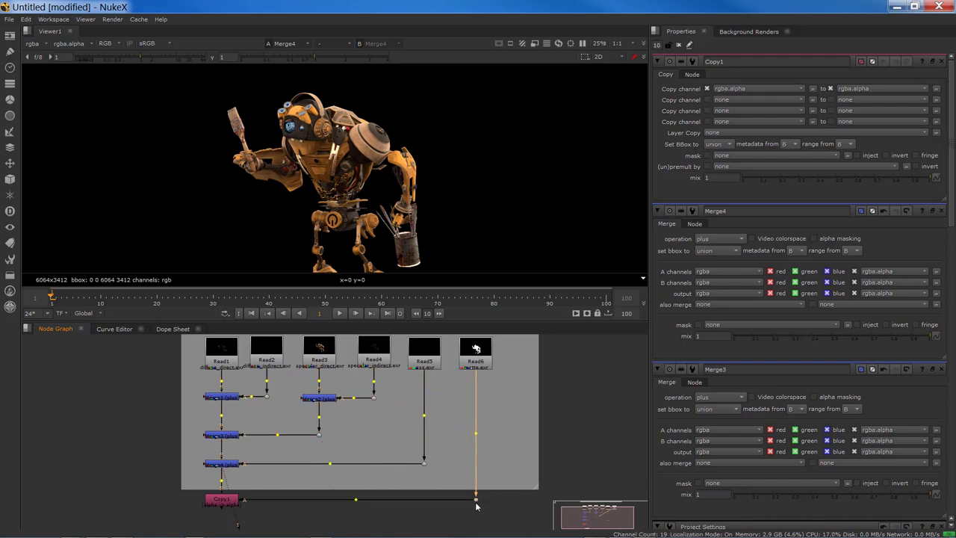
Extend the Primary Passes backdrop downward to enclose the Copy node, and select that node
{"action": "middle_click_drag", "start_coordinate": [496, 491], "coordinate": [444, 455]}
{"action": "left_click", "coordinate": [487, 457]}
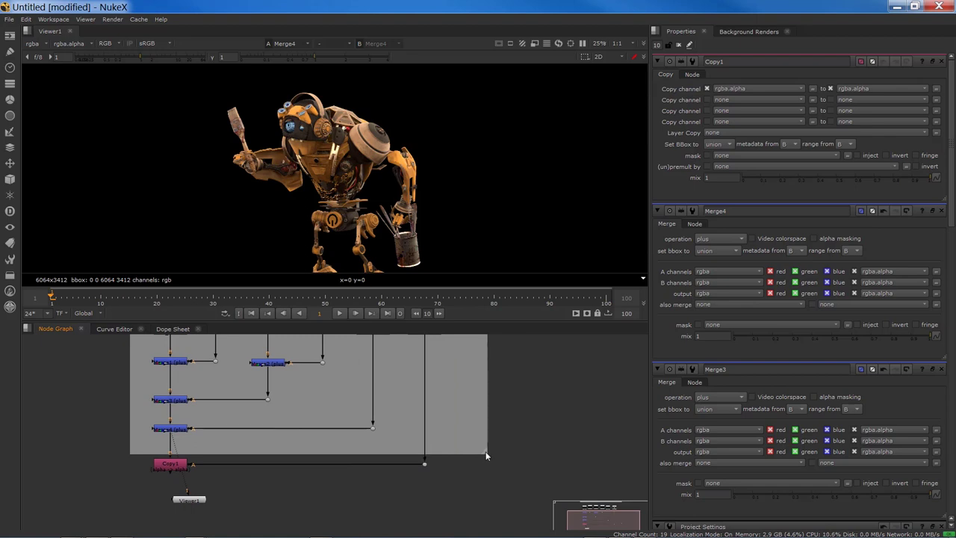
{"action": "left_click_drag", "start_coordinate": [485, 452], "coordinate": [481, 485]}
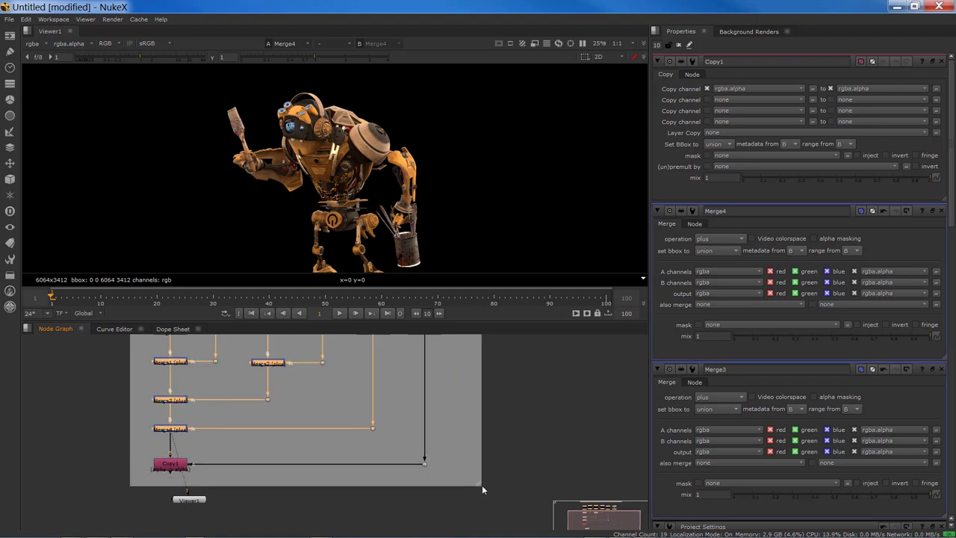
{"action": "middle_click_drag", "start_coordinate": [258, 437], "coordinate": [292, 473]}
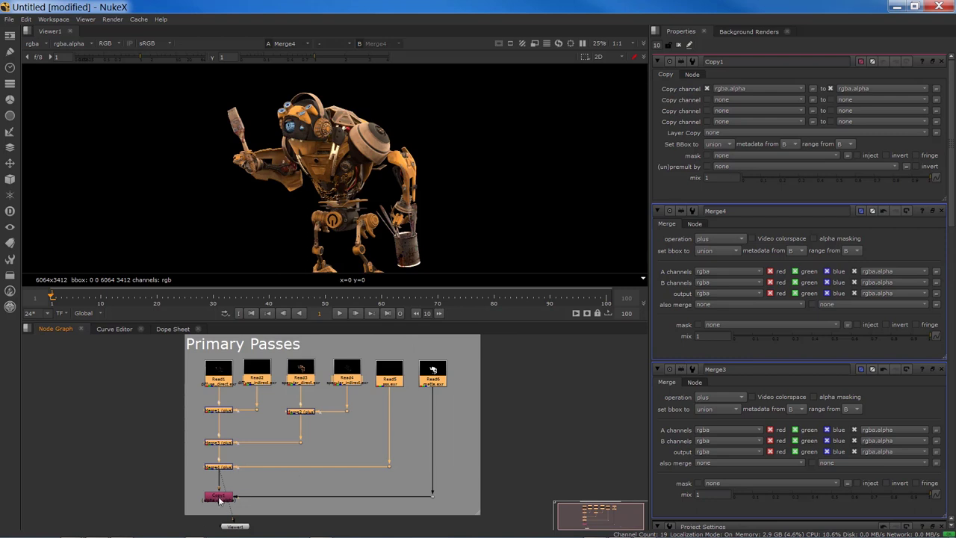
{"action": "left_click", "coordinate": [219, 497]}
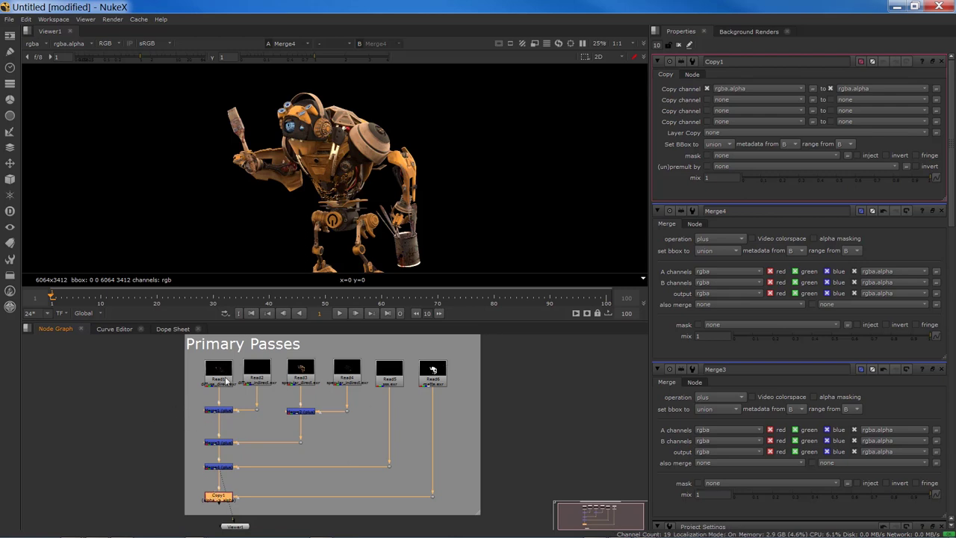
Limit the Properties bin to 1 open panel and show the Copy node's properties in it
{"action": "double_click", "coordinate": [433, 371]}
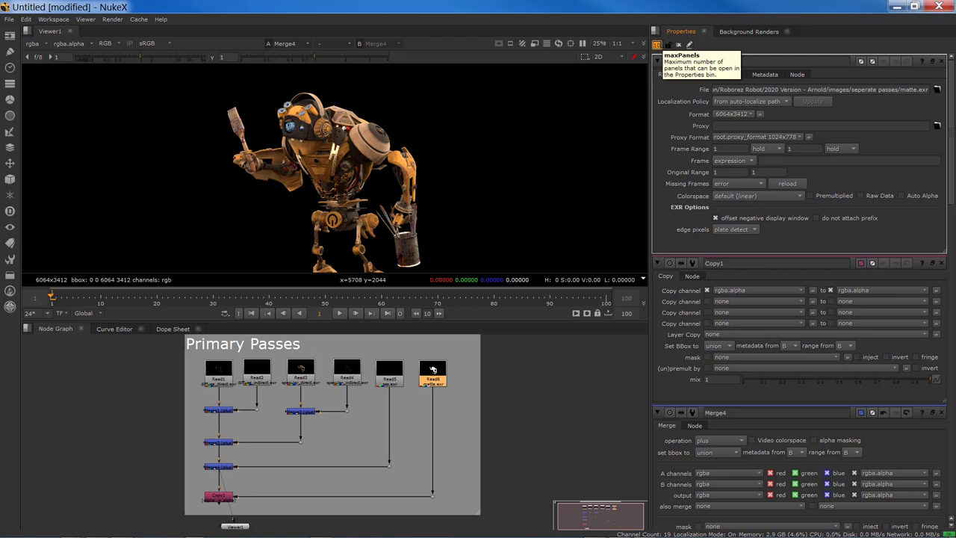
{"action": "type", "text": "1"}
{"action": "key", "text": "Return"}
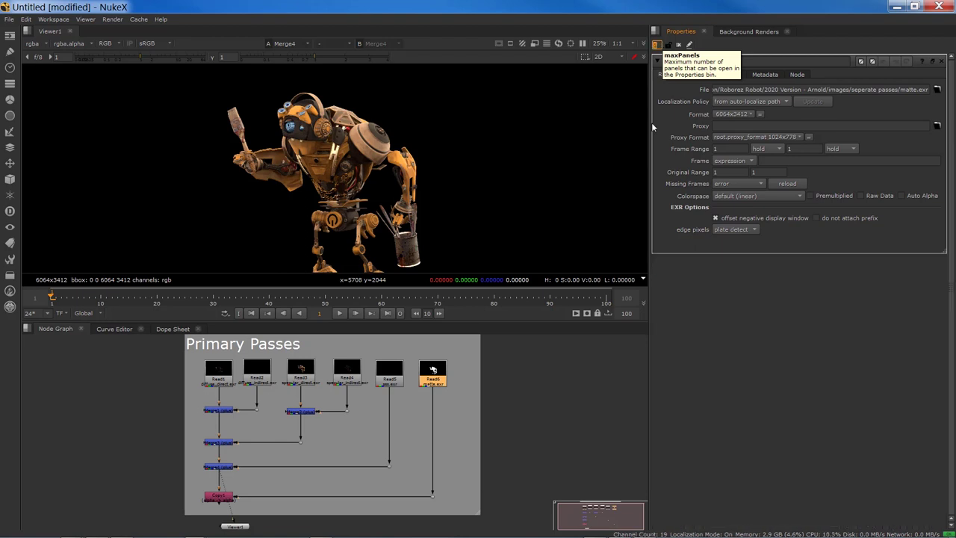
{"action": "double_click", "coordinate": [222, 499]}
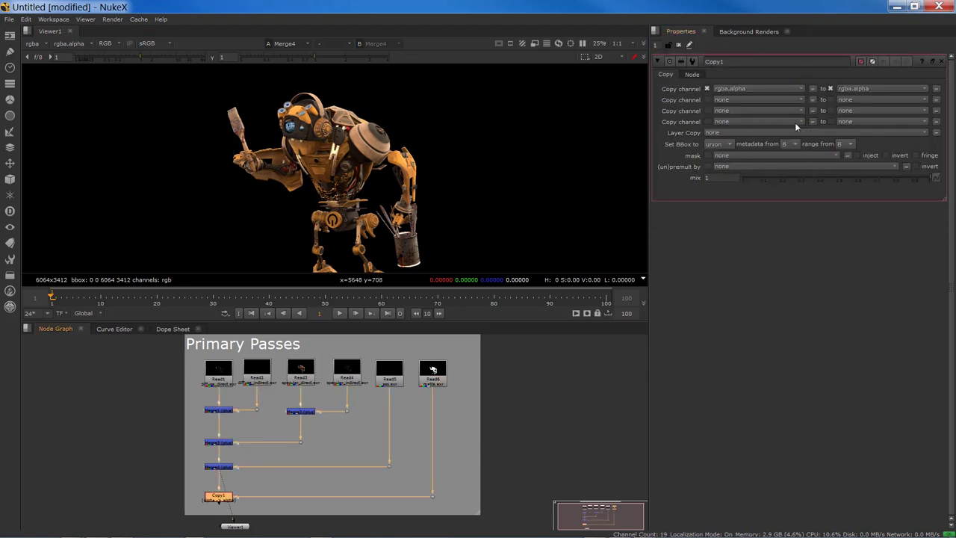
View matte.exr and inspect its red, green, blue and alpha channels one by one, ending on RGB
{"action": "left_click", "coordinate": [432, 371]}
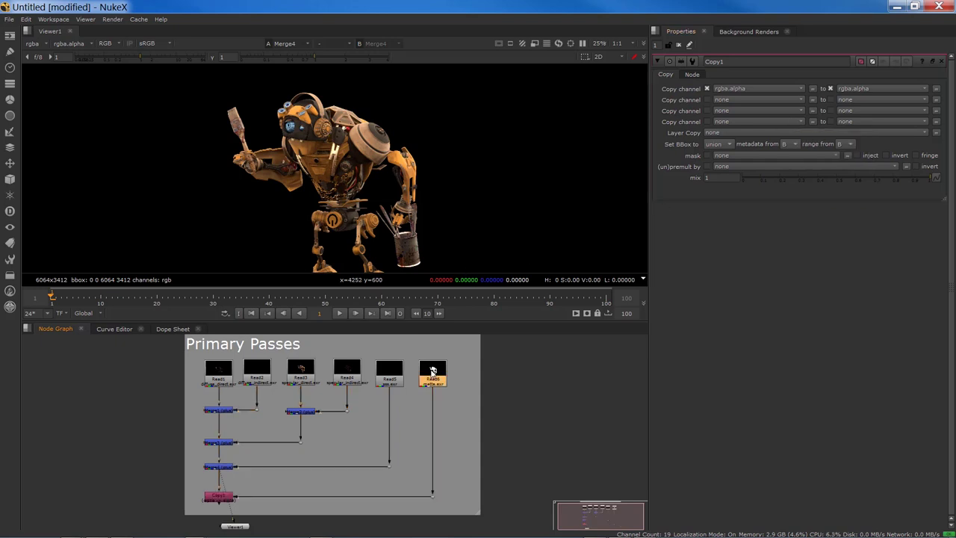
{"action": "key", "text": "1"}
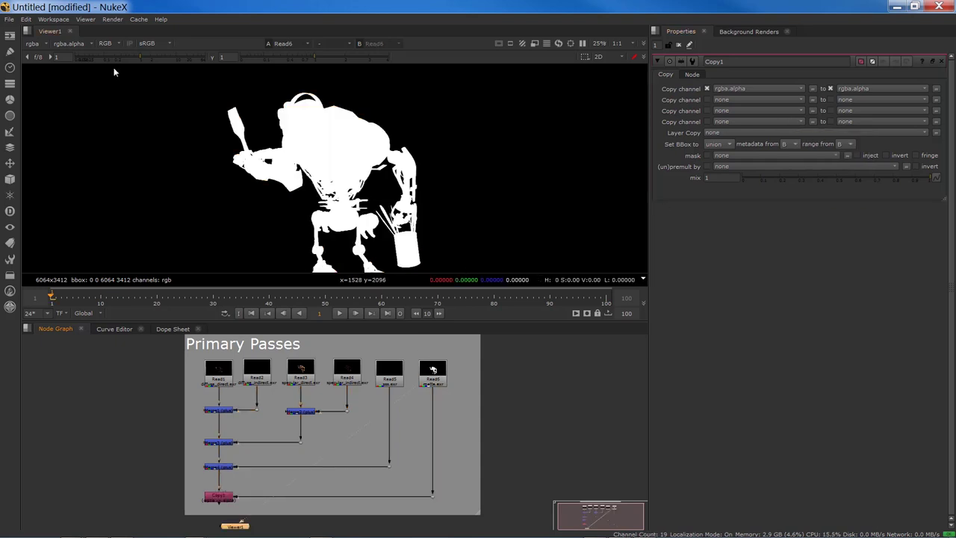
{"action": "left_click", "coordinate": [109, 42]}
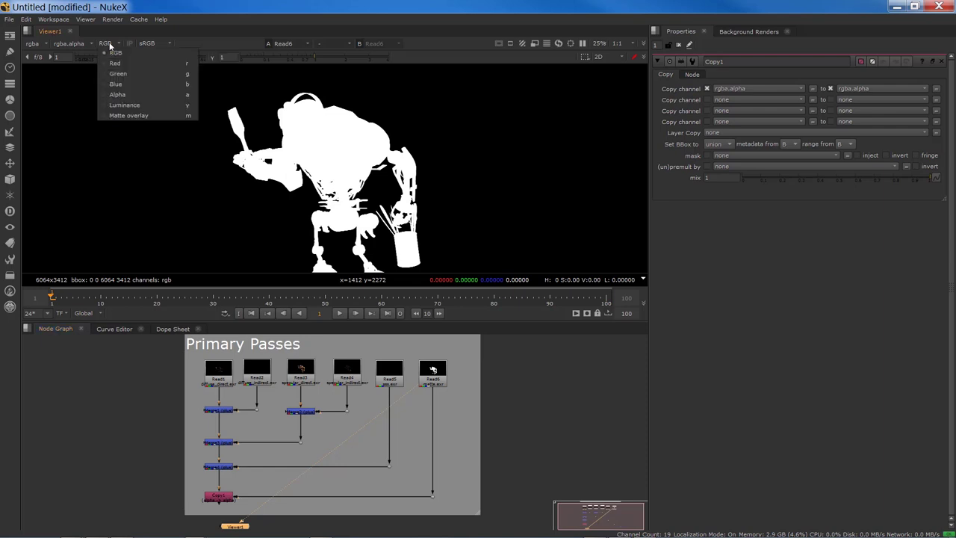
{"action": "left_click", "coordinate": [112, 63]}
{"action": "left_click", "coordinate": [112, 43]}
{"action": "left_click", "coordinate": [112, 82]}
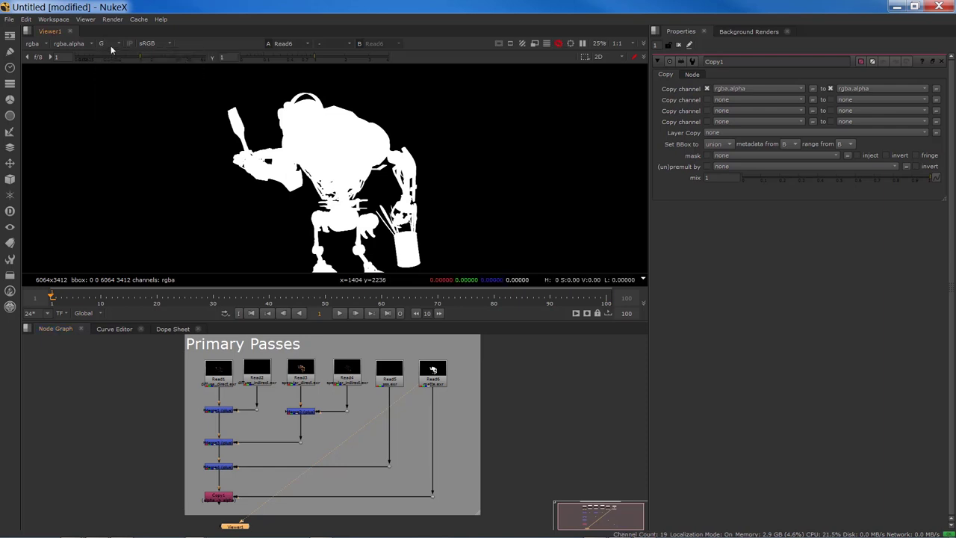
{"action": "left_click", "coordinate": [112, 43]}
{"action": "left_click", "coordinate": [112, 91]}
{"action": "left_click", "coordinate": [112, 43]}
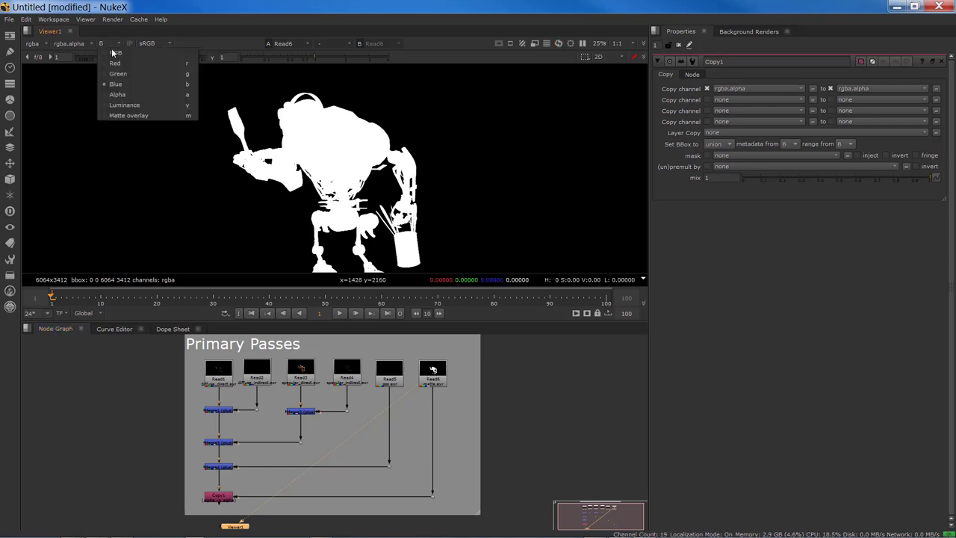
{"action": "left_click", "coordinate": [112, 94]}
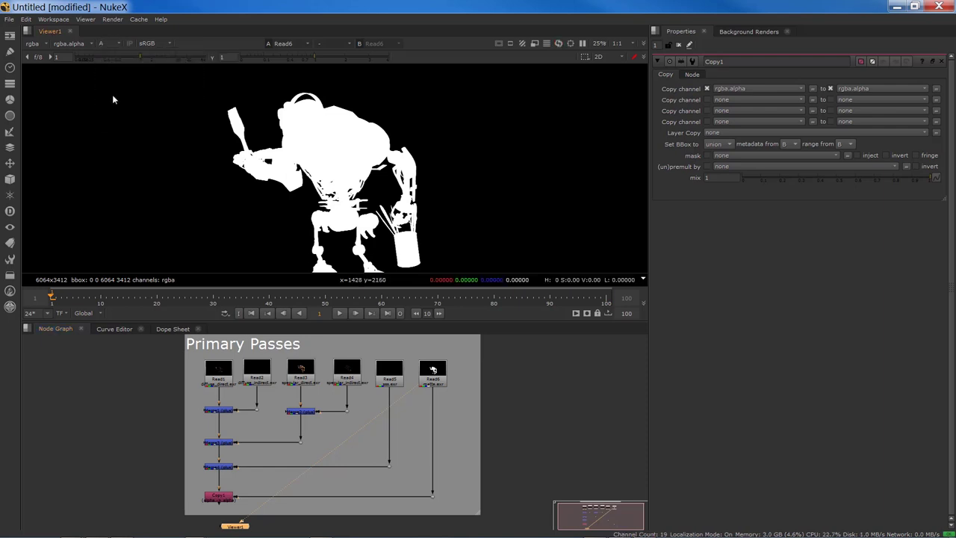
{"action": "left_click", "coordinate": [112, 43]}
{"action": "left_click", "coordinate": [112, 53]}
Place the Viewer under the Copy node and connect it, and set the node to copy rgba.red to rgba.alpha
{"action": "left_click_drag", "start_coordinate": [224, 526], "coordinate": [217, 499]}
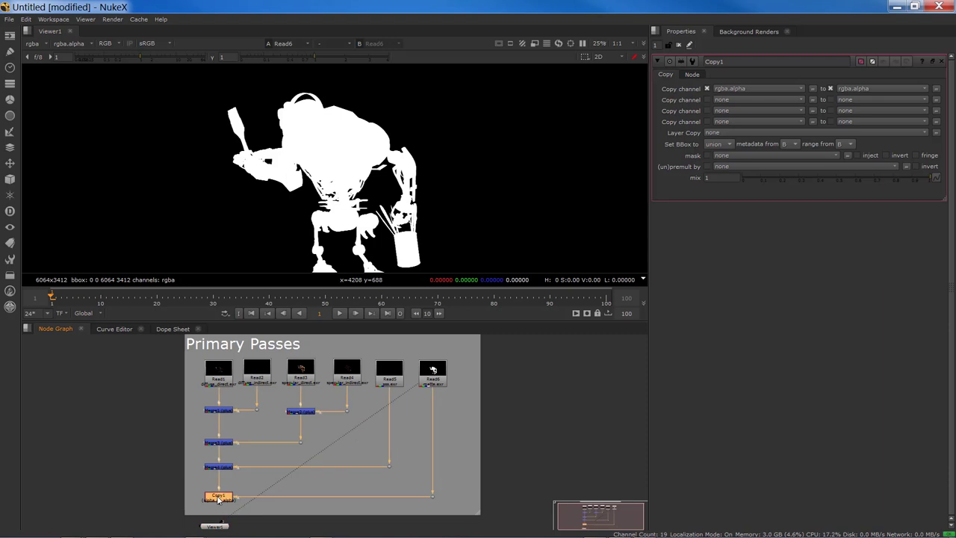
{"action": "left_click", "coordinate": [420, 376]}
{"action": "scroll", "coordinate": [421, 377], "scroll_direction": "up", "scroll_amount": 8}
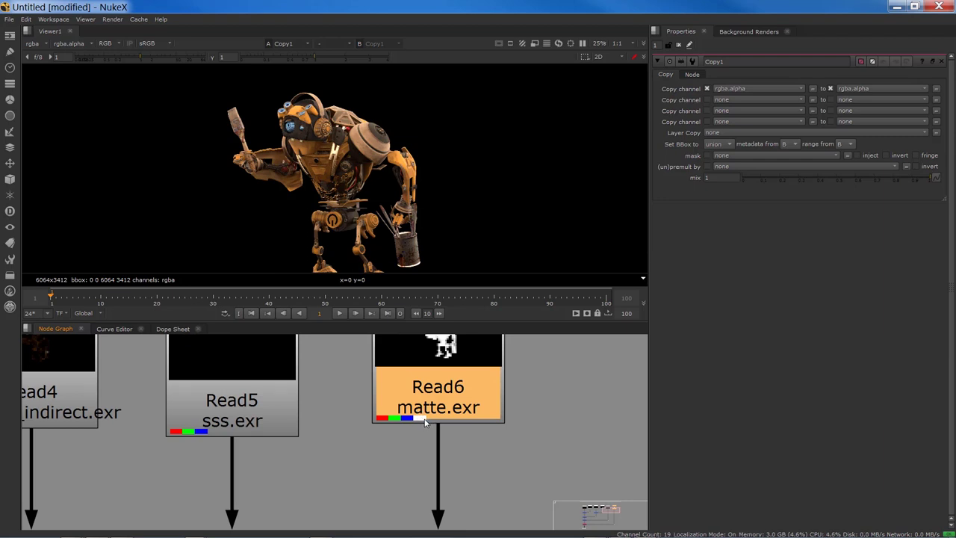
{"action": "left_click", "coordinate": [726, 89]}
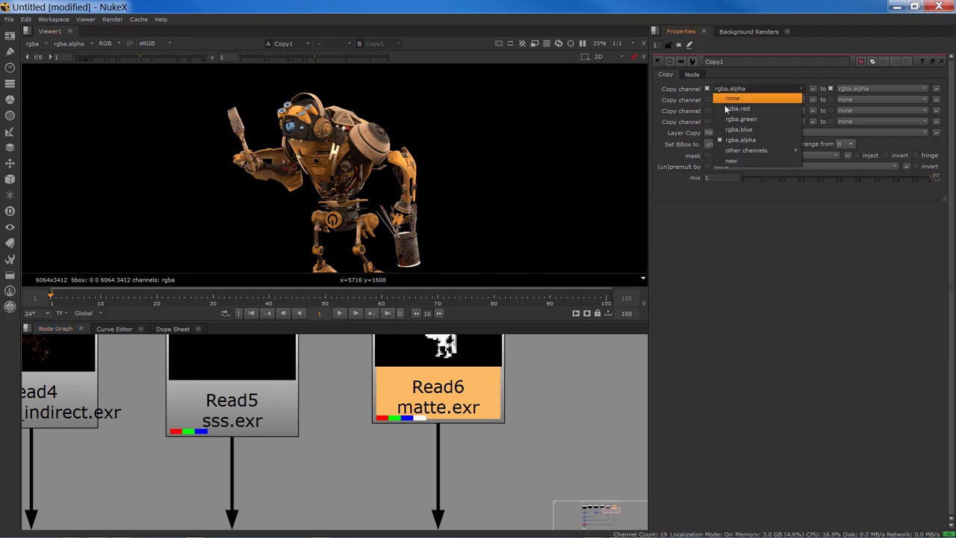
{"action": "left_click", "coordinate": [736, 109]}
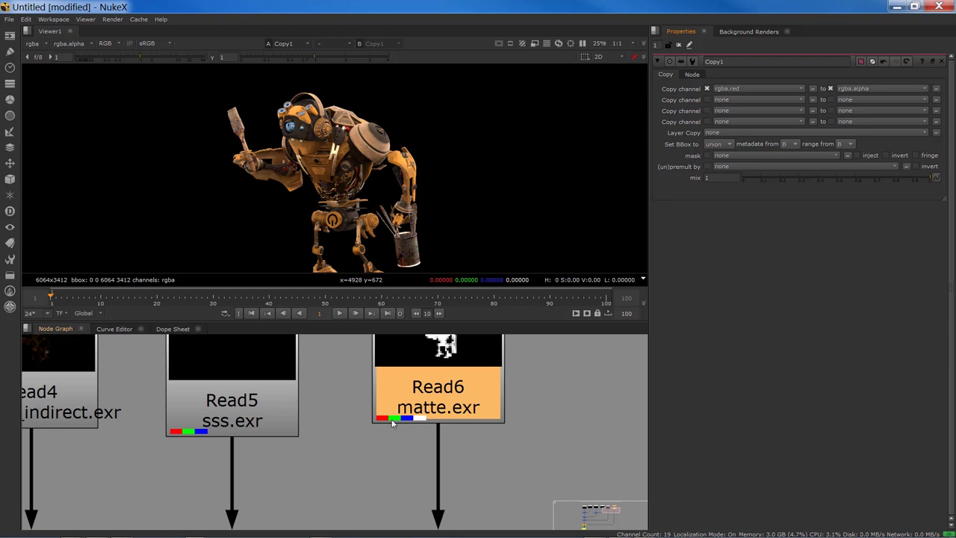
Check the Copy node's output by switching the Viewer back and forth between alpha and RGB
{"action": "scroll", "coordinate": [376, 427], "scroll_direction": "down", "scroll_amount": 3}
{"action": "middle_click_drag", "start_coordinate": [292, 460], "coordinate": [334, 462]}
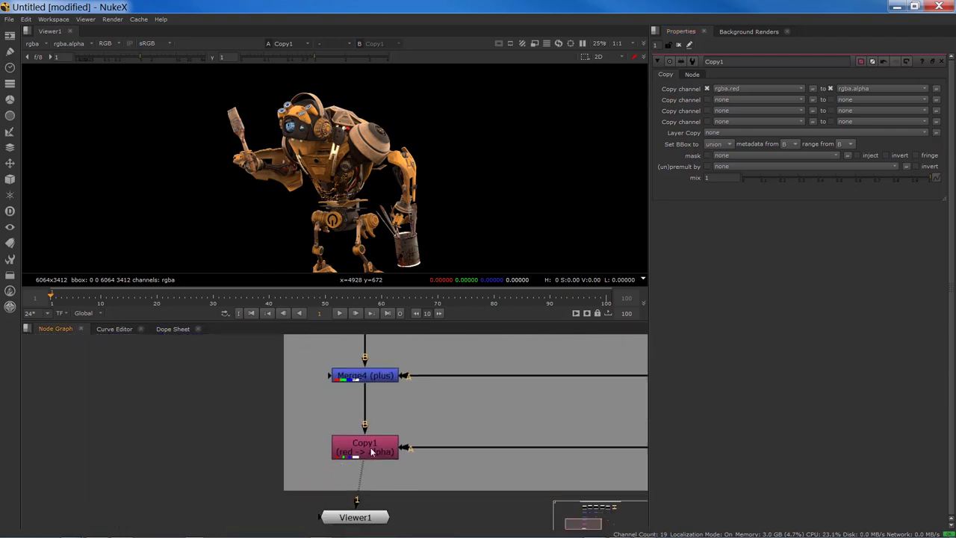
{"action": "left_click", "coordinate": [359, 454]}
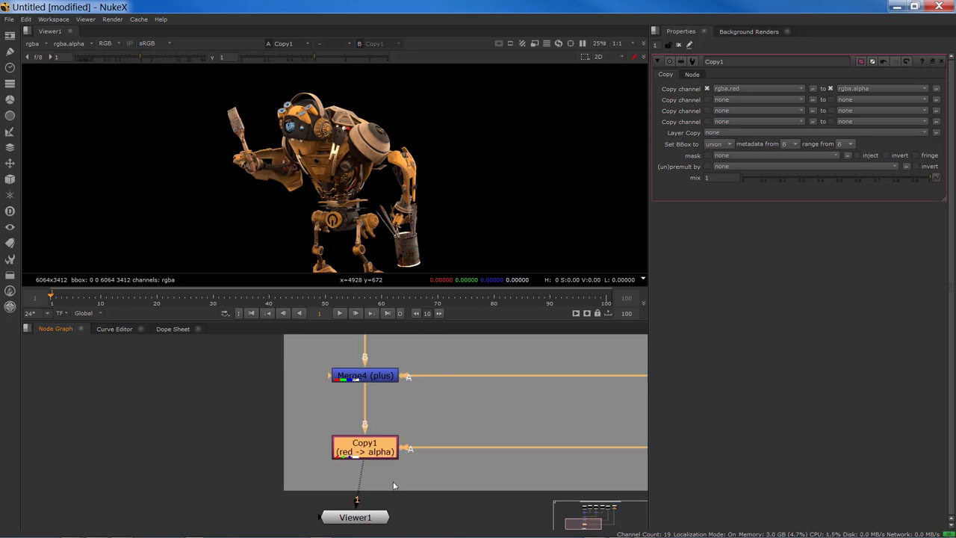
{"action": "left_click", "coordinate": [359, 517]}
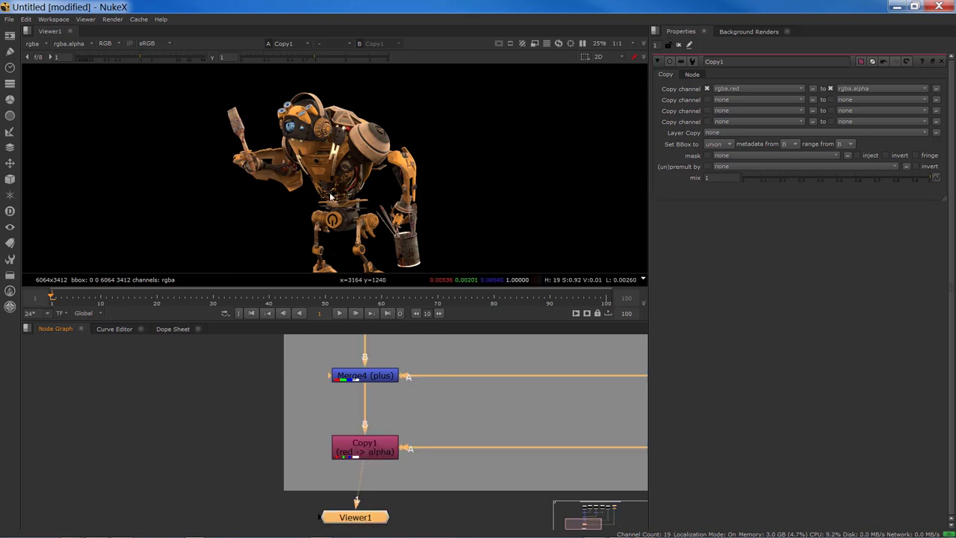
{"action": "key", "text": "a"}
{"action": "key", "text": "a"}
{"action": "key", "text": "a"}
{"action": "key", "text": "a"}
{"action": "key", "text": "a"}
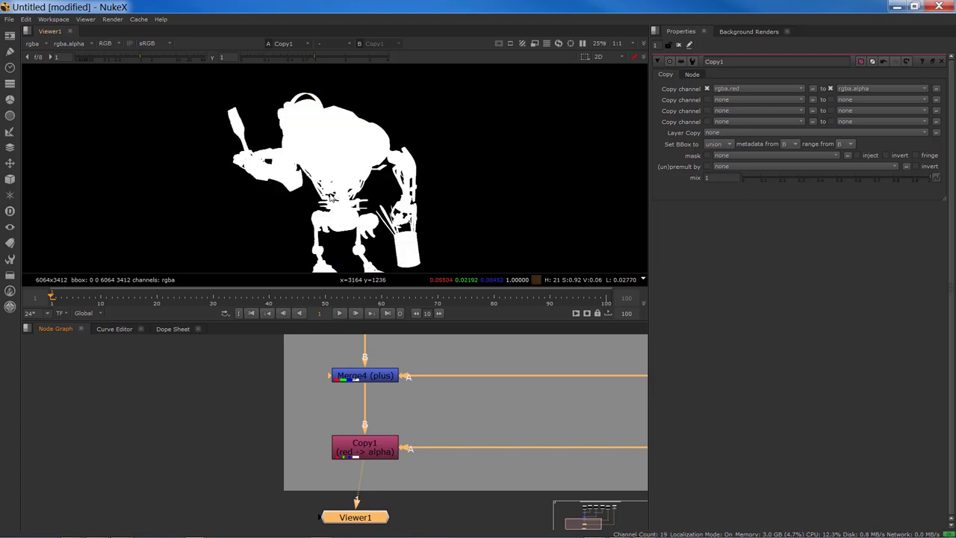
{"action": "key", "text": "a"}
{"action": "key", "text": "a"}
{"action": "key", "text": "a"}
{"action": "scroll", "coordinate": [421, 386], "scroll_direction": "down", "scroll_amount": 5}
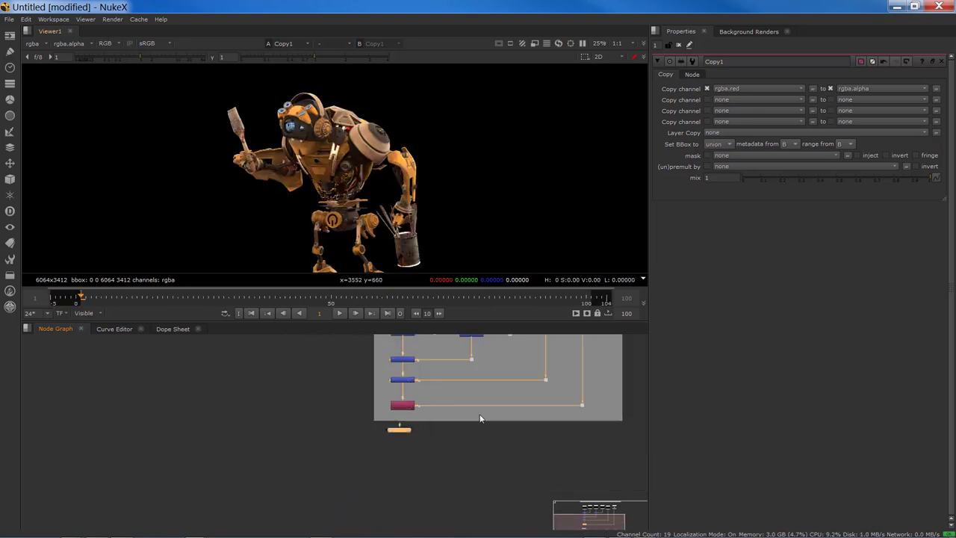
Tint the Primary Passes backdrop pale blue-green, with a hue of about 0.49 and a saturation of about 0.11
{"action": "key", "text": "f"}
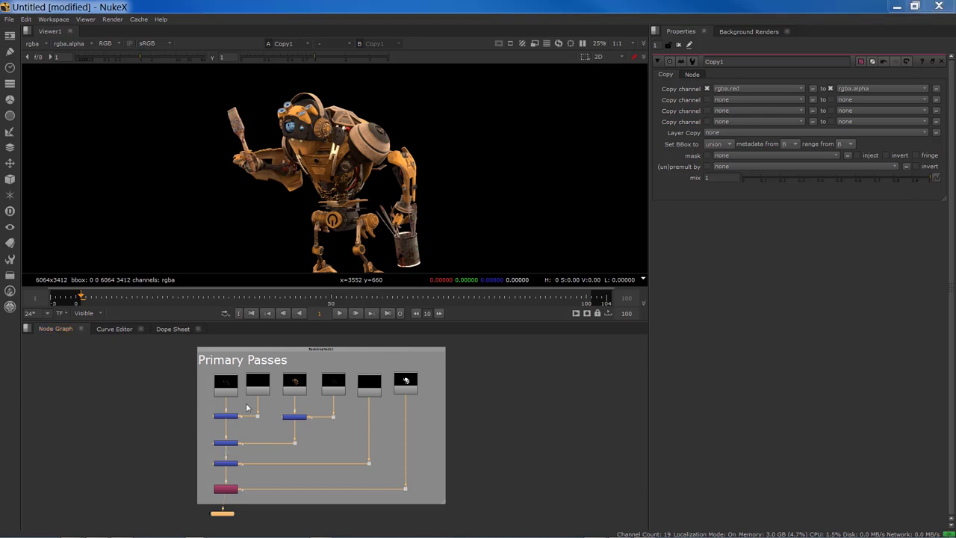
{"action": "middle_click_drag", "start_coordinate": [486, 410], "coordinate": [411, 418]}
{"action": "left_click", "coordinate": [325, 353]}
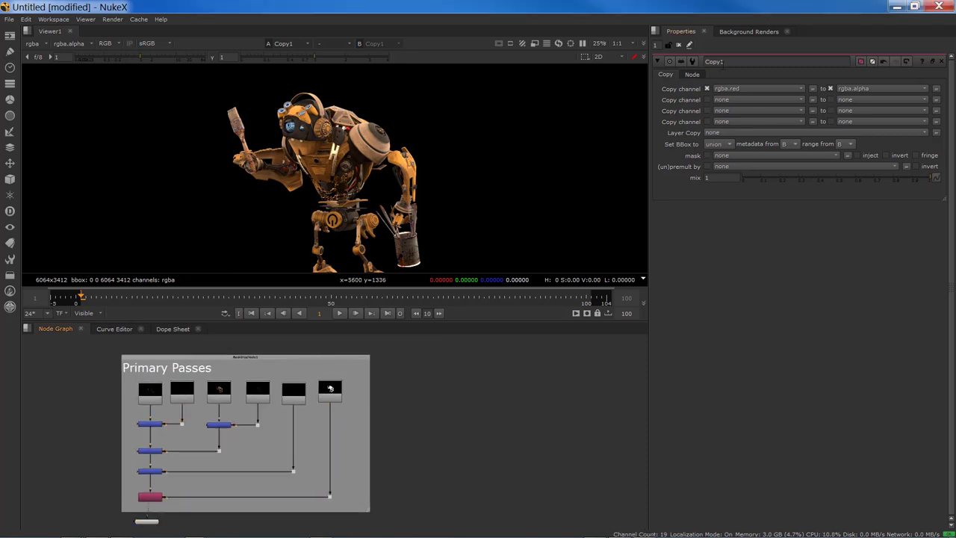
{"action": "left_click", "coordinate": [277, 357]}
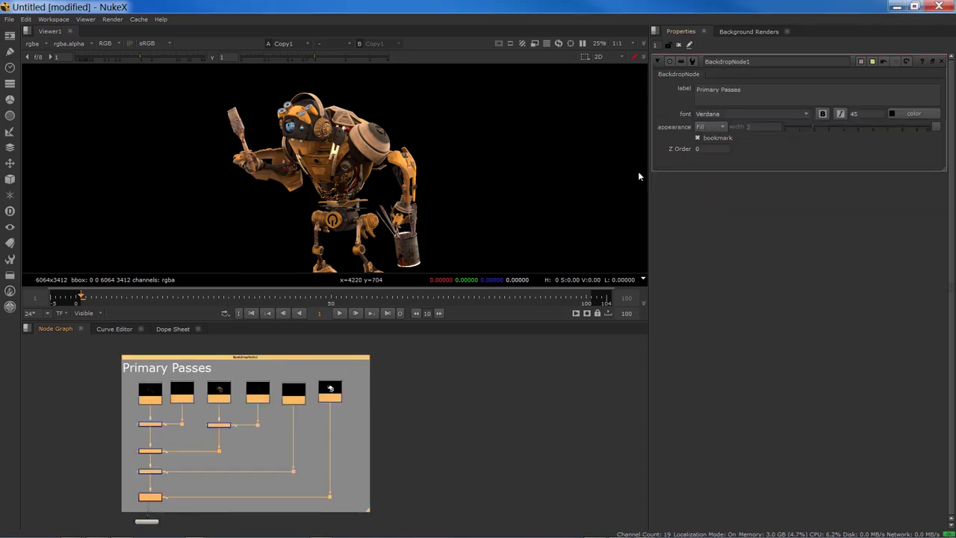
{"action": "left_click", "coordinate": [861, 62]}
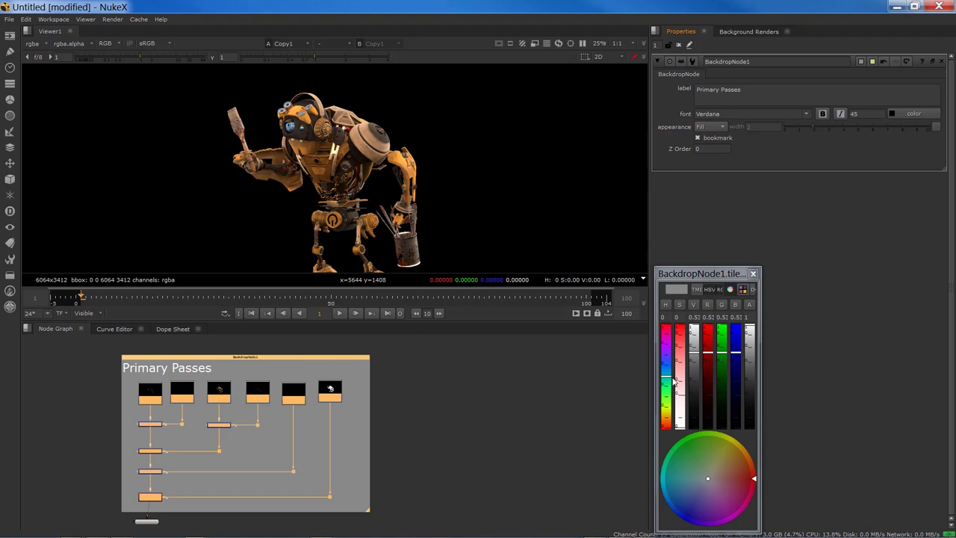
{"action": "mouse_move", "coordinate": [667, 379]}
{"action": "left_mouse_down"}
{"action": "mouse_move", "coordinate": [667, 363]}
{"action": "mouse_move", "coordinate": [667, 381]}
{"action": "left_mouse_up"}
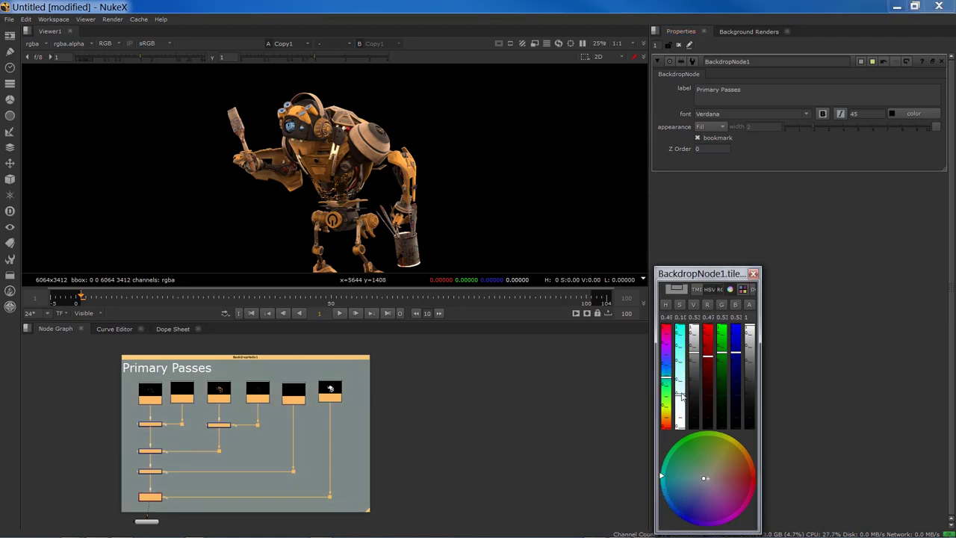
{"action": "left_click", "coordinate": [681, 396]}
Add a second backdrop beside Primary Passes and enlarge it to about the same height and slightly wider
{"action": "middle_click_drag", "start_coordinate": [482, 421], "coordinate": [423, 419]}
{"action": "left_click", "coordinate": [403, 392]}
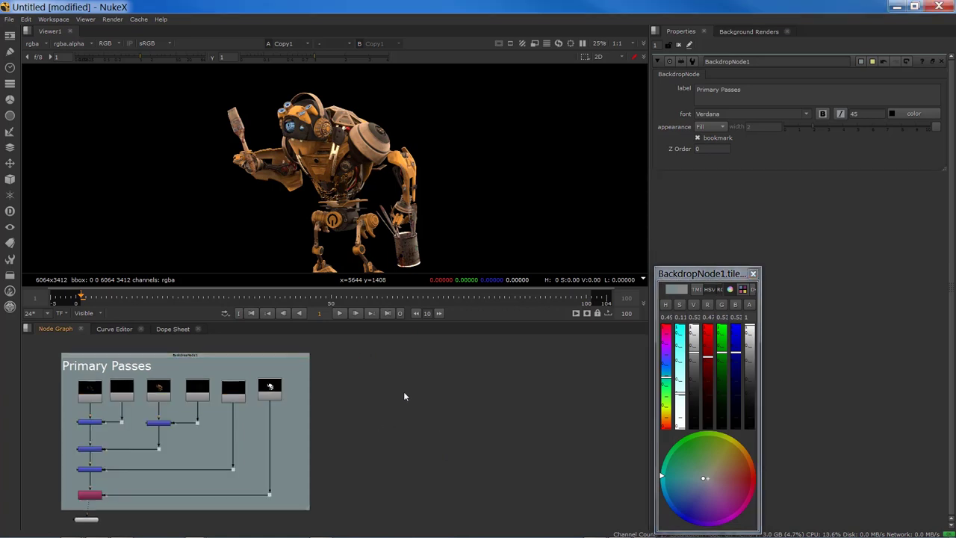
{"action": "key", "text": "Tab"}
{"action": "type", "text": "backdrop"}
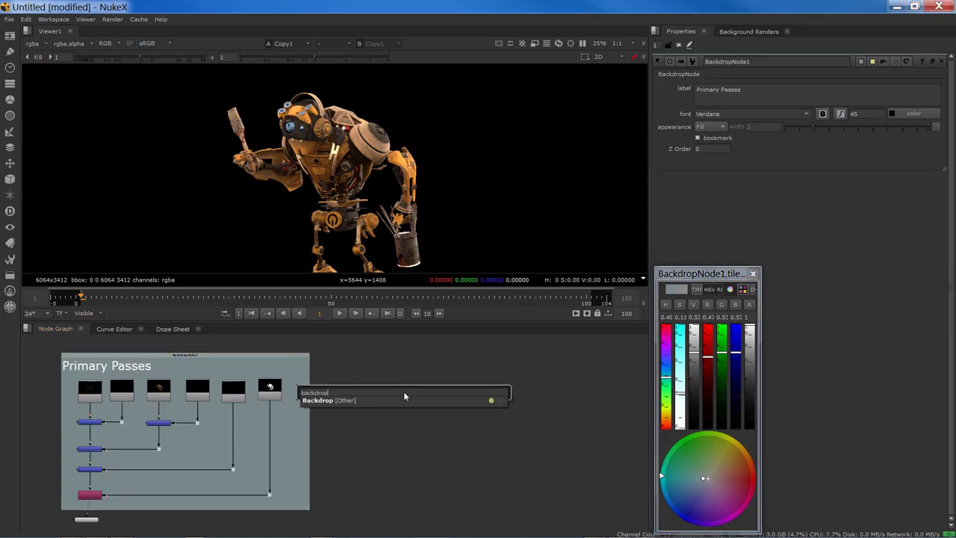
{"action": "key", "text": "Return"}
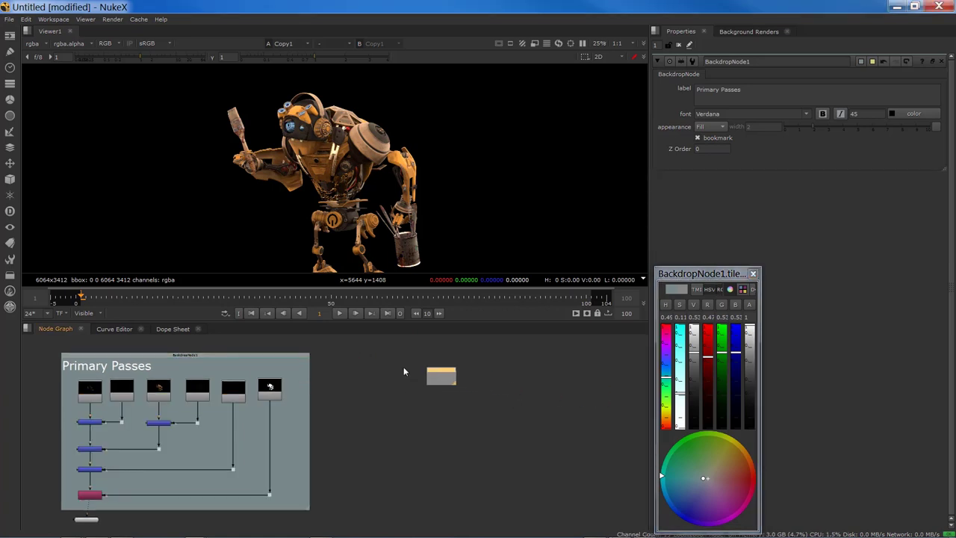
{"action": "left_click", "coordinate": [336, 365]}
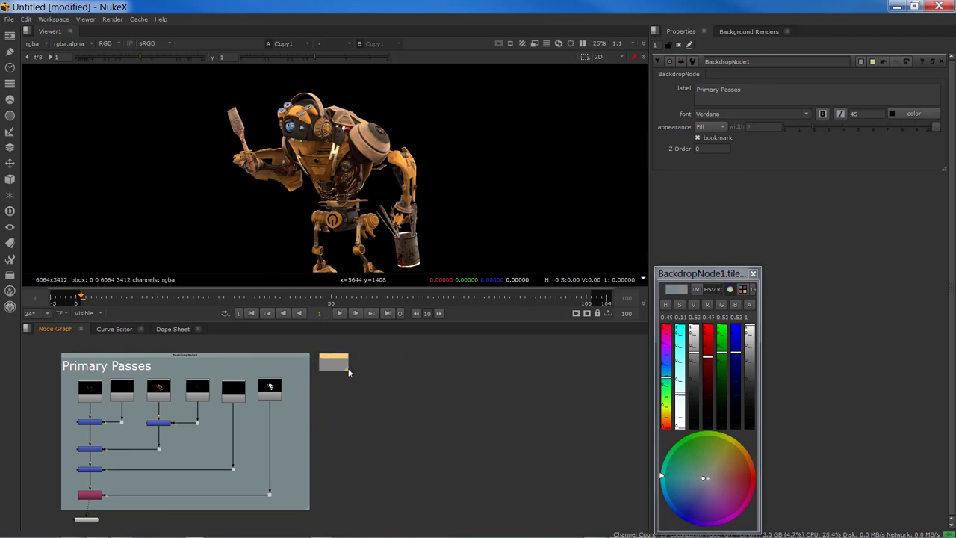
{"action": "left_click_drag", "start_coordinate": [348, 370], "coordinate": [600, 514]}
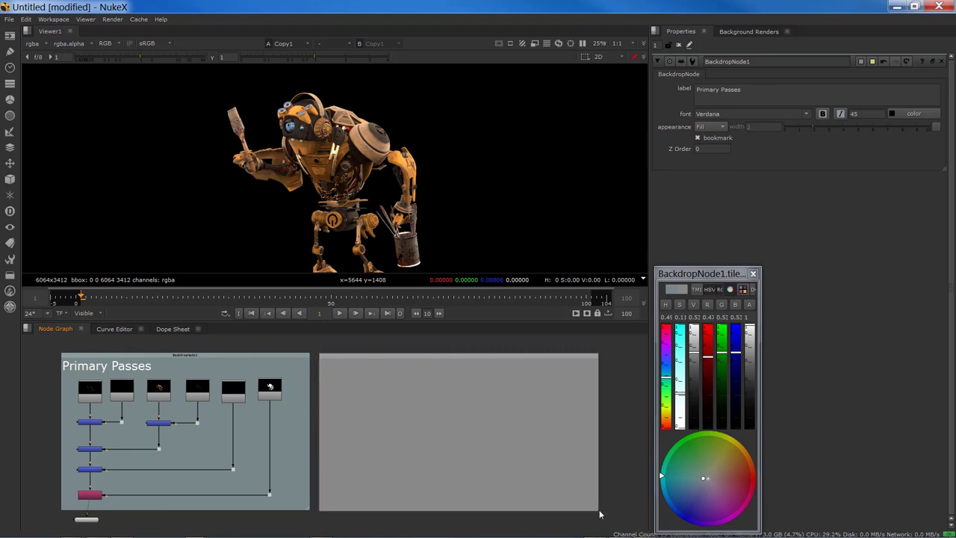
Label the new backdrop "Auxilary Passes" and set its font size to 45
{"action": "left_click", "coordinate": [353, 357]}
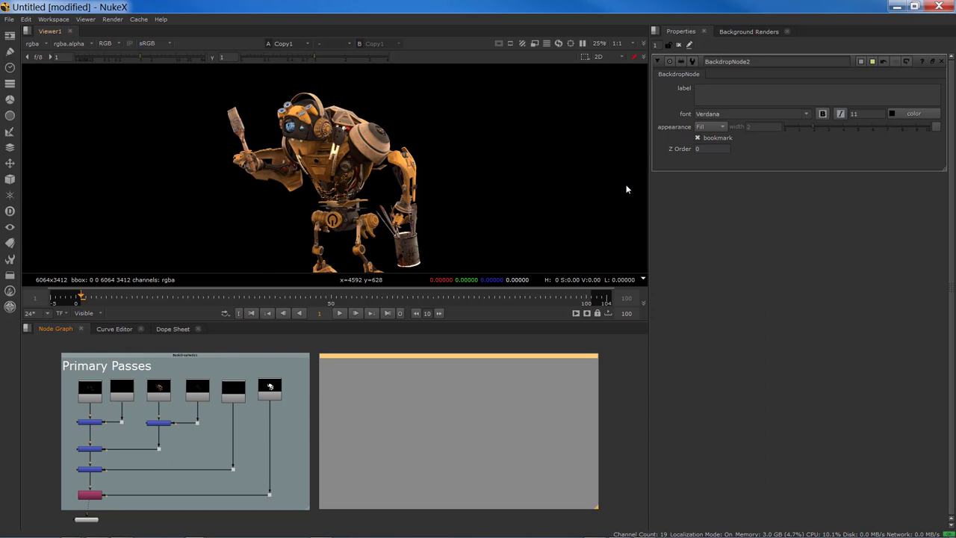
{"action": "left_click", "coordinate": [712, 102]}
{"action": "type", "text": "Au"}
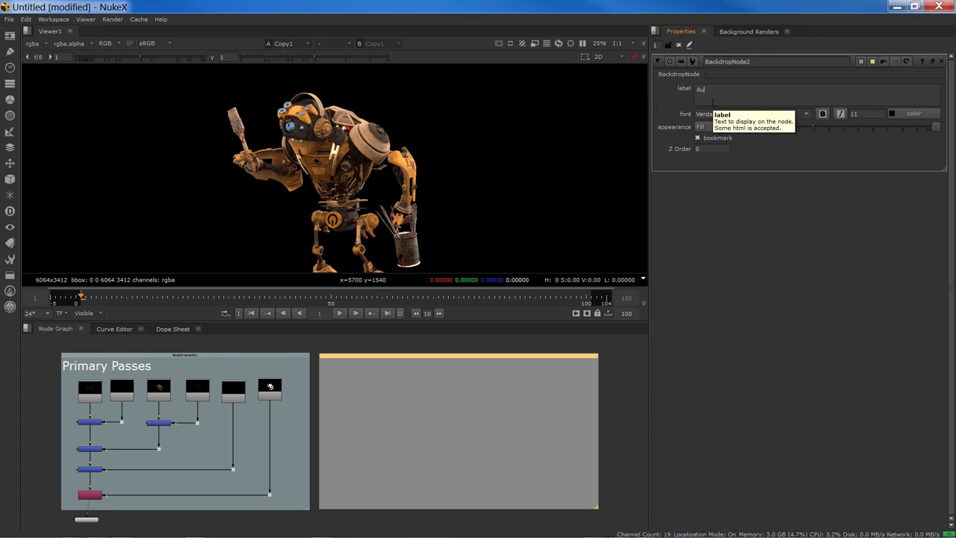
{"action": "type", "text": "xilary Passes"}
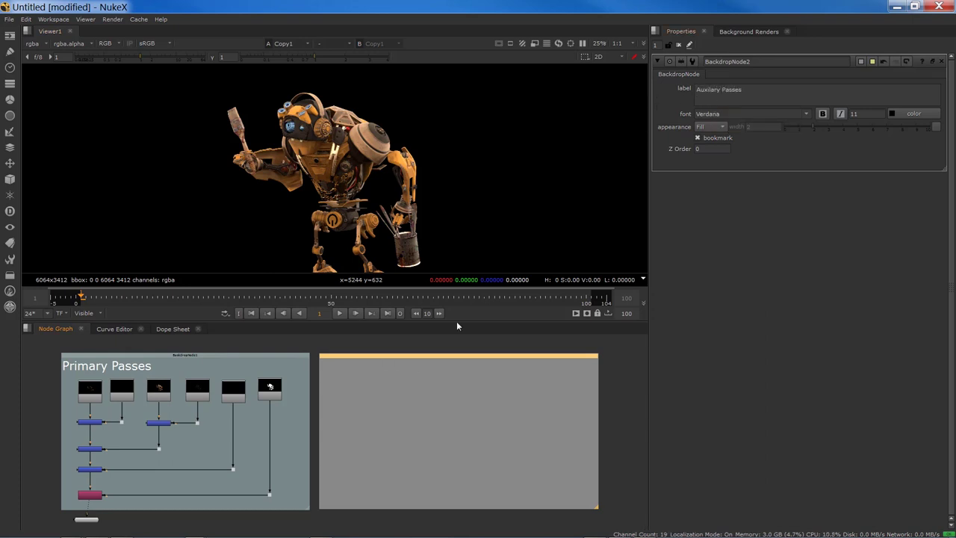
{"action": "key", "text": "Tab"}
{"action": "type", "text": "45"}
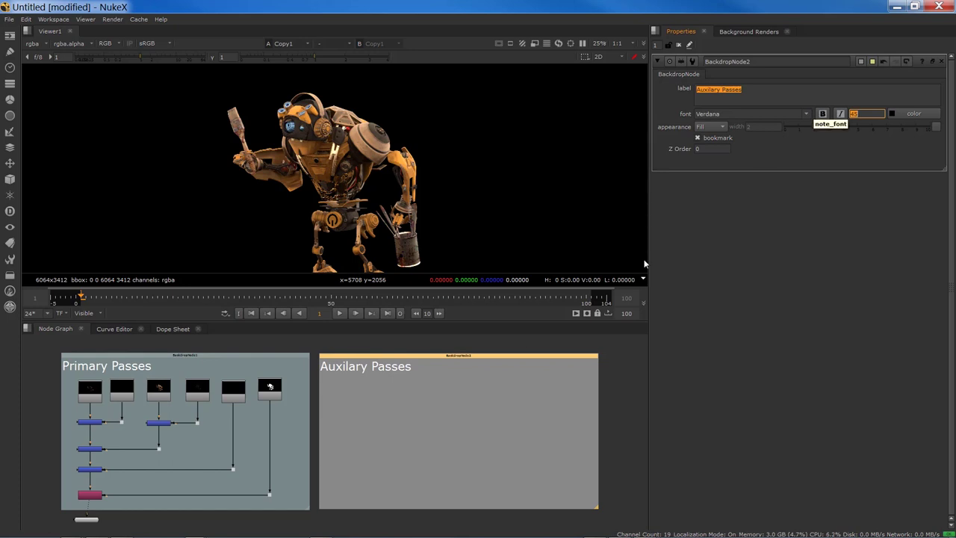
Import the first auxiliary render pass as a Read node inside the Auxilary Passes backdrop and show it in the Viewer
{"action": "middle_click_drag", "start_coordinate": [365, 529], "coordinate": [336, 525]}
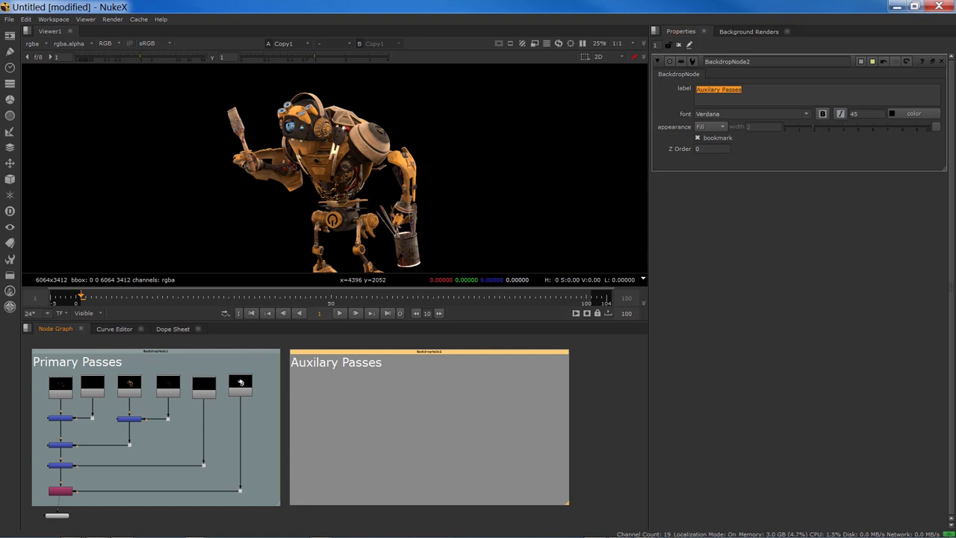
{"action": "left_click_drag", "start_coordinate": [538, 281], "coordinate": [319, 387]}
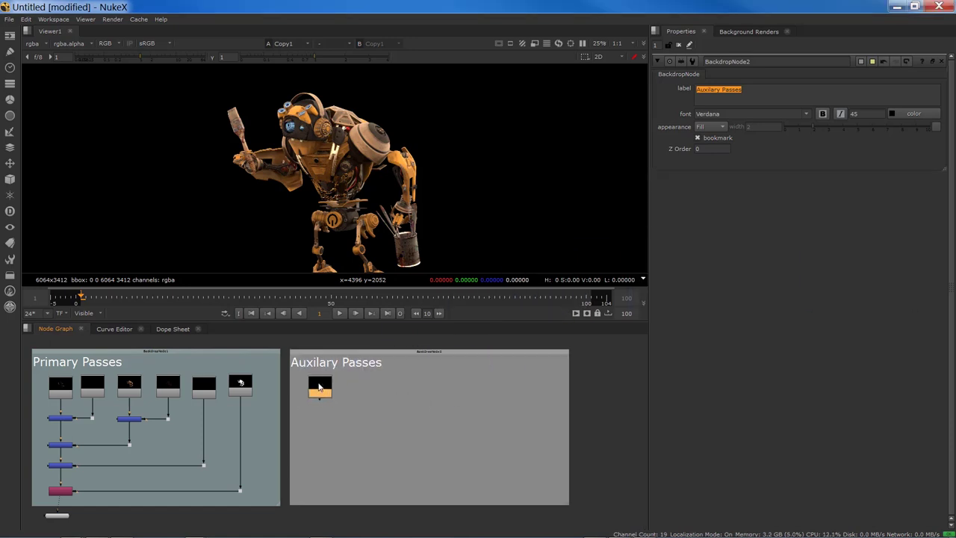
{"action": "key", "text": "1"}
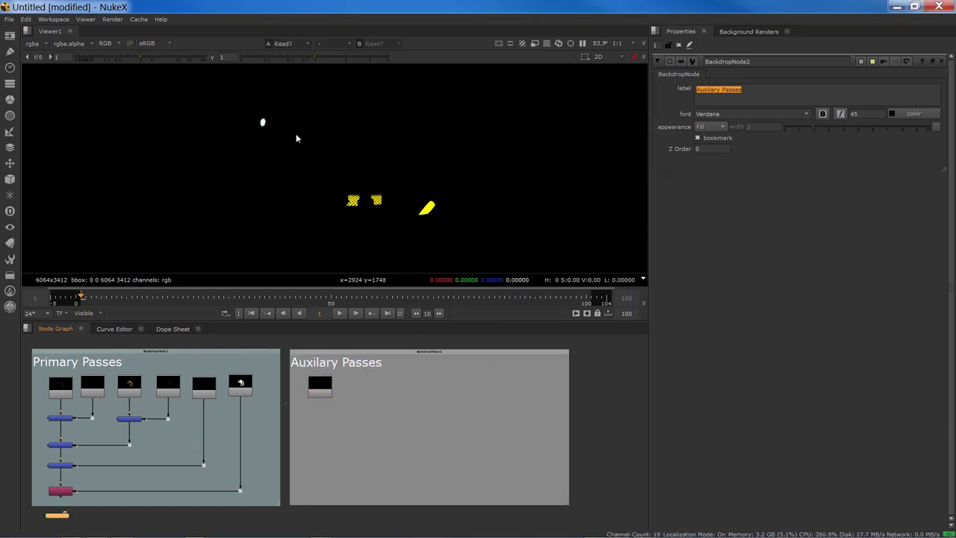
Import the transmission pass as a second Read node in the Auxilary Passes backdrop, view it, and line it up beside the emission pass
{"action": "scroll", "coordinate": [296, 138], "scroll_direction": "up", "scroll_amount": 1}
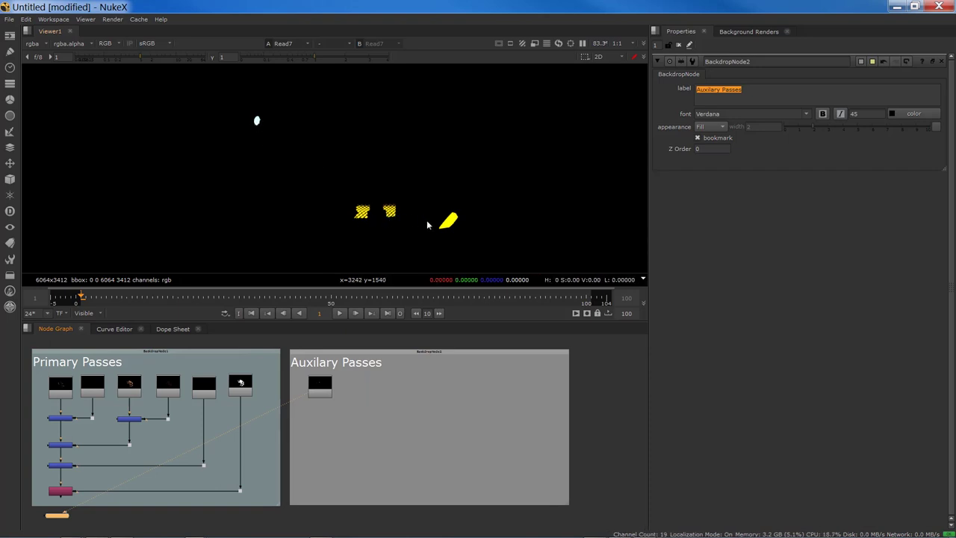
{"action": "middle_click_drag", "start_coordinate": [393, 145], "coordinate": [367, 213]}
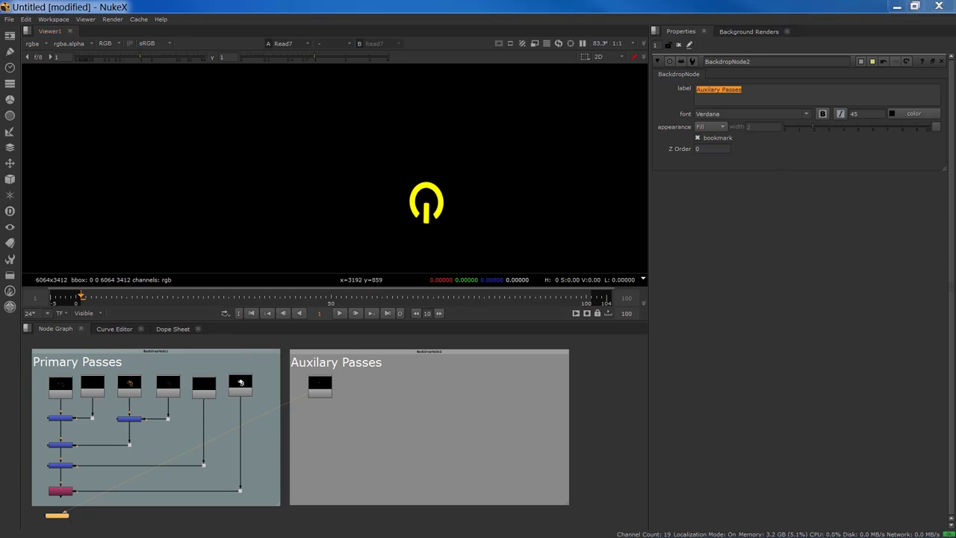
{"action": "left_click_drag", "start_coordinate": [241, 383], "coordinate": [378, 419]}
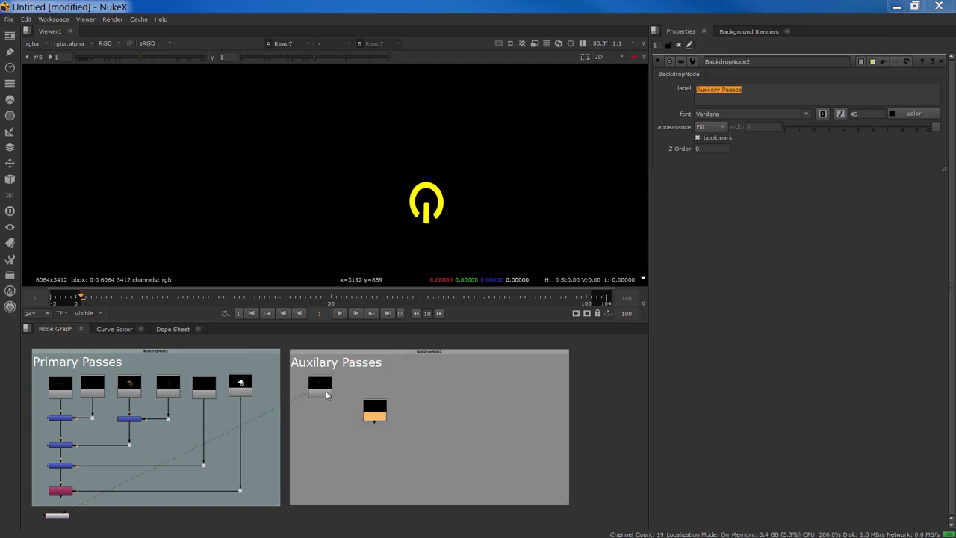
{"action": "mouse_move", "coordinate": [325, 393]}
{"action": "left_mouse_down"}
{"action": "mouse_move", "coordinate": [388, 393]}
{"action": "mouse_move", "coordinate": [326, 392]}
{"action": "left_mouse_up"}
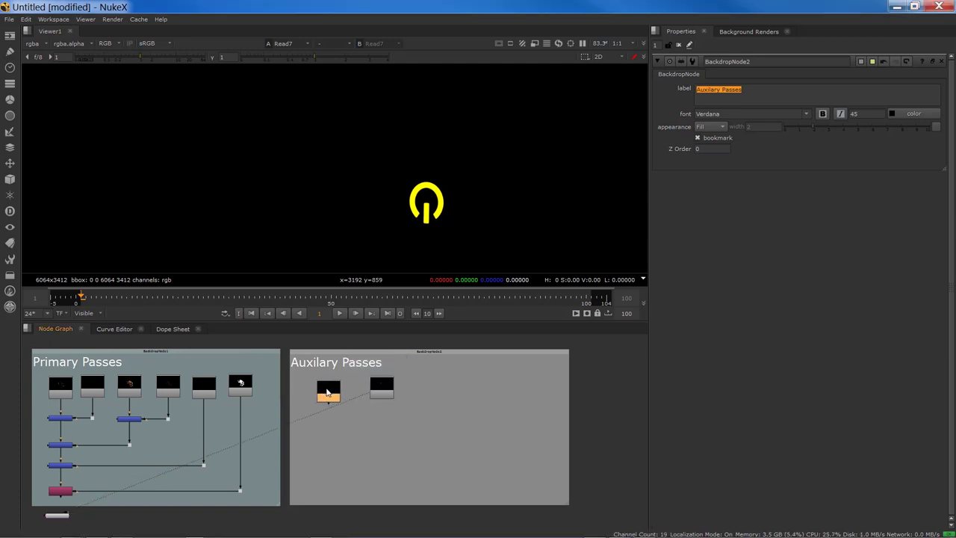
{"action": "key", "text": "1"}
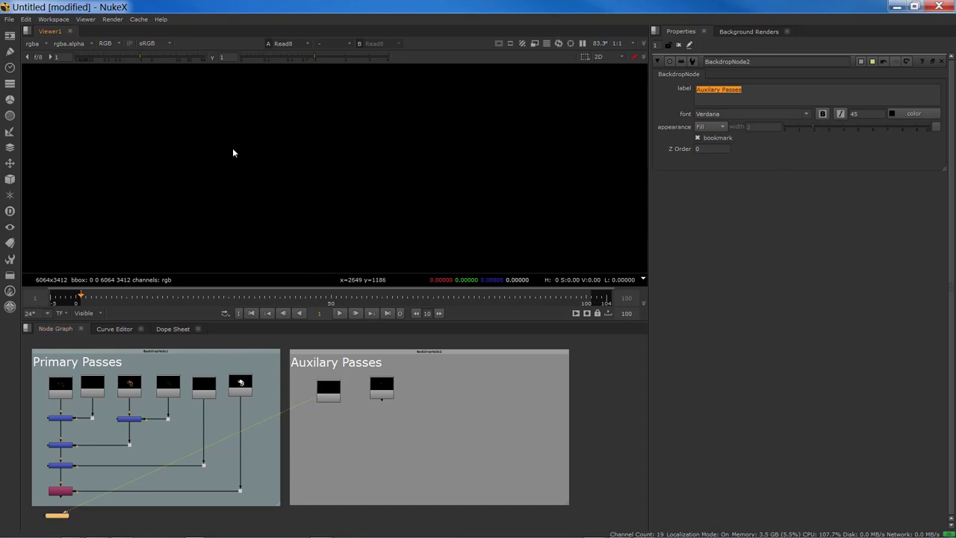
{"action": "scroll", "coordinate": [301, 200], "scroll_direction": "up", "scroll_amount": 3}
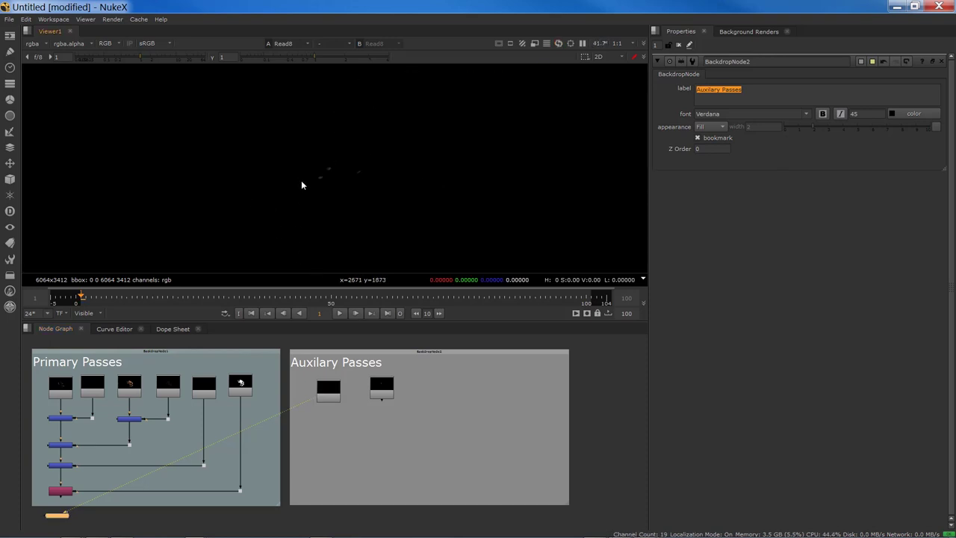
{"action": "middle_click_drag", "start_coordinate": [355, 193], "coordinate": [211, 239]}
{"action": "scroll", "coordinate": [217, 235], "scroll_direction": "up", "scroll_amount": 3}
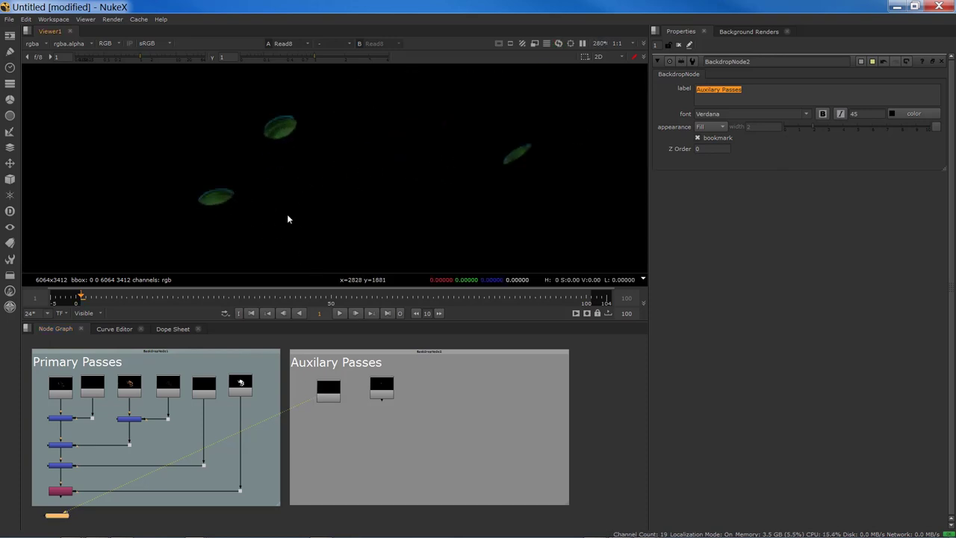
{"action": "left_click", "coordinate": [325, 387]}
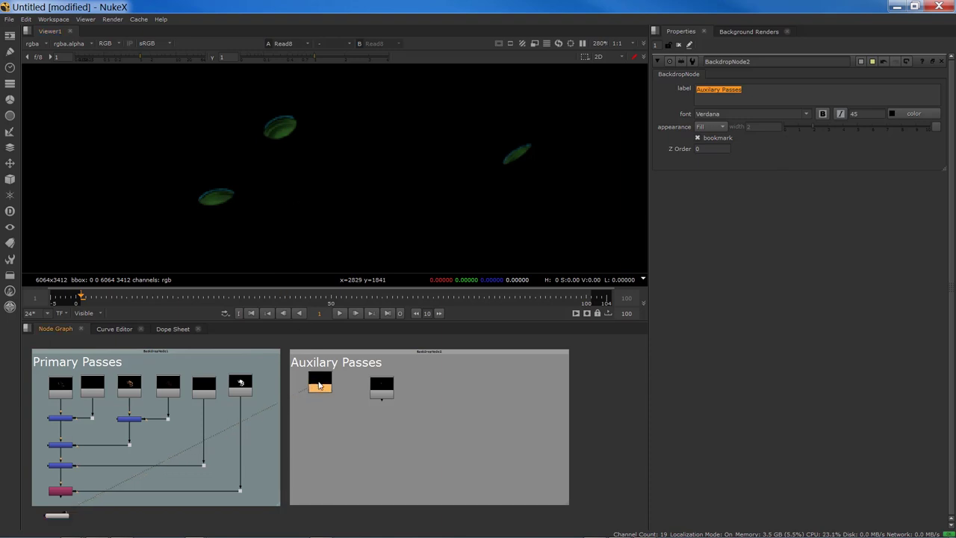
{"action": "left_click_drag", "start_coordinate": [326, 387], "coordinate": [359, 395]}
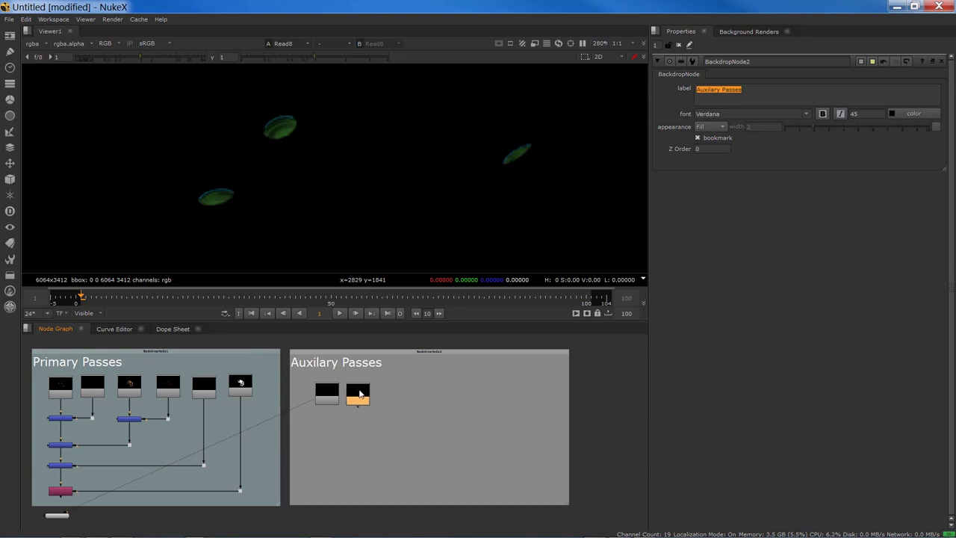
Add a pale yellow backdrop, with red and green at about 0.69, and fit it around the two Read nodes inside Auxilary Passes
{"action": "left_click", "coordinate": [362, 518]}
{"action": "key", "text": "Tab"}
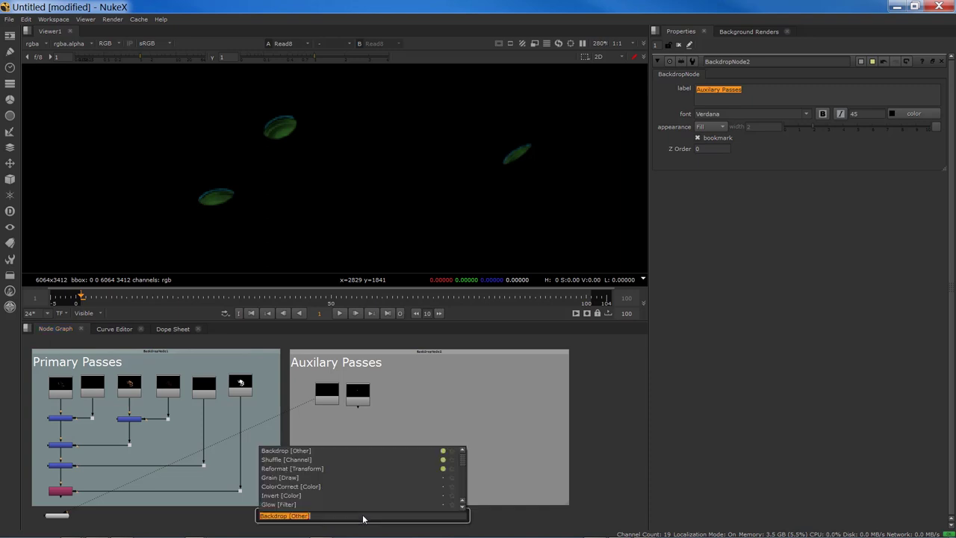
{"action": "type", "text": "backdrop"}
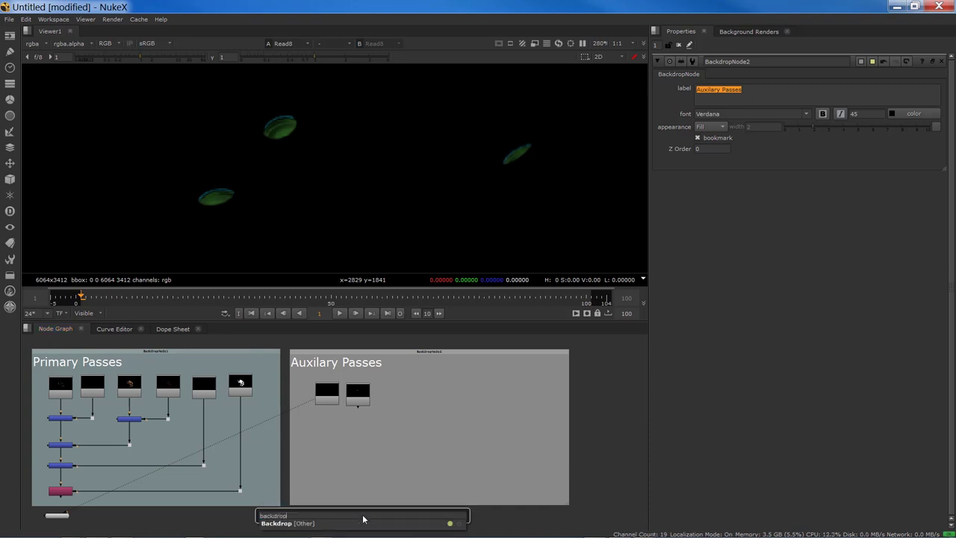
{"action": "key", "text": "Return"}
{"action": "double_click", "coordinate": [597, 391]}
{"action": "left_click", "coordinate": [912, 114]}
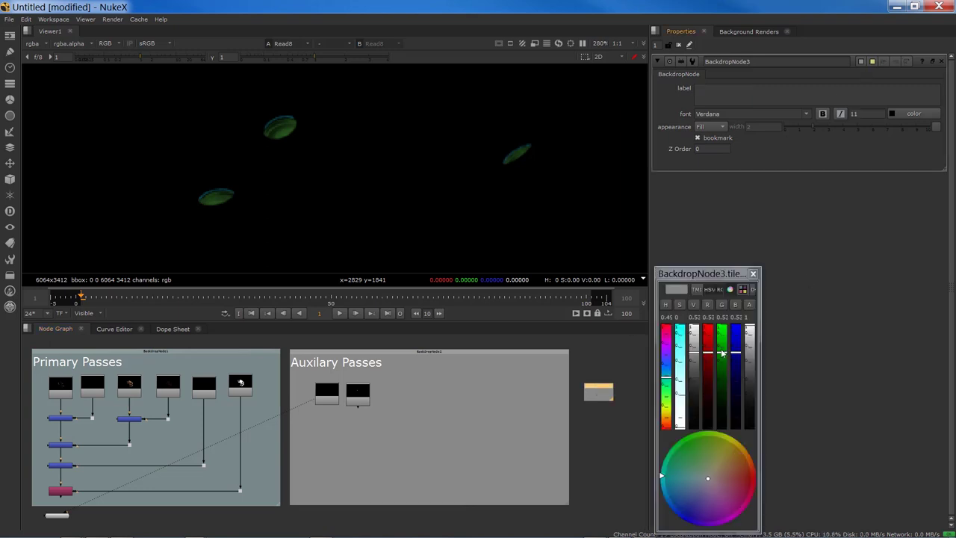
{"action": "left_click", "coordinate": [721, 345]}
{"action": "left_click", "coordinate": [710, 343]}
{"action": "left_click_drag", "start_coordinate": [328, 384], "coordinate": [378, 475]}
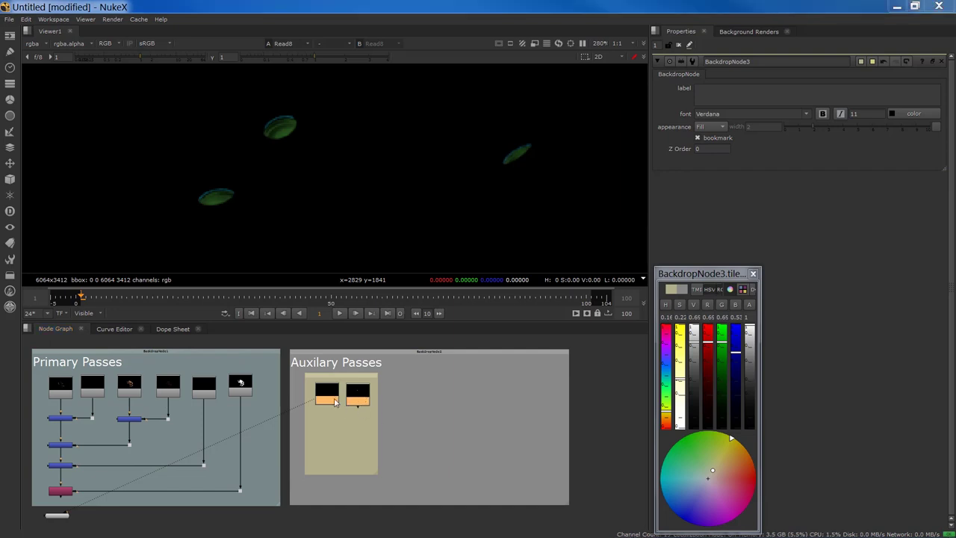
{"action": "left_click_drag", "start_coordinate": [368, 404], "coordinate": [366, 414]}
Label the yellow backdrop "Light Passes" with font size 35 and place its two Read nodes below the label
{"action": "left_click", "coordinate": [725, 91]}
{"action": "type", "text": "LIGHT PASSE"}
{"action": "key", "text": "ctrl+a"}
{"action": "type", "text": "Light Passes"}
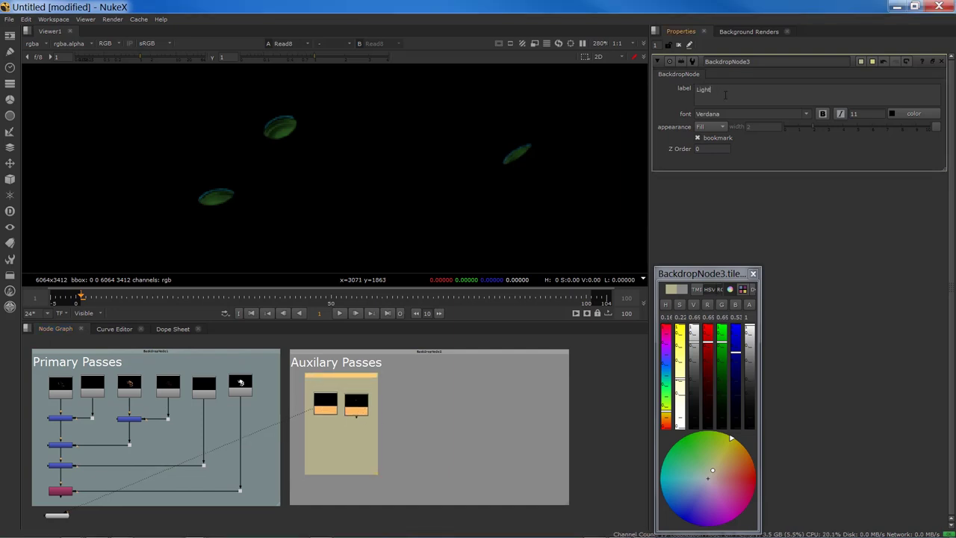
{"action": "left_click", "coordinate": [867, 114]}
{"action": "type", "text": "35"}
{"action": "key", "text": "Return"}
{"action": "left_click_drag", "start_coordinate": [352, 408], "coordinate": [349, 416]}
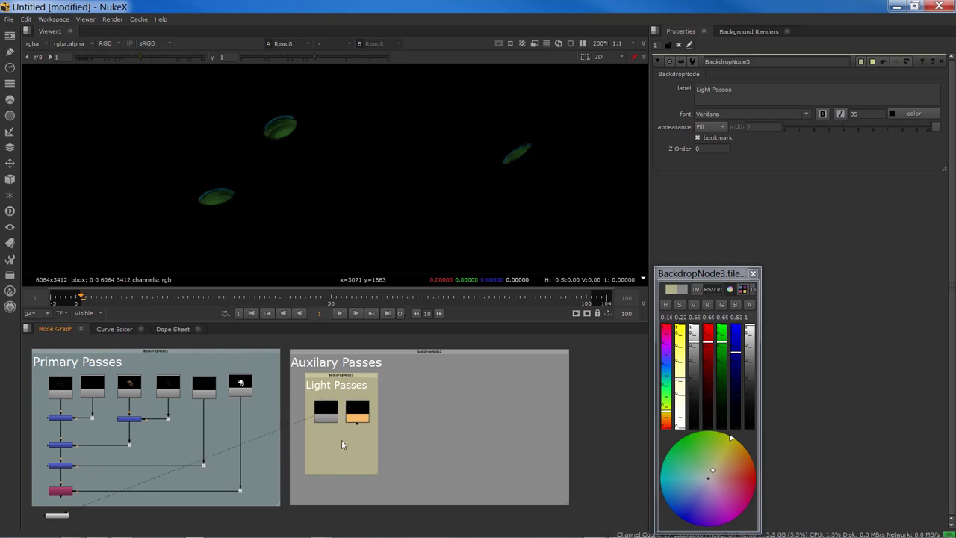
Add a Grade node beneath the transmission pass in the Light Passes backdrop
{"action": "scroll", "coordinate": [117, 471], "scroll_direction": "down", "scroll_amount": 2}
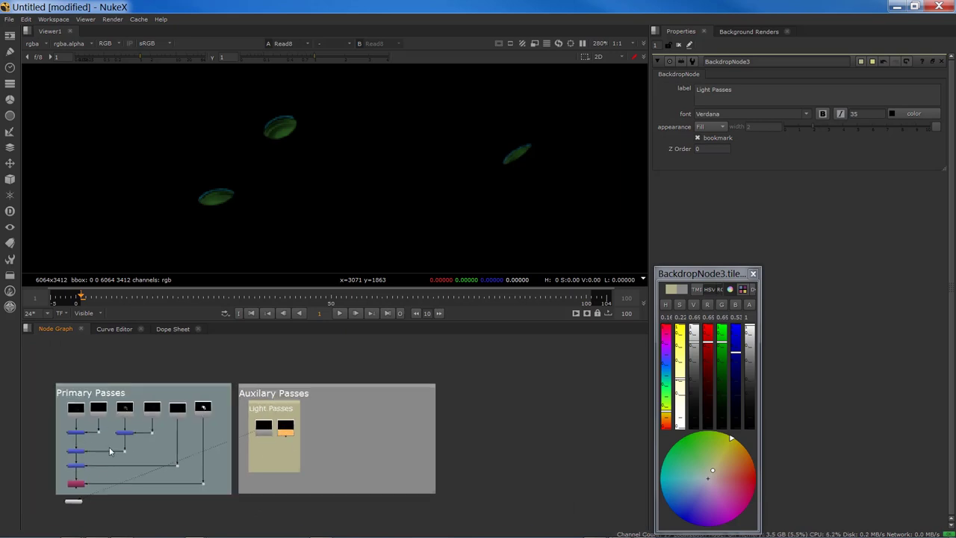
{"action": "scroll", "coordinate": [138, 442], "scroll_direction": "up", "scroll_amount": 1}
{"action": "scroll", "coordinate": [269, 437], "scroll_direction": "up", "scroll_amount": 2}
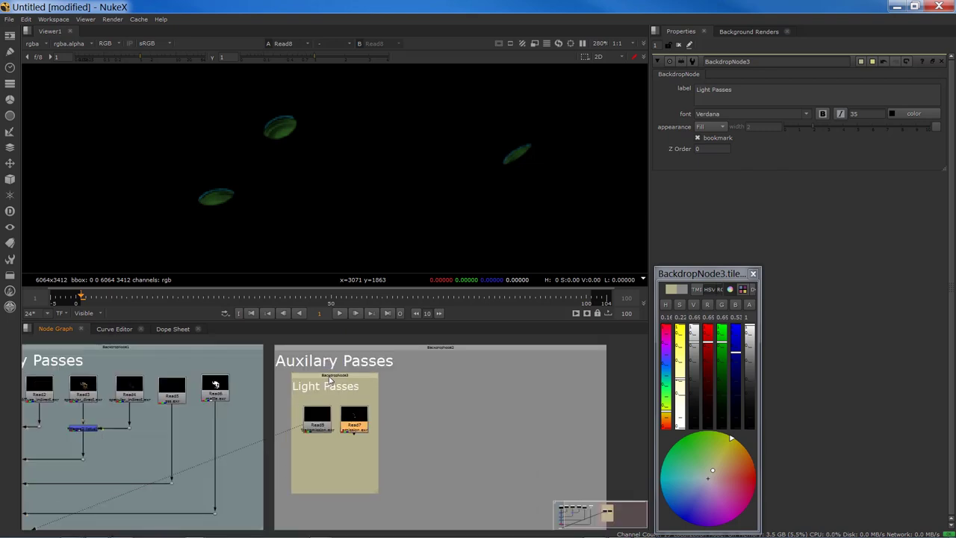
{"action": "scroll", "coordinate": [310, 439], "scroll_direction": "up", "scroll_amount": 3}
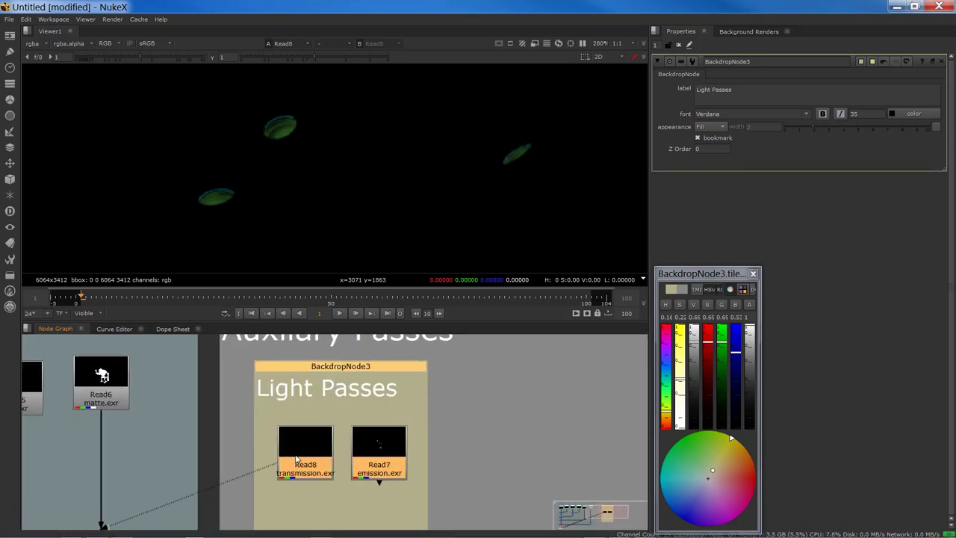
{"action": "middle_click_drag", "start_coordinate": [300, 463], "coordinate": [309, 419]}
{"action": "left_click", "coordinate": [308, 418]}
{"action": "key", "text": "g"}
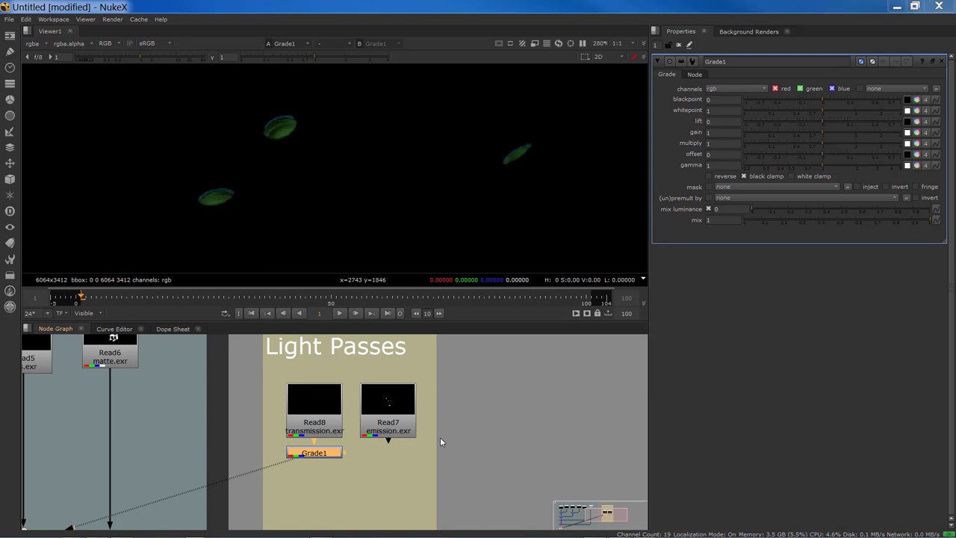
Set the transmission pass Grade to a gain of 2.5 and a multiply of 3
{"action": "left_click", "coordinate": [725, 132]}
{"action": "type", "text": "2."}
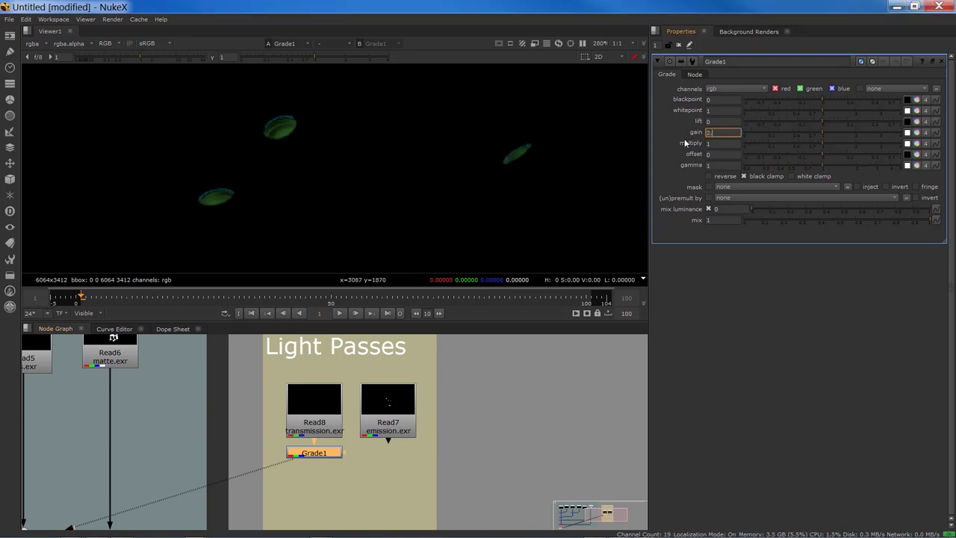
{"action": "type", "text": "5"}
{"action": "key", "text": "Return"}
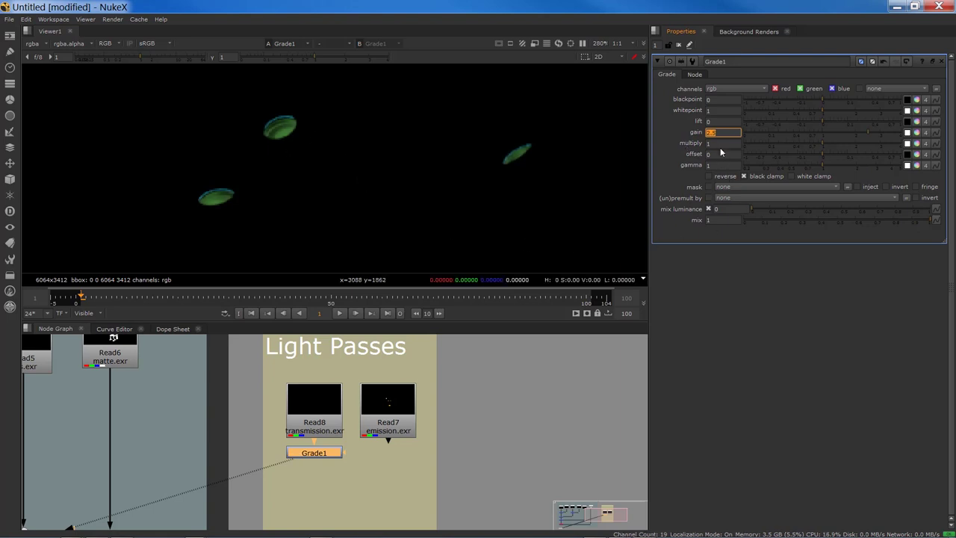
{"action": "key", "text": "Tab"}
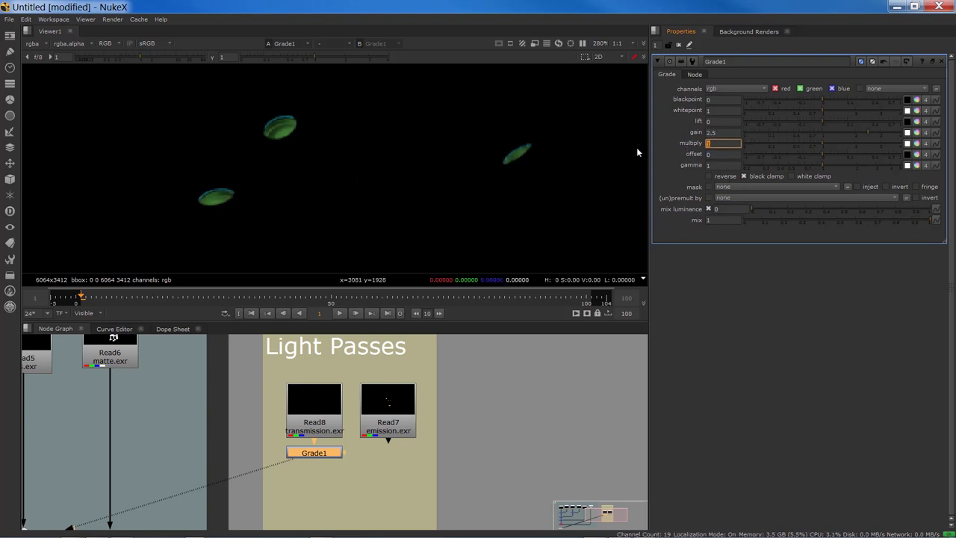
{"action": "type", "text": "3"}
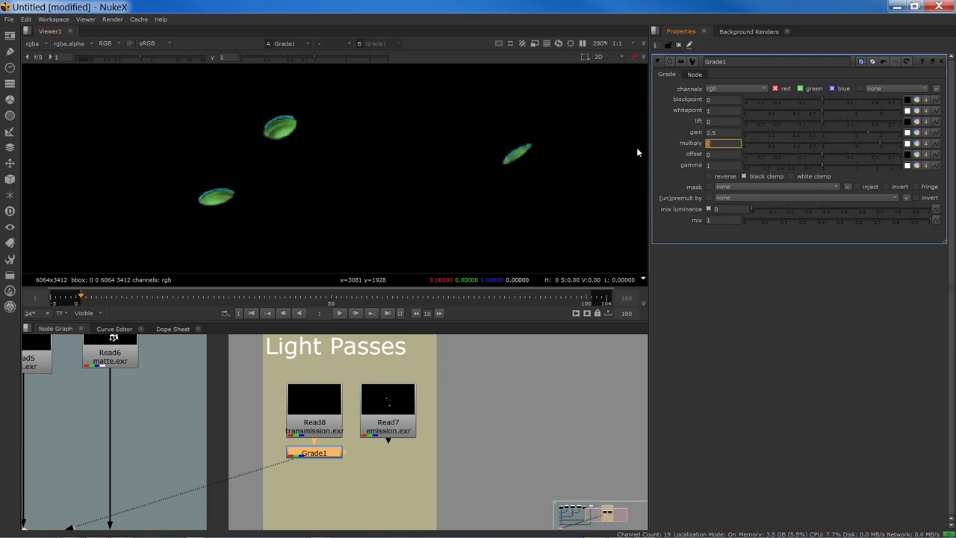
{"action": "type", "text": "7"}
{"action": "key", "text": "Return"}
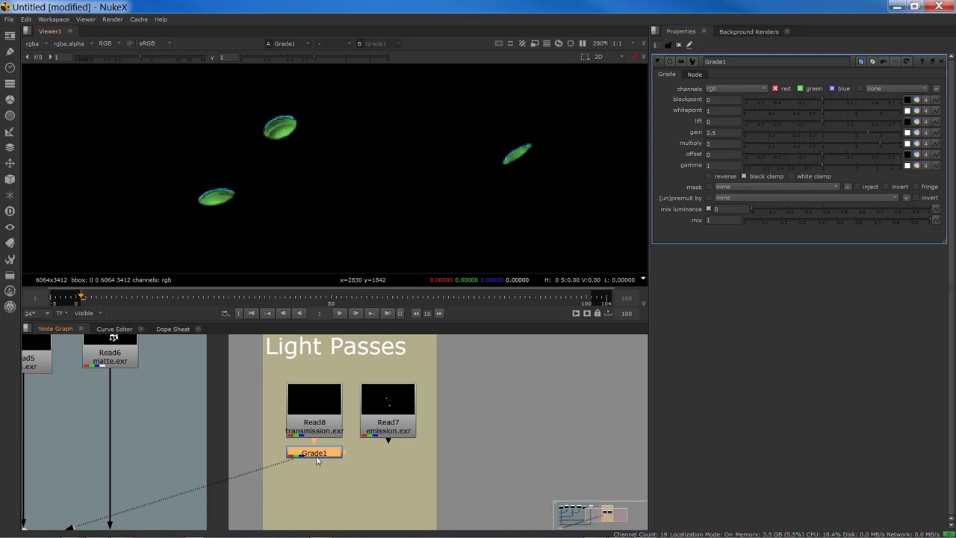
Compare the transmission pass with and without its Grade by repeatedly disabling and re-enabling the node
{"action": "key", "text": "d"}
{"action": "key", "text": "d"}
{"action": "key", "text": "d"}
{"action": "key", "text": "d"}
{"action": "key", "text": "d"}
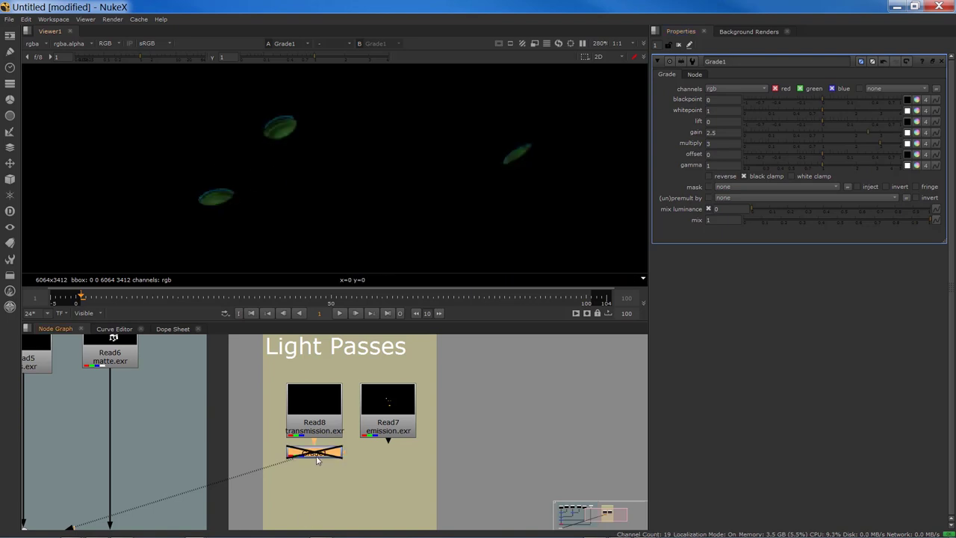
{"action": "key", "text": "d"}
{"action": "key", "text": "d"}
{"action": "key", "text": "d"}
{"action": "key", "text": "d"}
{"action": "key", "text": "d"}
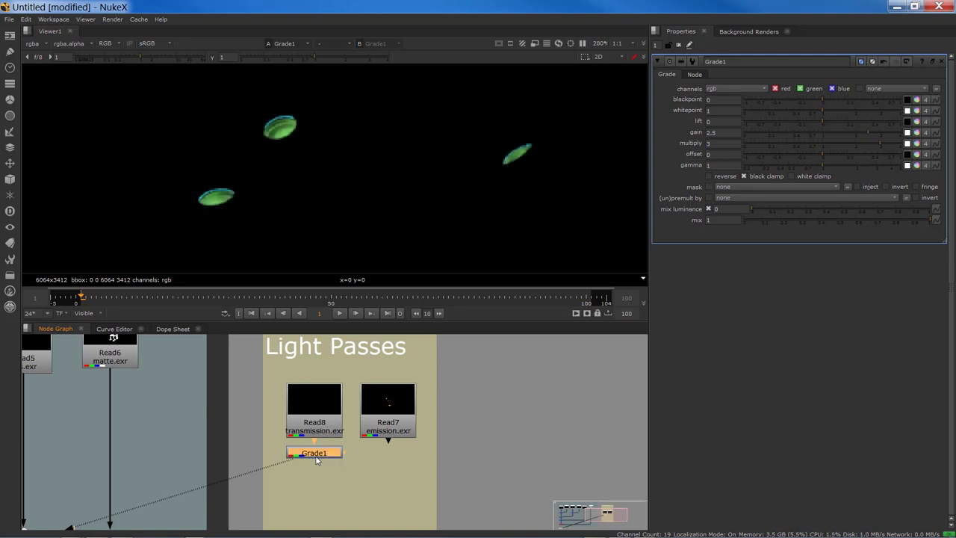
Show the emission pass in the Viewer and add a Glow node beneath it
{"action": "left_click", "coordinate": [387, 407]}
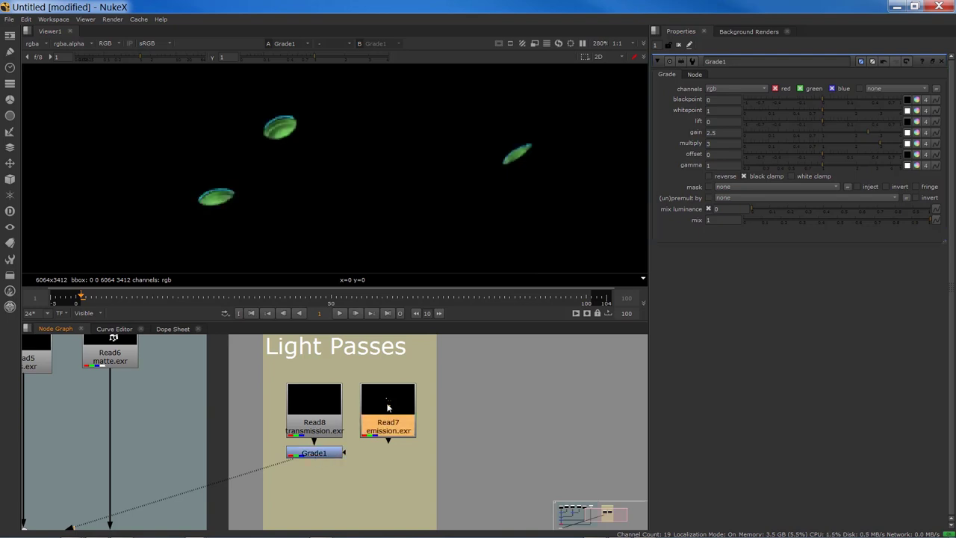
{"action": "key", "text": "1"}
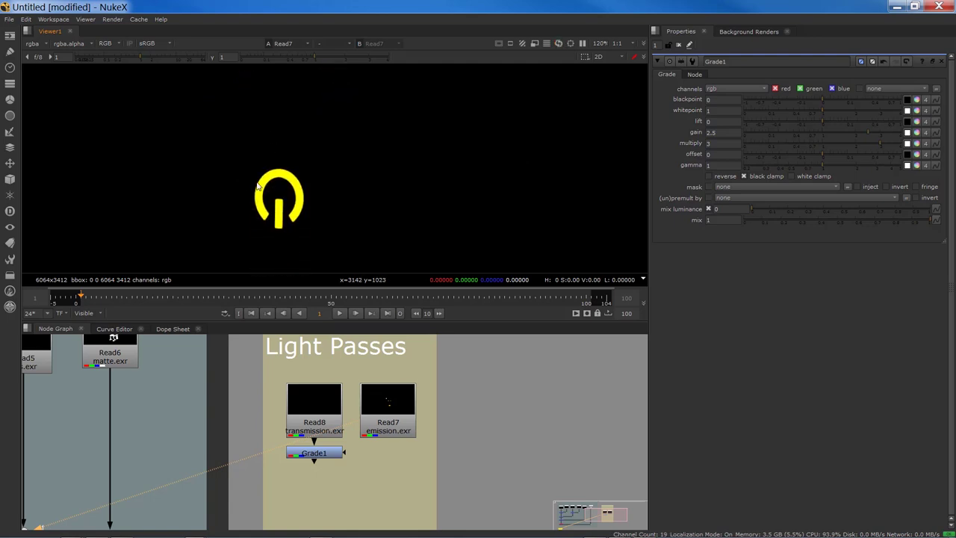
{"action": "left_click", "coordinate": [377, 397]}
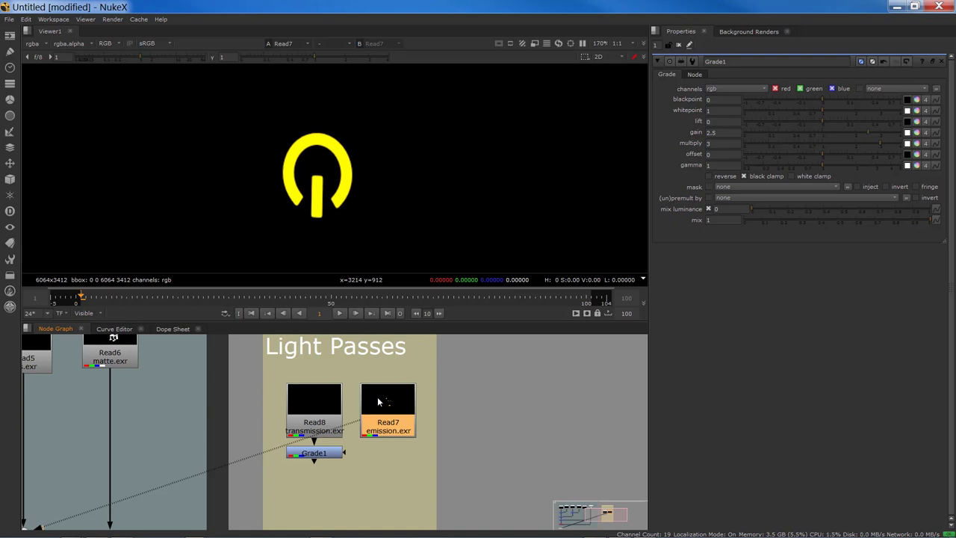
{"action": "key", "text": "Tab"}
{"action": "type", "text": "glow"}
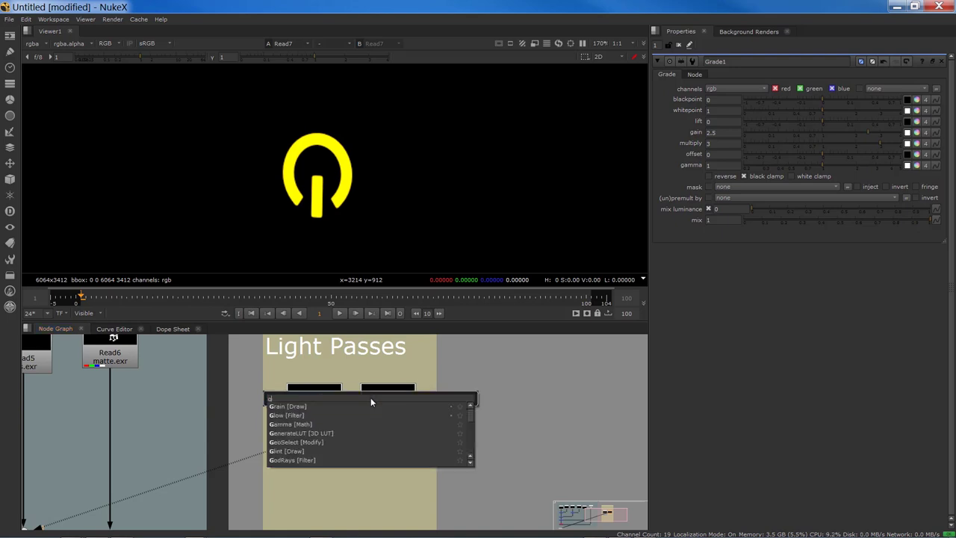
{"action": "key", "text": "Return"}
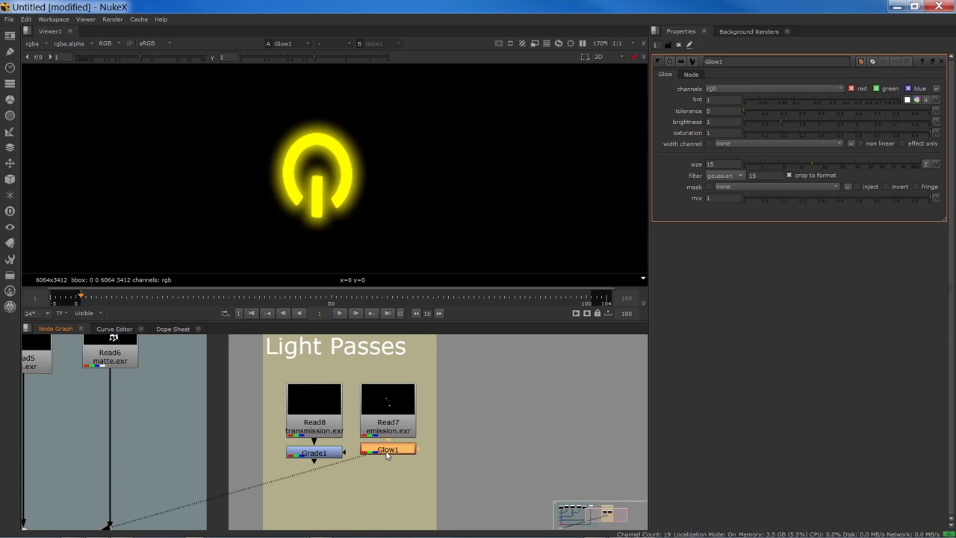
Label the emission pass's Glow node "tight"
{"action": "left_click", "coordinate": [692, 74]}
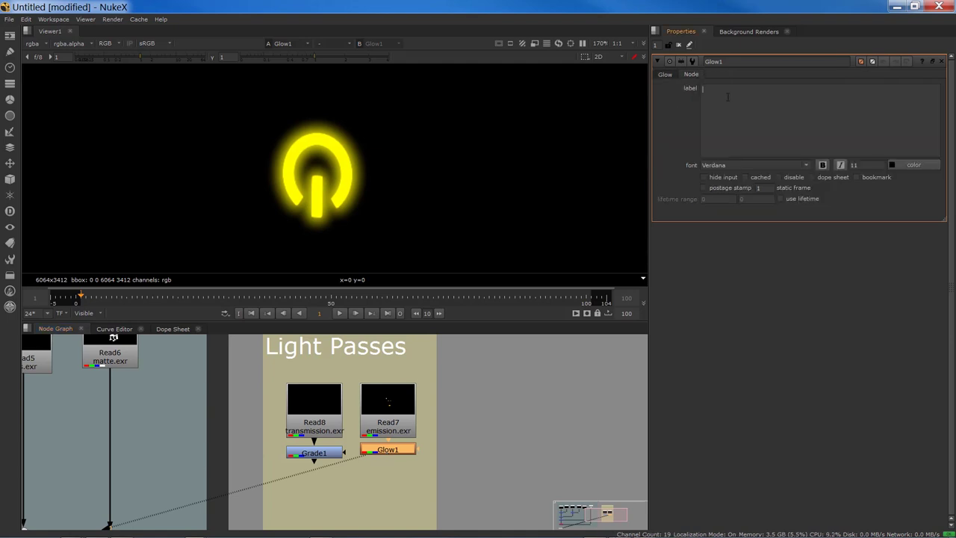
{"action": "type", "text": "tight"}
{"action": "key", "text": "Return"}
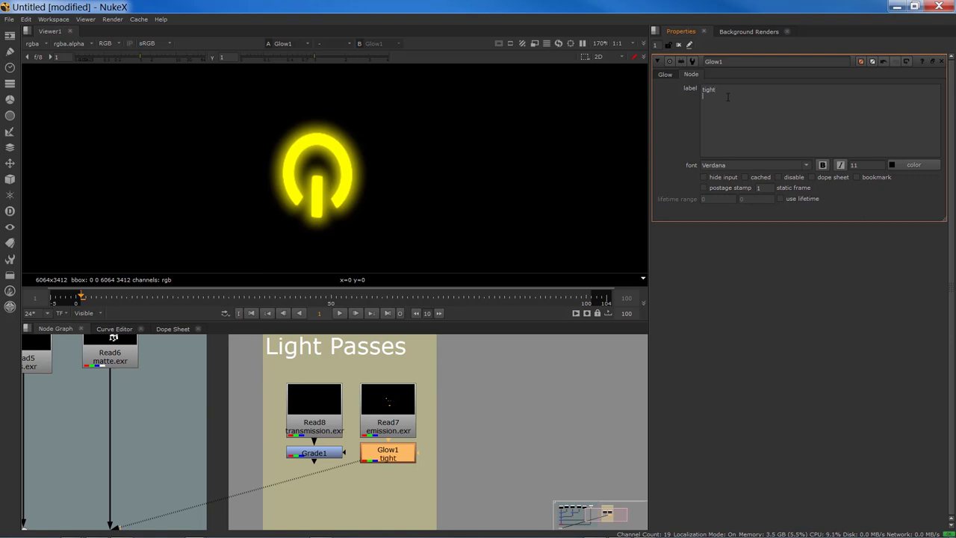
Set the brightness of the tight Glow node to 0.9
{"action": "left_click", "coordinate": [664, 74]}
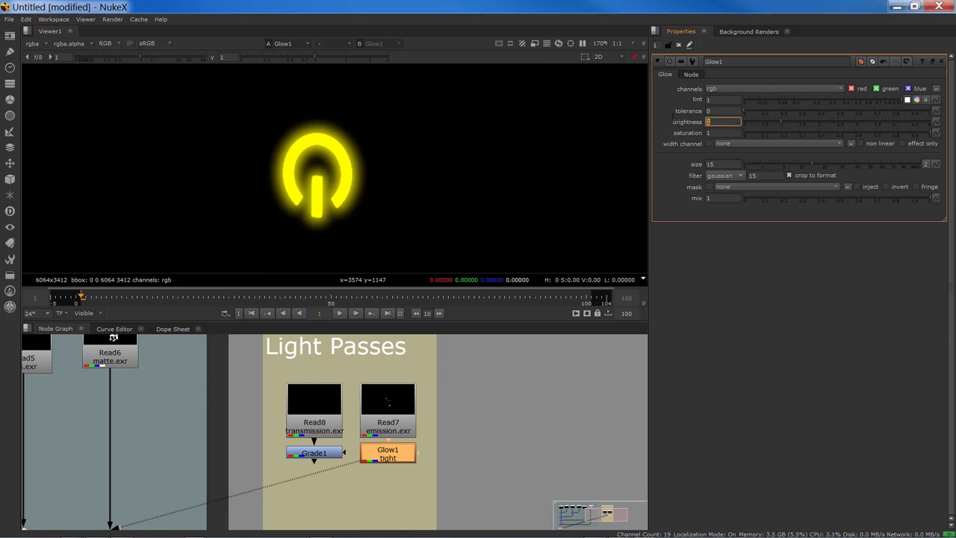
{"action": "left_click", "coordinate": [719, 122]}
{"action": "type", "text": "0.5"}
{"action": "key", "text": "Return"}
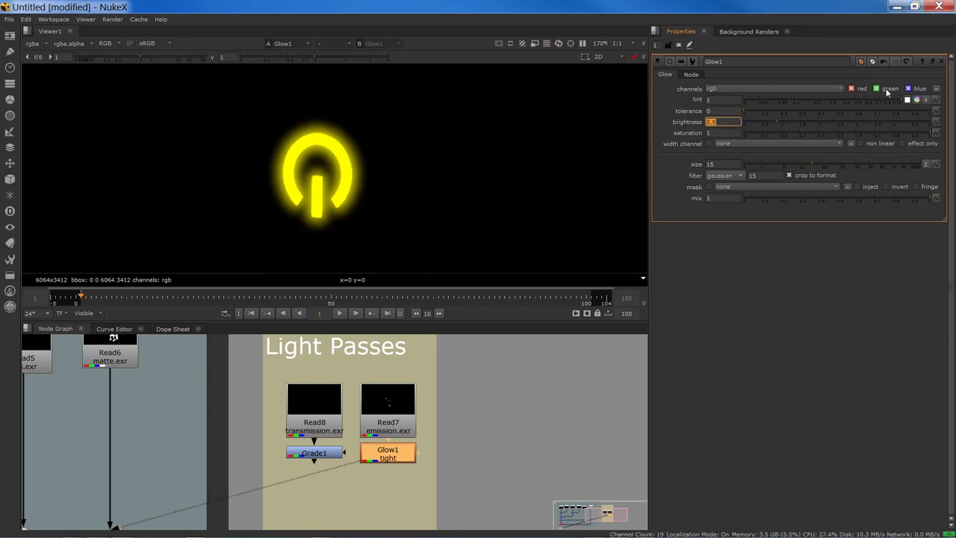
Tint the tight Glow node orange with green 0.6 and blue 0.06, and set its size to 6
{"action": "left_click", "coordinate": [917, 100]}
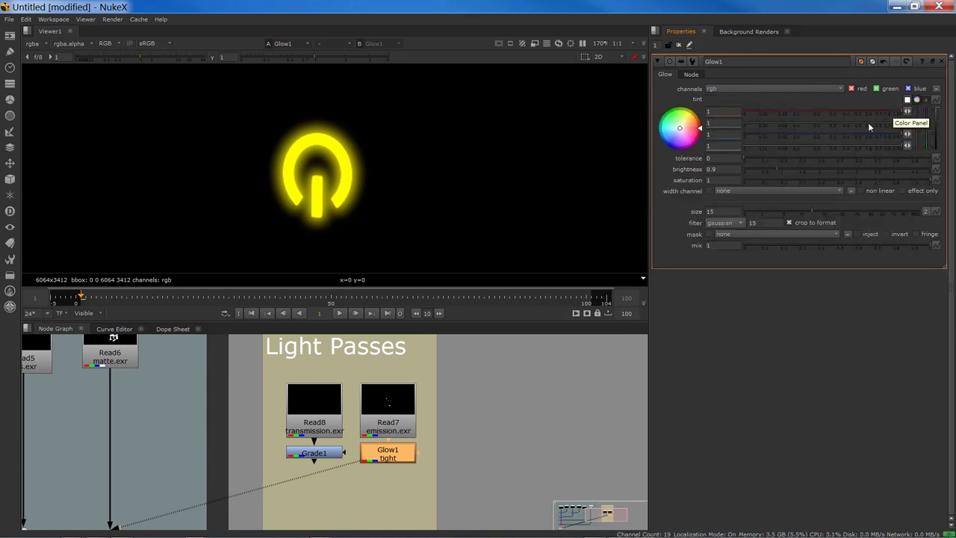
{"action": "mouse_move", "coordinate": [882, 125]}
{"action": "left_mouse_down"}
{"action": "mouse_move", "coordinate": [837, 120]}
{"action": "mouse_move", "coordinate": [866, 123]}
{"action": "mouse_move", "coordinate": [781, 135]}
{"action": "left_mouse_up"}
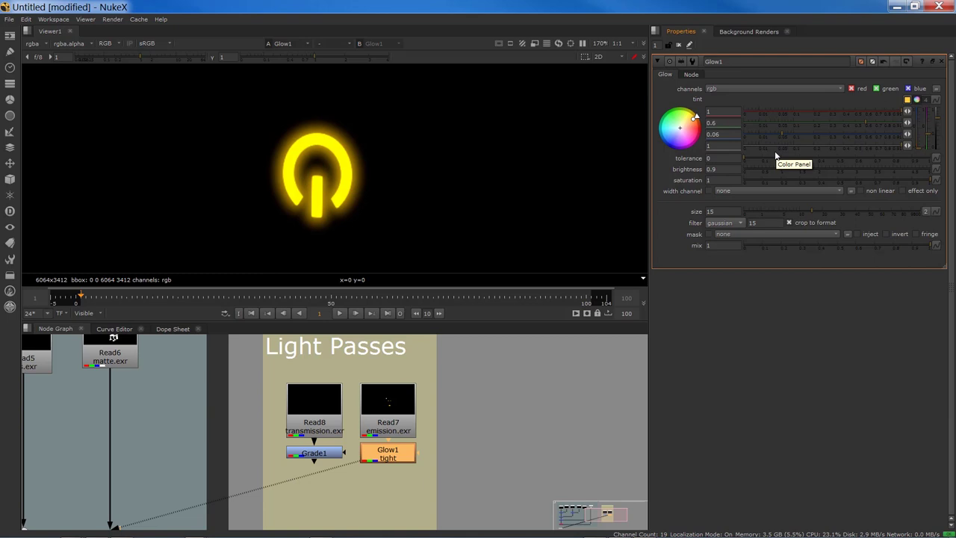
{"action": "double_click", "coordinate": [735, 210]}
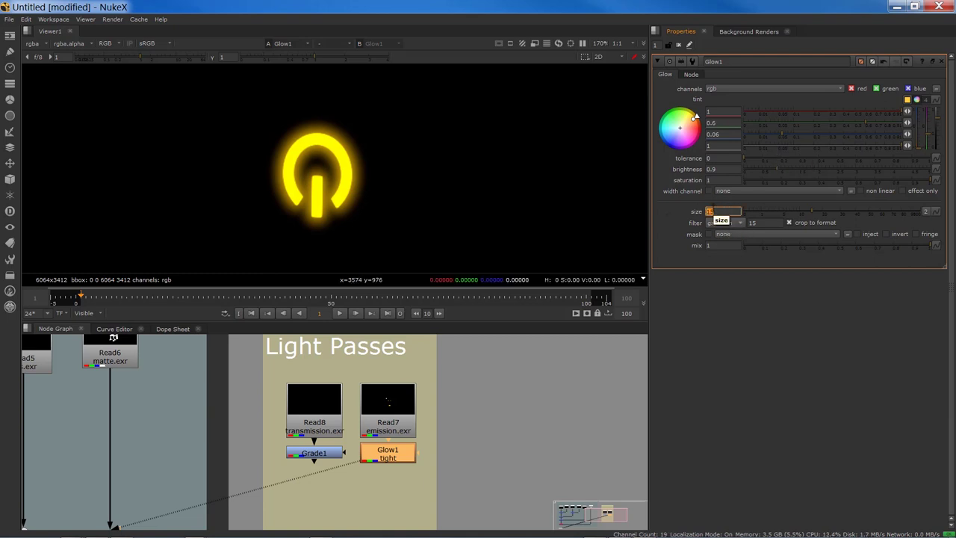
{"action": "type", "text": "5"}
{"action": "key", "text": "Return"}
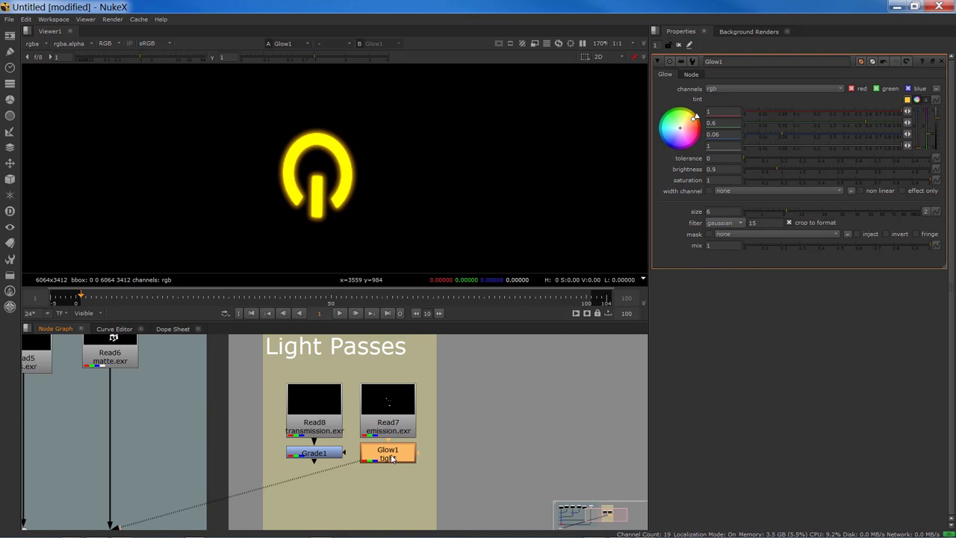
Duplicate the tight Glow node beneath itself and label the copy "wide"
{"action": "key", "text": "ctrl+v"}
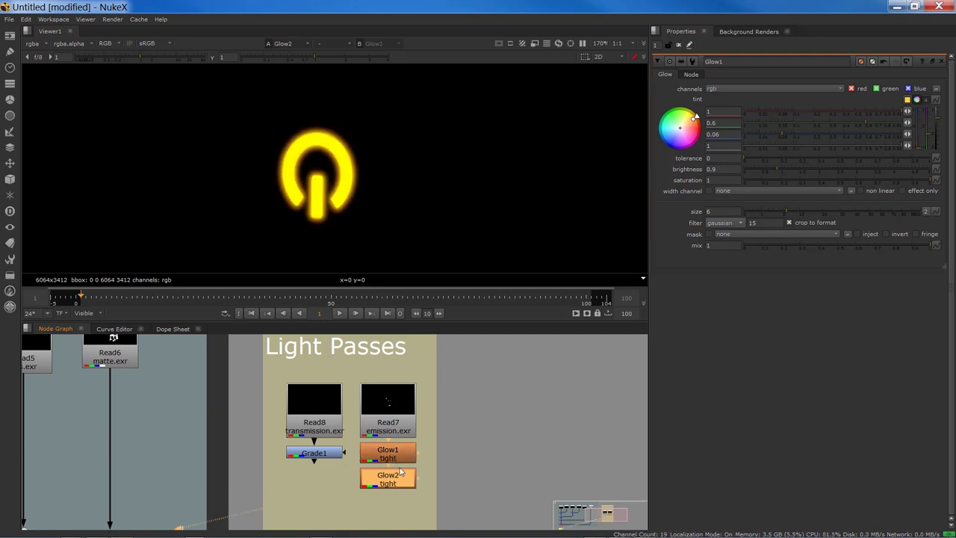
{"action": "double_click", "coordinate": [406, 481]}
{"action": "left_click", "coordinate": [692, 75]}
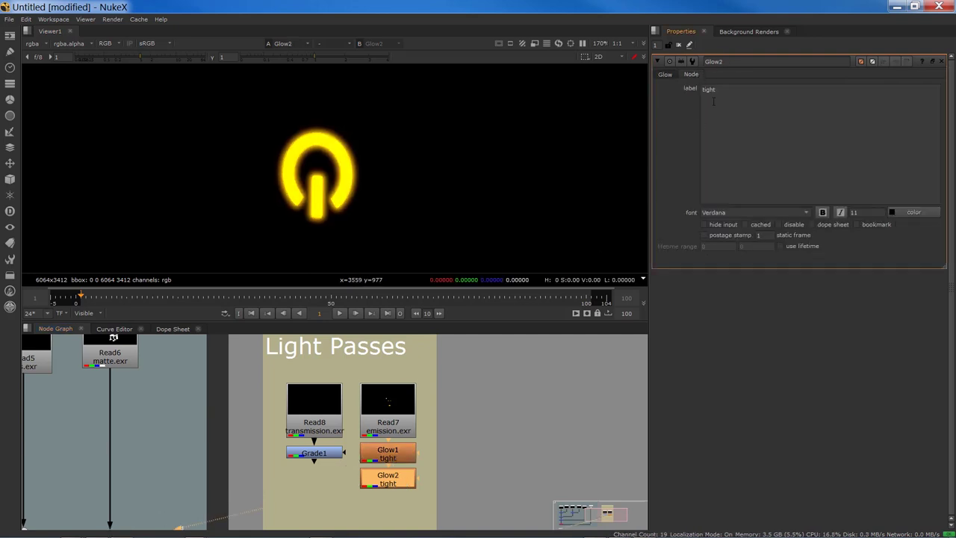
{"action": "left_click_drag", "start_coordinate": [713, 102], "coordinate": [641, 93]}
{"action": "type", "text": "wide"}
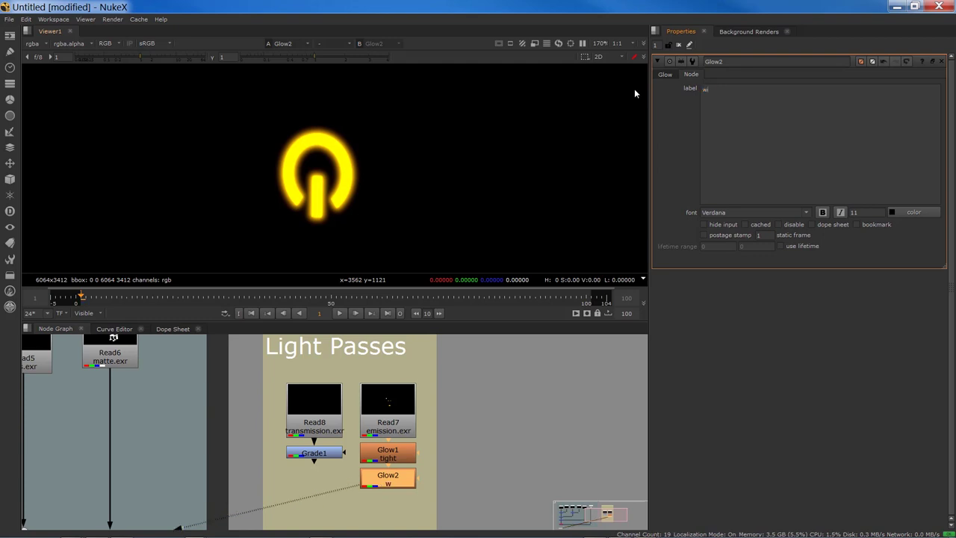
{"action": "key", "text": "Return"}
Set the wide Glow node's size to 29 and its brightness to 1
{"action": "left_click", "coordinate": [665, 74]}
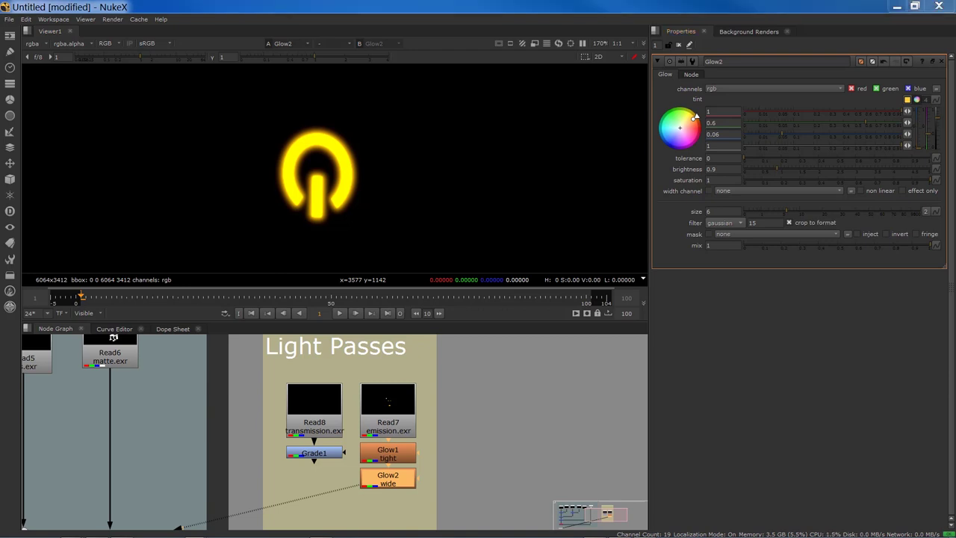
{"action": "left_click", "coordinate": [713, 212]}
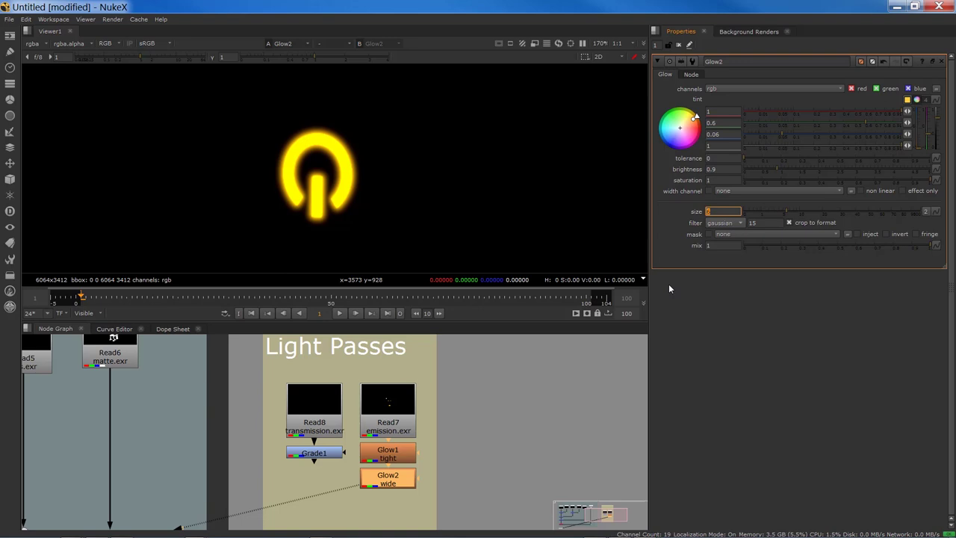
{"action": "type", "text": "25"}
{"action": "key", "text": "Return"}
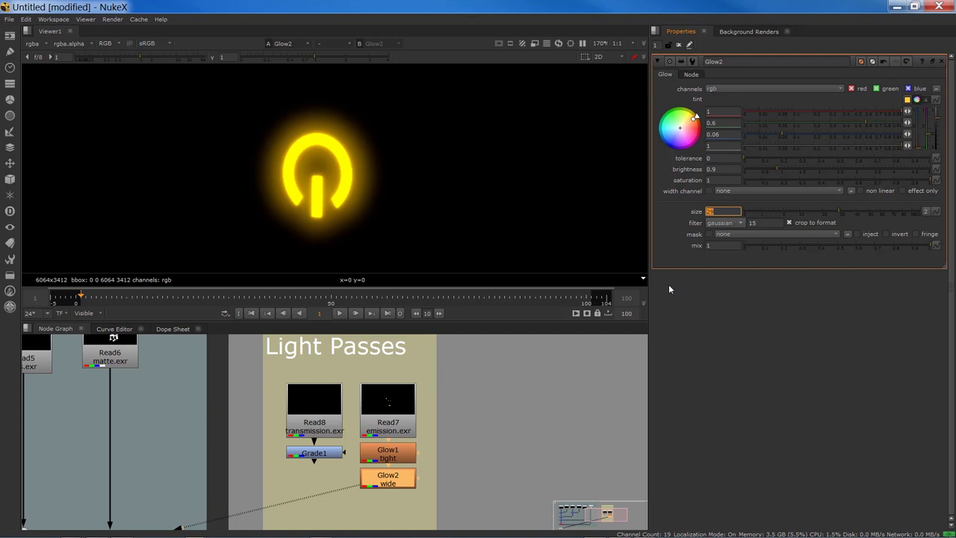
{"action": "key", "text": "shift+Tab"}
{"action": "key", "text": "shift+Tab"}
{"action": "type", "text": "1"}
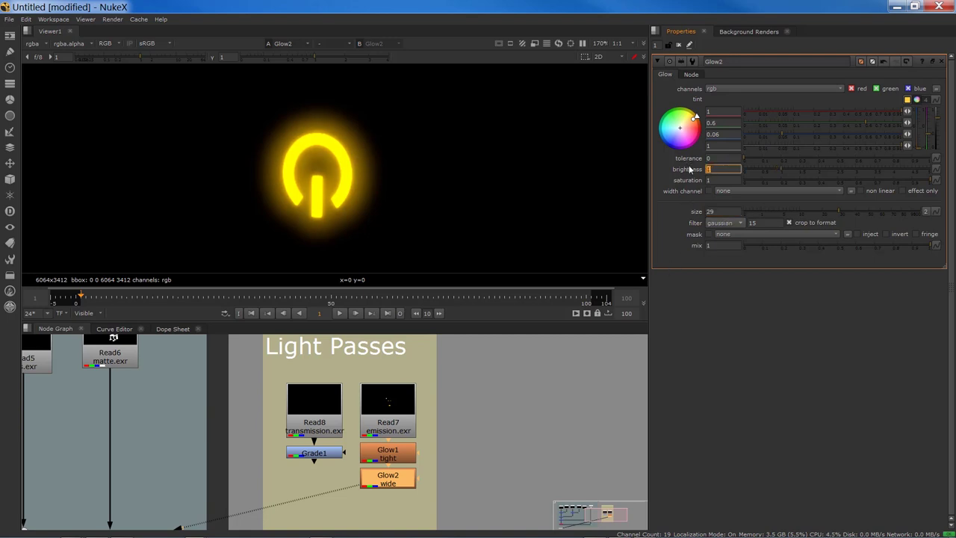
{"action": "key", "text": "Return"}
Shift the wide Glow node's tint to a deeper orange by lowering its green value to 0.43
{"action": "left_click", "coordinate": [917, 99]}
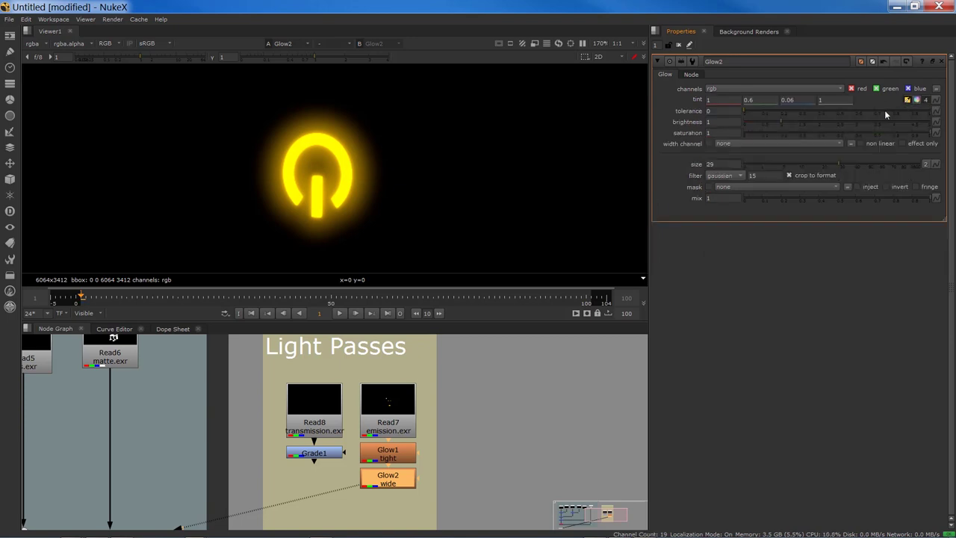
{"action": "left_click", "coordinate": [915, 100]}
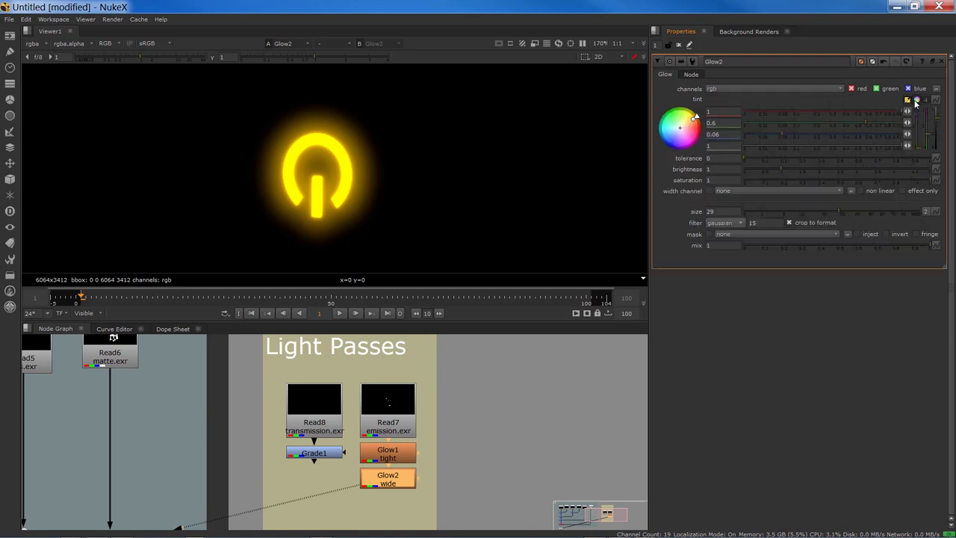
{"action": "left_click_drag", "start_coordinate": [867, 125], "coordinate": [847, 123]}
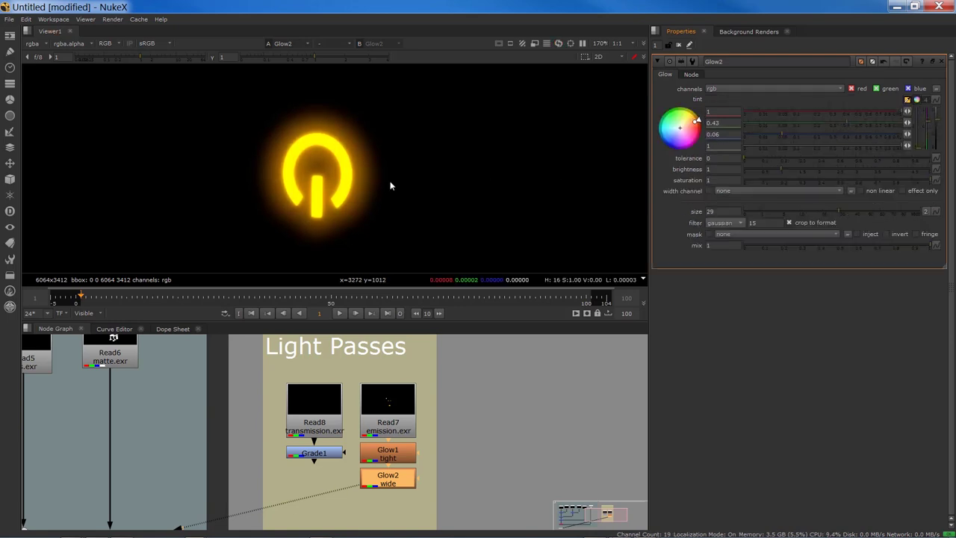
{"action": "scroll", "coordinate": [437, 168], "scroll_direction": "down", "scroll_amount": 6}
{"action": "middle_click_drag", "start_coordinate": [409, 156], "coordinate": [395, 202]}
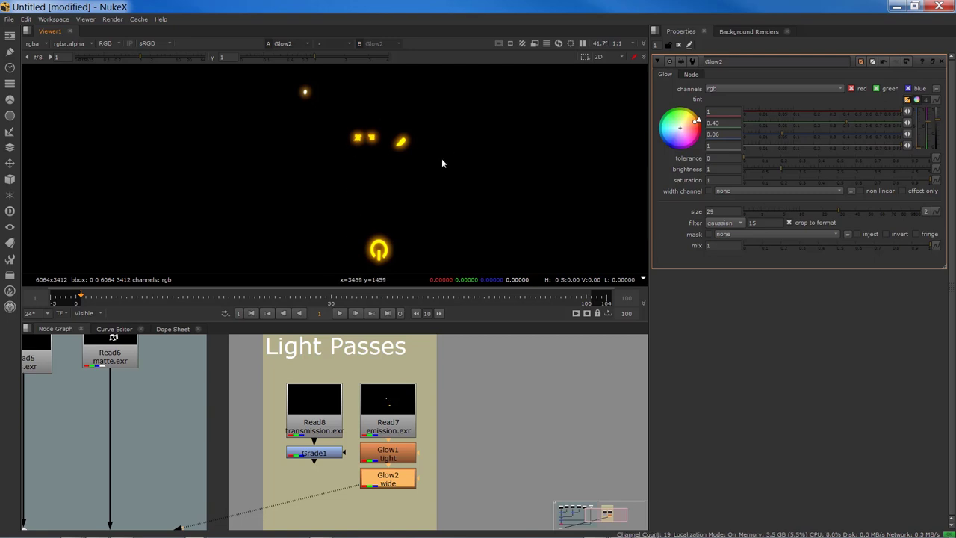
Merge the glowing emission pass over the graded transmission pass, placing the Merge beneath the Grade and routing the emission branch through a Dot
{"action": "middle_click_drag", "start_coordinate": [363, 369], "coordinate": [315, 415]}
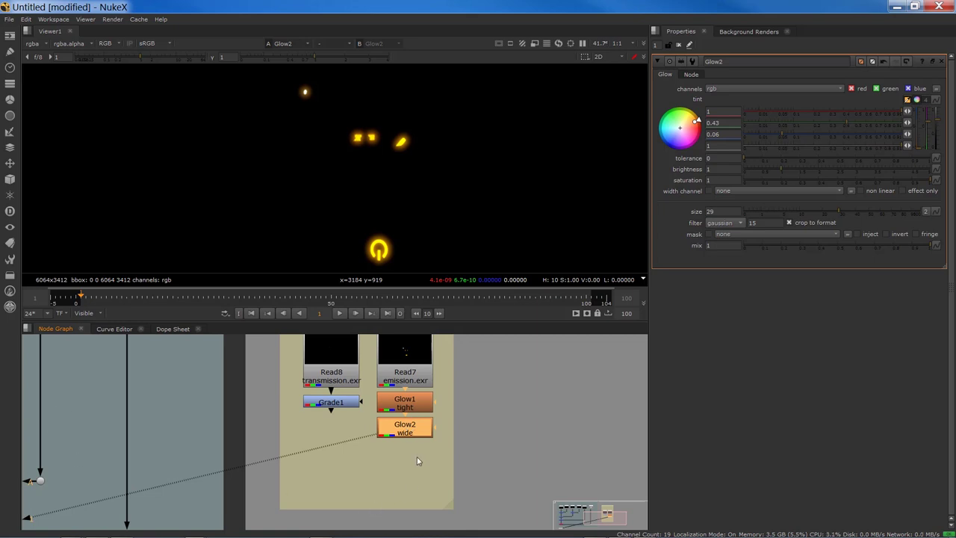
{"action": "key", "text": "m"}
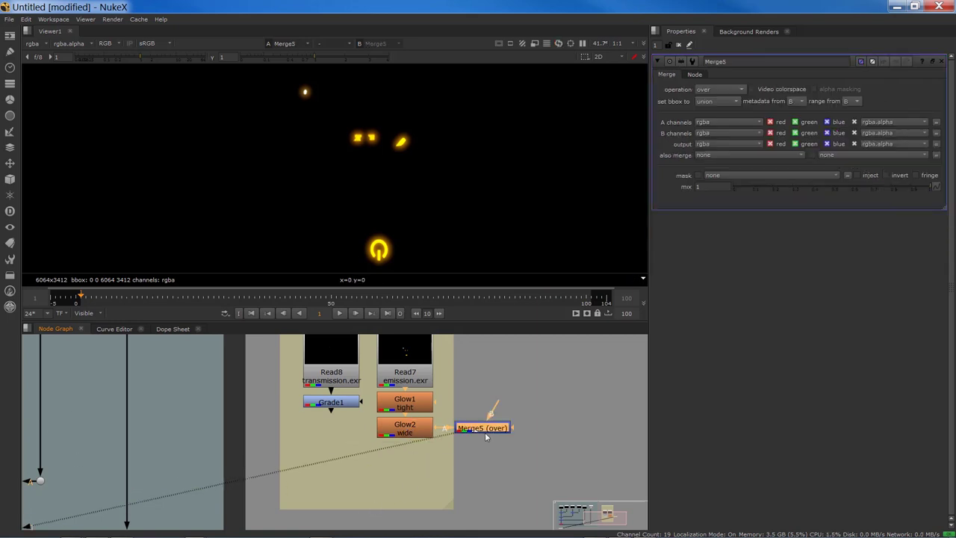
{"action": "left_click_drag", "start_coordinate": [484, 435], "coordinate": [331, 403]}
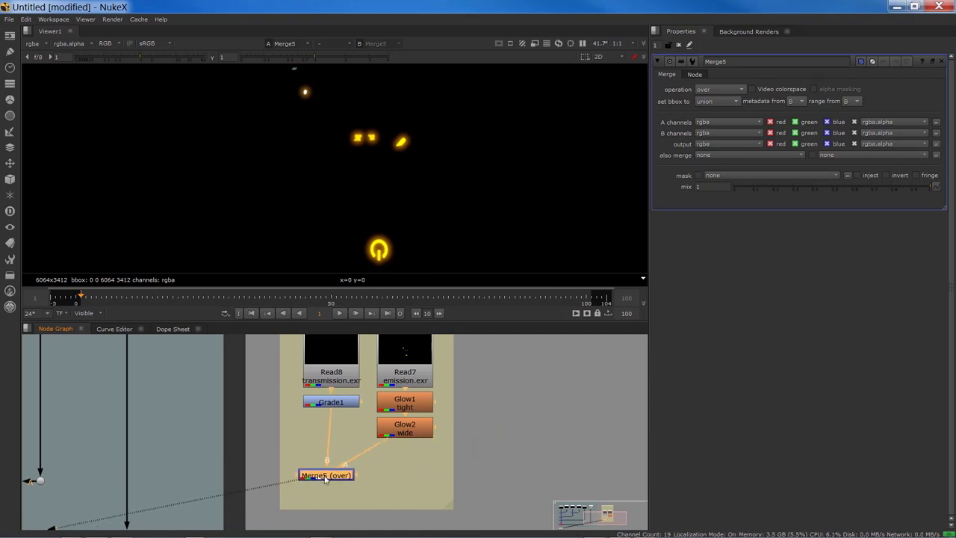
{"action": "left_click_drag", "start_coordinate": [326, 478], "coordinate": [404, 473]}
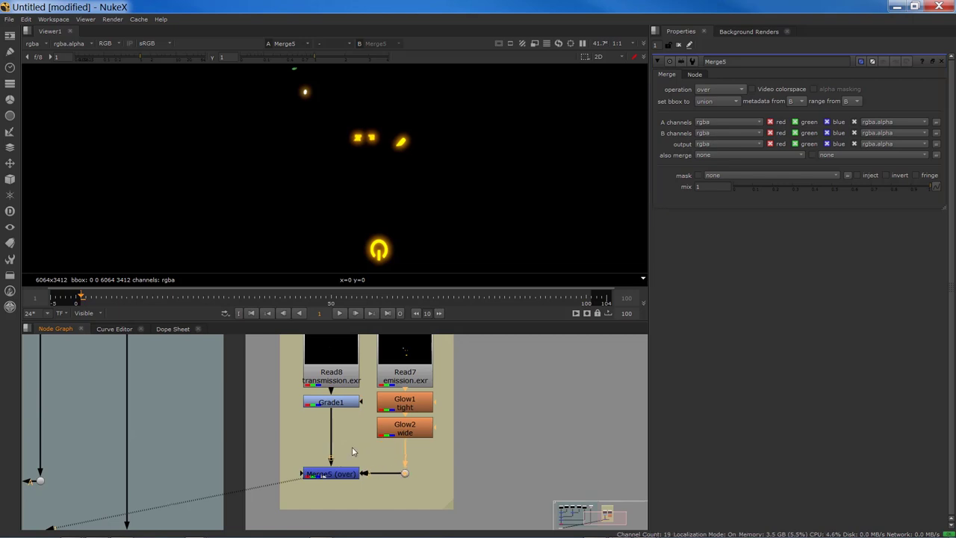
Add a Merge below the primary passes' Copy node, with the light passes as input A and the Copy output as input B
{"action": "scroll", "coordinate": [354, 451], "scroll_direction": "down", "scroll_amount": 3}
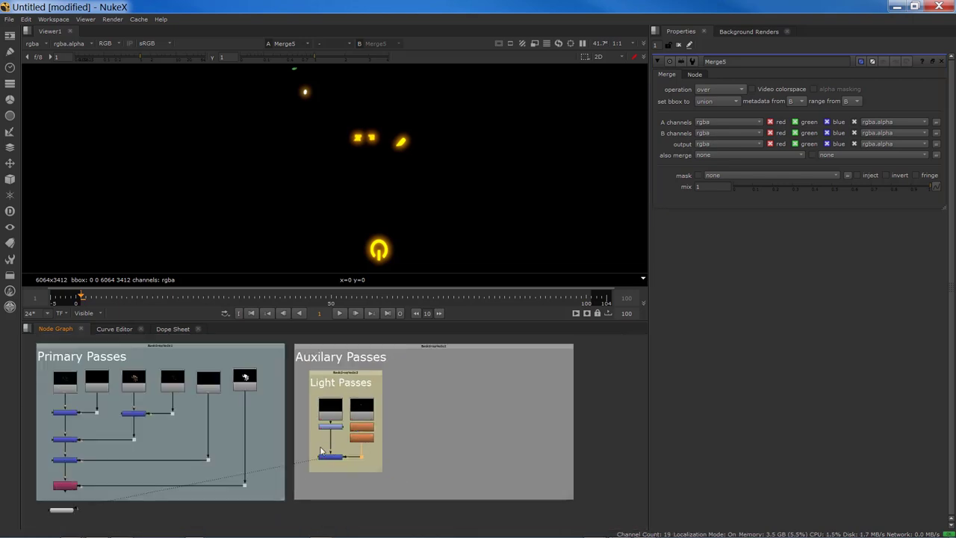
{"action": "middle_click_drag", "start_coordinate": [329, 442], "coordinate": [375, 426]}
{"action": "middle_click_drag", "start_coordinate": [91, 480], "coordinate": [195, 467]}
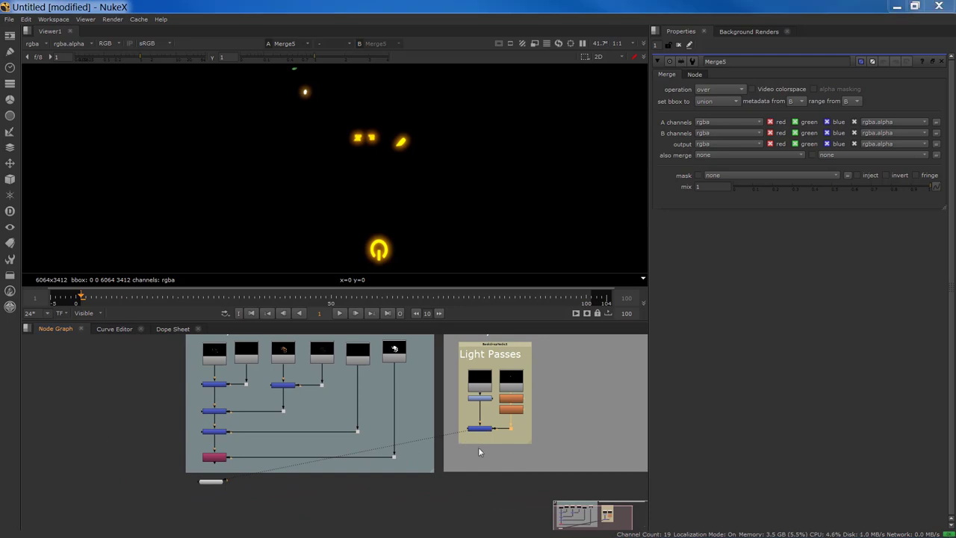
{"action": "left_click", "coordinate": [499, 351]}
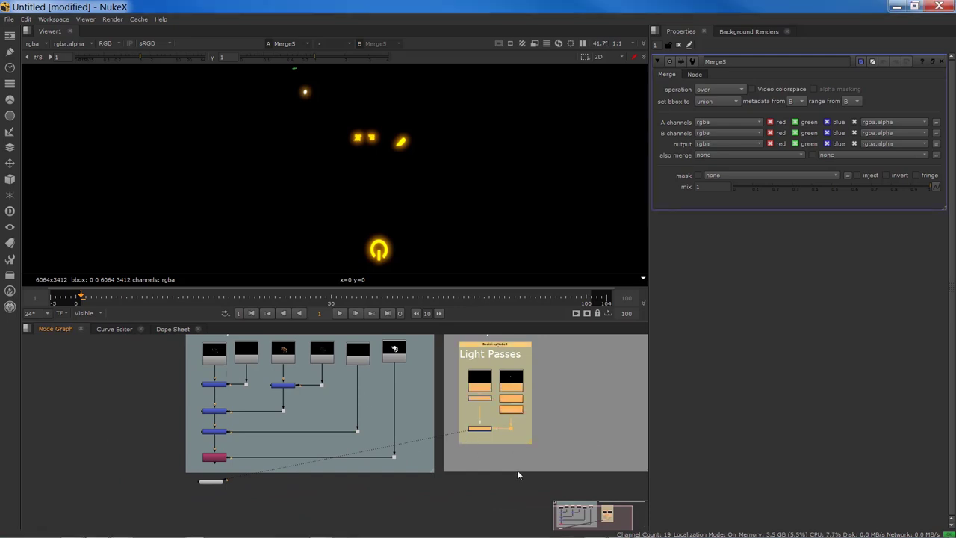
{"action": "left_click", "coordinate": [482, 428]}
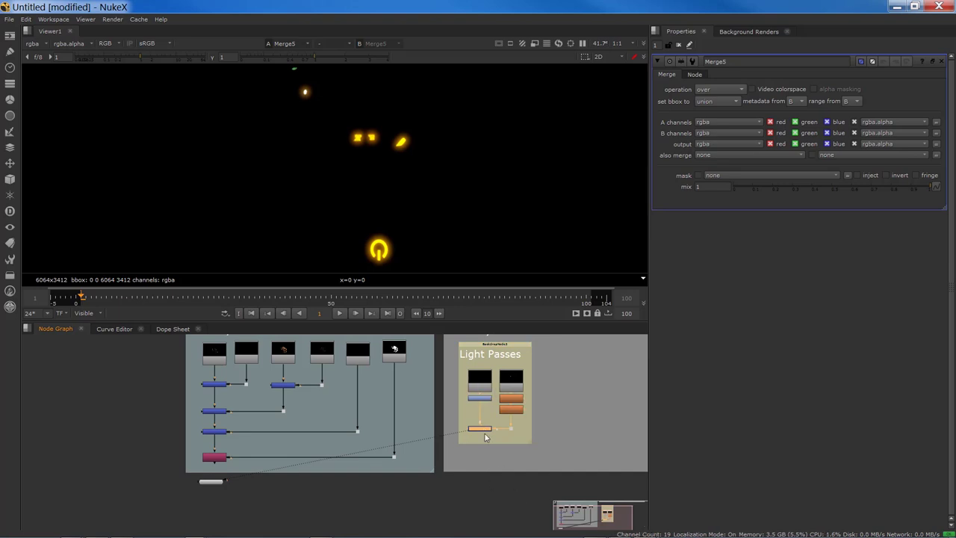
{"action": "key", "text": "m"}
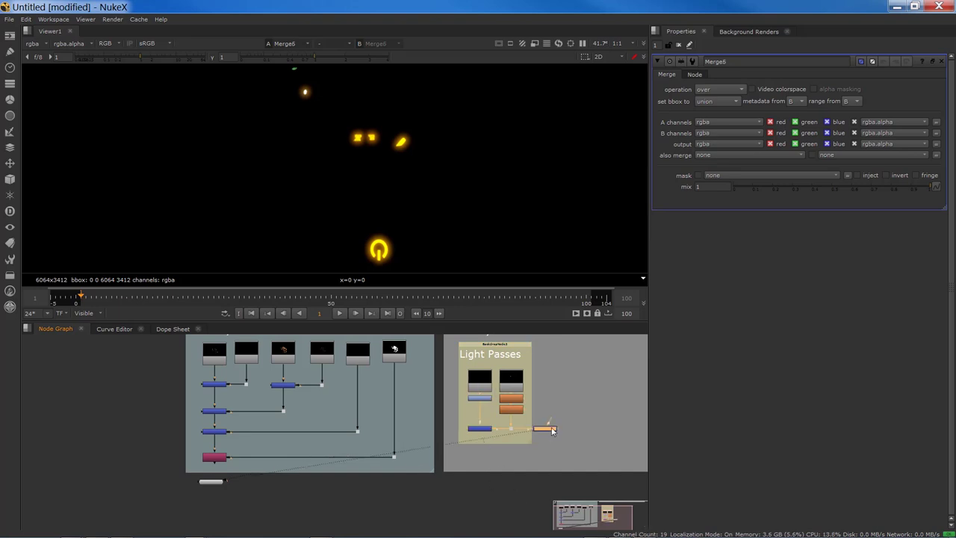
{"action": "left_click_drag", "start_coordinate": [553, 431], "coordinate": [158, 481]}
{"action": "left_click", "coordinate": [217, 499]}
{"action": "scroll", "coordinate": [221, 492], "scroll_direction": "up", "scroll_amount": 4}
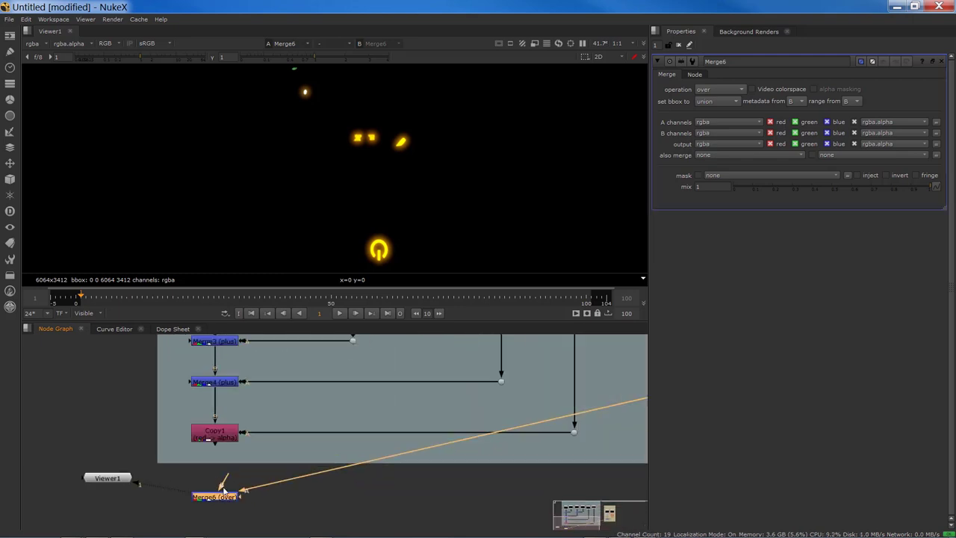
{"action": "left_click_drag", "start_coordinate": [221, 495], "coordinate": [216, 435]}
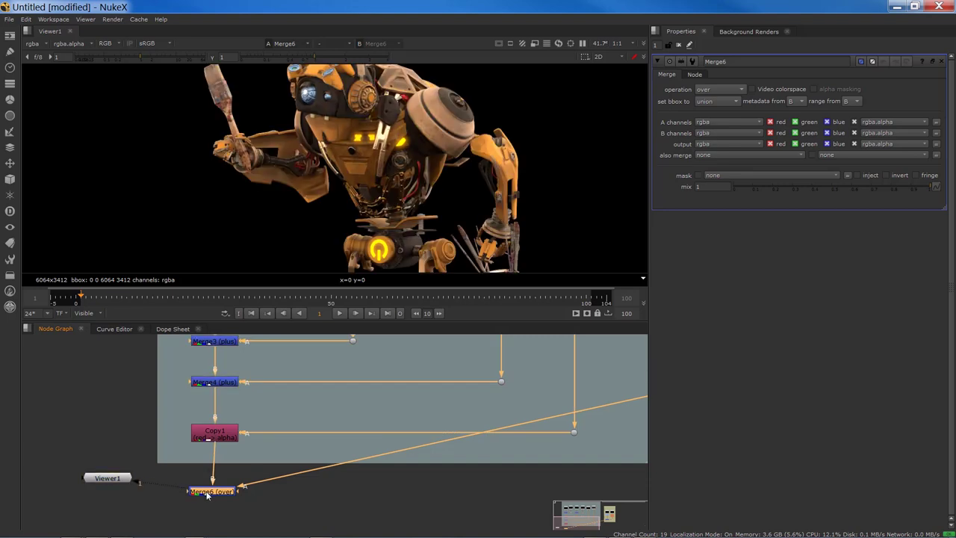
{"action": "left_click_drag", "start_coordinate": [208, 495], "coordinate": [215, 489]}
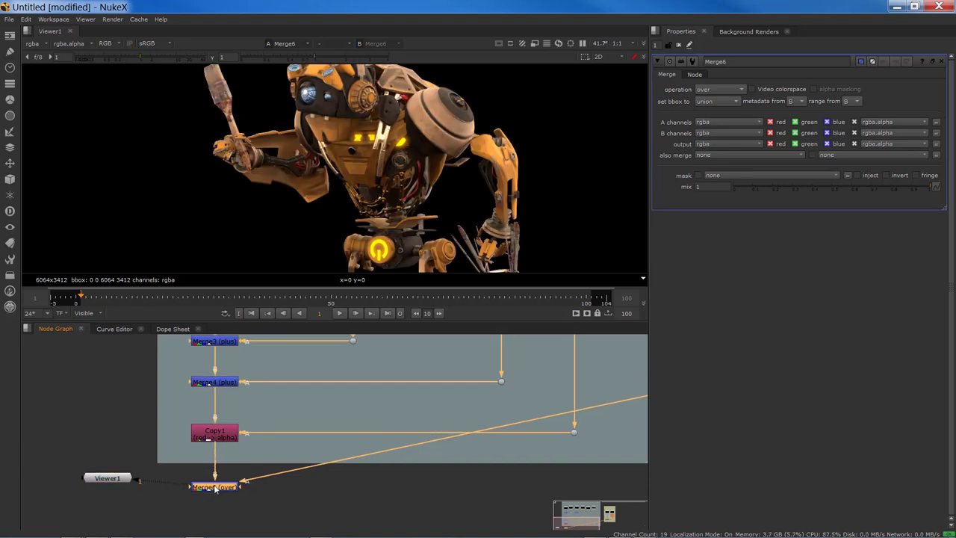
Set the Merge below the primary passes to plus and the Merge inside the Light Passes backdrop to screen
{"action": "left_click", "coordinate": [711, 90]}
{"action": "left_click", "coordinate": [711, 257]}
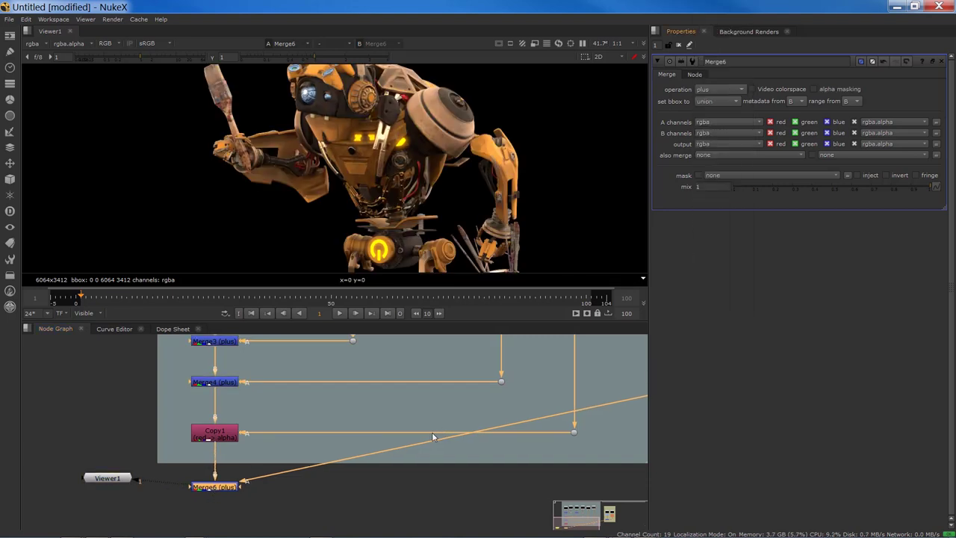
{"action": "middle_click_drag", "start_coordinate": [643, 398], "coordinate": [326, 459]}
{"action": "left_click", "coordinate": [396, 437]}
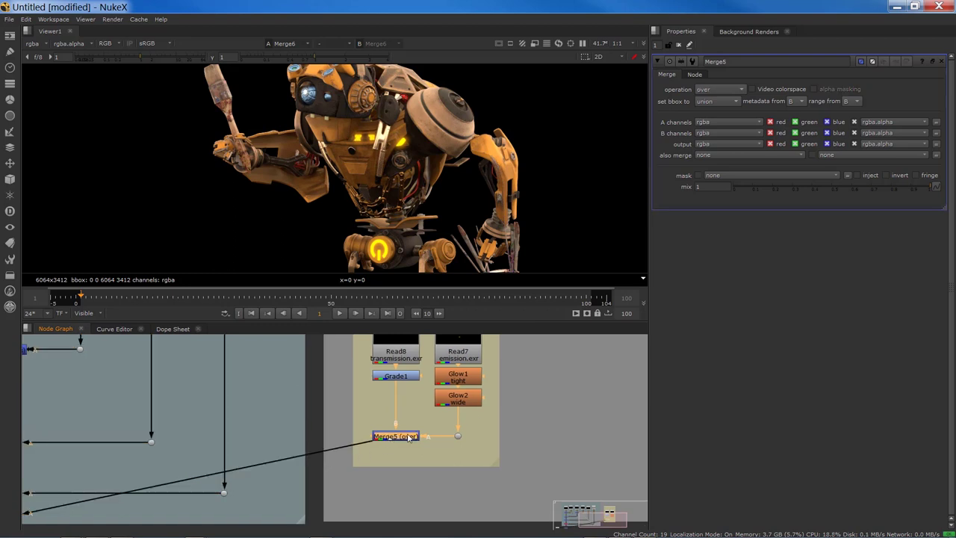
{"action": "left_click", "coordinate": [714, 90]}
{"action": "left_click", "coordinate": [717, 267]}
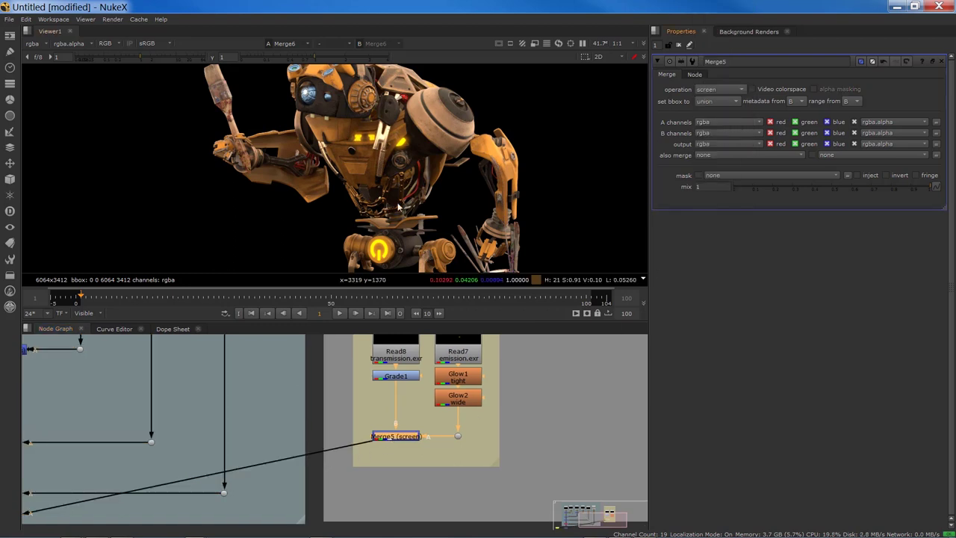
Add a Dot to the light passes' connection and place it so the line runs at right angles into the final Merge
{"action": "middle_click_drag", "start_coordinate": [132, 464], "coordinate": [257, 396]}
{"action": "scroll", "coordinate": [276, 397], "scroll_direction": "down", "scroll_amount": 2}
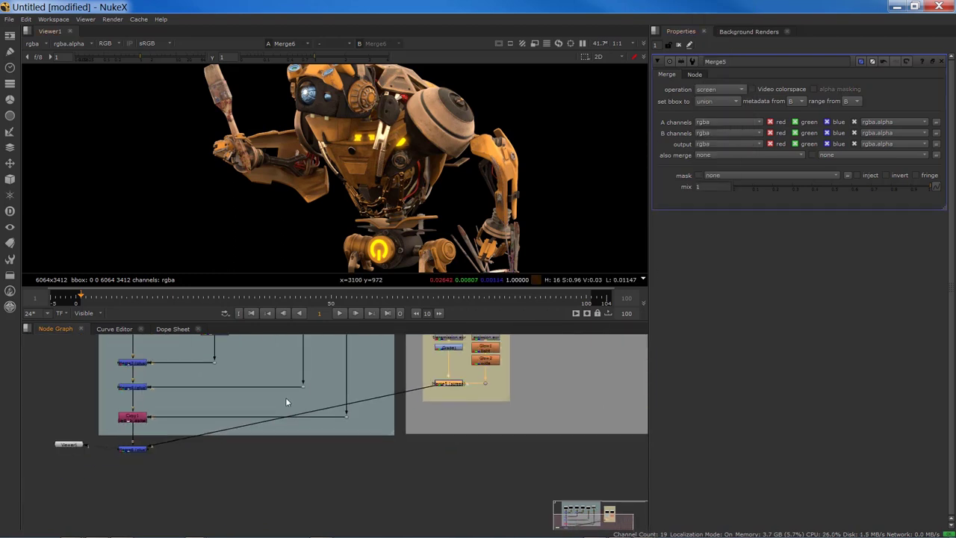
{"action": "left_click_drag", "start_coordinate": [291, 414], "coordinate": [449, 451], "text": "ctrl"}
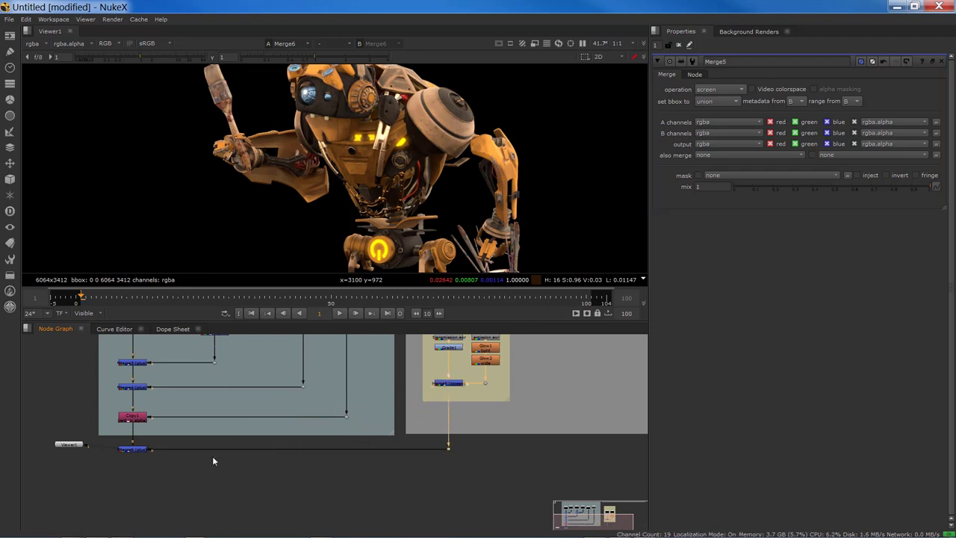
{"action": "left_click", "coordinate": [135, 450]}
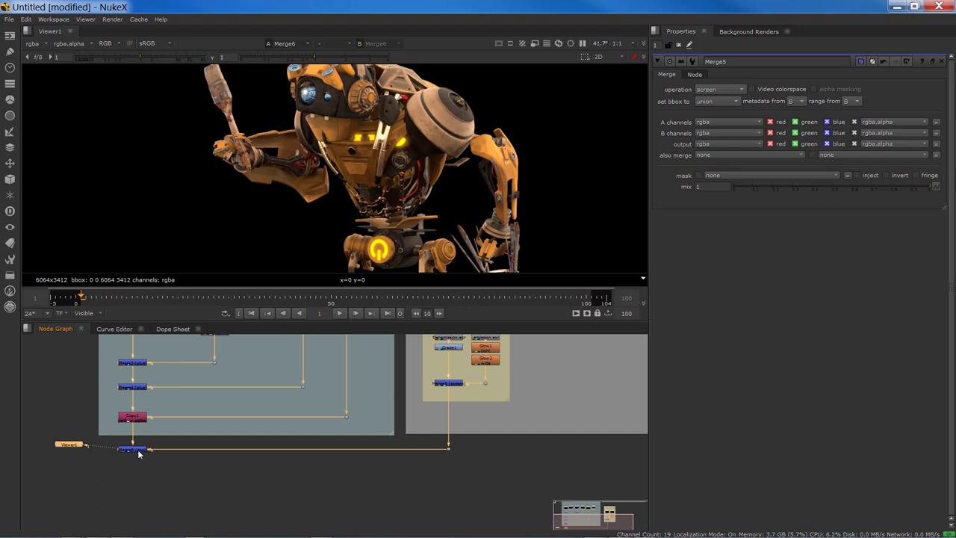
Compare the robot's power symbol, chest lights and head with the light passes' Merge repeatedly disabled and re-enabled
{"action": "scroll", "coordinate": [374, 225], "scroll_direction": "up", "scroll_amount": 5}
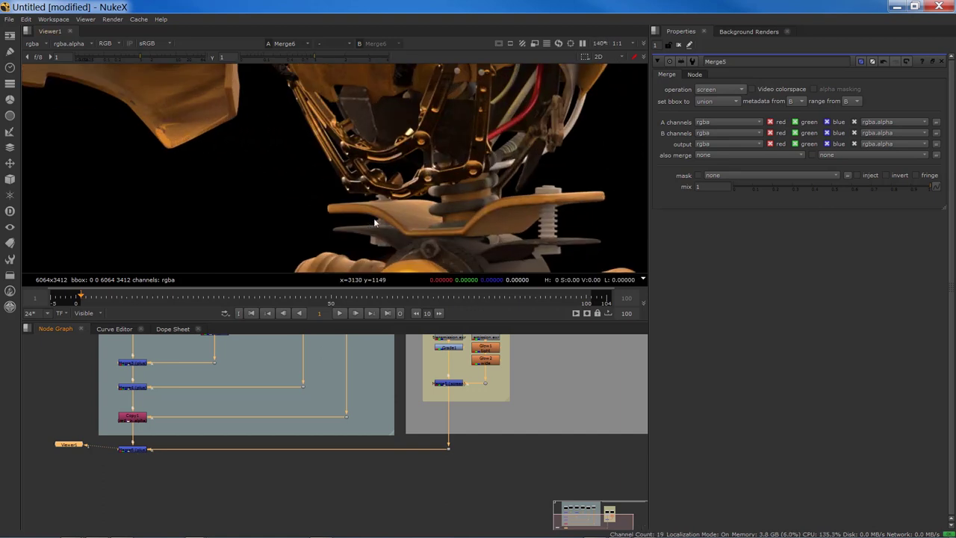
{"action": "middle_click_drag", "start_coordinate": [375, 222], "coordinate": [343, 190]}
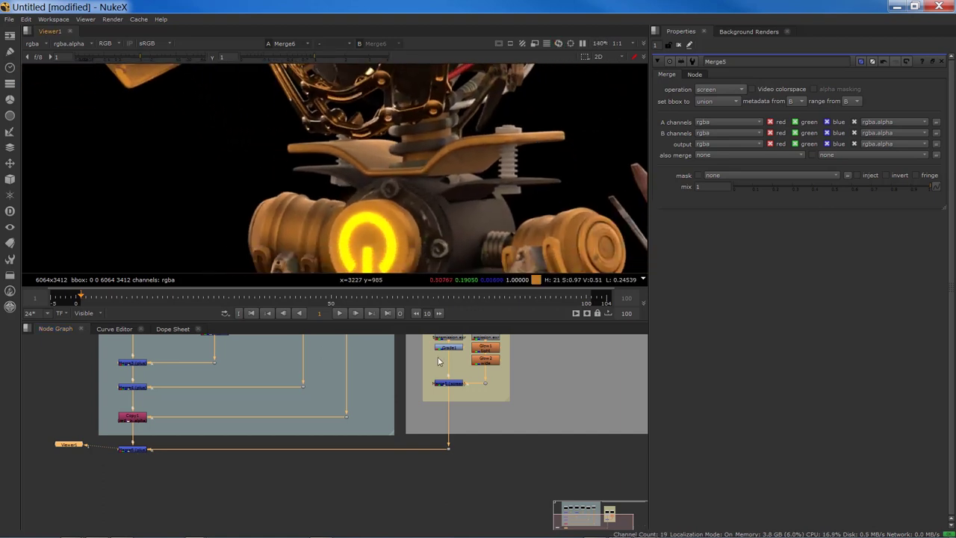
{"action": "left_click", "coordinate": [448, 384]}
{"action": "key", "text": "d"}
{"action": "key", "text": "d"}
{"action": "key", "text": "d"}
{"action": "key", "text": "d"}
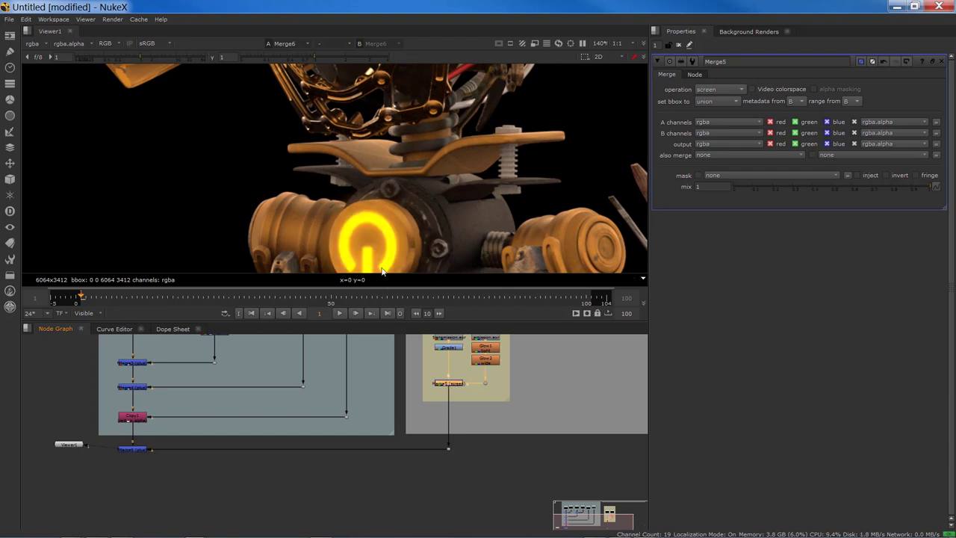
{"action": "middle_click_drag", "start_coordinate": [366, 190], "coordinate": [298, 205]}
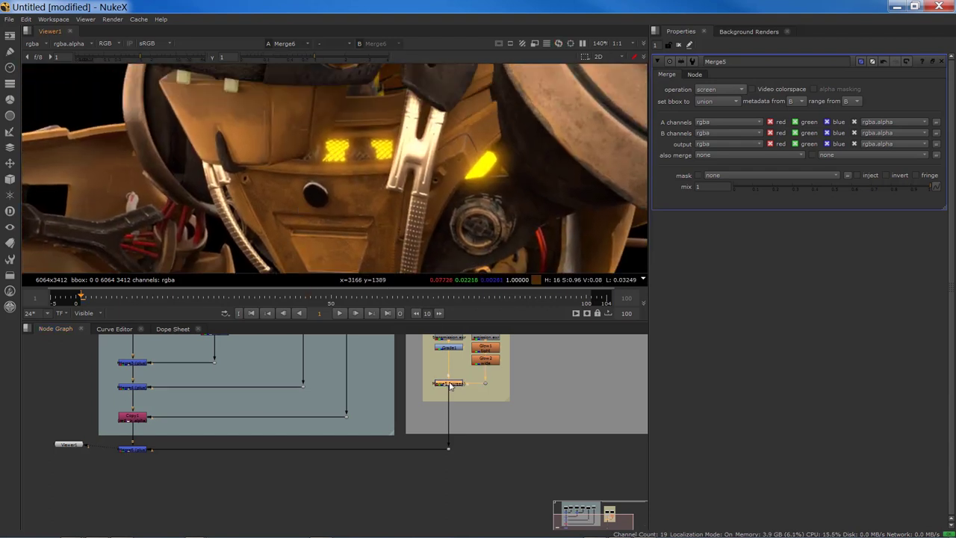
{"action": "key", "text": "d"}
{"action": "key", "text": "d"}
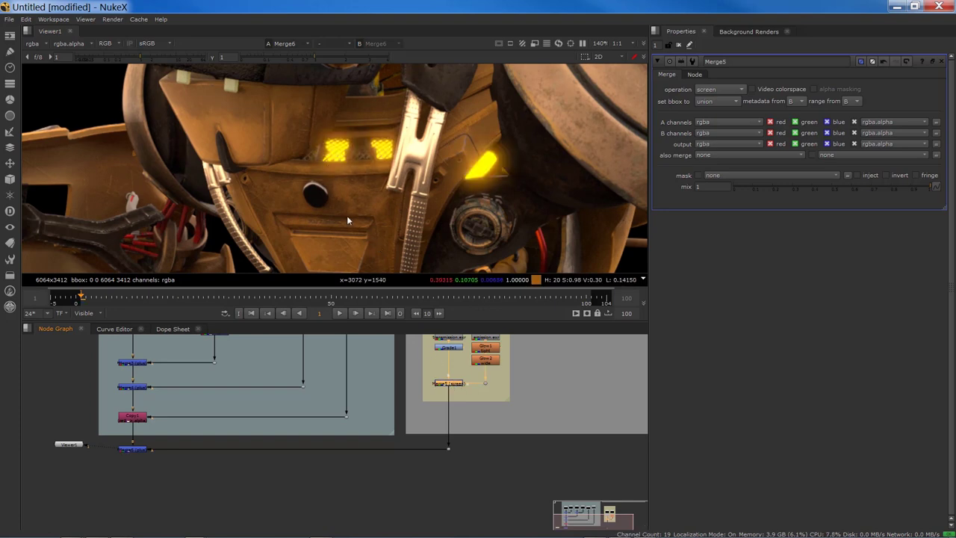
{"action": "middle_click_drag", "start_coordinate": [346, 215], "coordinate": [358, 254]}
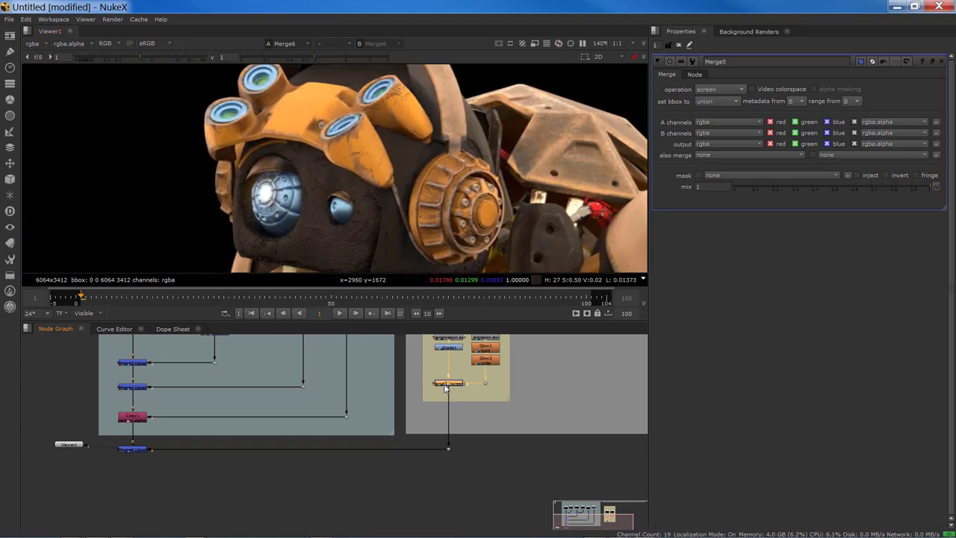
Compare the image with Merge5 disabled and enabled, and set the multiply of Grade1 to 5
{"action": "key", "text": "d"}
{"action": "key", "text": "d"}
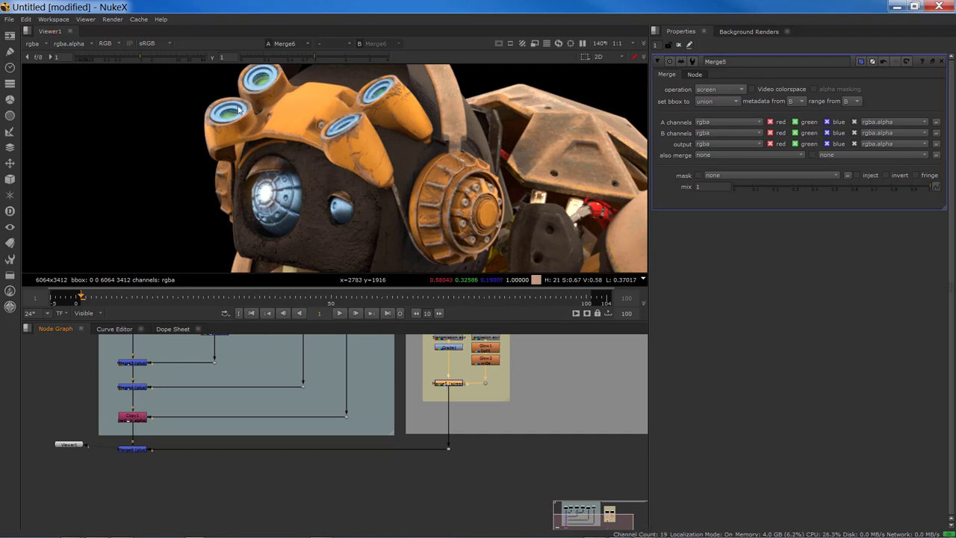
{"action": "scroll", "coordinate": [431, 416], "scroll_direction": "up", "scroll_amount": 2}
{"action": "double_click", "coordinate": [448, 384]}
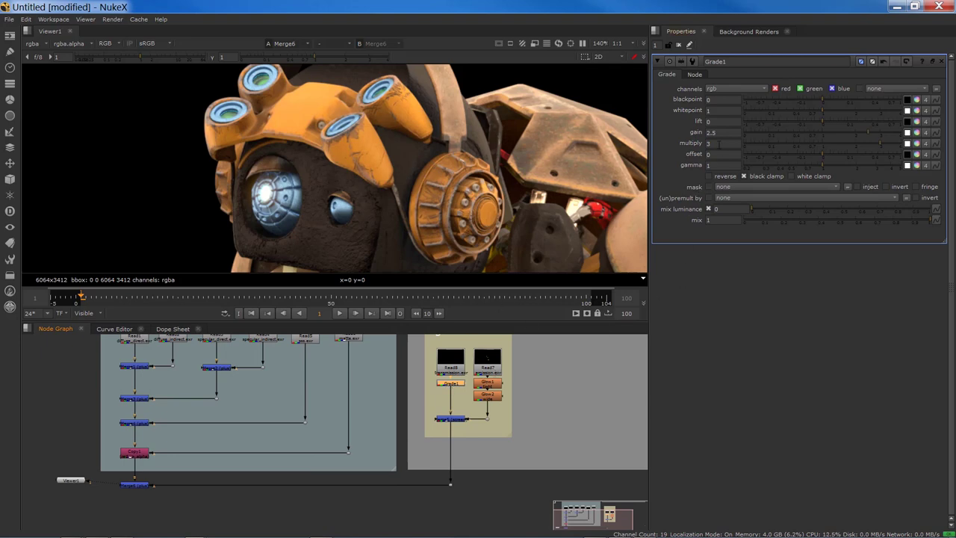
{"action": "left_click", "coordinate": [719, 143]}
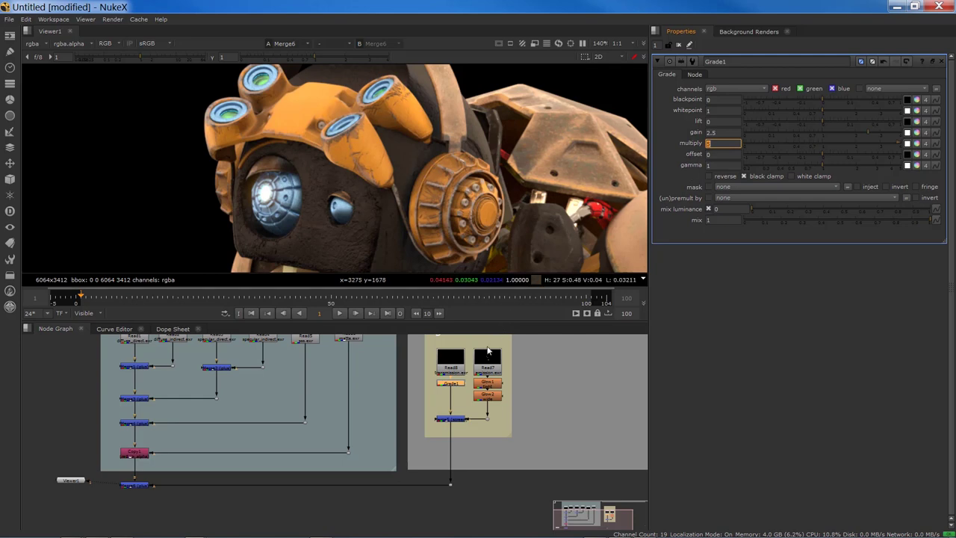
Toggle Merge5 off and on to compare the robot's eye with and without the merged light pass
{"action": "left_click", "coordinate": [453, 418]}
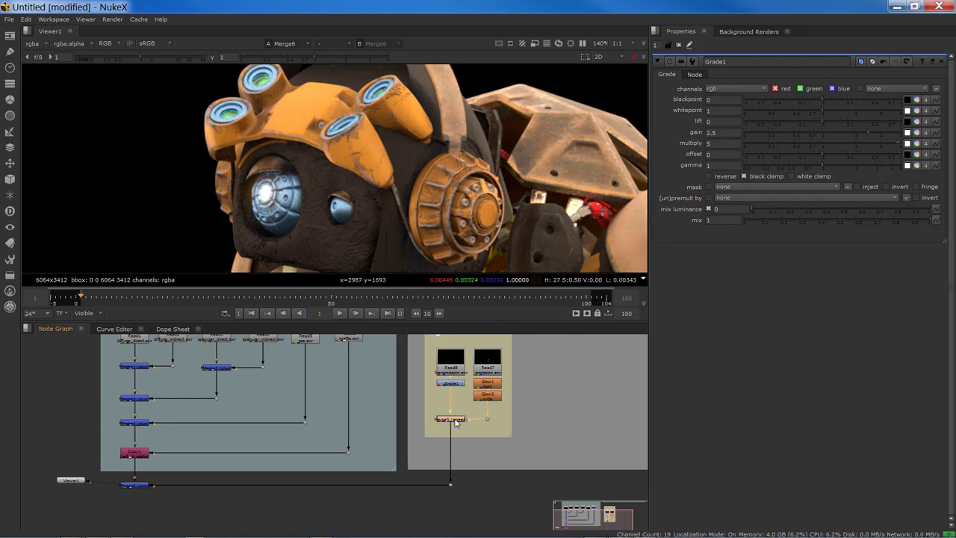
{"action": "key", "text": "d"}
{"action": "key", "text": "d"}
{"action": "key", "text": "d"}
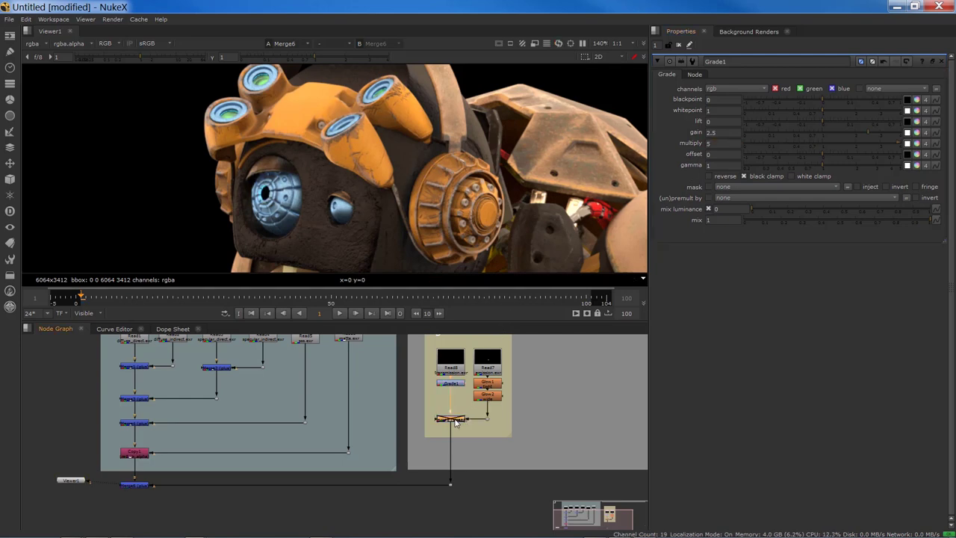
{"action": "key", "text": "d"}
{"action": "left_click", "coordinate": [336, 506]}
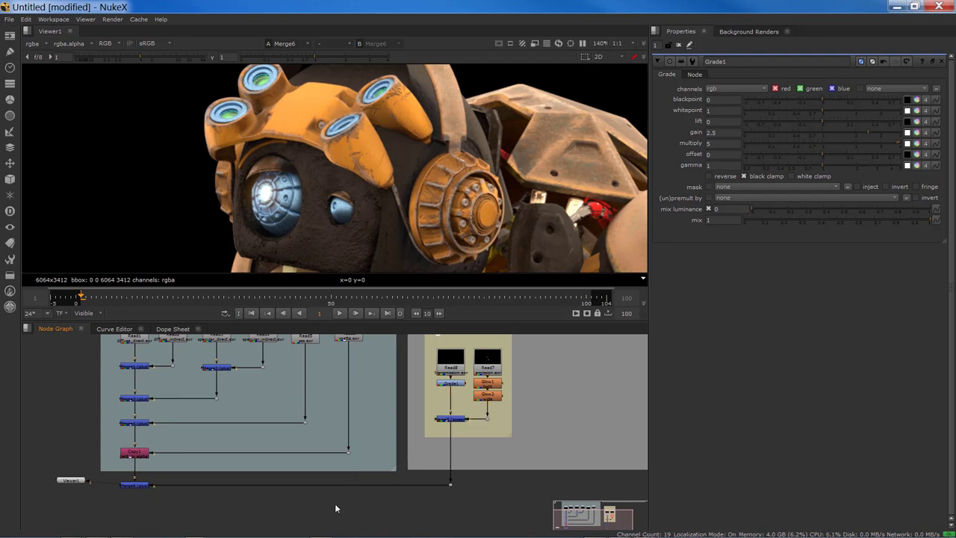
Add a backdrop node inside Auxilary Passes and fit it as a narrow column beside the Light Passes backdrop
{"action": "middle_click_drag", "start_coordinate": [223, 520], "coordinate": [261, 483]}
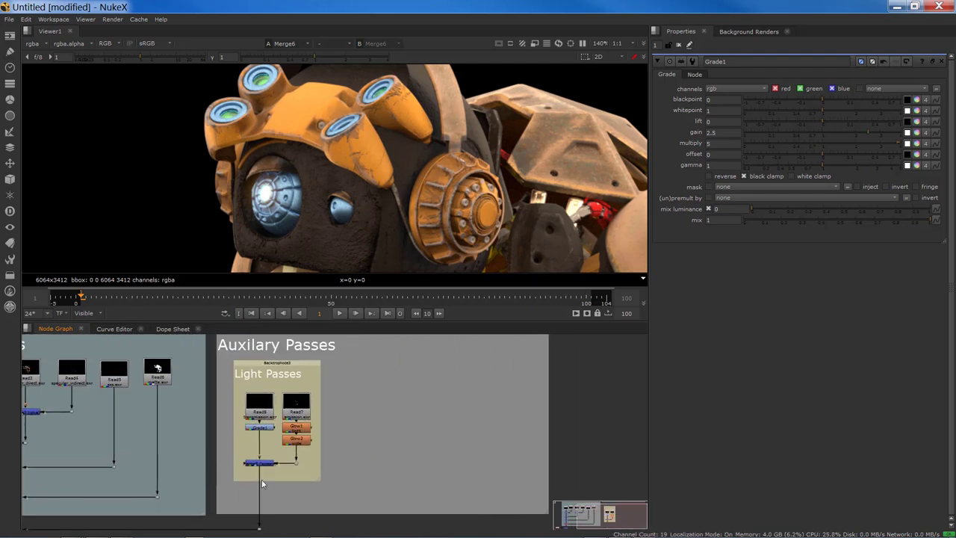
{"action": "scroll", "coordinate": [345, 428], "scroll_direction": "up", "scroll_amount": 2}
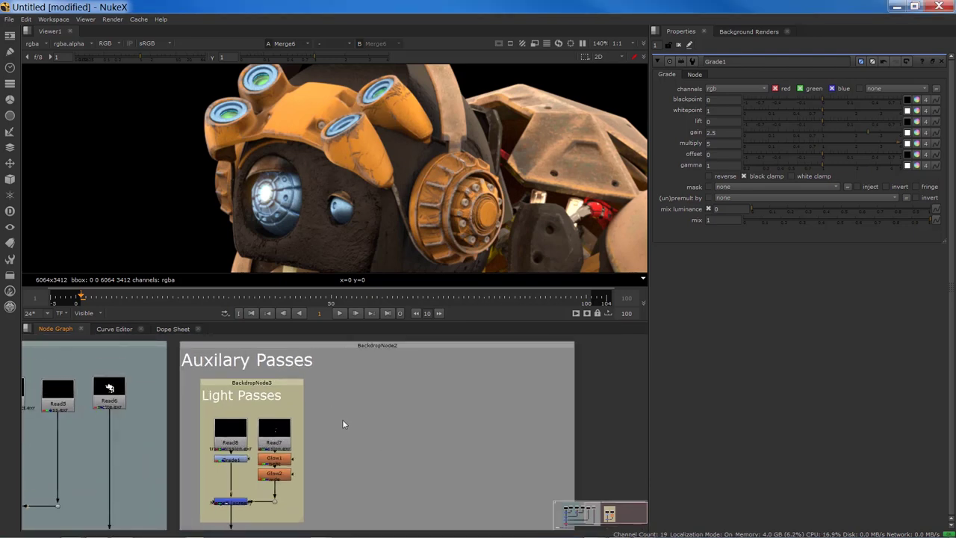
{"action": "key", "text": "Tab"}
{"action": "type", "text": "backdrop"}
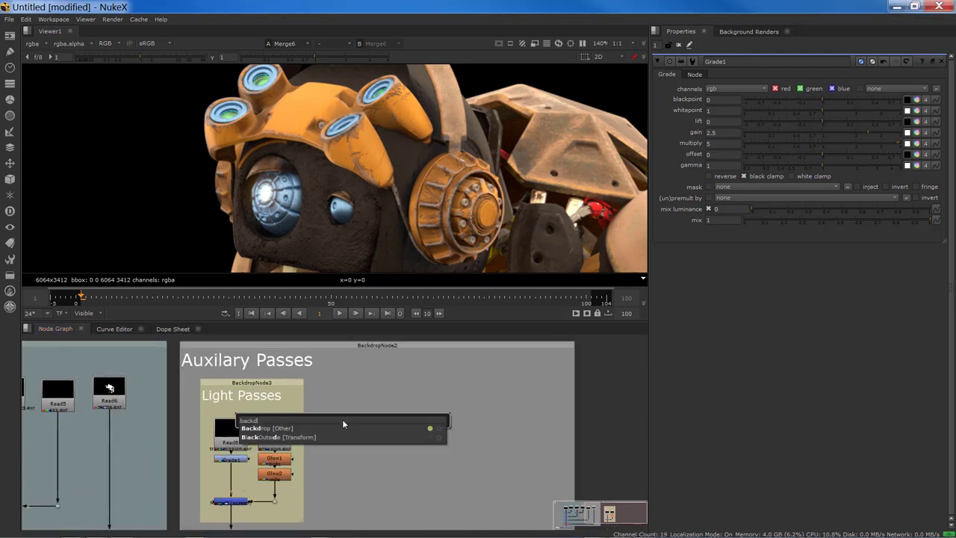
{"action": "key", "text": "Return"}
{"action": "left_click_drag", "start_coordinate": [557, 394], "coordinate": [377, 522]}
Label the new backdrop AO and set its font size to 35
{"action": "left_click", "coordinate": [747, 93]}
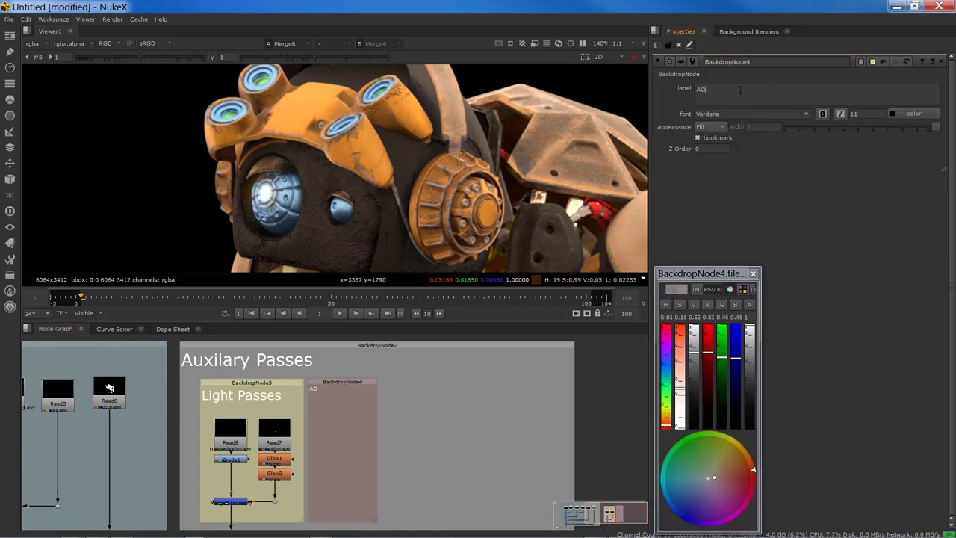
{"action": "type", "text": "AO"}
{"action": "left_click", "coordinate": [867, 114]}
{"action": "type", "text": "35"}
Place the ambient occlusion Read node inside the AO backdrop and view its whole image in the viewer
{"action": "left_click_drag", "start_coordinate": [588, 407], "coordinate": [347, 416]}
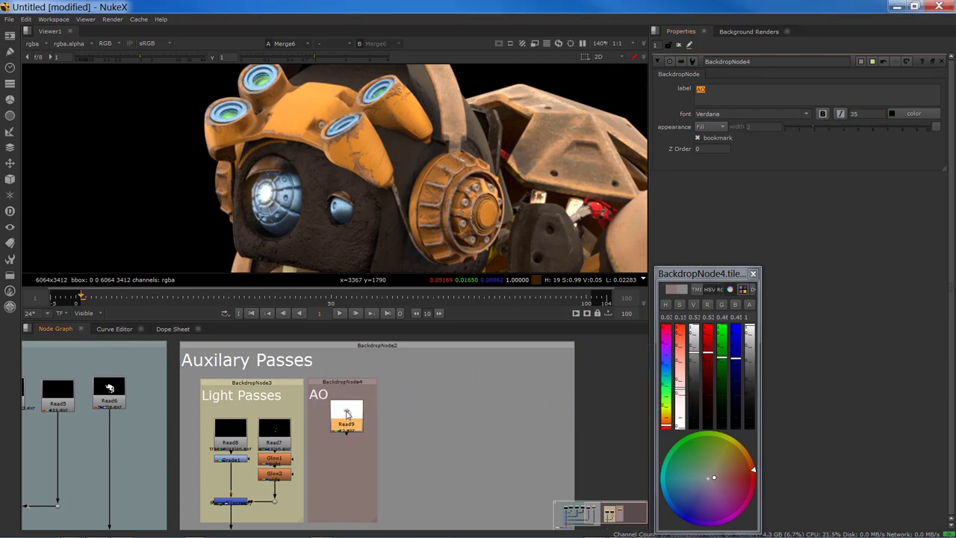
{"action": "key", "text": "1"}
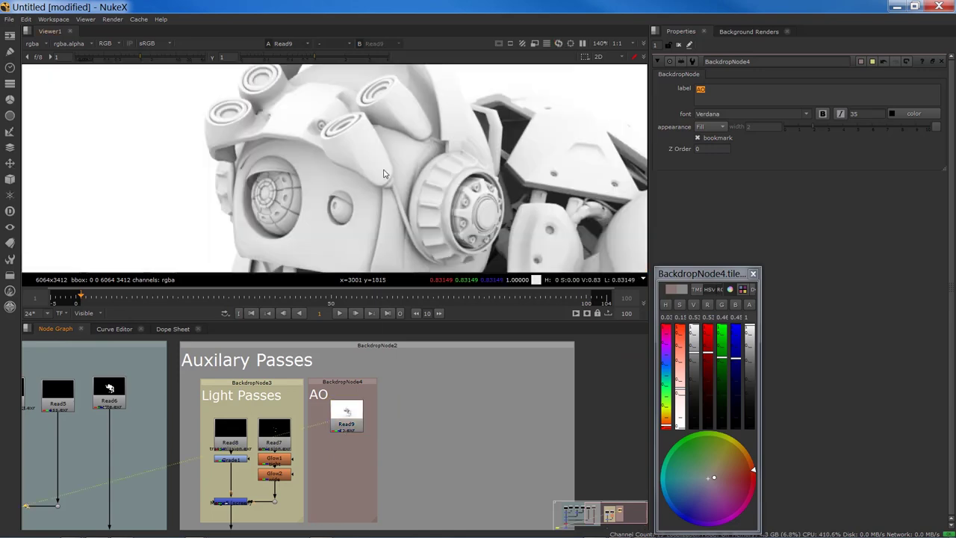
{"action": "key", "text": "f"}
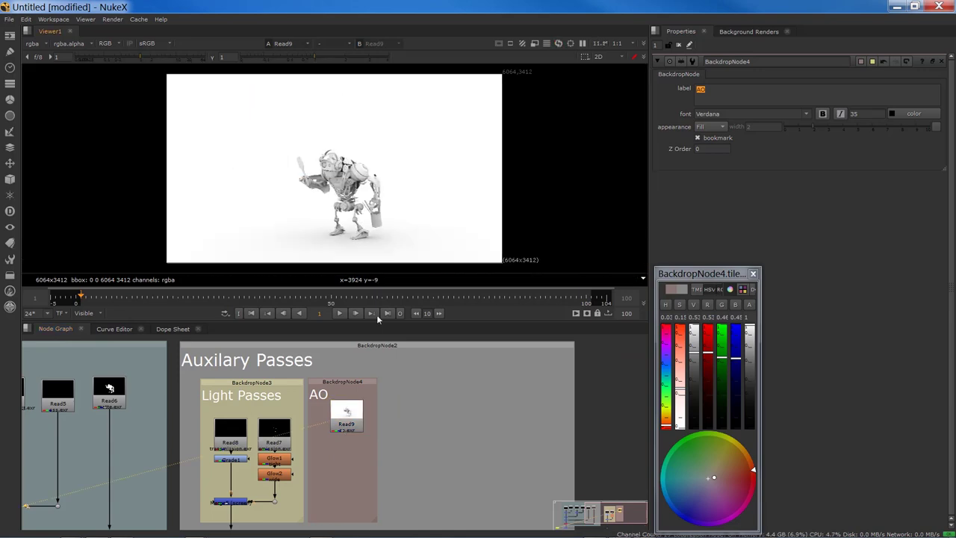
{"action": "left_click_drag", "start_coordinate": [345, 422], "coordinate": [346, 432]}
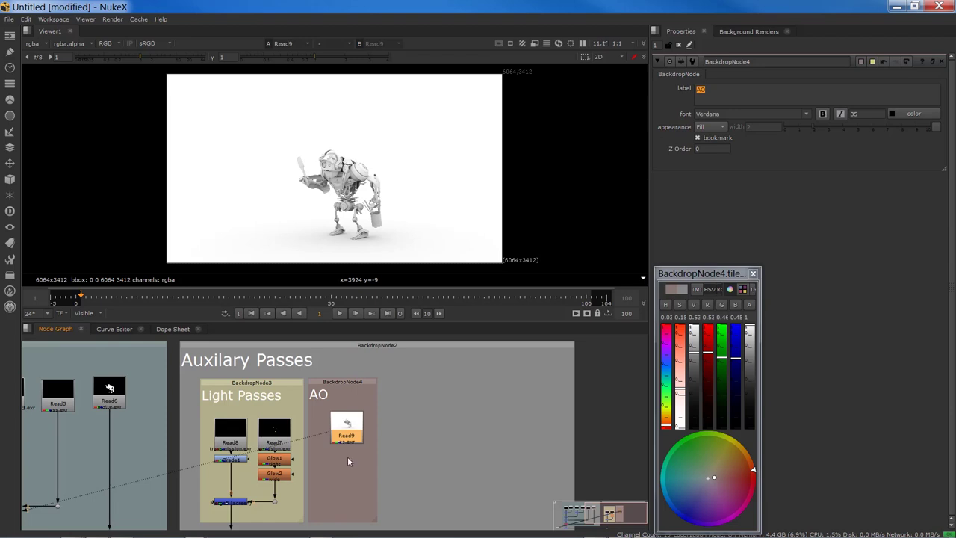
Add a Merge node under Merge6, with the AO pass as input A and Merge6 as input B
{"action": "key", "text": "f"}
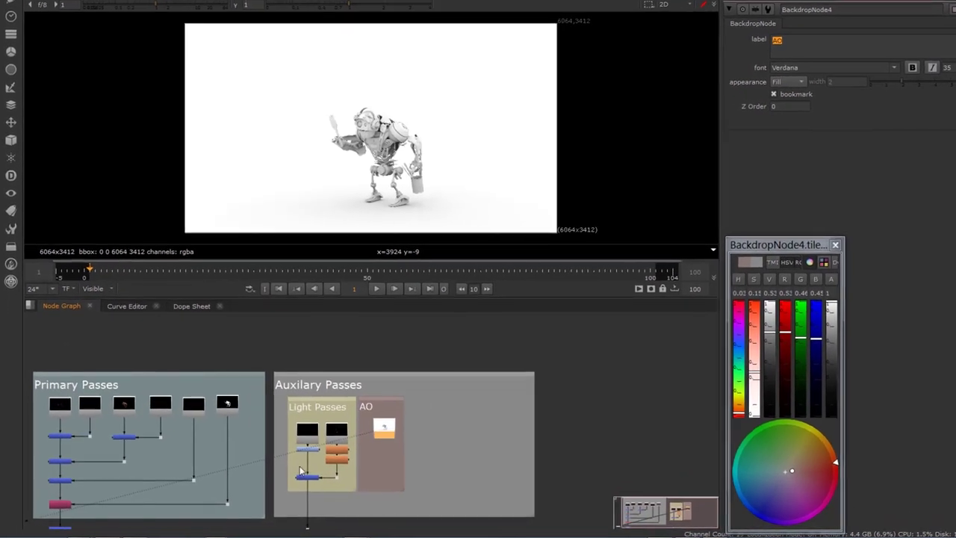
{"action": "middle_click_drag", "start_coordinate": [301, 471], "coordinate": [362, 387]}
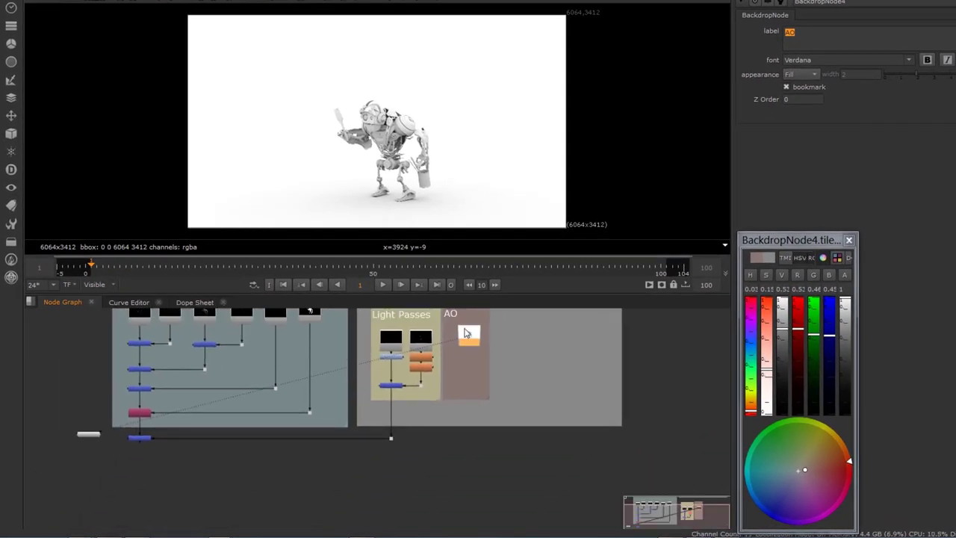
{"action": "key", "text": "m"}
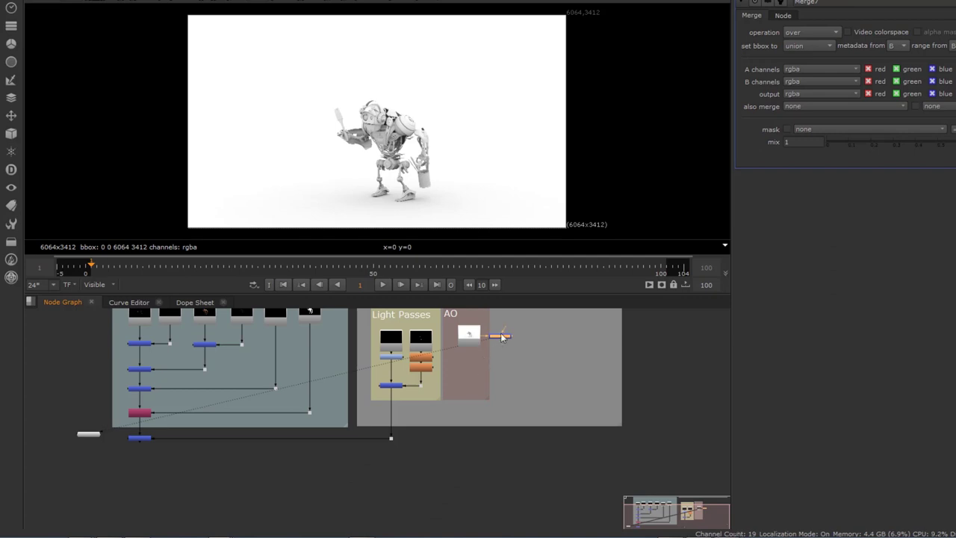
{"action": "left_click_drag", "start_coordinate": [499, 338], "coordinate": [138, 458]}
{"action": "scroll", "coordinate": [137, 459], "scroll_direction": "up", "scroll_amount": 6}
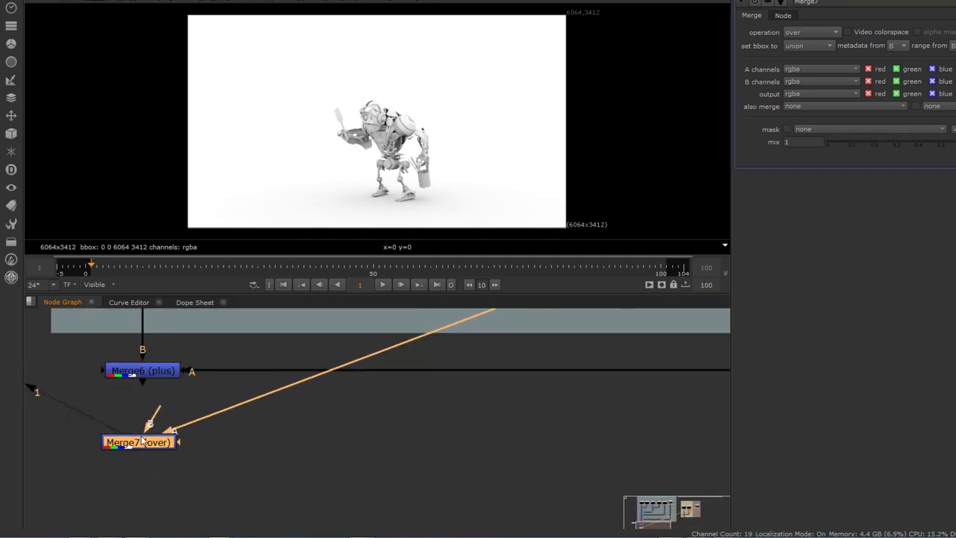
{"action": "left_click_drag", "start_coordinate": [151, 421], "coordinate": [142, 373]}
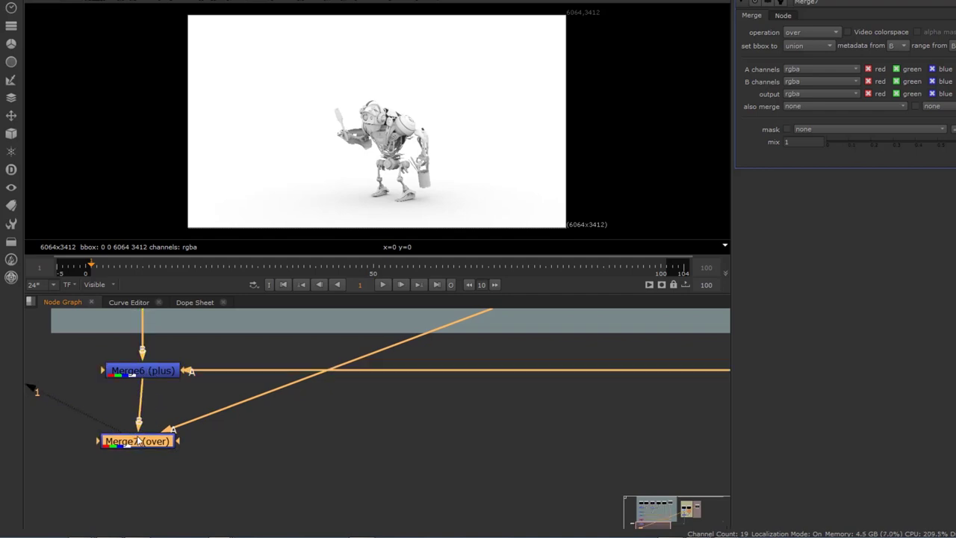
{"action": "left_click_drag", "start_coordinate": [137, 441], "coordinate": [136, 434]}
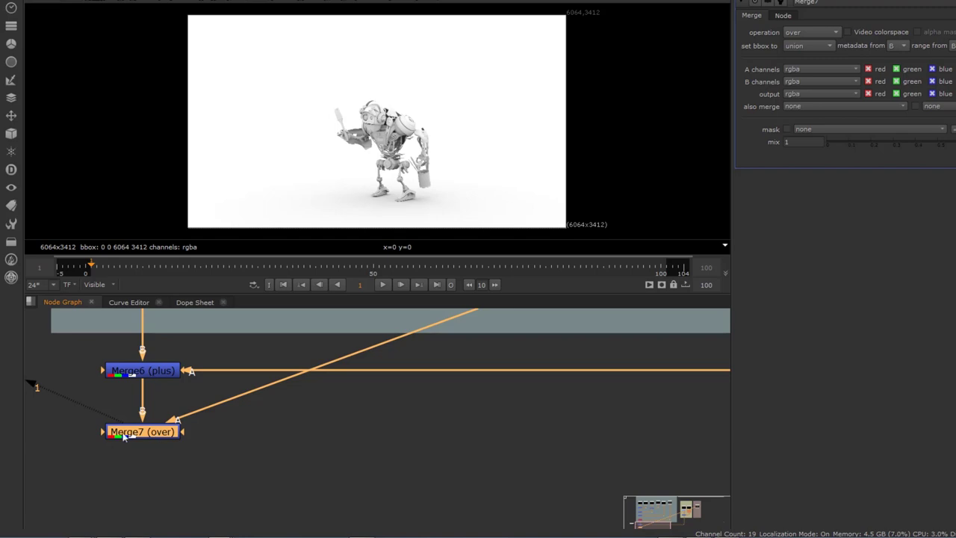
Try the plus operation on Merge7 and inspect the robot in the viewer
{"action": "left_click", "coordinate": [829, 34]}
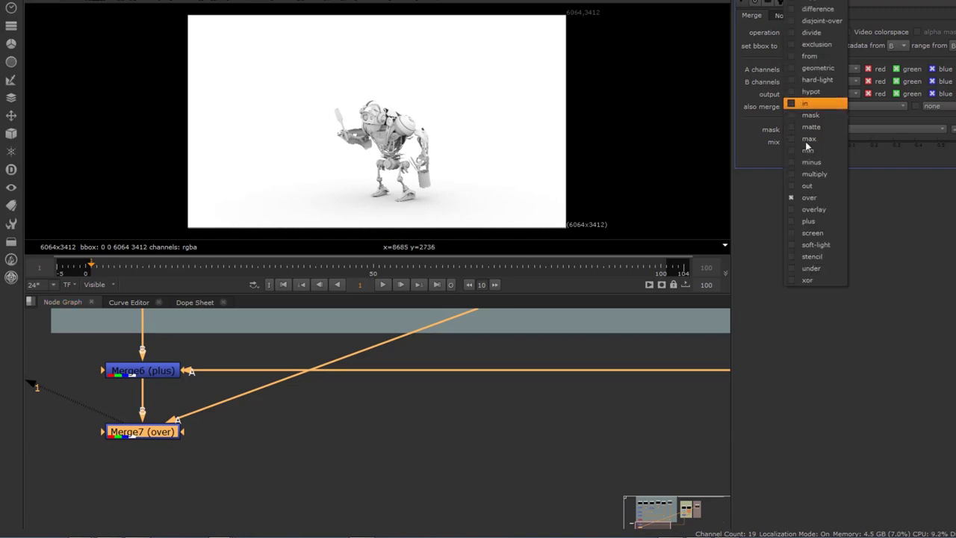
{"action": "left_click", "coordinate": [807, 222]}
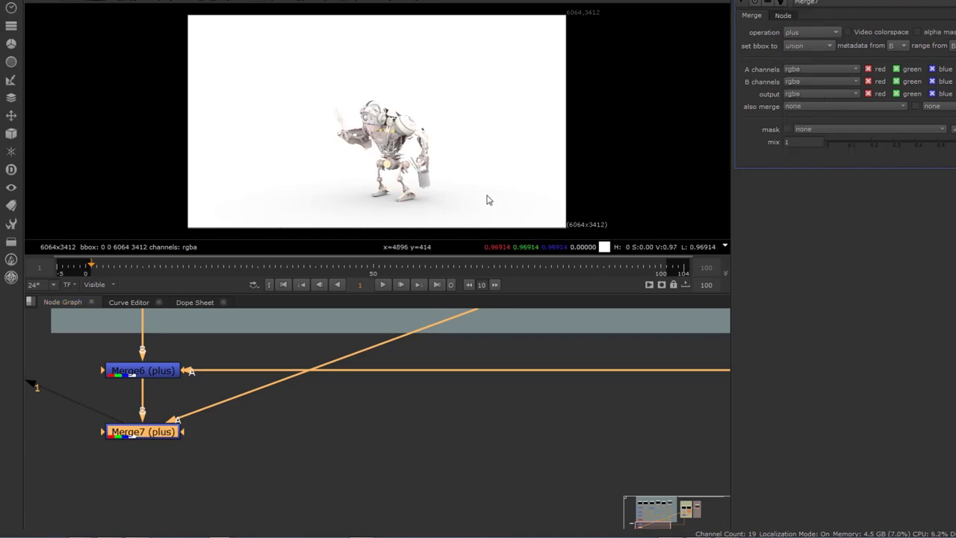
{"action": "scroll", "coordinate": [363, 128], "scroll_direction": "up", "scroll_amount": 3}
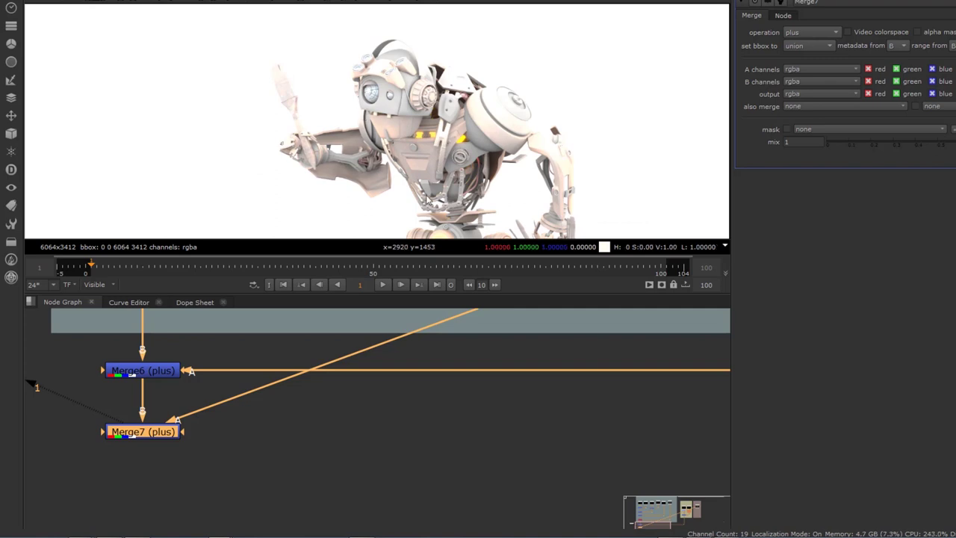
{"action": "scroll", "coordinate": [405, 138], "scroll_direction": "down", "scroll_amount": 3}
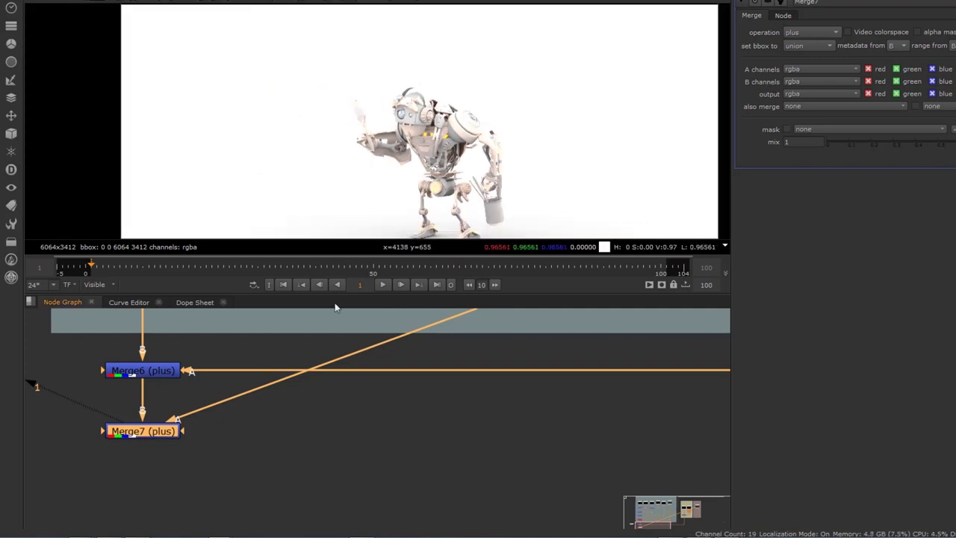
Set the operation of Merge7 to multiply and move the Viewer1 node directly below it
{"action": "left_click", "coordinate": [791, 33]}
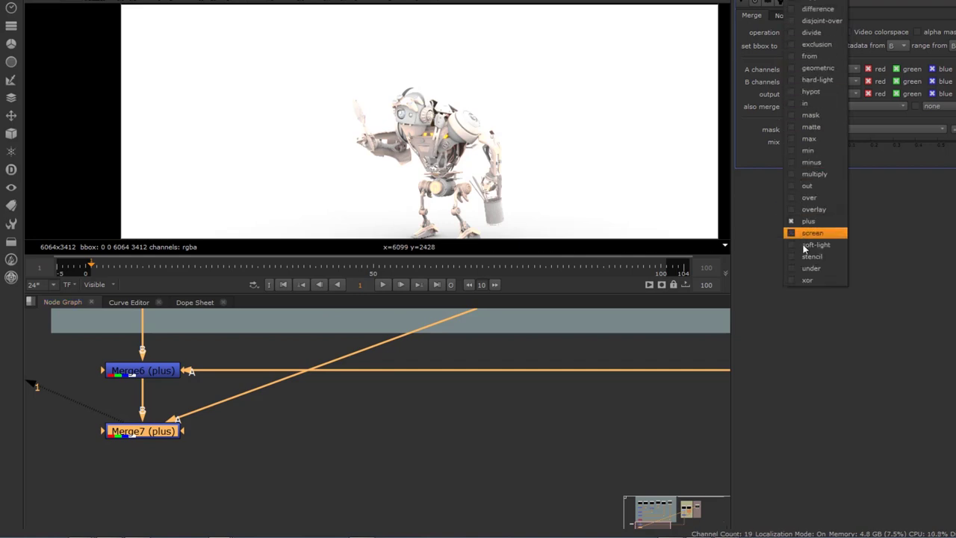
{"action": "left_click", "coordinate": [813, 174]}
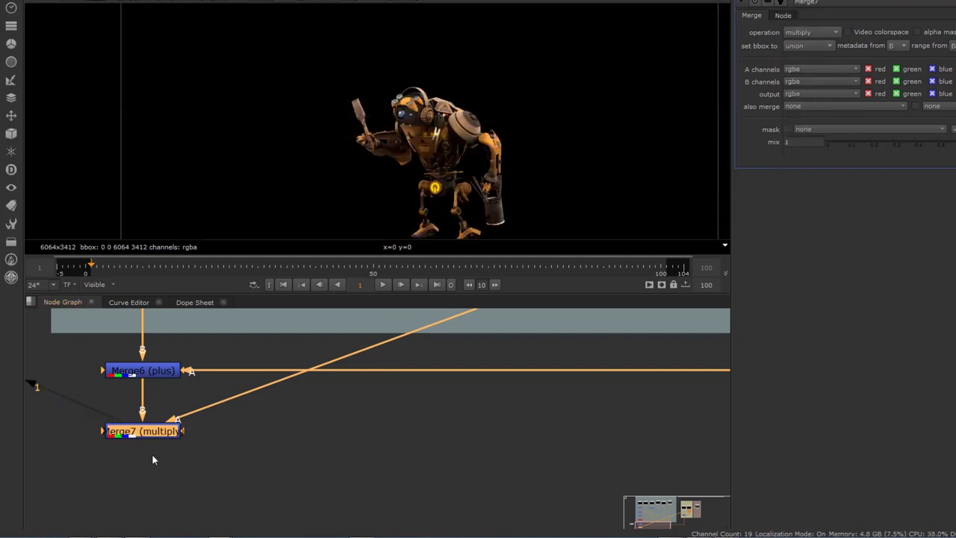
{"action": "middle_click_drag", "start_coordinate": [145, 458], "coordinate": [280, 437]}
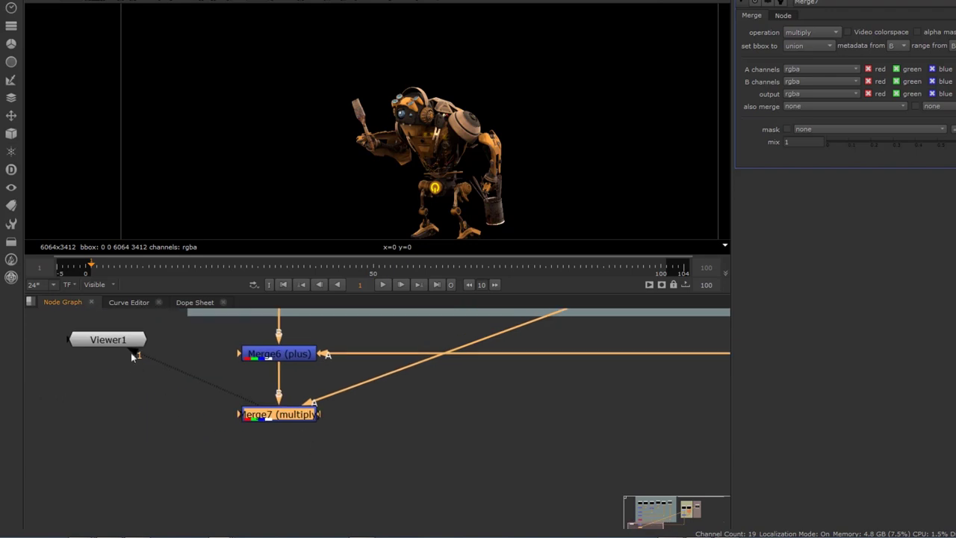
{"action": "left_click_drag", "start_coordinate": [131, 353], "coordinate": [287, 517]}
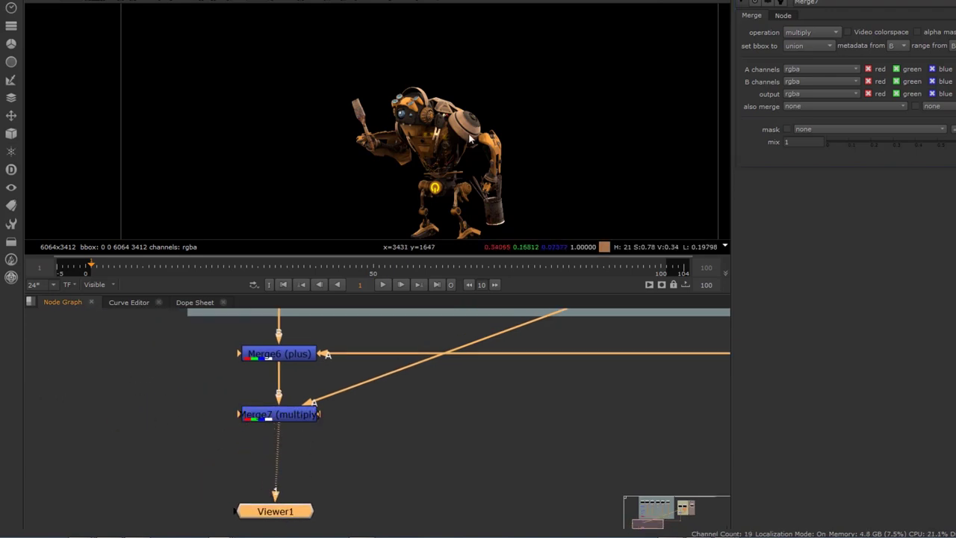
Toggle Merge7 off and on to compare the robot's torso with and without the multiplied AO pass, keeping mix at 1
{"action": "scroll", "coordinate": [446, 179], "scroll_direction": "up", "scroll_amount": 4}
{"action": "scroll", "coordinate": [445, 174], "scroll_direction": "down", "scroll_amount": 5}
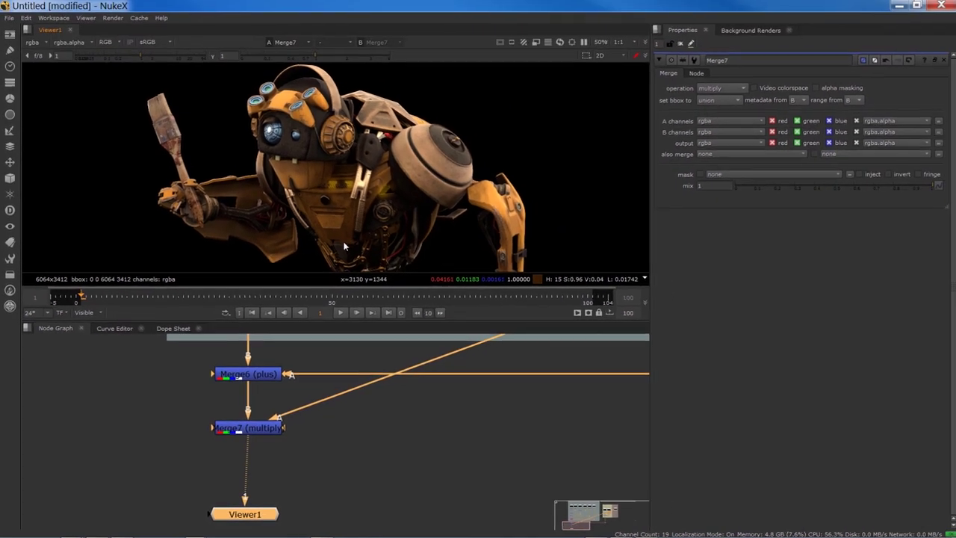
{"action": "left_click", "coordinate": [247, 427]}
{"action": "key", "text": "d"}
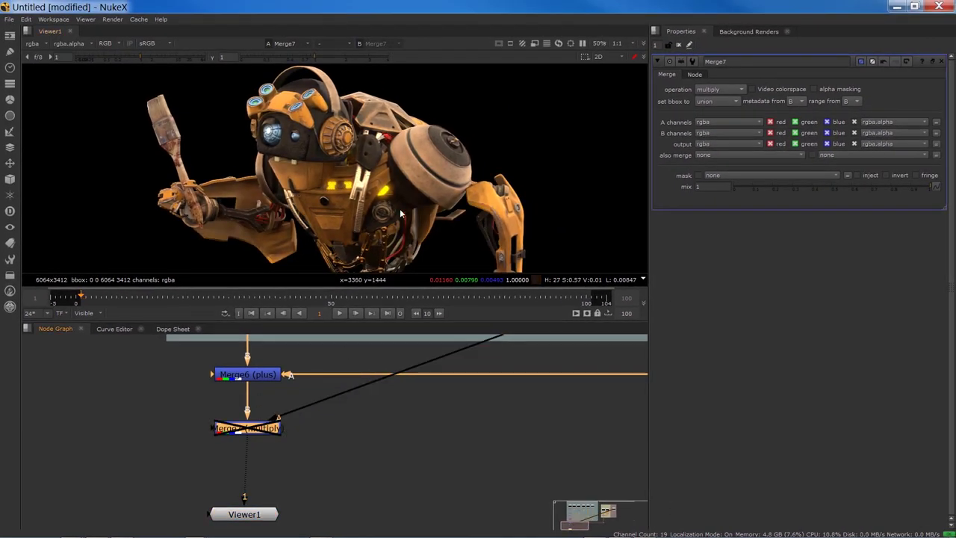
{"action": "key", "text": "d"}
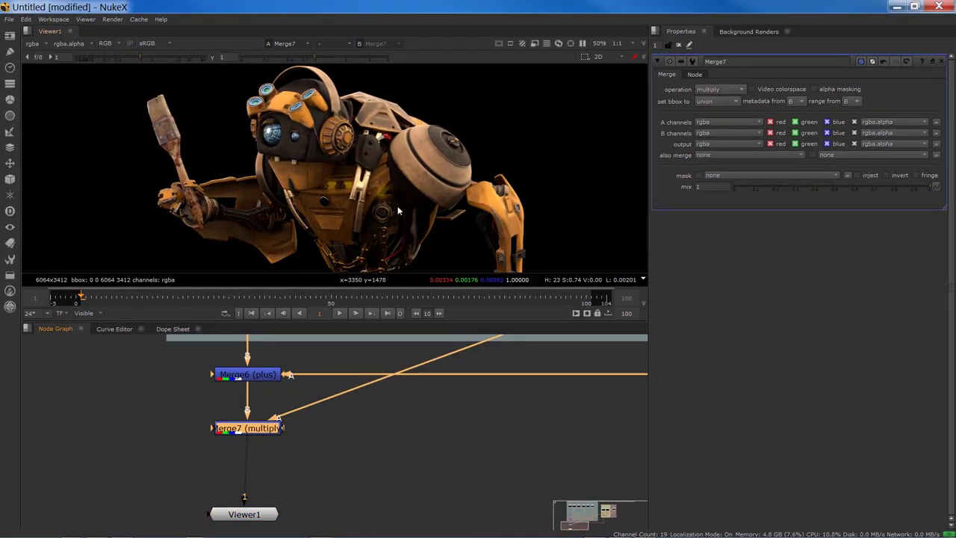
{"action": "scroll", "coordinate": [396, 208], "scroll_direction": "up", "scroll_amount": 4}
{"action": "key", "text": "d"}
{"action": "key", "text": "d"}
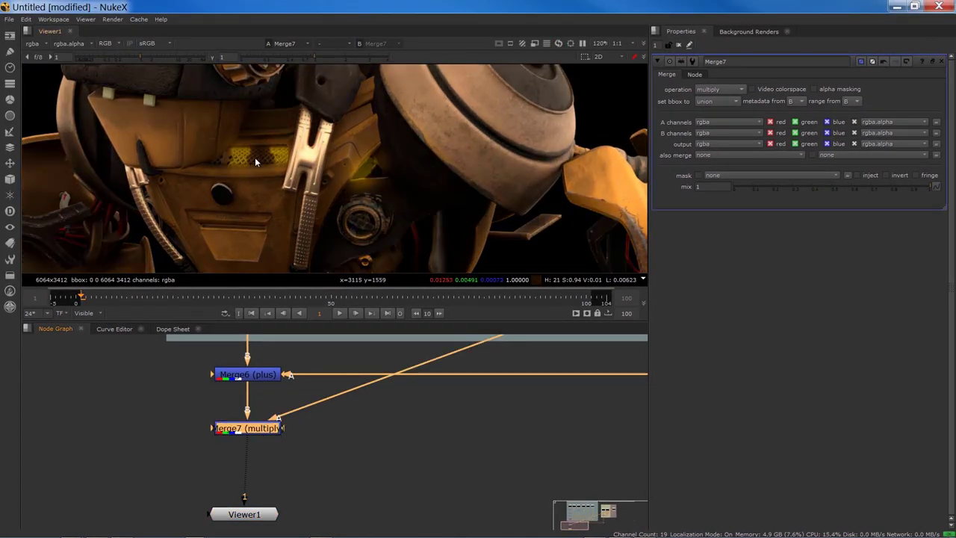
{"action": "key", "text": "d"}
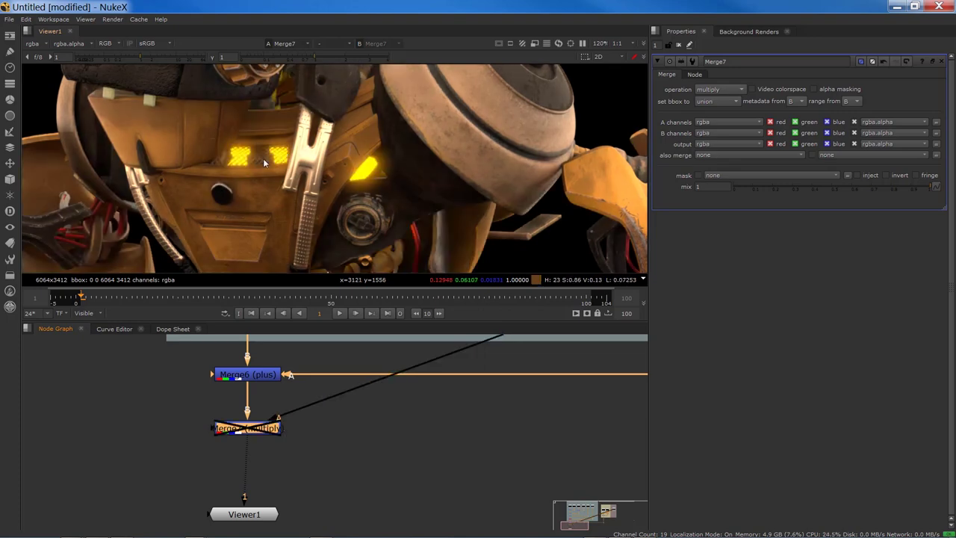
{"action": "key", "text": "d"}
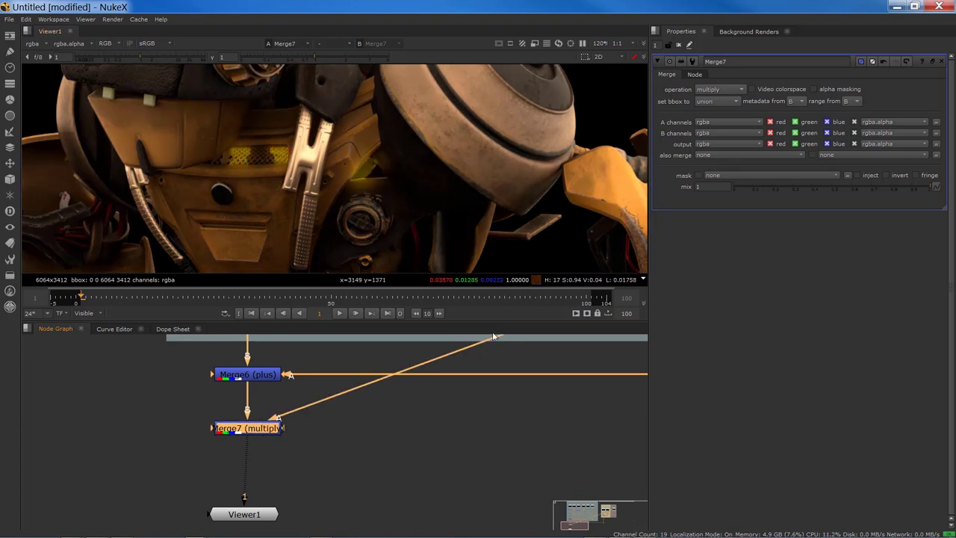
{"action": "left_click_drag", "start_coordinate": [918, 186], "coordinate": [939, 189]}
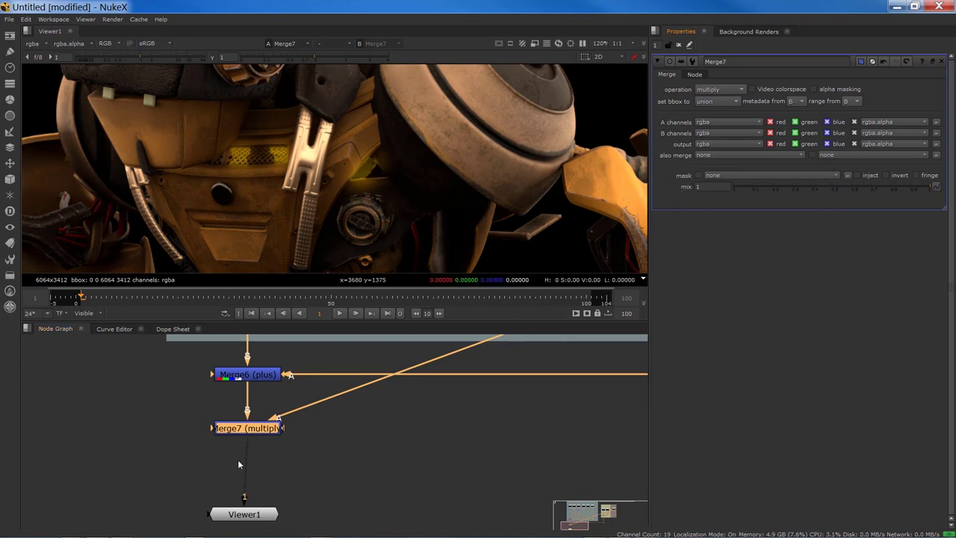
Insert a Dot in the connection from the AO pass to Merge7 and place it as a right-angled elbow
{"action": "scroll", "coordinate": [283, 456], "scroll_direction": "down", "scroll_amount": 6}
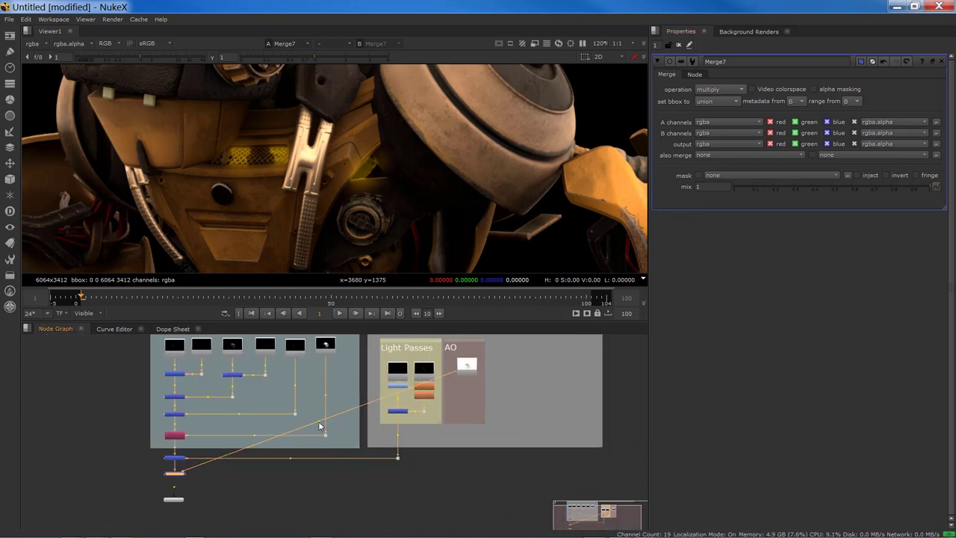
{"action": "left_click_drag", "start_coordinate": [319, 424], "coordinate": [467, 476], "text": "ctrl"}
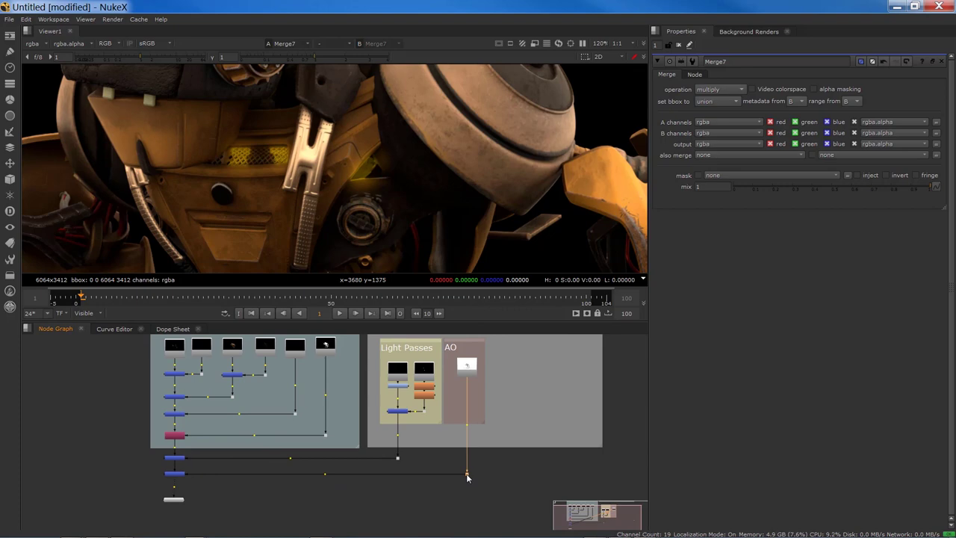
Add a ColorCorrect node directly under Read9 (ao.exr) and label it "ao"
{"action": "scroll", "coordinate": [482, 382], "scroll_direction": "up", "scroll_amount": 5}
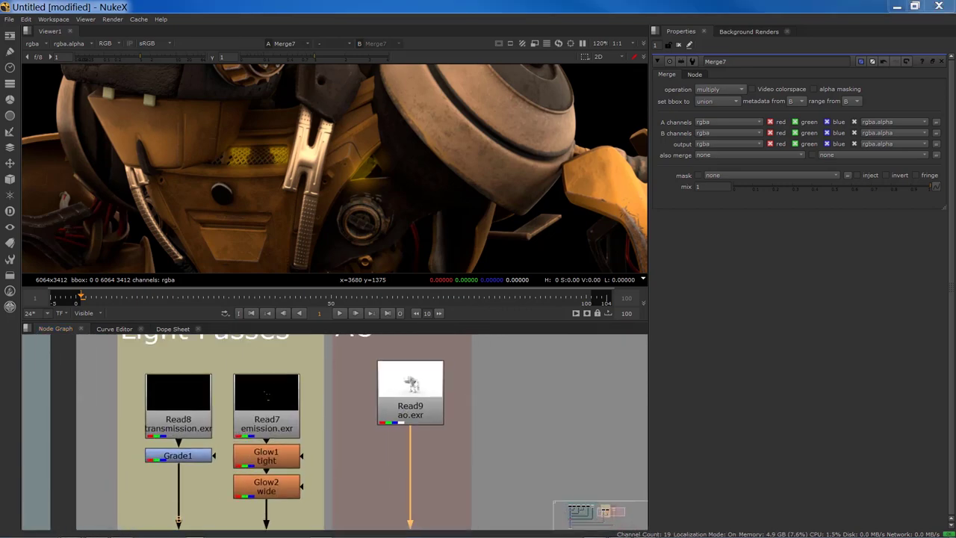
{"action": "left_click", "coordinate": [400, 401]}
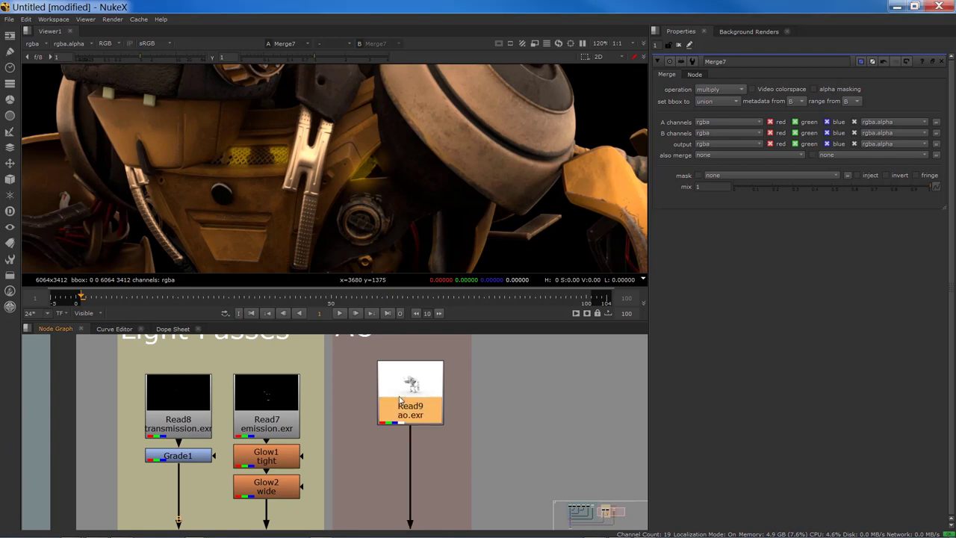
{"action": "key", "text": "c"}
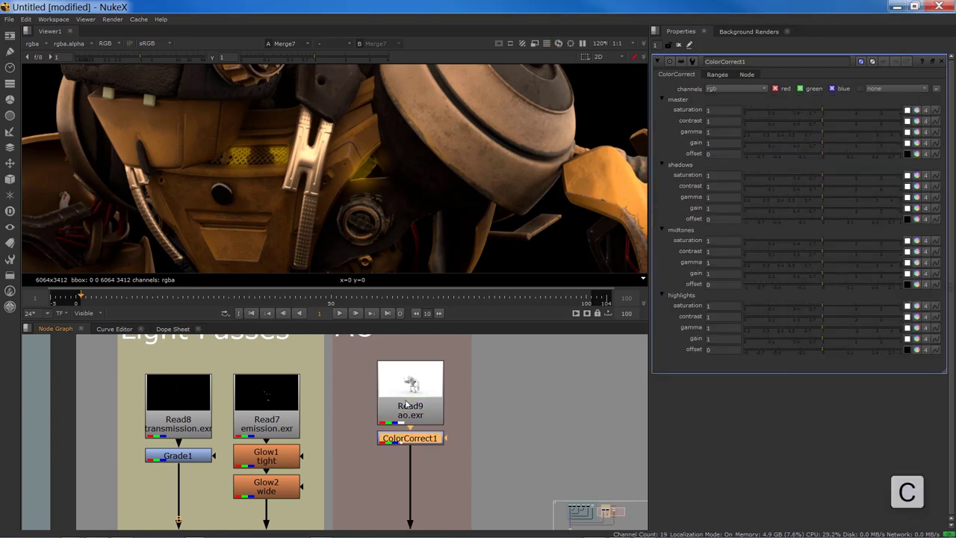
{"action": "left_click", "coordinate": [743, 75]}
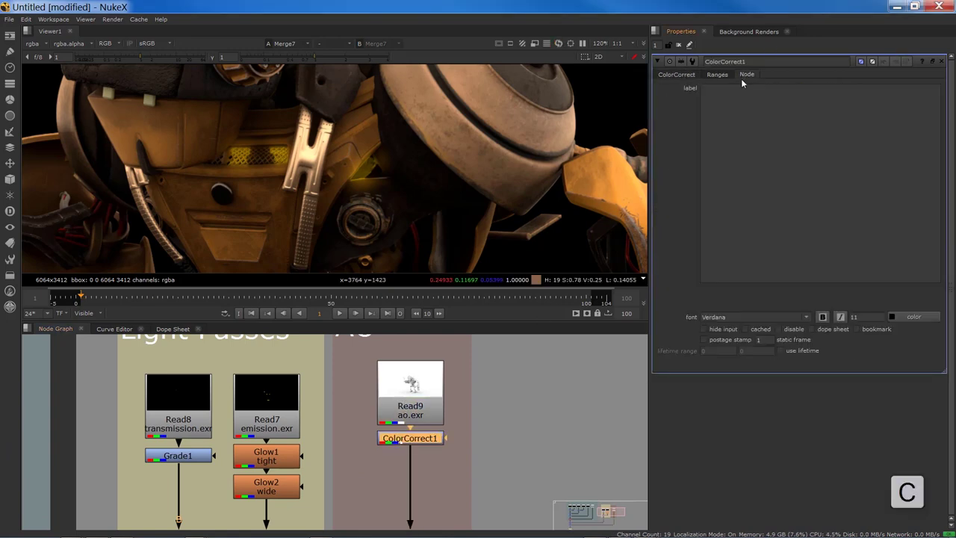
{"action": "left_click", "coordinate": [735, 96]}
{"action": "type", "text": "a"}
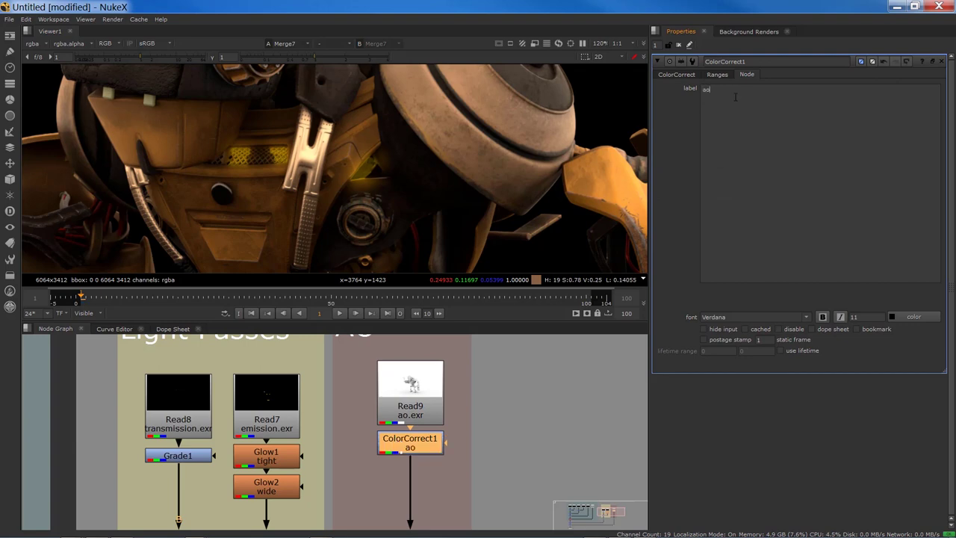
{"action": "type", "text": "o"}
{"action": "key", "text": "Return"}
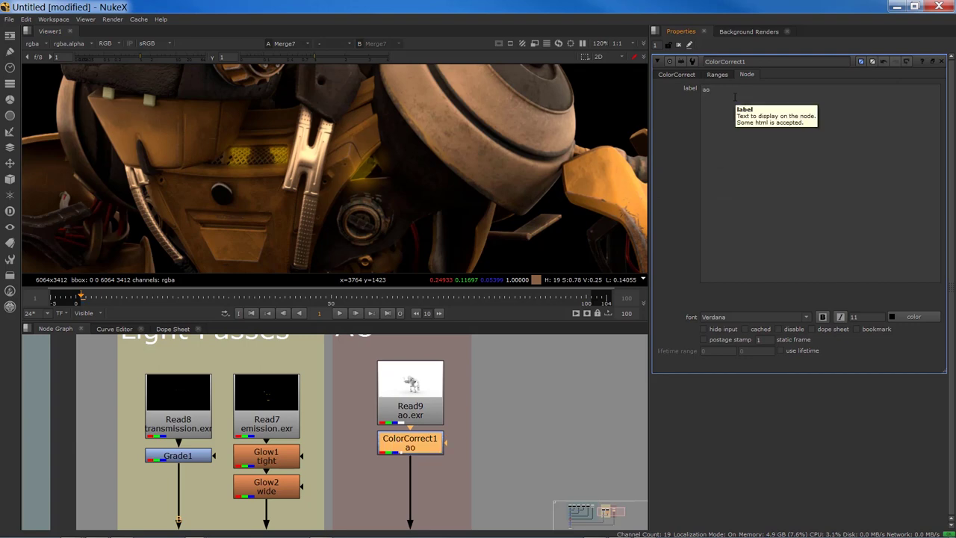
Set the master gamma of ColorCorrect1 to 3.5 while viewing more of the robot
{"action": "left_click", "coordinate": [664, 74]}
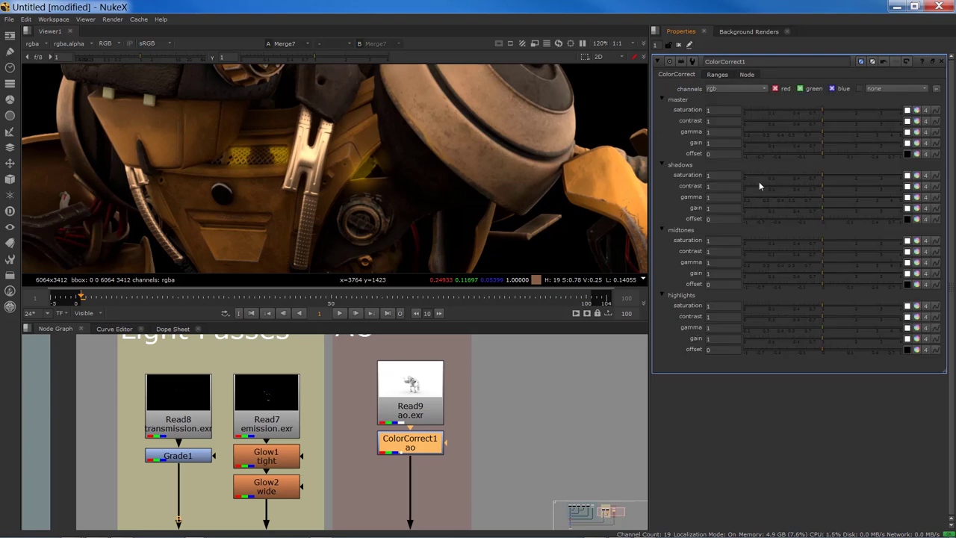
{"action": "scroll", "coordinate": [398, 158], "scroll_direction": "down", "scroll_amount": 1}
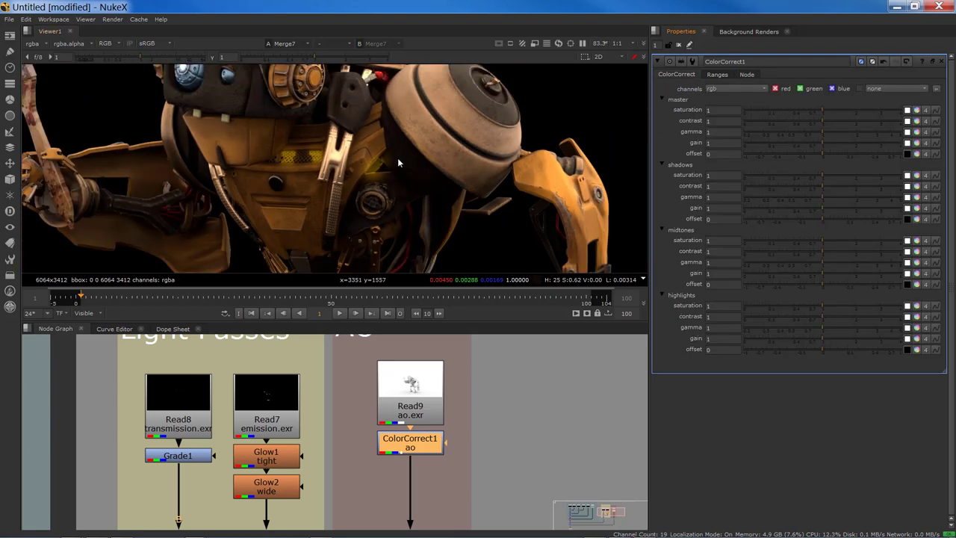
{"action": "scroll", "coordinate": [397, 157], "scroll_direction": "down", "scroll_amount": 1}
{"action": "scroll", "coordinate": [370, 190], "scroll_direction": "down", "scroll_amount": 2}
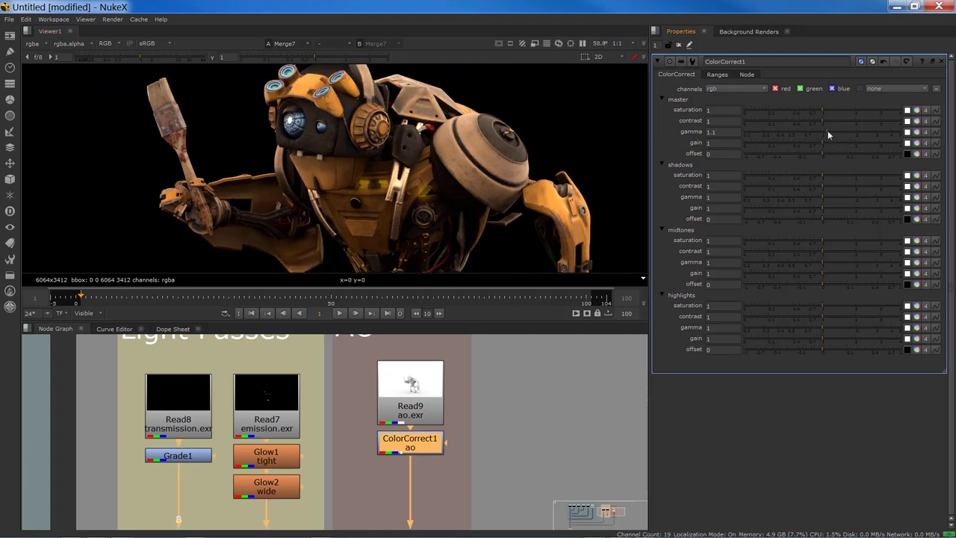
{"action": "left_click_drag", "start_coordinate": [826, 134], "coordinate": [889, 138]}
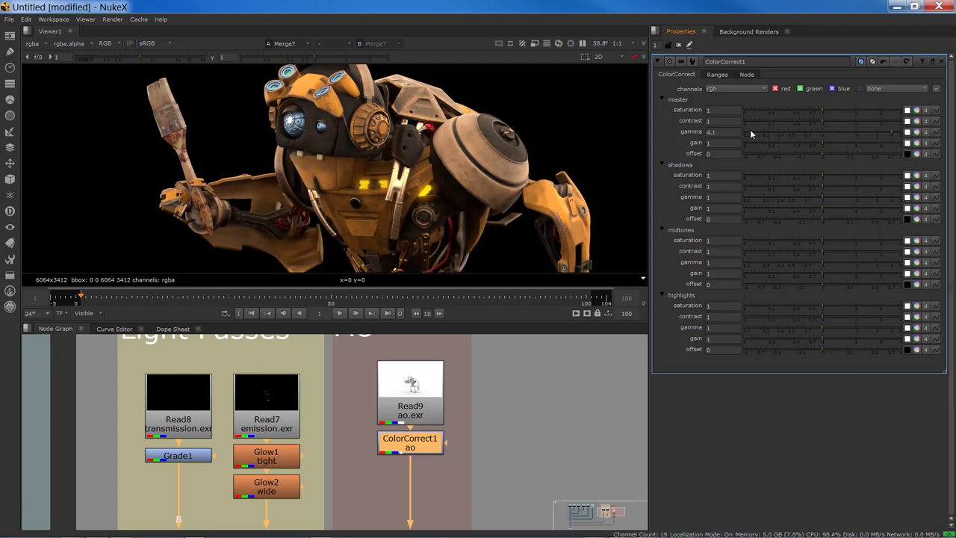
{"action": "left_click", "coordinate": [721, 131]}
{"action": "type", "text": "1.5"}
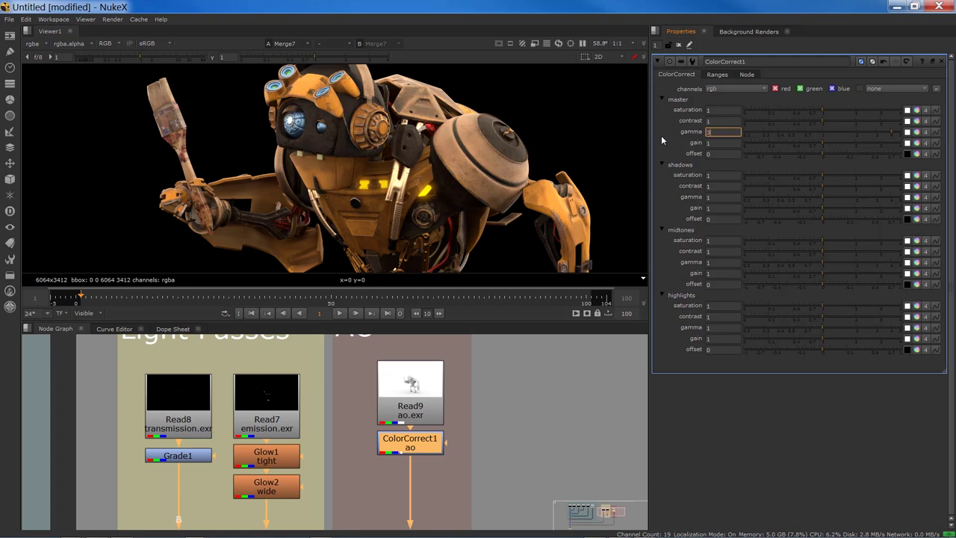
{"action": "key", "text": "Return"}
Toggle ColorCorrect1 off and on to compare the robot with and without the AO gamma correction
{"action": "left_click", "coordinate": [412, 445]}
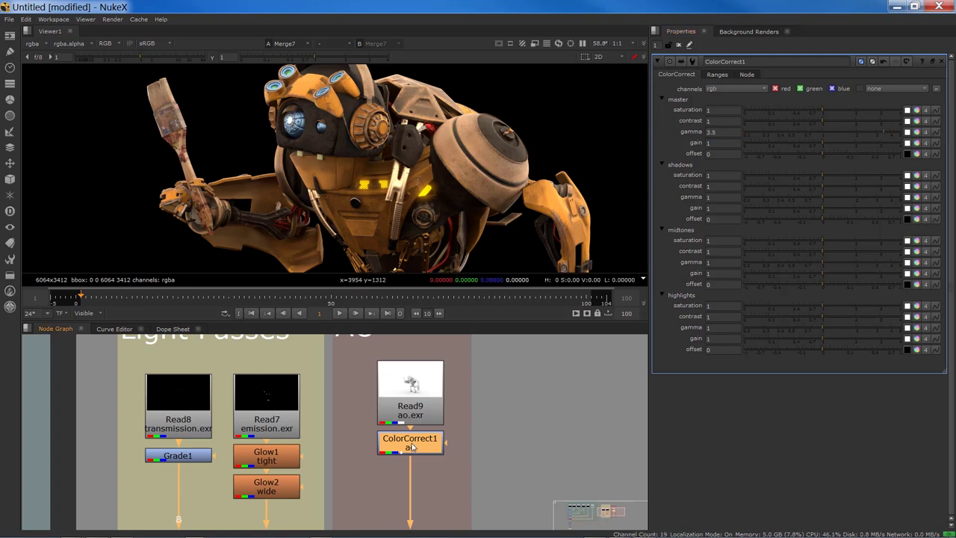
{"action": "key", "text": "d"}
{"action": "key", "text": "d"}
{"action": "key", "text": "d"}
{"action": "key", "text": "d"}
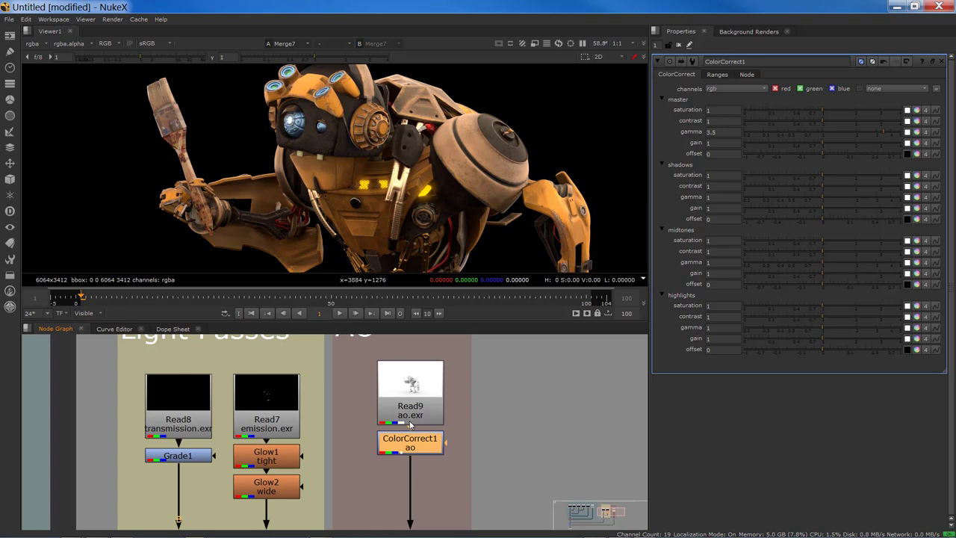
Add a Backdrop node beside the AO backdrop within the Auxiliary Passes area
{"action": "scroll", "coordinate": [409, 425], "scroll_direction": "down", "scroll_amount": 5}
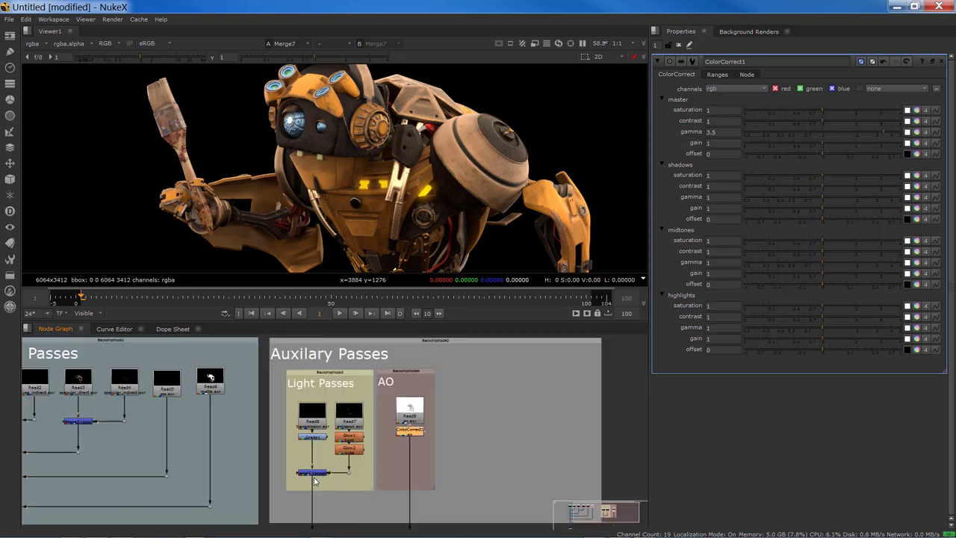
{"action": "scroll", "coordinate": [293, 449], "scroll_direction": "down", "scroll_amount": 2}
{"action": "scroll", "coordinate": [290, 460], "scroll_direction": "up", "scroll_amount": 3}
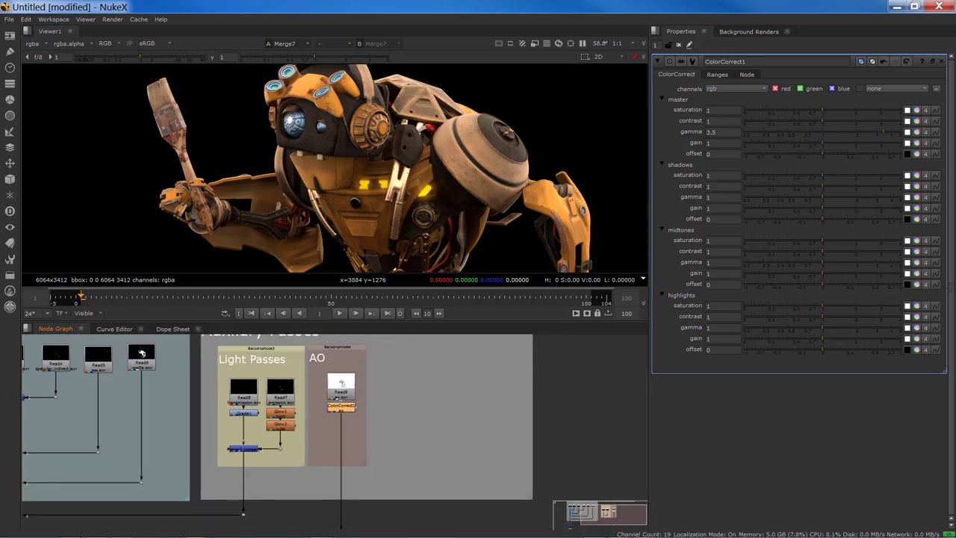
{"action": "left_click", "coordinate": [428, 378]}
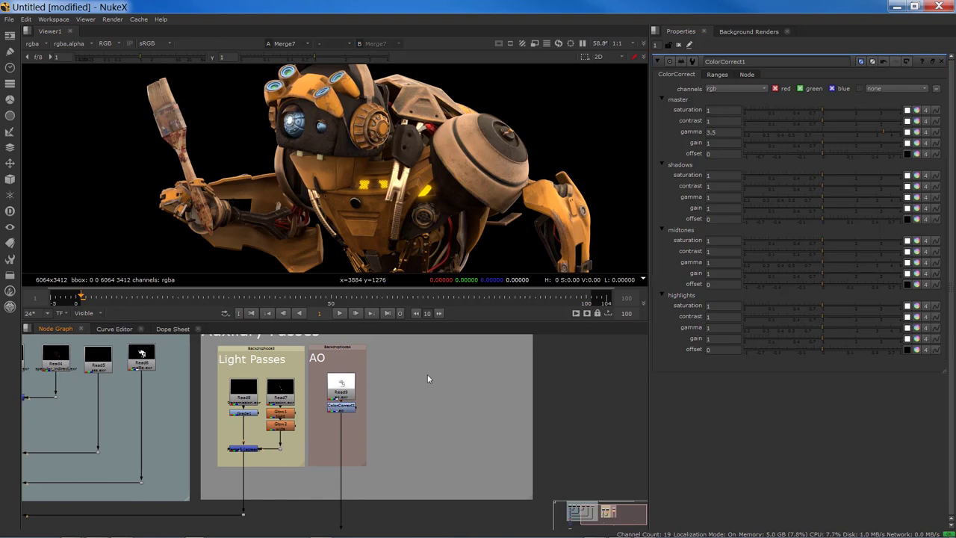
{"action": "key", "text": "Tab"}
{"action": "type", "text": "backdrop"}
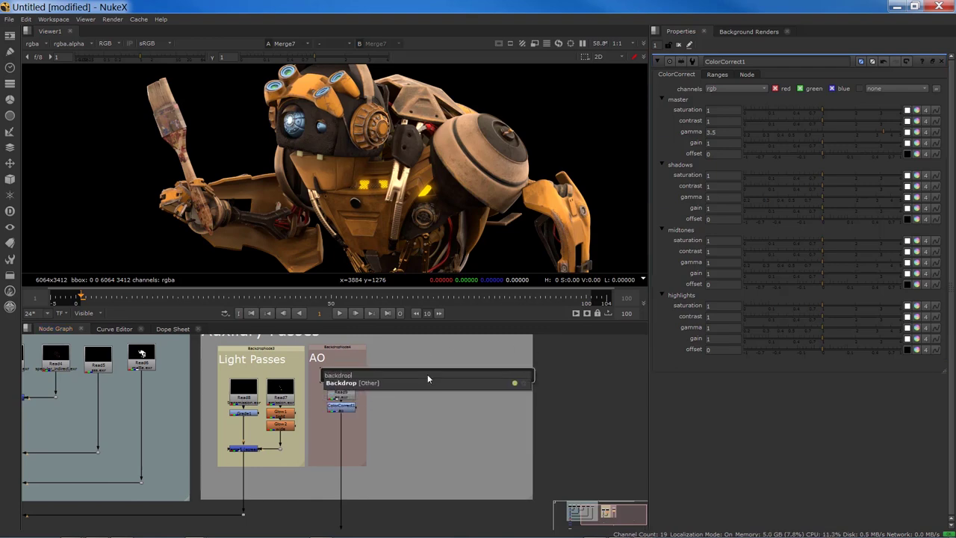
{"action": "key", "text": "Return"}
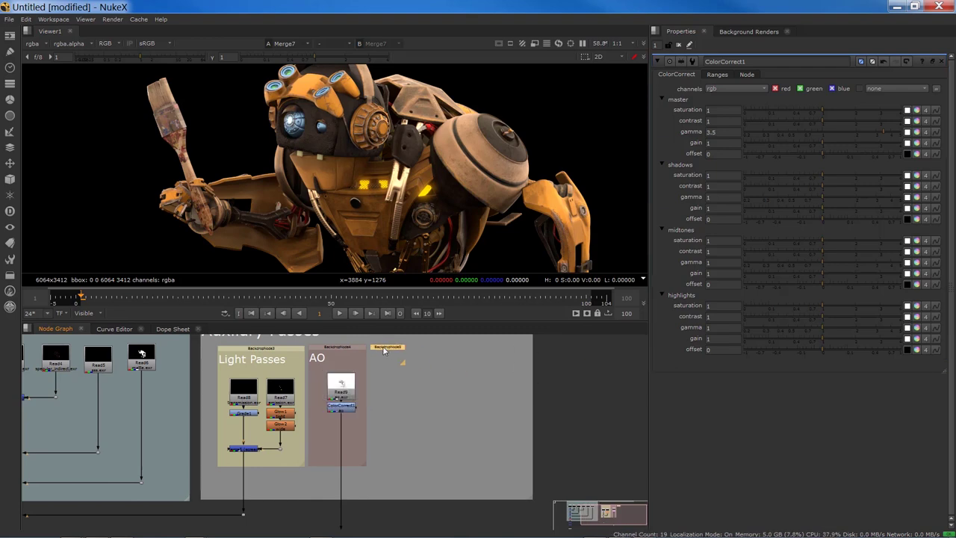
Label the new backdrop "Depth" at font size 35, colour it dark green and resize it to match the AO backdrop
{"action": "left_click", "coordinate": [724, 102]}
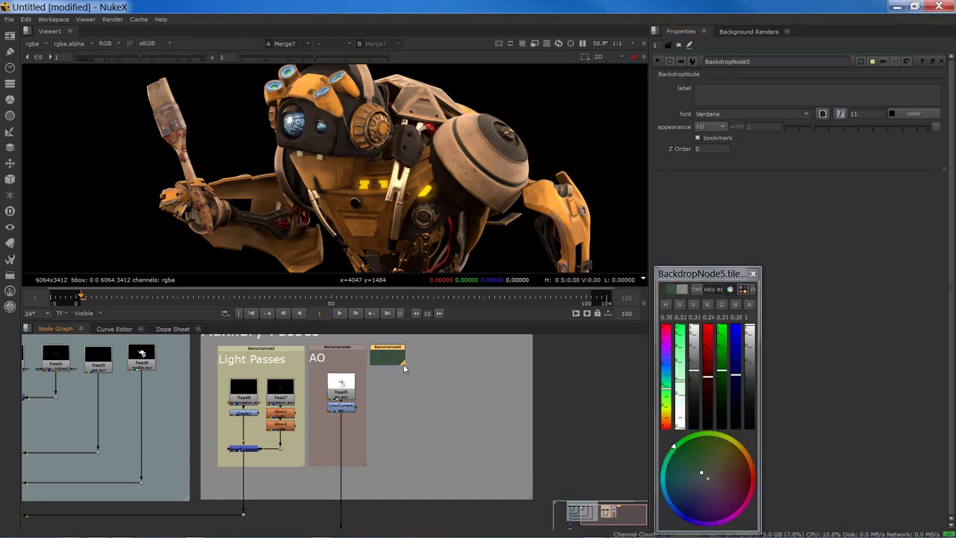
{"action": "type", "text": "Depth"}
{"action": "key", "text": "Tab"}
{"action": "type", "text": "35"}
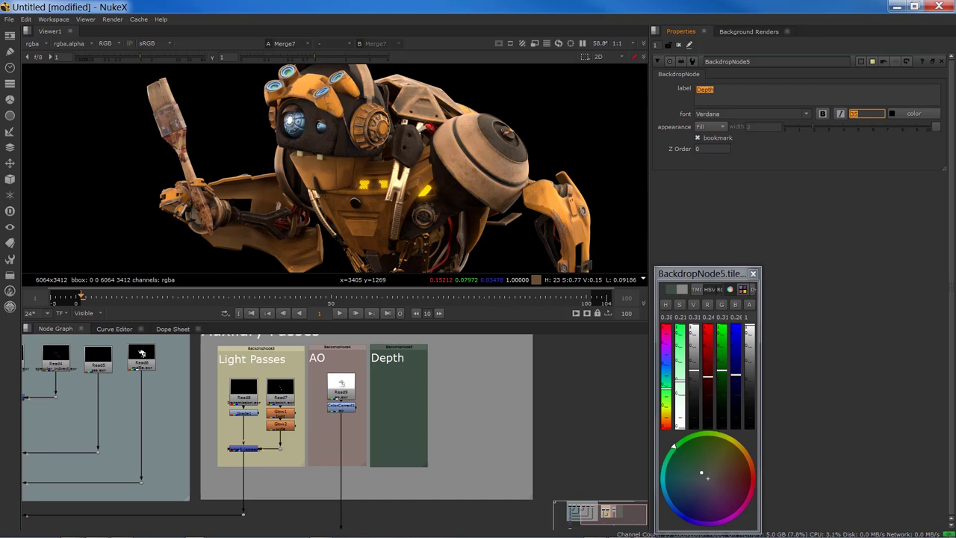
Import z.exr into the Depth backdrop, show it in the viewer and close the backdrop's properties
{"action": "left_click_drag", "start_coordinate": [955, 254], "coordinate": [396, 381]}
{"action": "key", "text": "1"}
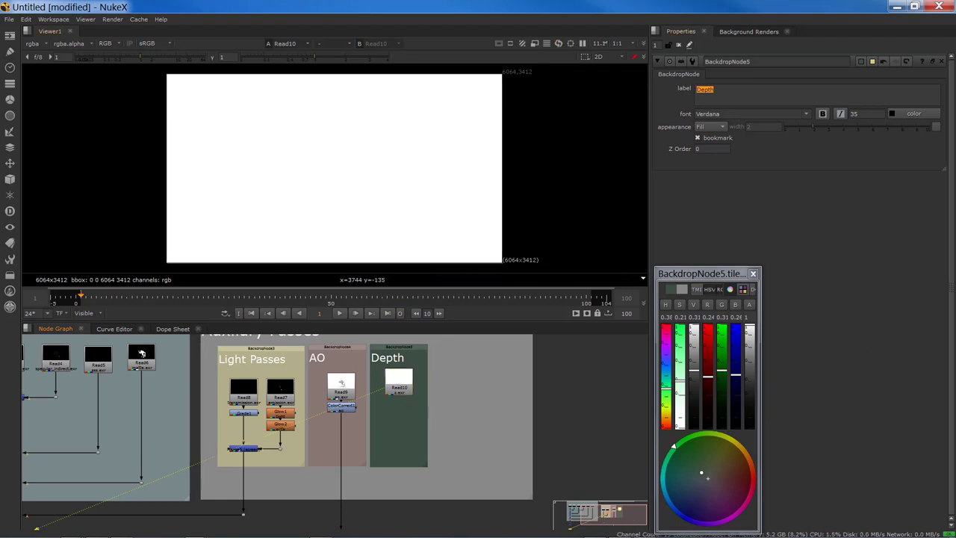
{"action": "left_click", "coordinate": [941, 60]}
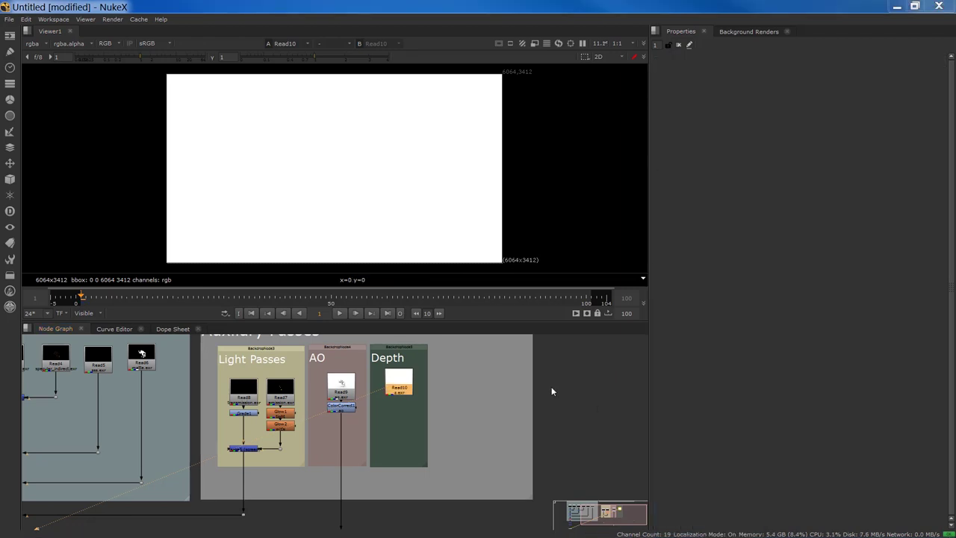
Add a Grade node under Read10 (z.exr) and set its multiply to 0.002
{"action": "left_click", "coordinate": [400, 382]}
{"action": "key", "text": "g"}
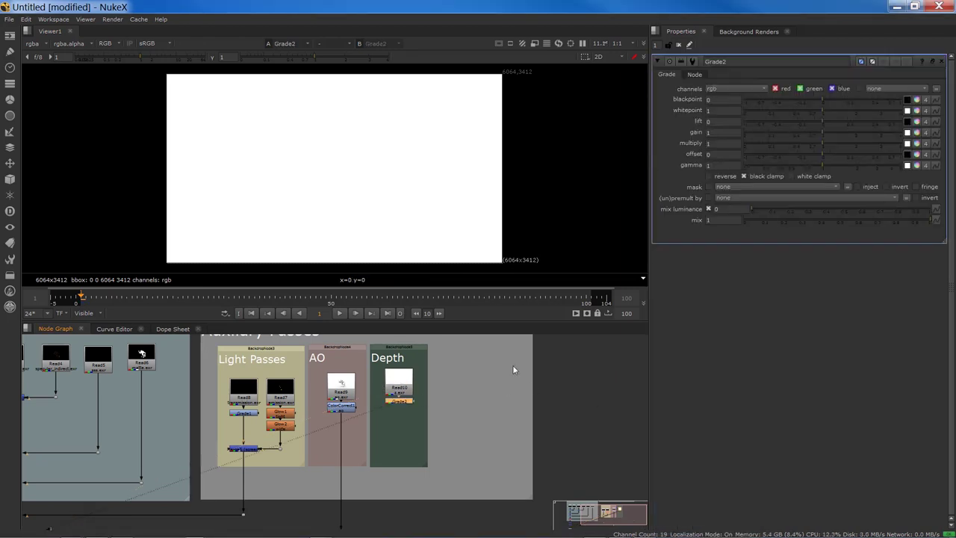
{"action": "left_click_drag", "start_coordinate": [819, 143], "coordinate": [746, 142]}
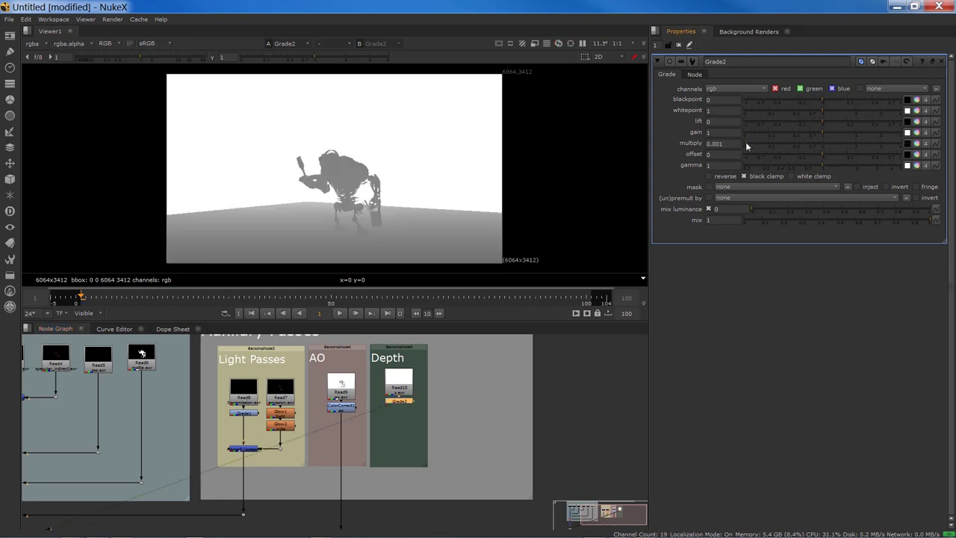
{"action": "left_click_drag", "start_coordinate": [745, 142], "coordinate": [748, 146]}
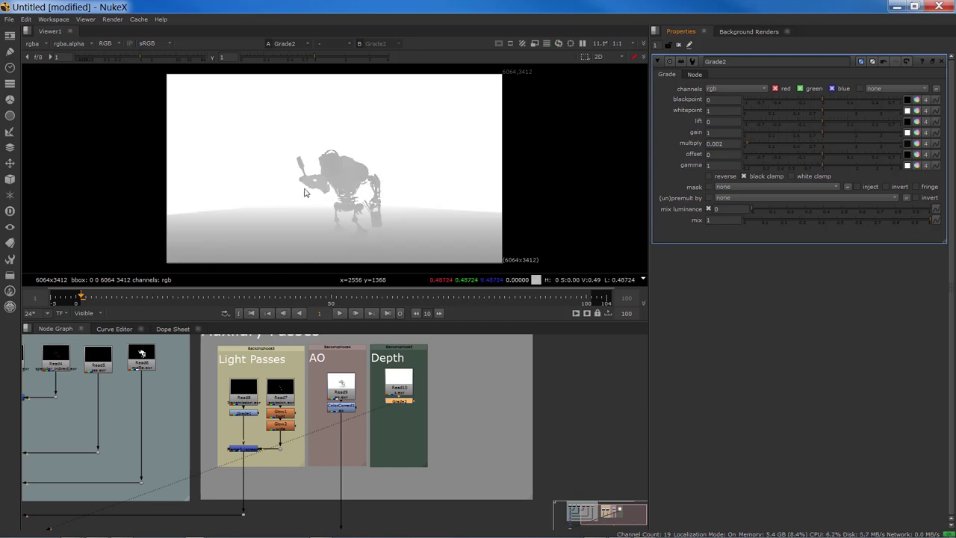
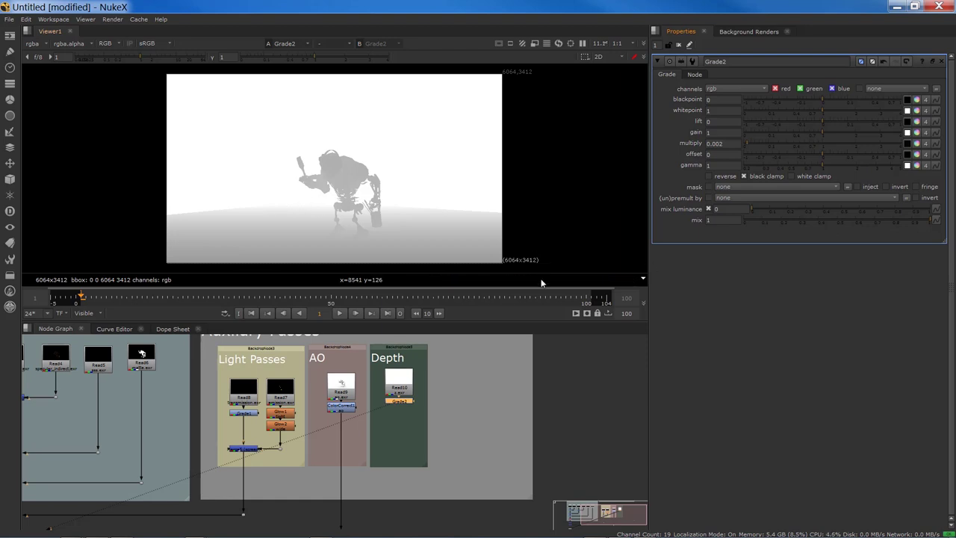
Add a Copy node with Grade2 as input A and insert it between Merge7 and Viewer1, moving the viewer down for room
{"action": "scroll", "coordinate": [419, 487], "scroll_direction": "down", "scroll_amount": 5}
{"action": "middle_click_drag", "start_coordinate": [388, 471], "coordinate": [471, 466]}
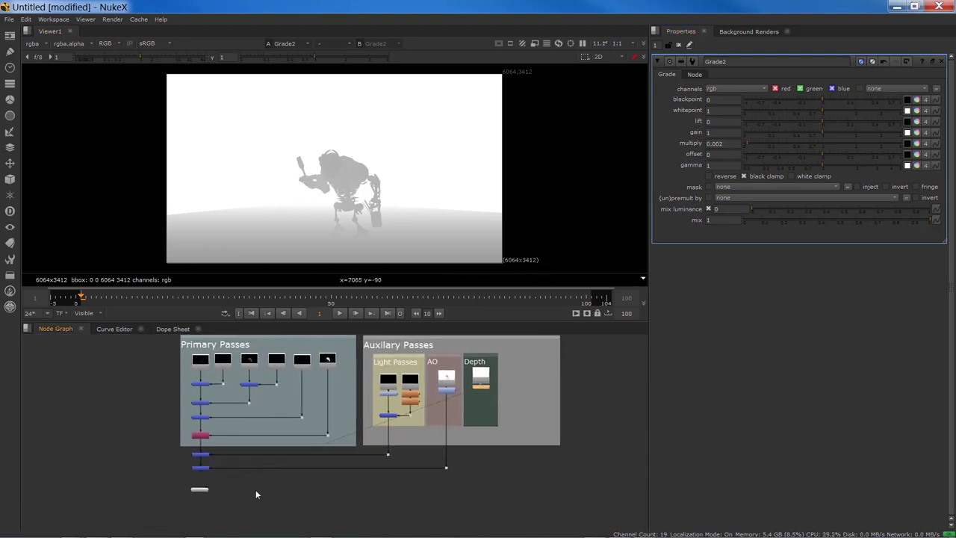
{"action": "left_click_drag", "start_coordinate": [201, 492], "coordinate": [202, 502]}
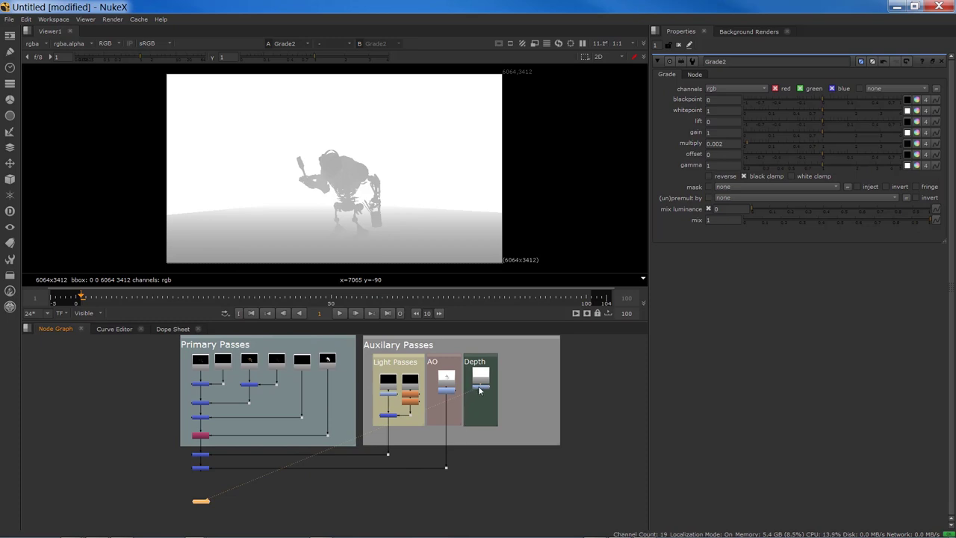
{"action": "left_click", "coordinate": [504, 426]}
{"action": "key", "text": "k"}
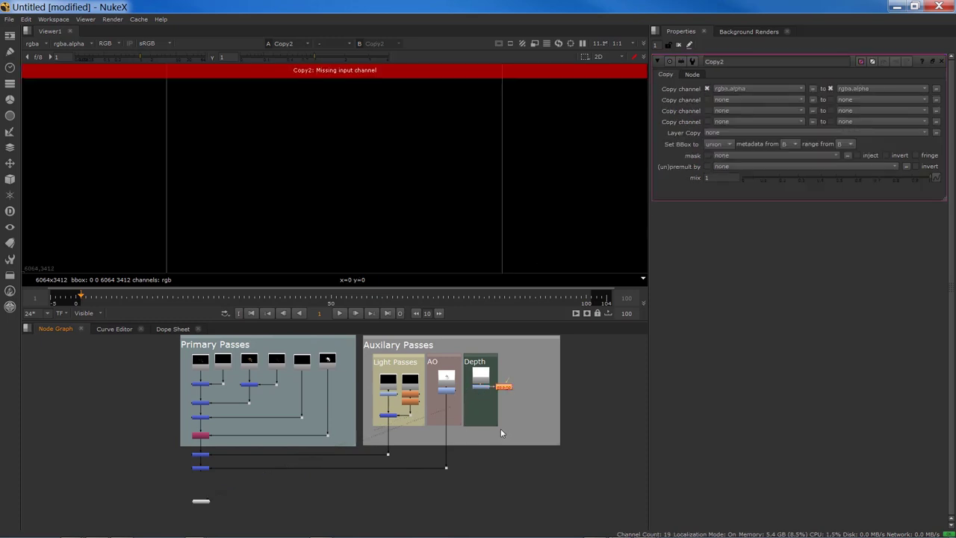
{"action": "left_click_drag", "start_coordinate": [504, 387], "coordinate": [202, 486]}
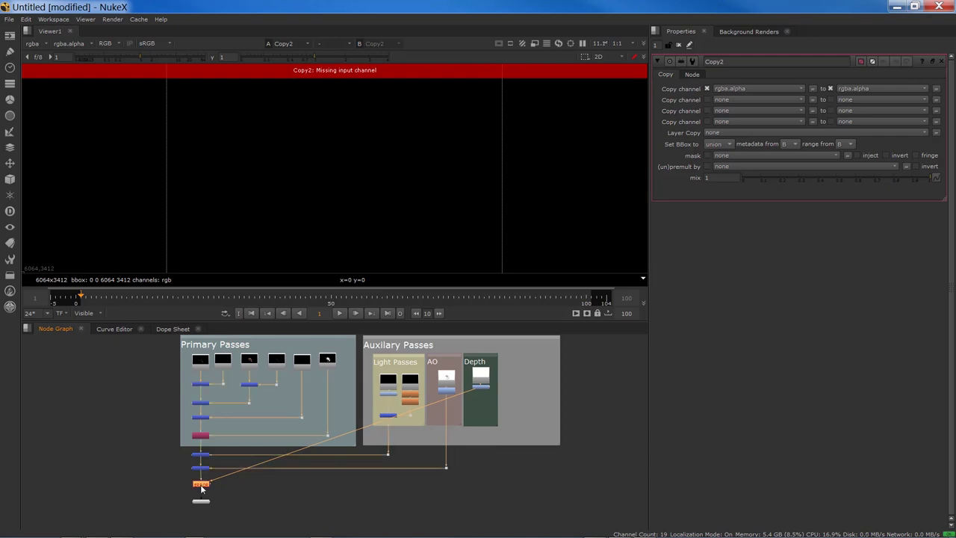
Examine the channel indicators on the Read10 (z.exr) node in the Depth backdrop
{"action": "scroll", "coordinate": [499, 357], "scroll_direction": "up", "scroll_amount": 6}
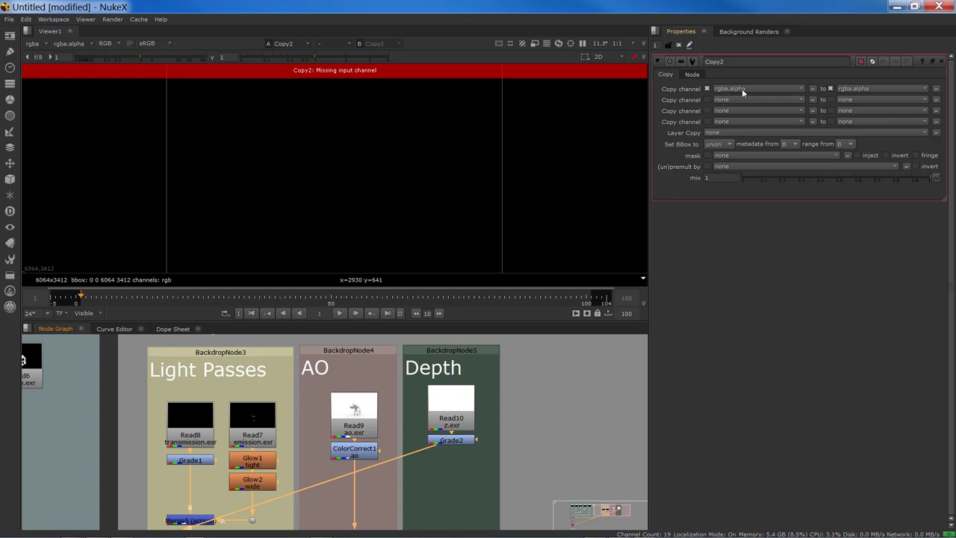
{"action": "left_click", "coordinate": [448, 421]}
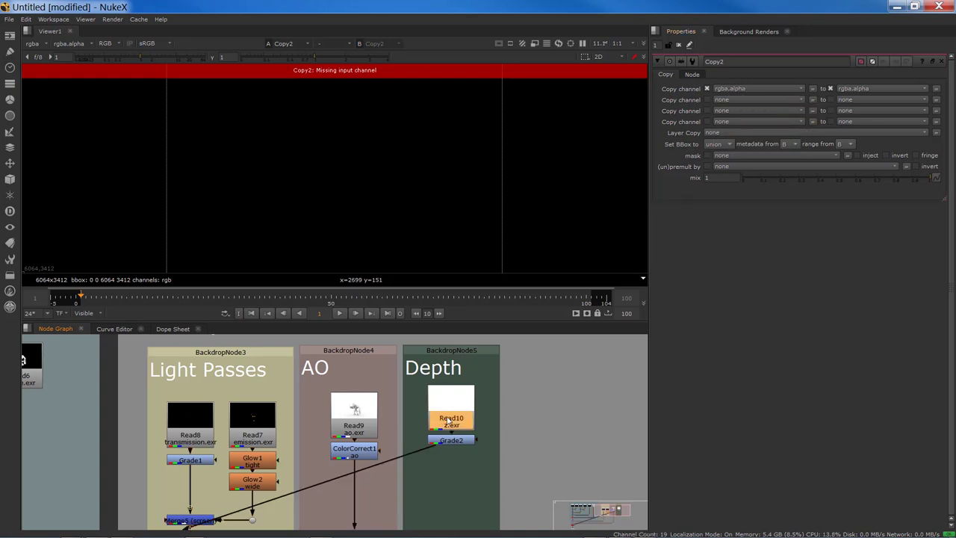
{"action": "scroll", "coordinate": [448, 422], "scroll_direction": "up", "scroll_amount": 5}
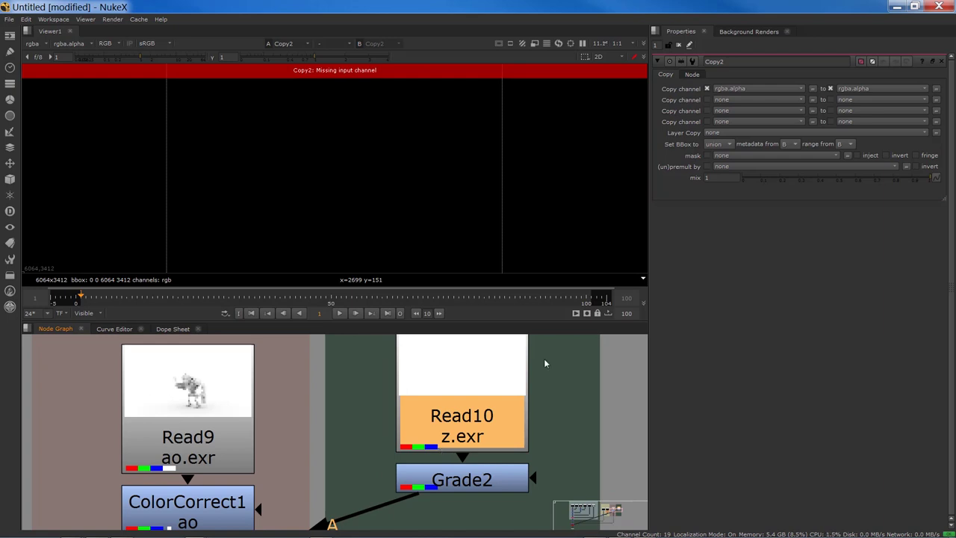
Set Copy2's source channel to rgba.red and route its A connection from Grade2 at a right angle through a dot below the Depth backdrop
{"action": "left_click", "coordinate": [720, 100]}
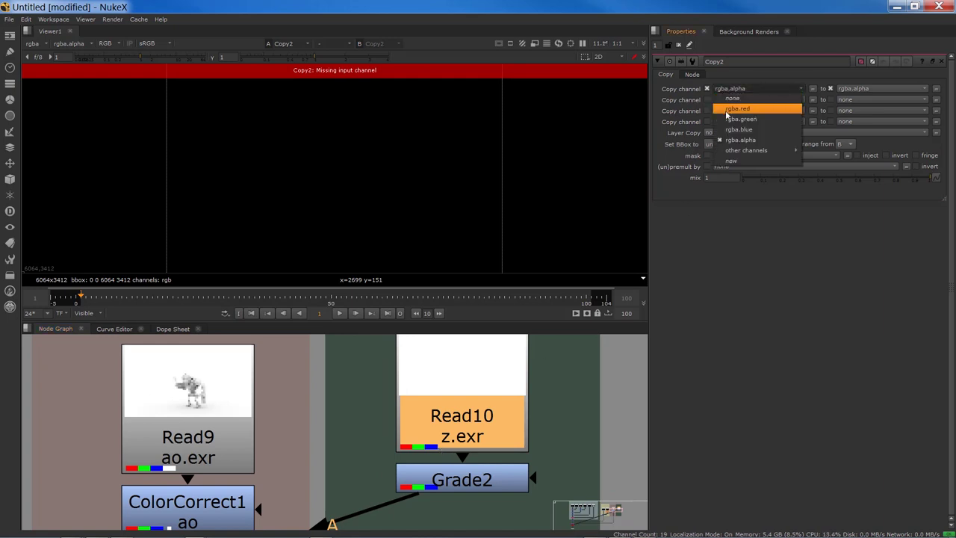
{"action": "left_click", "coordinate": [736, 108]}
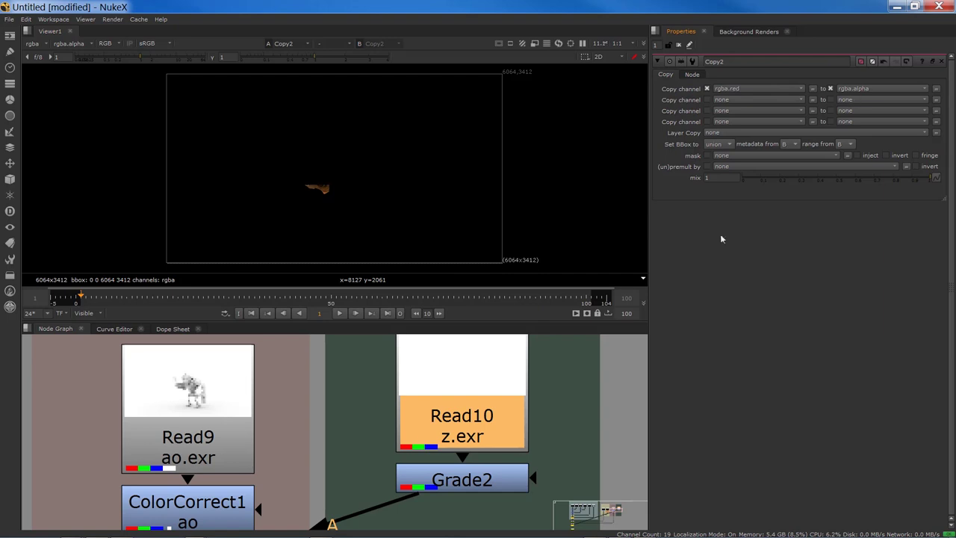
{"action": "scroll", "coordinate": [370, 441], "scroll_direction": "down", "scroll_amount": 5}
{"action": "middle_click_drag", "start_coordinate": [308, 467], "coordinate": [358, 418]}
{"action": "scroll", "coordinate": [346, 401], "scroll_direction": "down", "scroll_amount": 4}
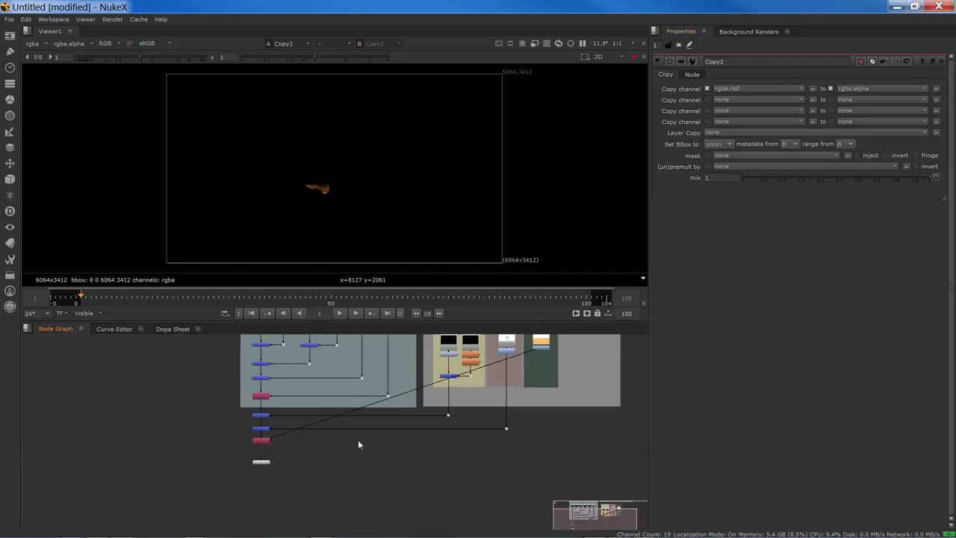
{"action": "middle_click_drag", "start_coordinate": [434, 445], "coordinate": [371, 445]}
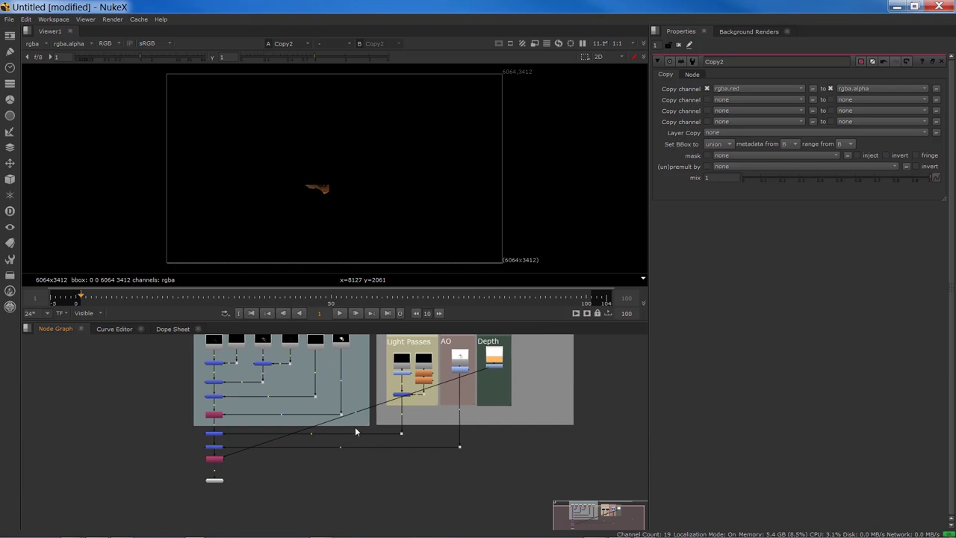
{"action": "left_click_drag", "start_coordinate": [355, 411], "coordinate": [495, 458], "text": "ctrl"}
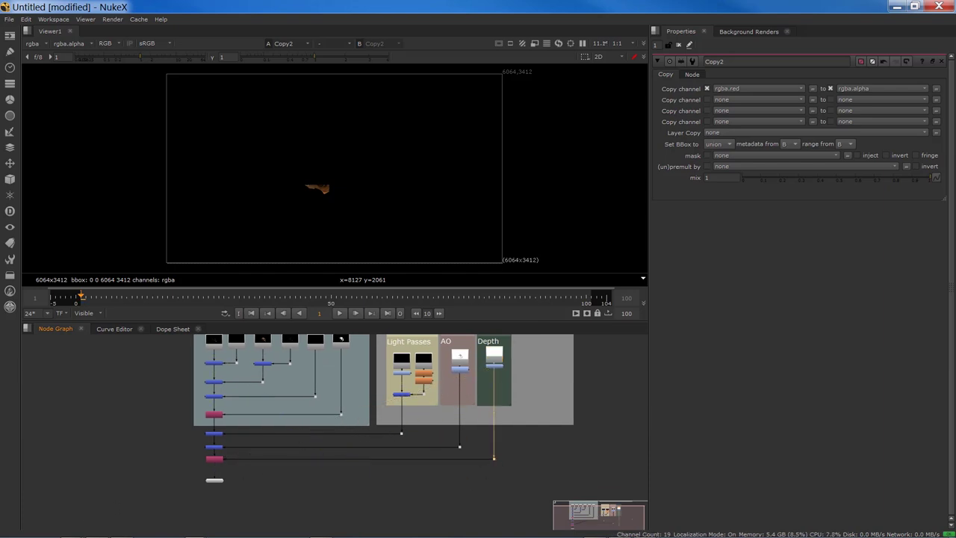
Set Copy2's destination channel to depth.Z so the red channel is copied into depth
{"action": "scroll", "coordinate": [289, 450], "scroll_direction": "up", "scroll_amount": 6}
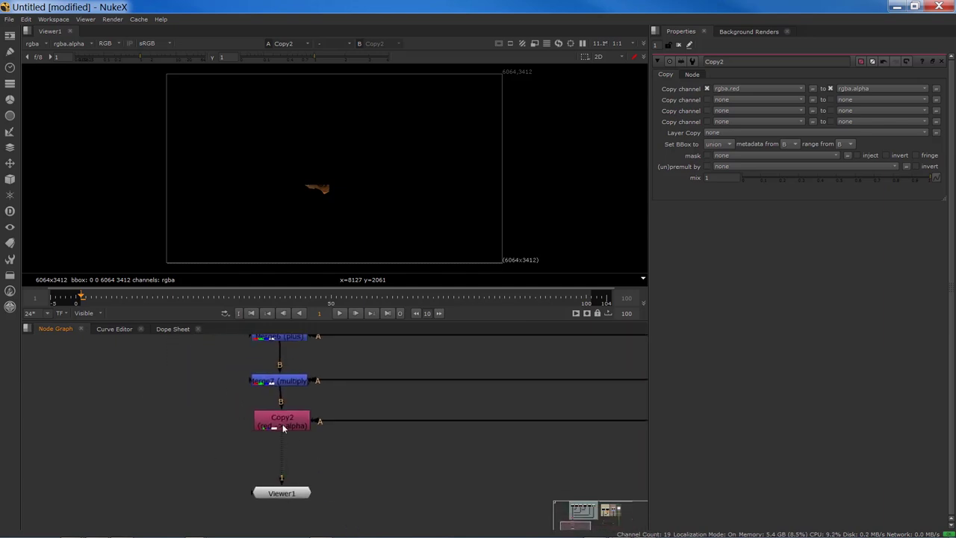
{"action": "left_click", "coordinate": [283, 428]}
{"action": "left_click", "coordinate": [866, 89]}
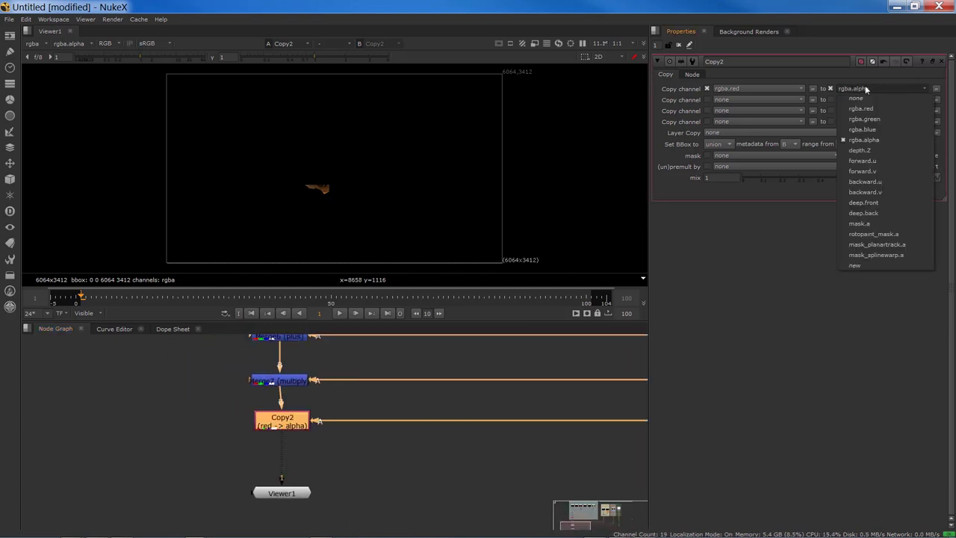
{"action": "left_click", "coordinate": [860, 150]}
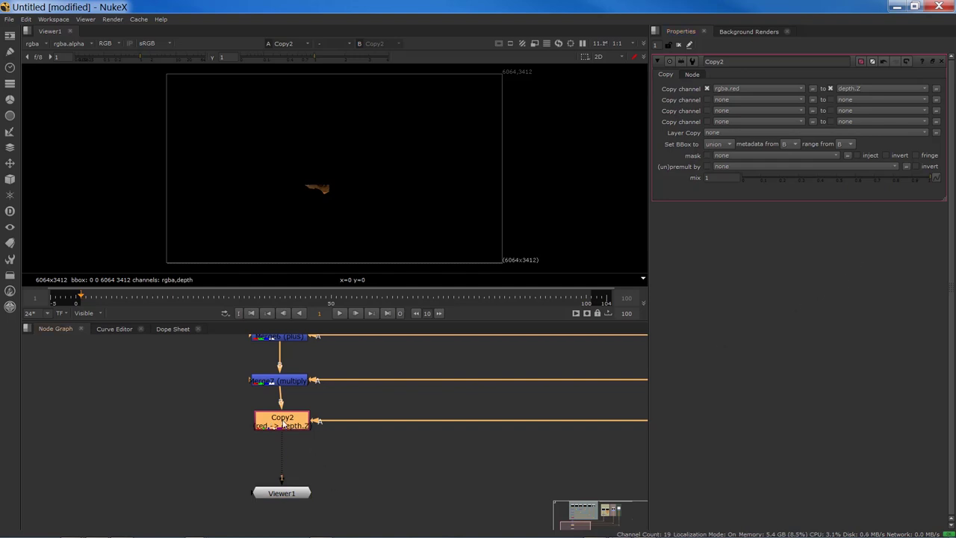
Widen the Auxilary Passes backdrop to make room beside the Depth backdrop
{"action": "scroll", "coordinate": [251, 487], "scroll_direction": "down", "scroll_amount": 2}
{"action": "middle_click_drag", "start_coordinate": [390, 417], "coordinate": [234, 461]}
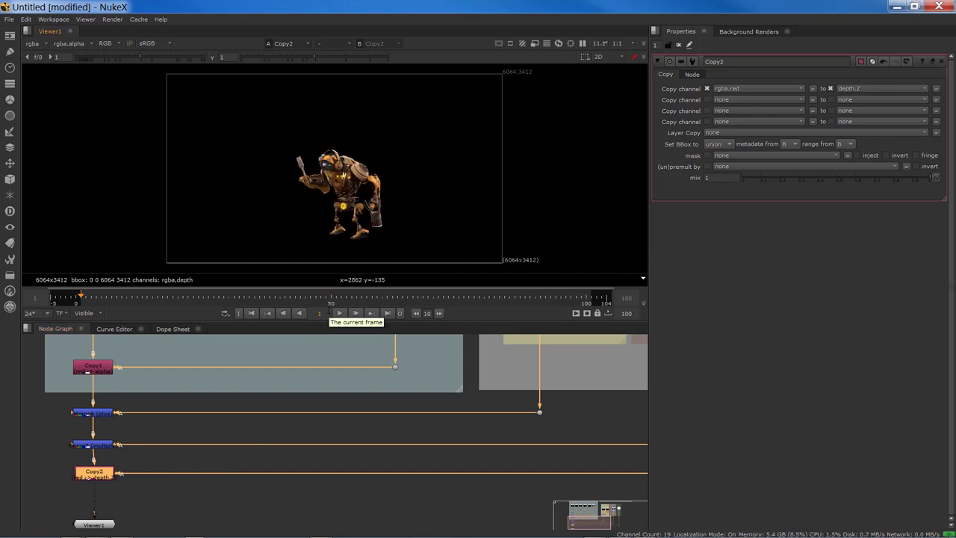
{"action": "scroll", "coordinate": [302, 498], "scroll_direction": "down", "scroll_amount": 3}
{"action": "scroll", "coordinate": [466, 446], "scroll_direction": "down", "scroll_amount": 2}
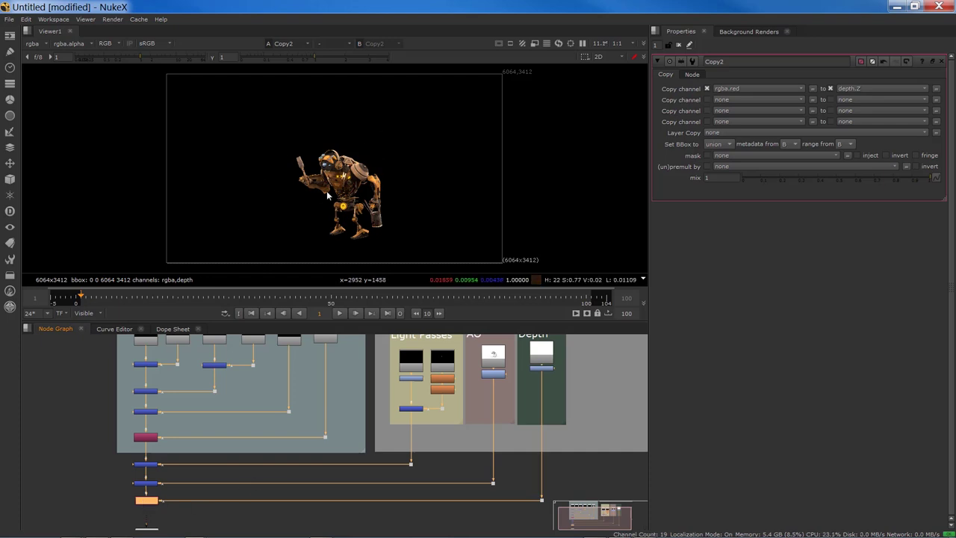
{"action": "middle_click_drag", "start_coordinate": [573, 423], "coordinate": [370, 477]}
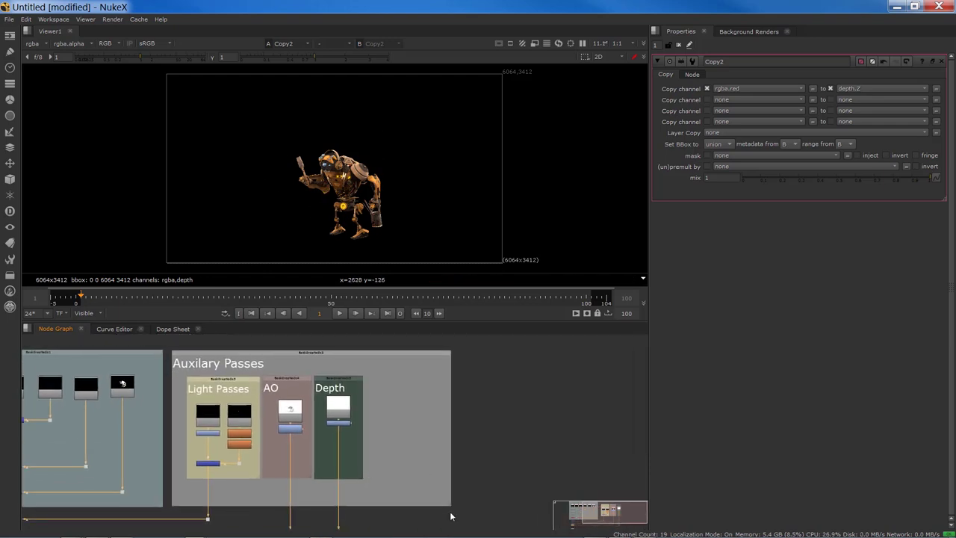
{"action": "left_click_drag", "start_coordinate": [449, 504], "coordinate": [508, 506]}
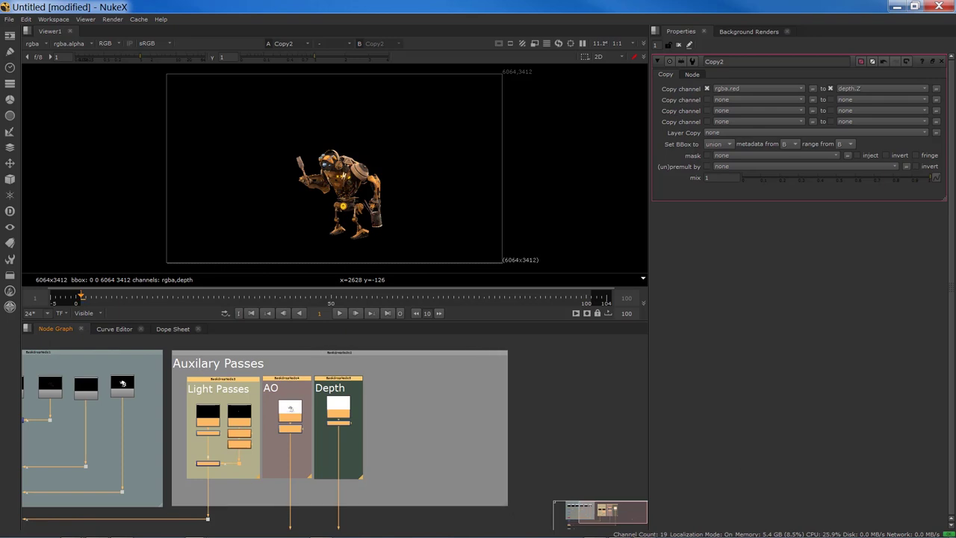
Import ID.exr beside the Depth backdrop, show it in the viewer and inspect the robot up close
{"action": "left_click_drag", "start_coordinate": [955, 301], "coordinate": [395, 407]}
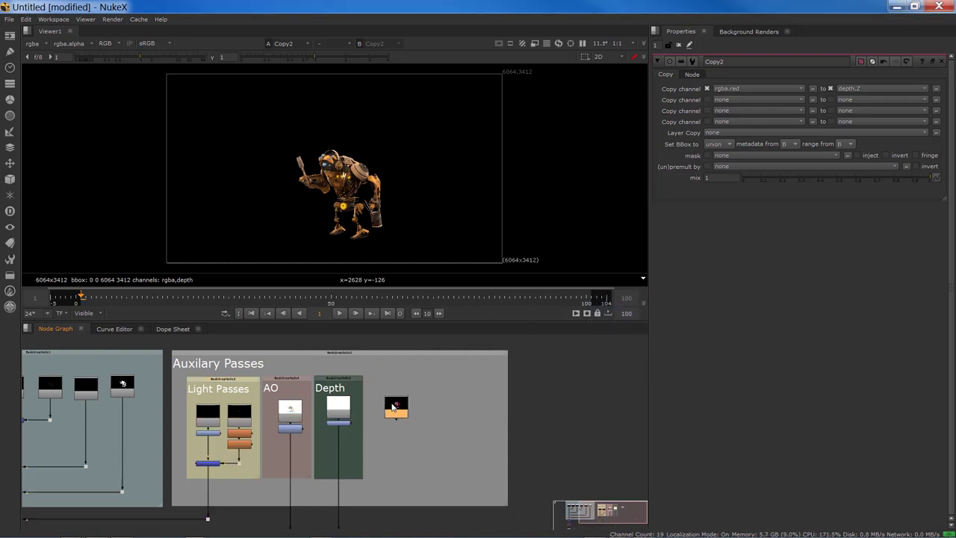
{"action": "key", "text": "1"}
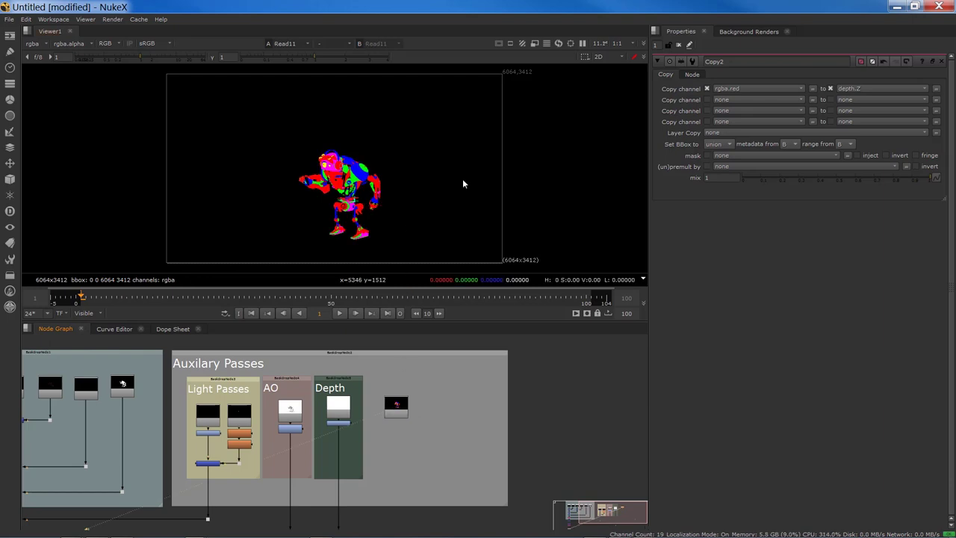
{"action": "scroll", "coordinate": [248, 215], "scroll_direction": "up", "scroll_amount": 3}
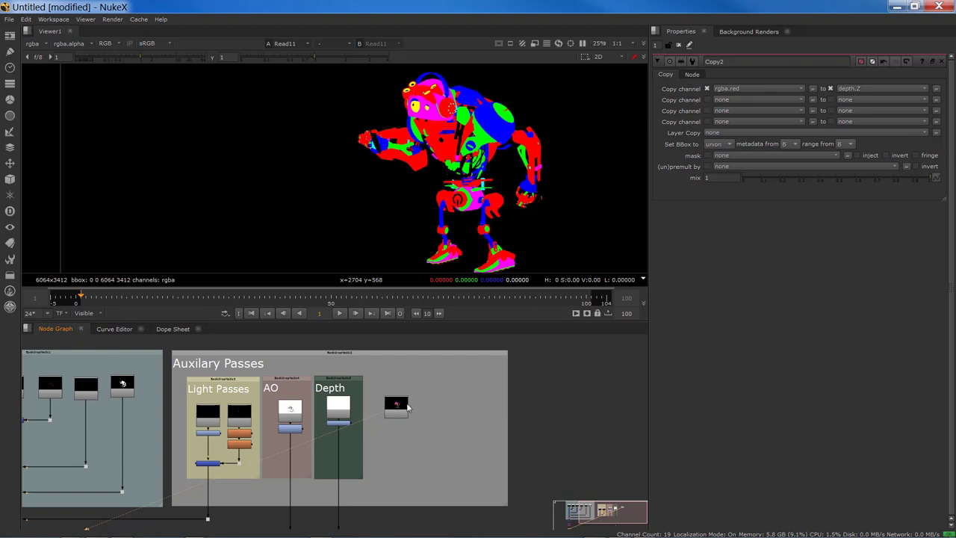
Add a backdrop beside Depth and resize it to enclose the ID.exr read node
{"action": "key", "text": "Tab"}
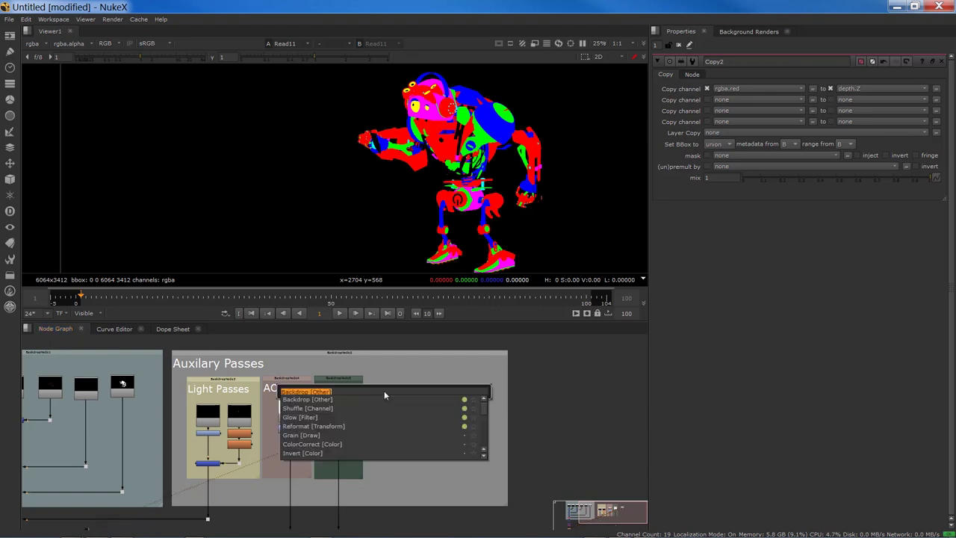
{"action": "type", "text": "backdrop"}
{"action": "key", "text": "Return"}
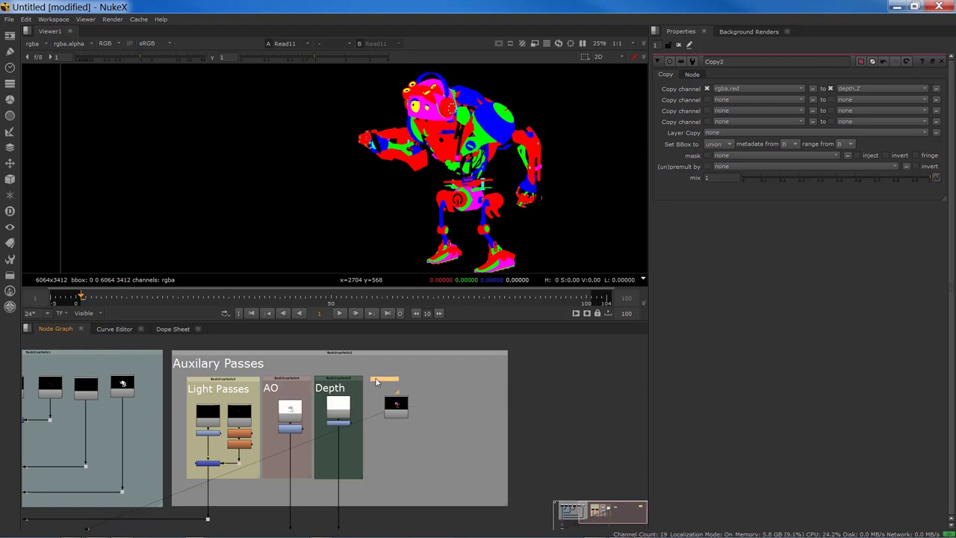
{"action": "left_click", "coordinate": [372, 379]}
{"action": "left_click_drag", "start_coordinate": [394, 394], "coordinate": [430, 478]}
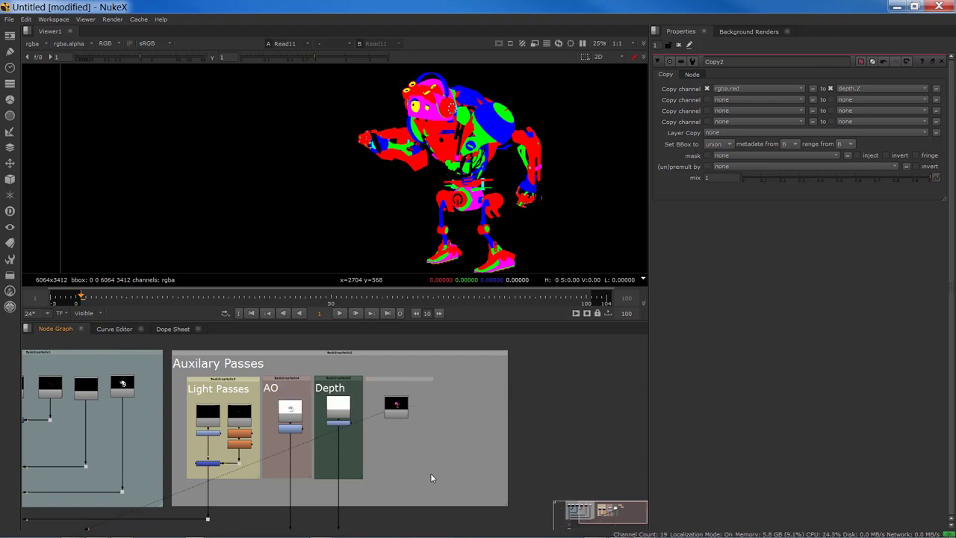
Give the new backdrop around ID.exr a muted blue-violet color, the label "ID" and a font size of 45
{"action": "double_click", "coordinate": [383, 380]}
{"action": "left_click", "coordinate": [909, 113]}
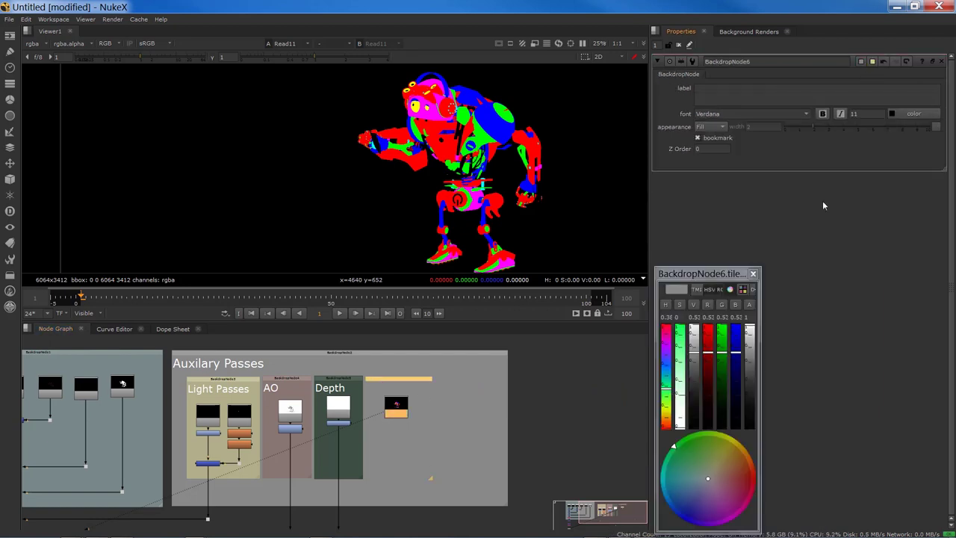
{"action": "left_click_drag", "start_coordinate": [688, 482], "coordinate": [702, 483]}
{"action": "left_click", "coordinate": [747, 93]}
{"action": "type", "text": "ID"}
{"action": "left_click", "coordinate": [865, 114]}
{"action": "type", "text": "45"}
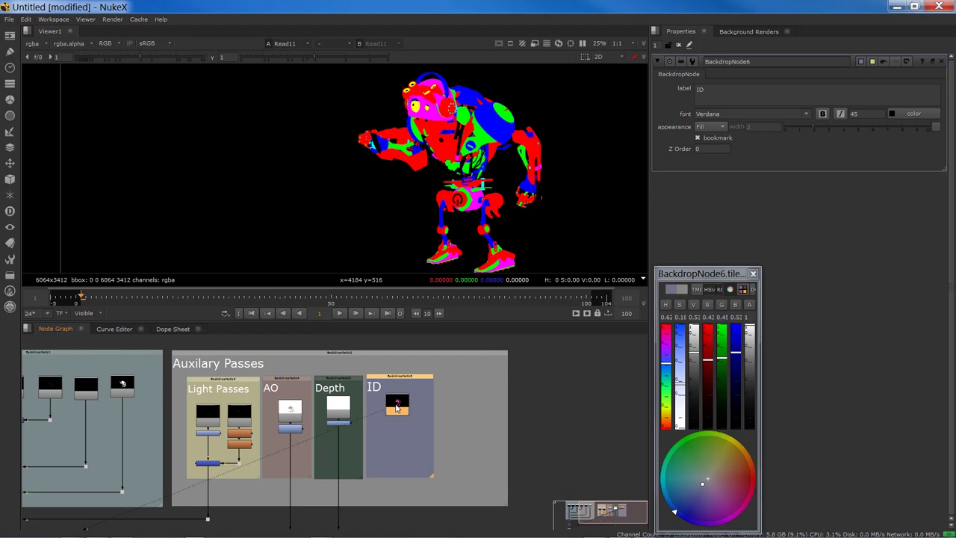
Insert a Grade node between Copy2 and Viewer1, moving the viewer down for room, and label the node "ID"
{"action": "scroll", "coordinate": [397, 404], "scroll_direction": "down", "scroll_amount": 3}
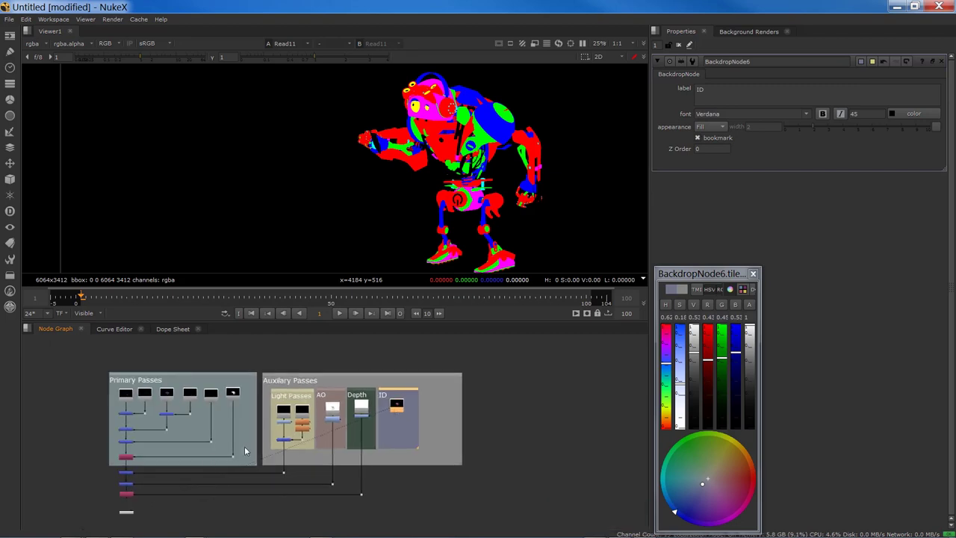
{"action": "scroll", "coordinate": [209, 463], "scroll_direction": "up", "scroll_amount": 4}
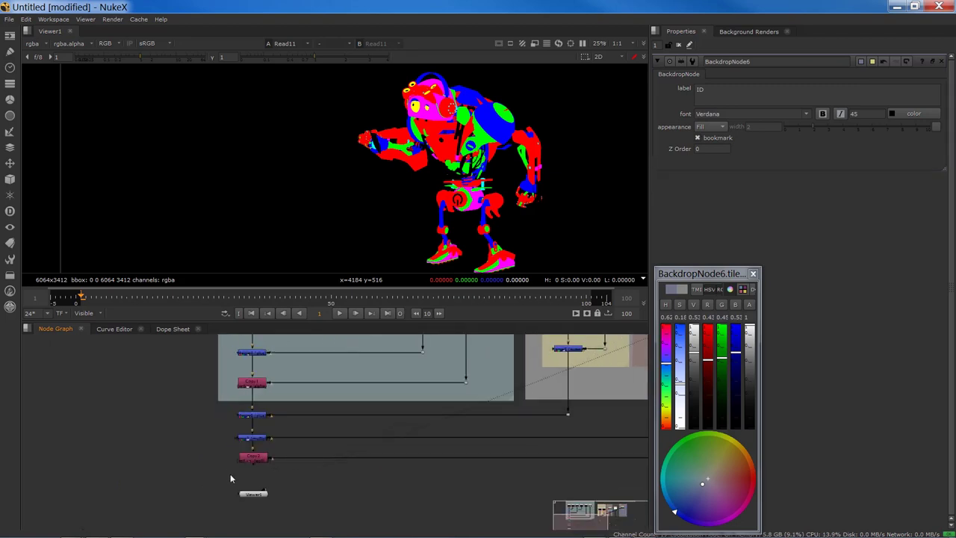
{"action": "key", "text": "g"}
{"action": "left_click_drag", "start_coordinate": [232, 469], "coordinate": [253, 487]}
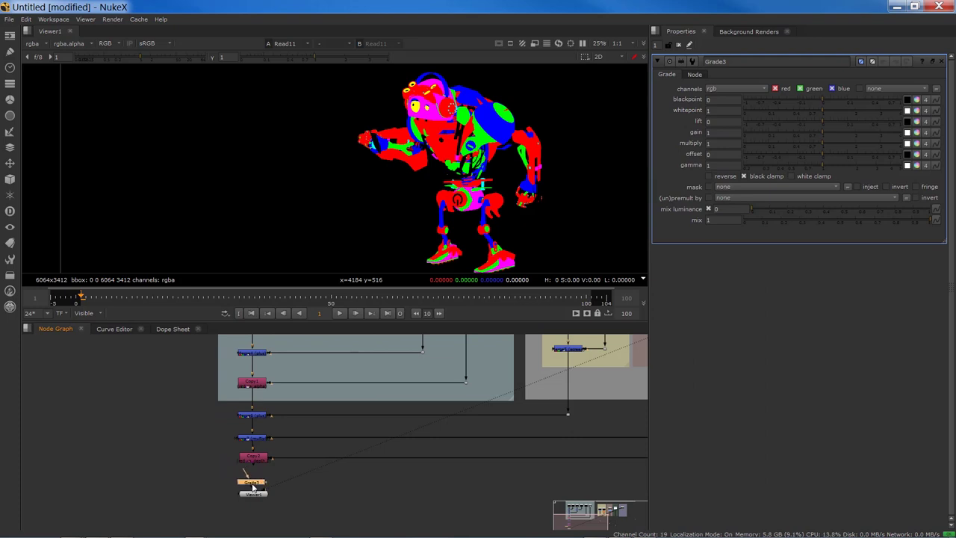
{"action": "left_click", "coordinate": [248, 478]}
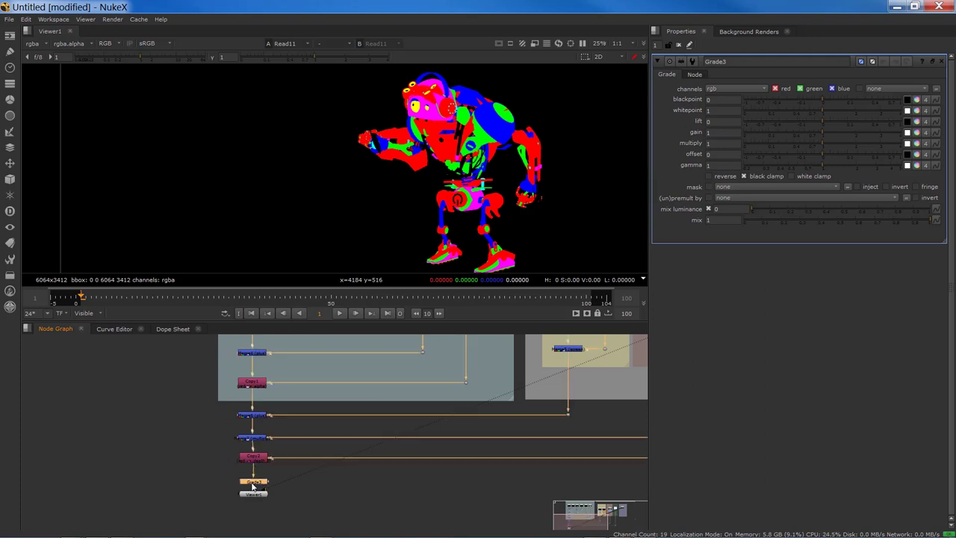
{"action": "left_click_drag", "start_coordinate": [253, 493], "coordinate": [253, 509]}
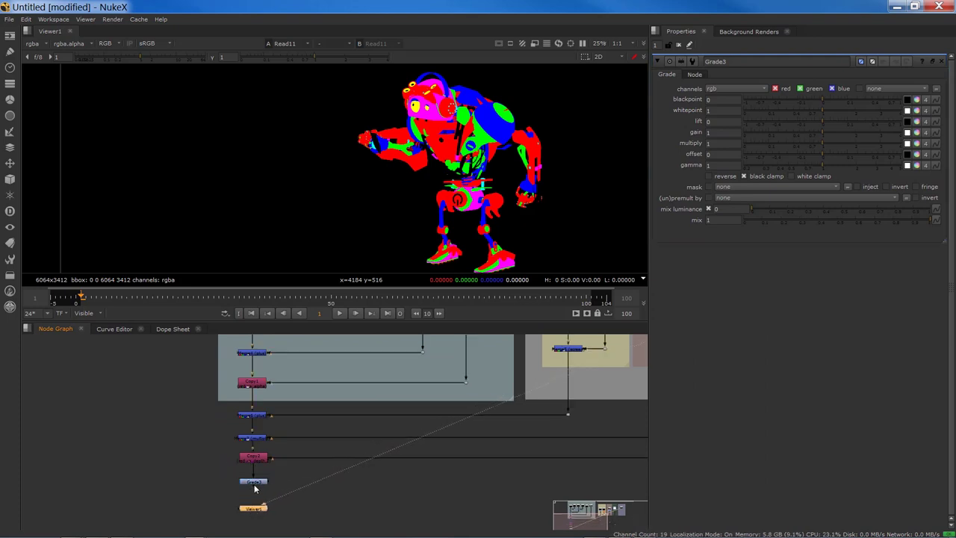
{"action": "left_click", "coordinate": [696, 74]}
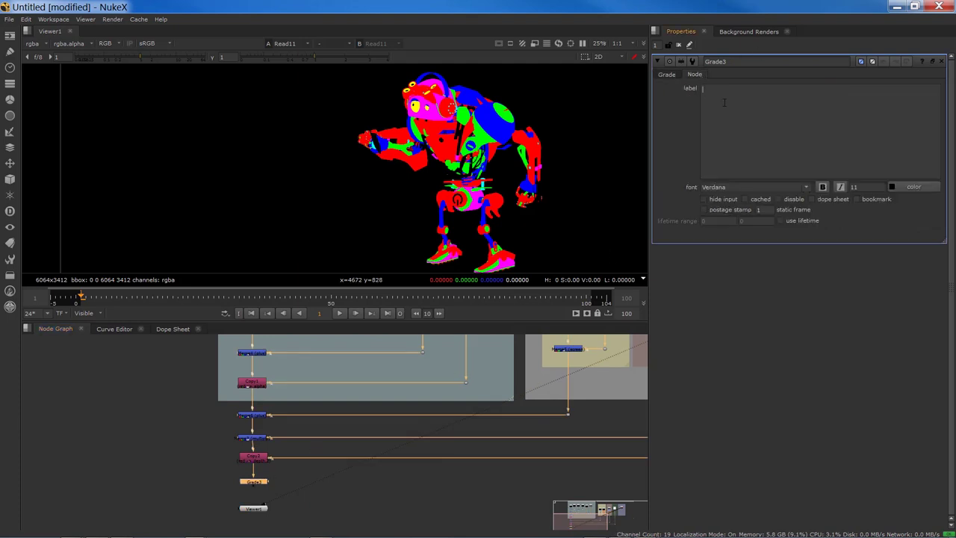
{"action": "type", "text": "ID"}
Examine Grade3's place in the node tree and the channels available for its mask
{"action": "scroll", "coordinate": [380, 433], "scroll_direction": "down", "scroll_amount": 3}
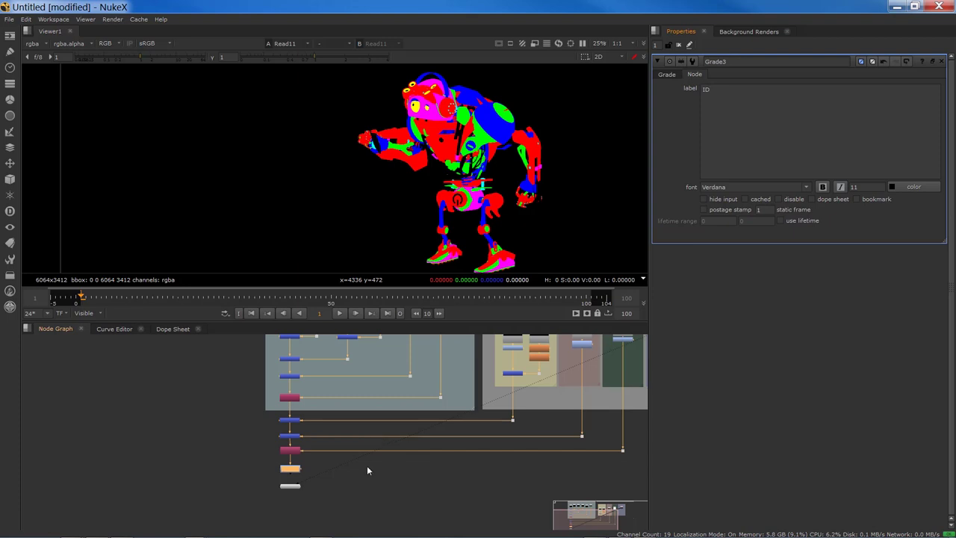
{"action": "scroll", "coordinate": [367, 465], "scroll_direction": "up", "scroll_amount": 4}
{"action": "scroll", "coordinate": [359, 472], "scroll_direction": "down", "scroll_amount": 4}
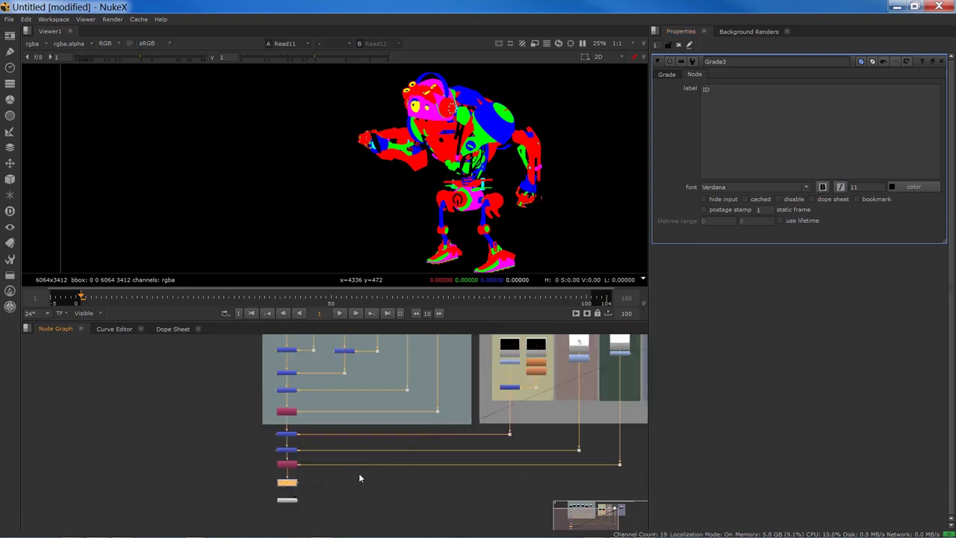
{"action": "scroll", "coordinate": [364, 488], "scroll_direction": "down", "scroll_amount": 2}
{"action": "scroll", "coordinate": [389, 475], "scroll_direction": "up", "scroll_amount": 6}
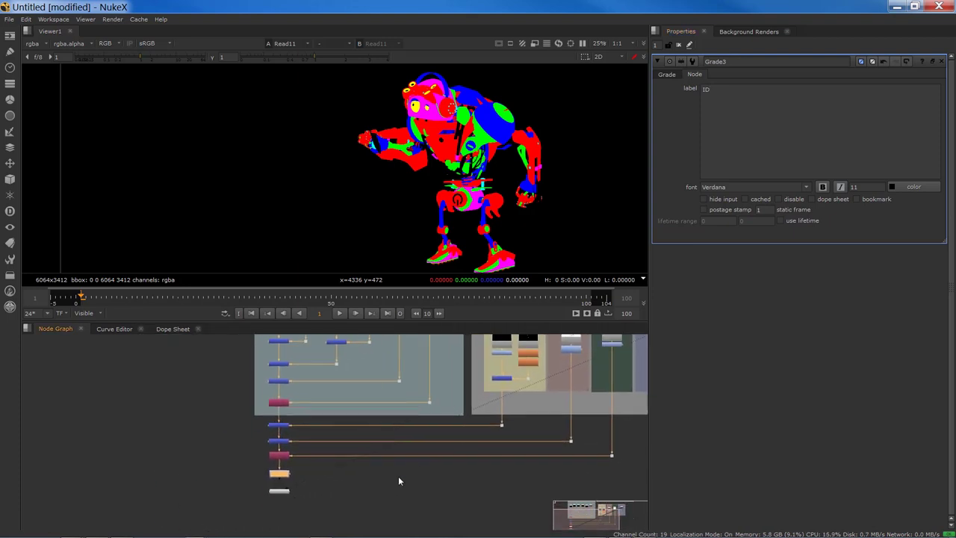
{"action": "left_click_drag", "start_coordinate": [188, 475], "coordinate": [254, 449]}
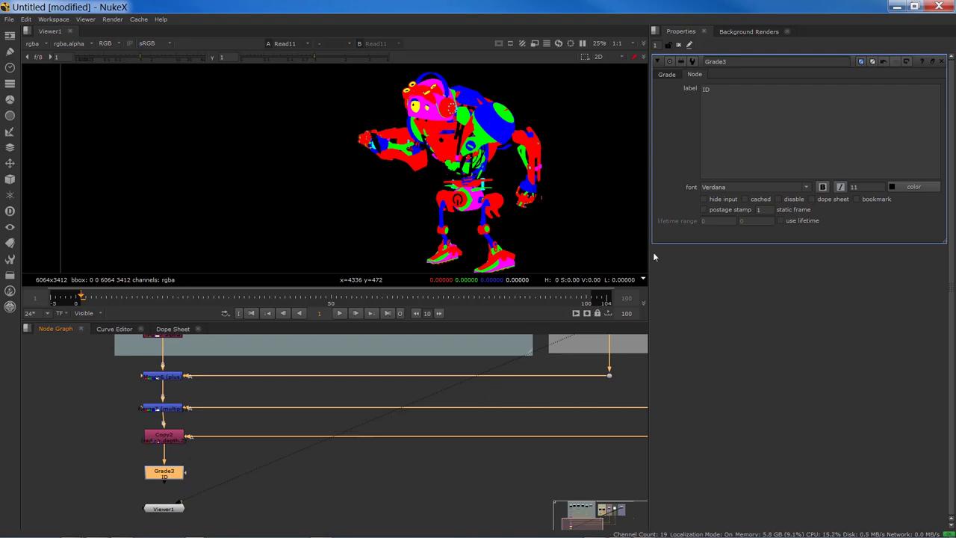
{"action": "left_click", "coordinate": [668, 74]}
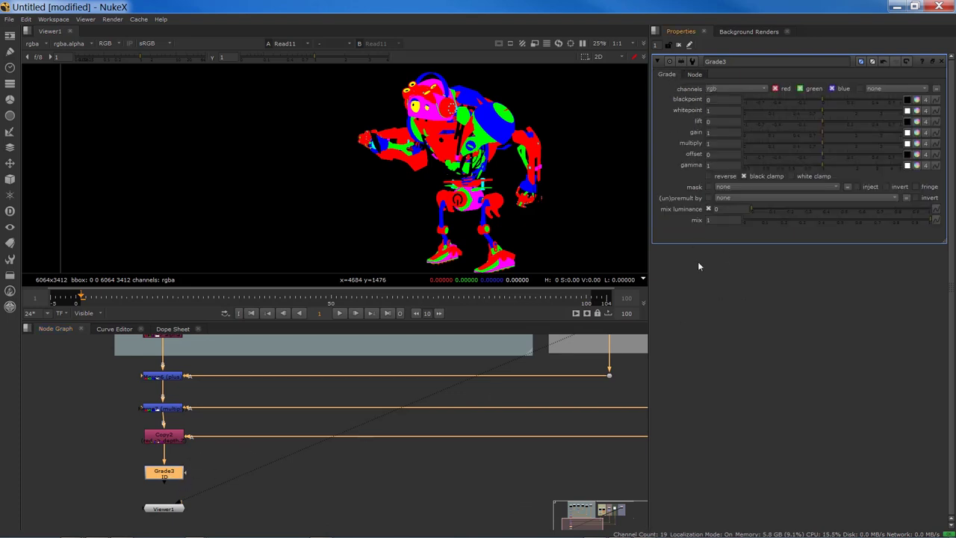
{"action": "left_click", "coordinate": [739, 187]}
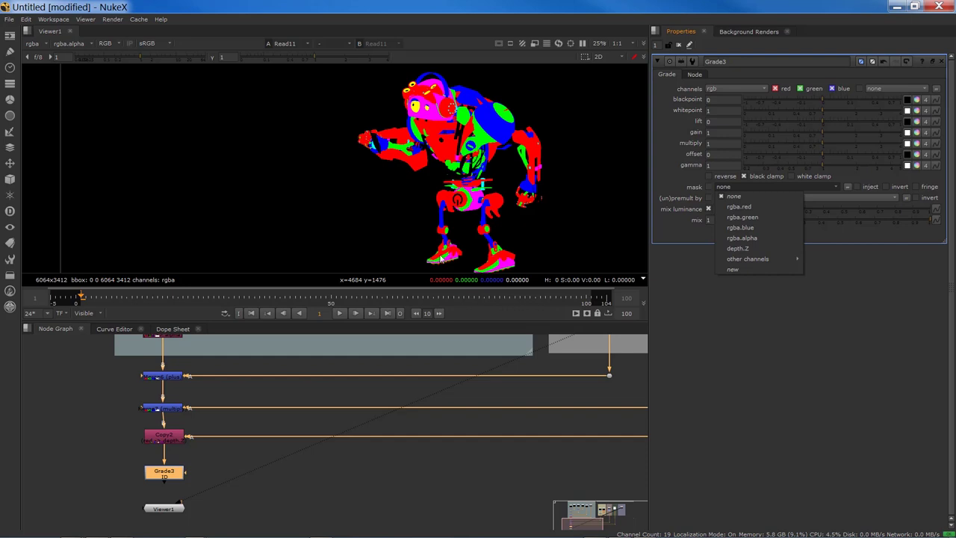
{"action": "left_click", "coordinate": [410, 472]}
Add a Shuffle node inside the ID backdrop below the ID.exr read node
{"action": "middle_click_drag", "start_coordinate": [411, 472], "coordinate": [383, 451]}
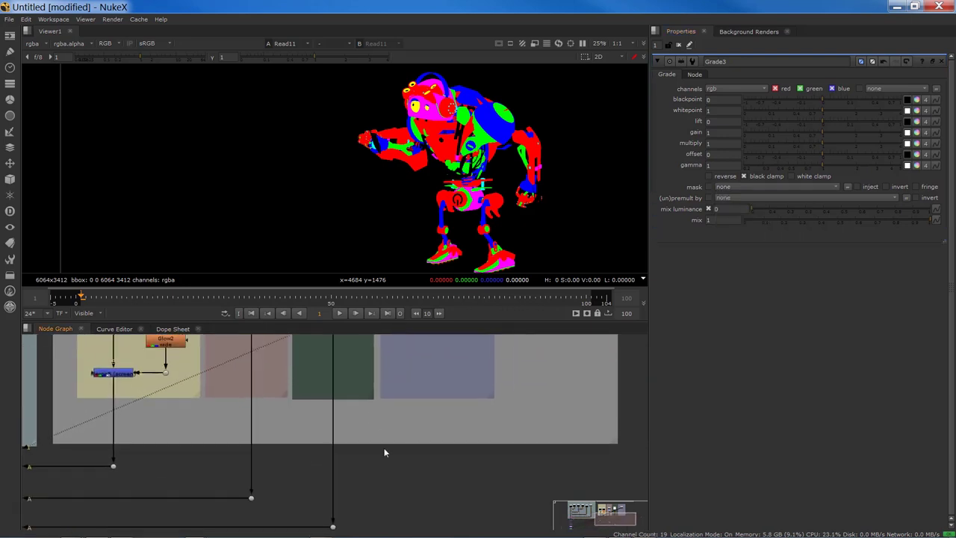
{"action": "scroll", "coordinate": [384, 453], "scroll_direction": "down", "scroll_amount": 3}
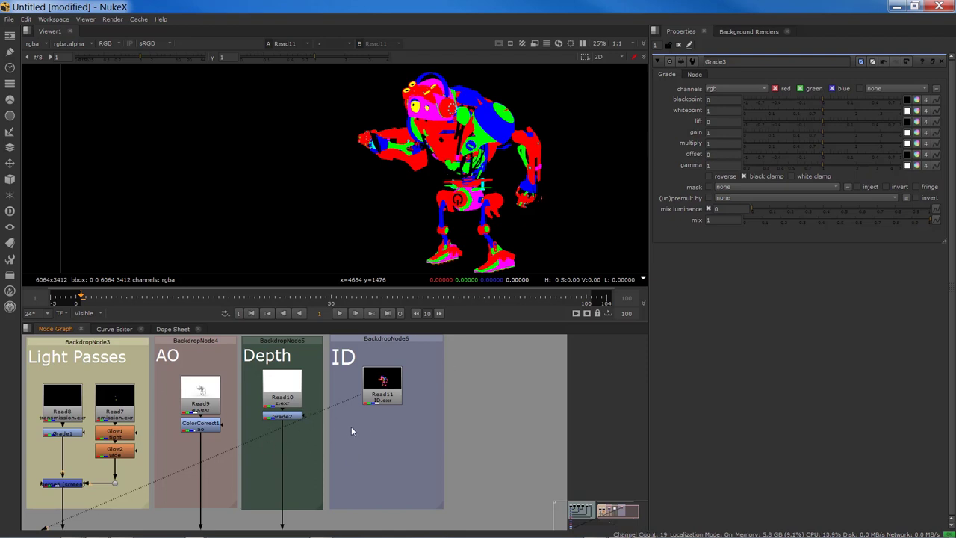
{"action": "key", "text": "Tab"}
{"action": "type", "text": "s"}
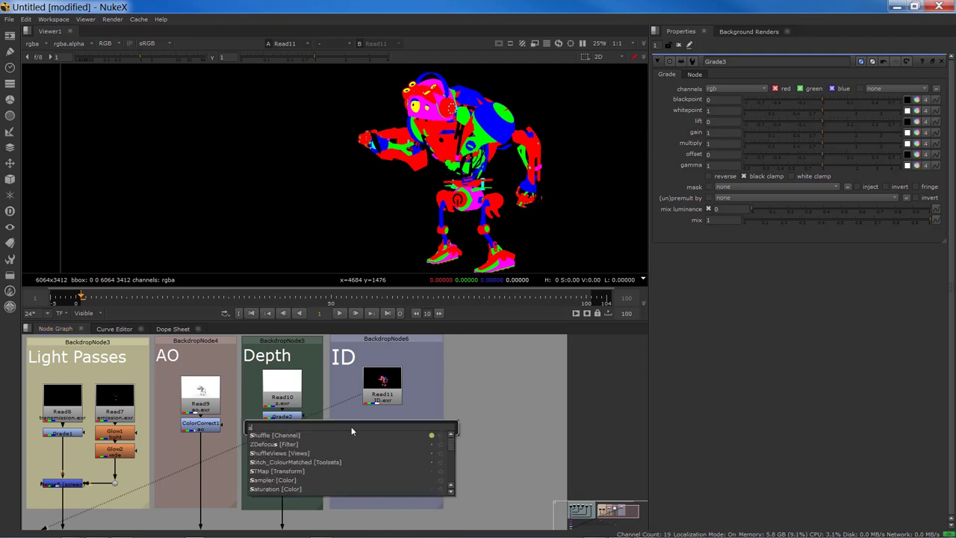
{"action": "type", "text": "huf"}
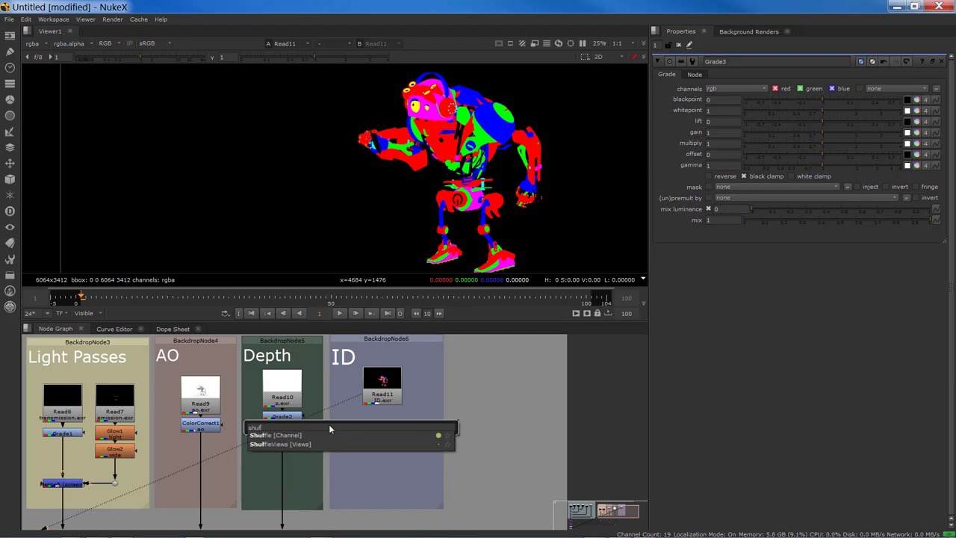
{"action": "key", "text": "Return"}
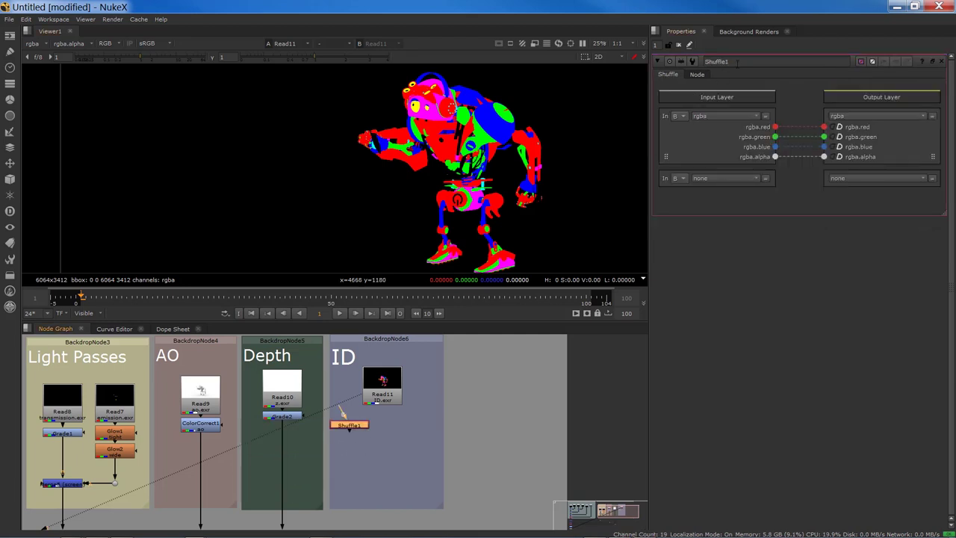
Rename the new Shuffle node "R" and give it a pure red tile color
{"action": "double_click", "coordinate": [737, 62]}
{"action": "type", "text": "R"}
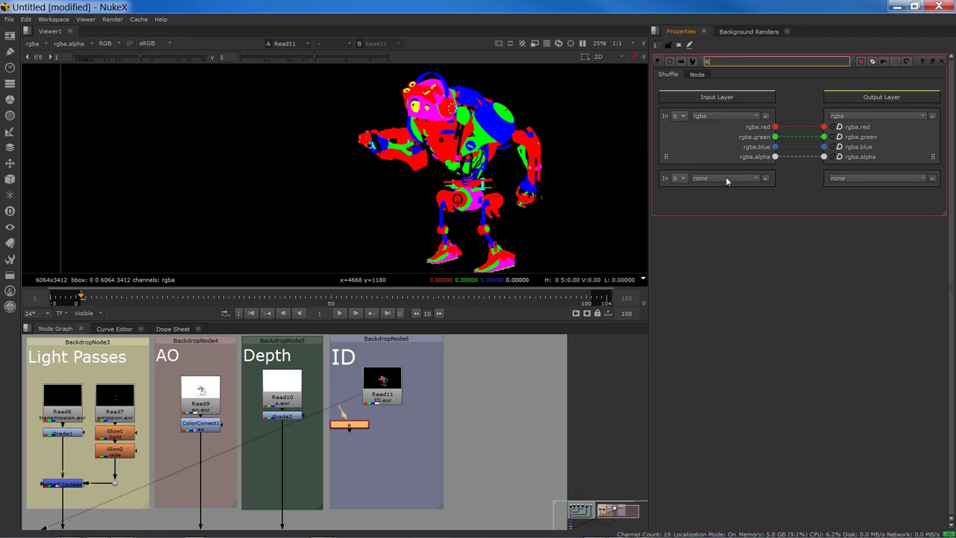
{"action": "left_click", "coordinate": [861, 61]}
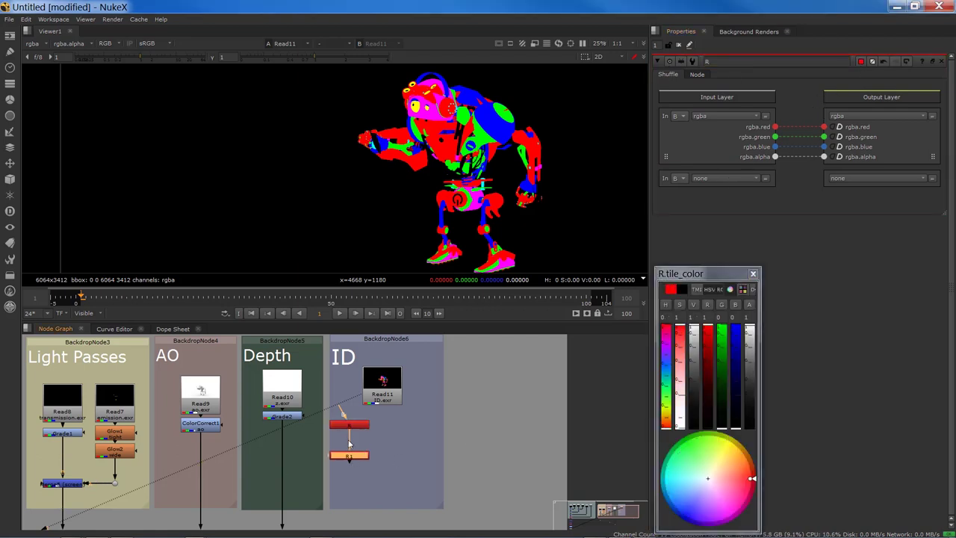
Rename the copied R shuffle "B" and change its tile color to blue
{"action": "double_click", "coordinate": [738, 62]}
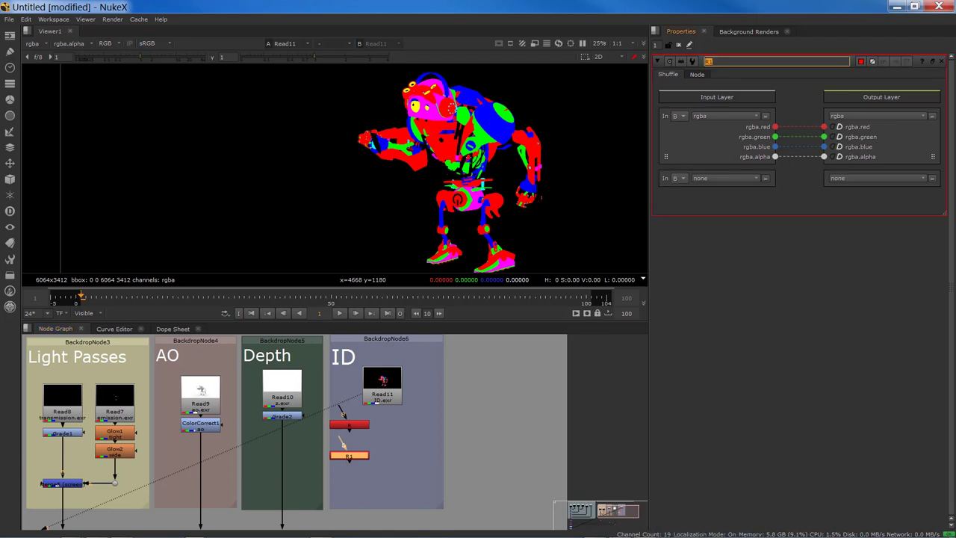
{"action": "type", "text": "B"}
{"action": "key", "text": "Return"}
{"action": "left_click_drag", "start_coordinate": [667, 337], "coordinate": [666, 363]}
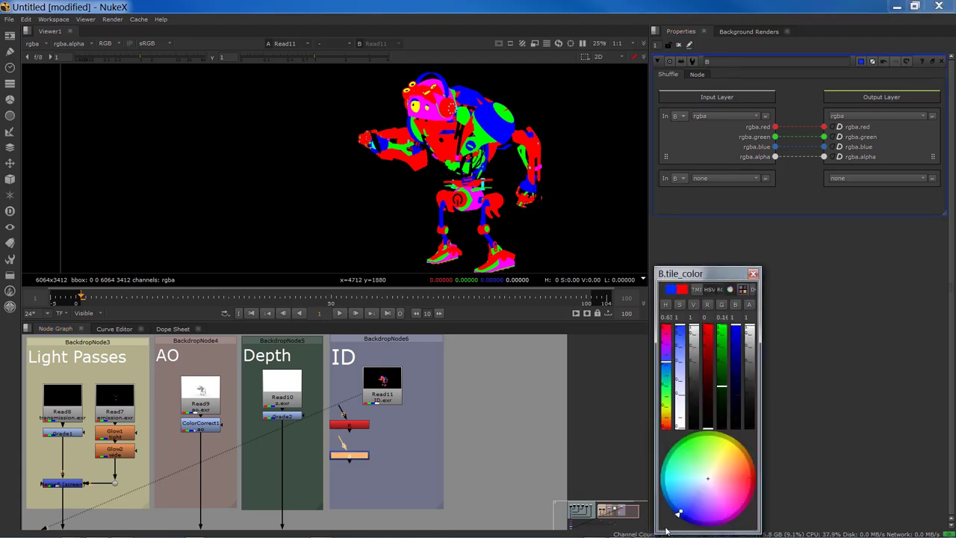
Paste another Shuffle copy below the blue node, name it "G" and give it a green tile color
{"action": "left_click", "coordinate": [357, 459]}
{"action": "key", "text": "ctrl+v"}
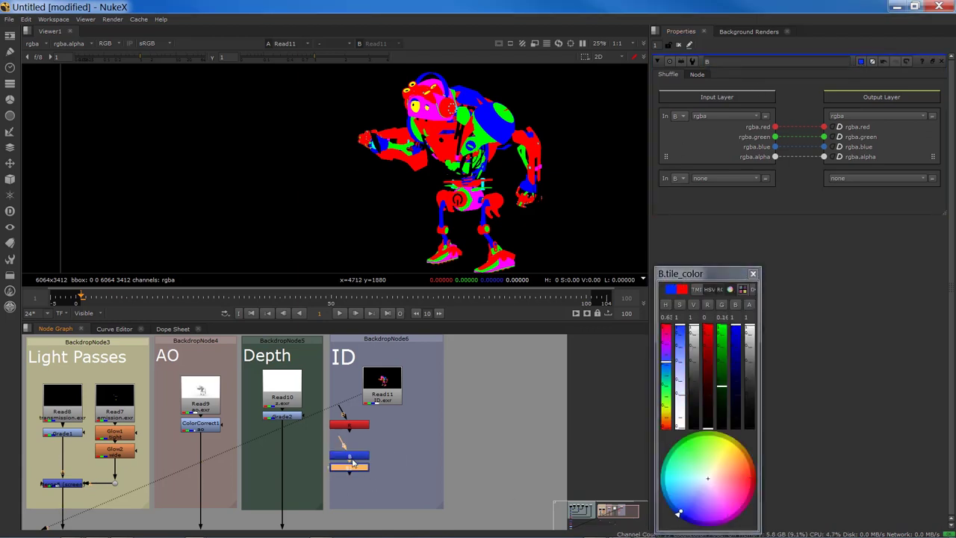
{"action": "left_click_drag", "start_coordinate": [354, 463], "coordinate": [354, 487]}
{"action": "left_click", "coordinate": [349, 455]}
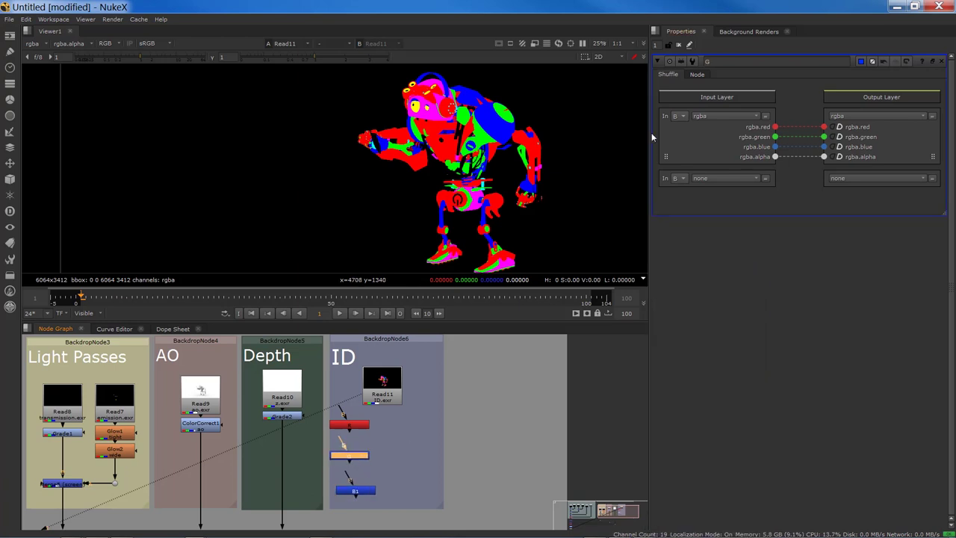
{"action": "left_click", "coordinate": [861, 62]}
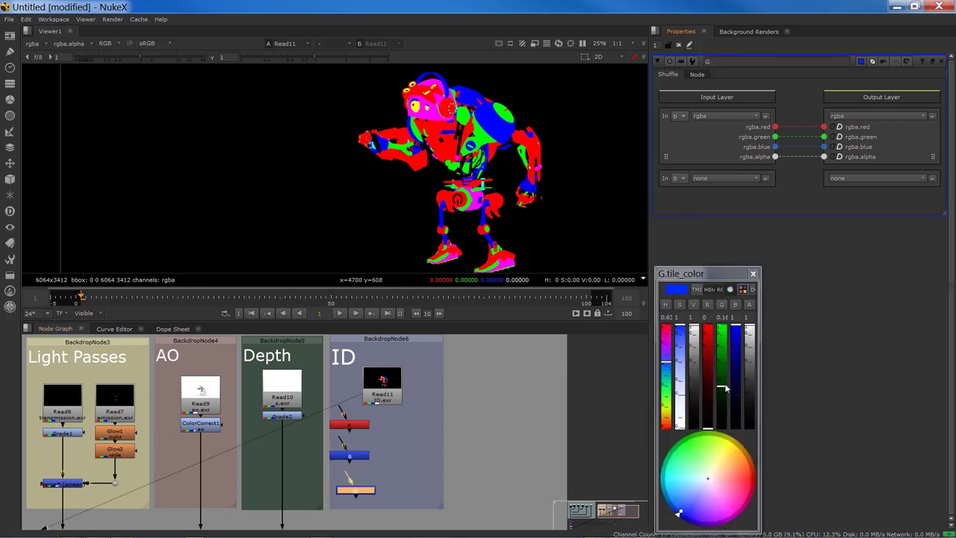
{"action": "left_click", "coordinate": [681, 440]}
Arrange the R, G and B shuffles in a row within a widened ID backdrop and connect their inputs to ID.exr
{"action": "left_click_drag", "start_coordinate": [356, 490], "coordinate": [391, 428]}
{"action": "left_click_drag", "start_coordinate": [435, 507], "coordinate": [464, 508]}
{"action": "left_click_drag", "start_coordinate": [401, 431], "coordinate": [405, 427]}
{"action": "left_click", "coordinate": [351, 456]}
{"action": "left_click_drag", "start_coordinate": [356, 461], "coordinate": [451, 430]}
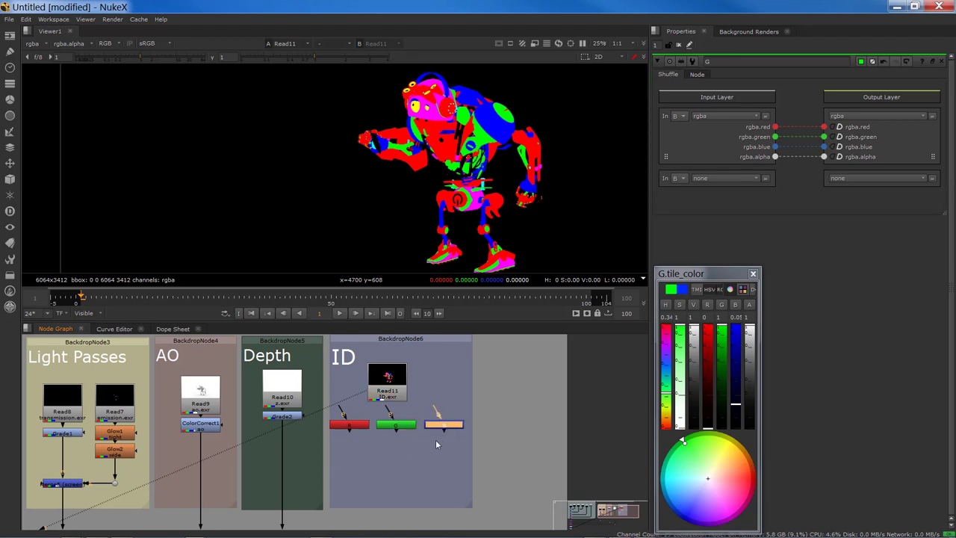
{"action": "left_click_drag", "start_coordinate": [348, 412], "coordinate": [385, 390]}
{"action": "left_click_drag", "start_coordinate": [438, 412], "coordinate": [390, 390]}
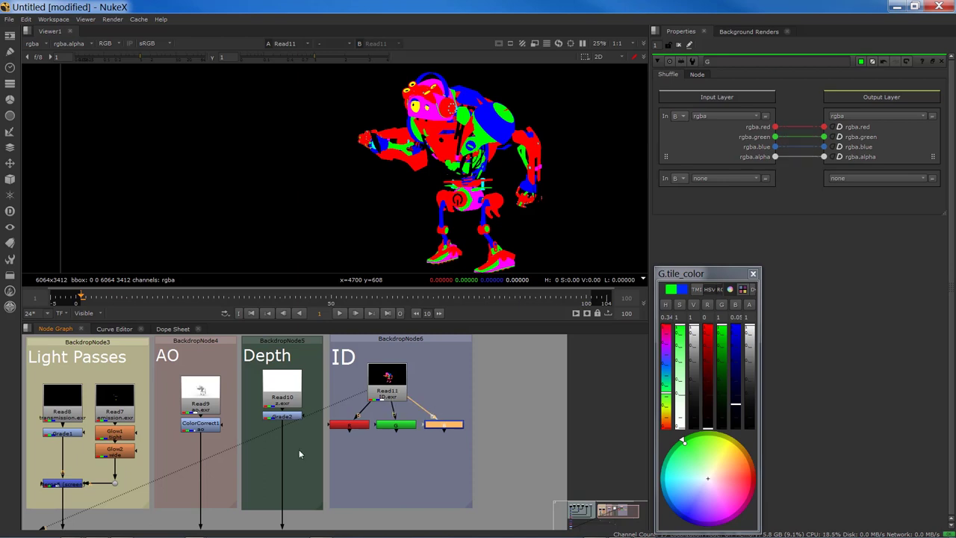
In the R shuffle, disconnect the green, blue and alpha channels and reroute the red connection
{"action": "left_click", "coordinate": [351, 424]}
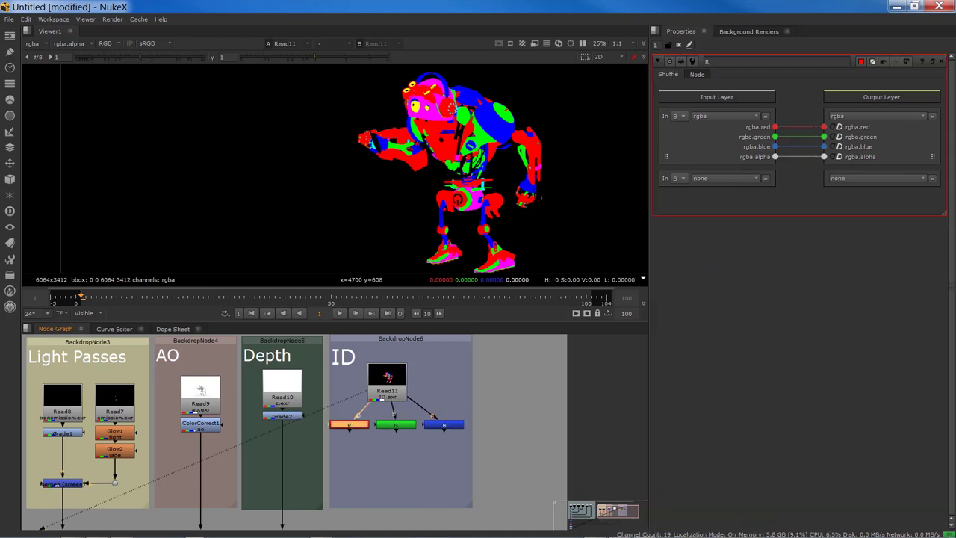
{"action": "mouse_move", "coordinate": [797, 156]}
{"action": "left_mouse_down"}
{"action": "mouse_move", "coordinate": [799, 185]}
{"action": "mouse_move", "coordinate": [797, 157]}
{"action": "left_mouse_up"}
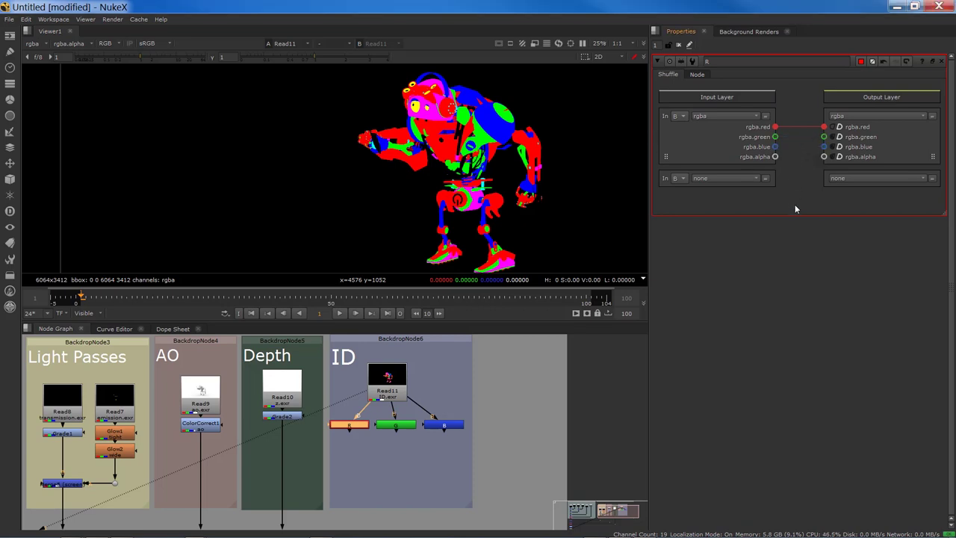
{"action": "left_click_drag", "start_coordinate": [823, 127], "coordinate": [813, 53]}
Route only the green input to alpha in the G shuffle, and only the blue input to alpha in the B shuffle
{"action": "double_click", "coordinate": [405, 425]}
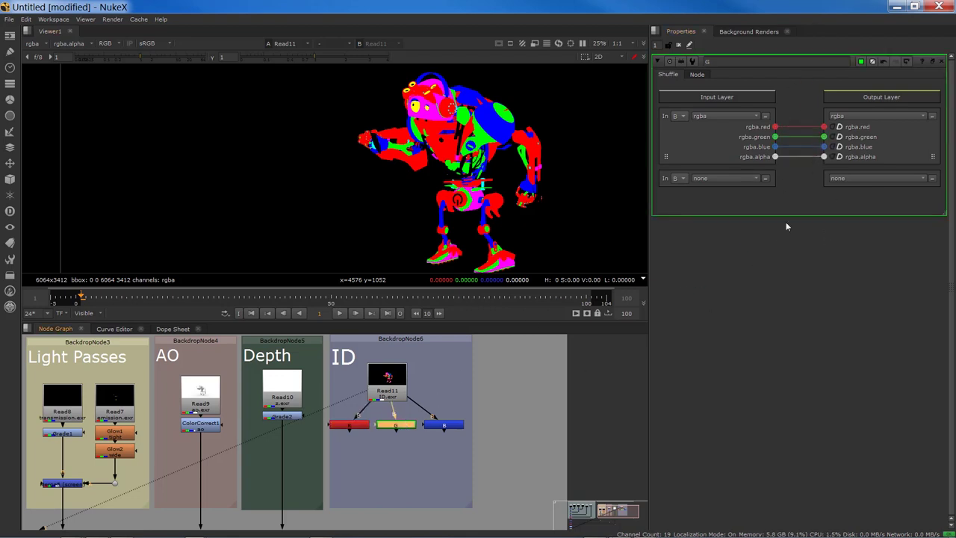
{"action": "left_click", "coordinate": [805, 157]}
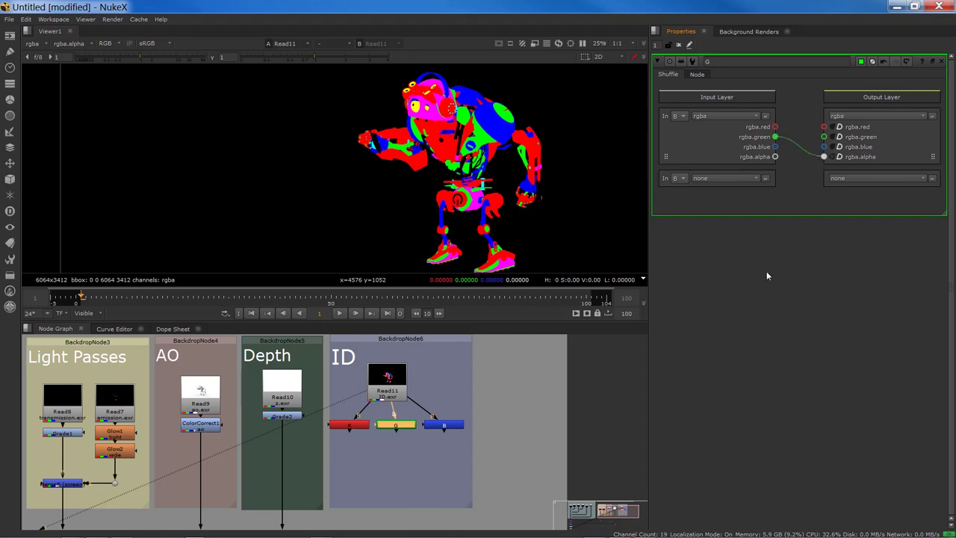
{"action": "double_click", "coordinate": [441, 426]}
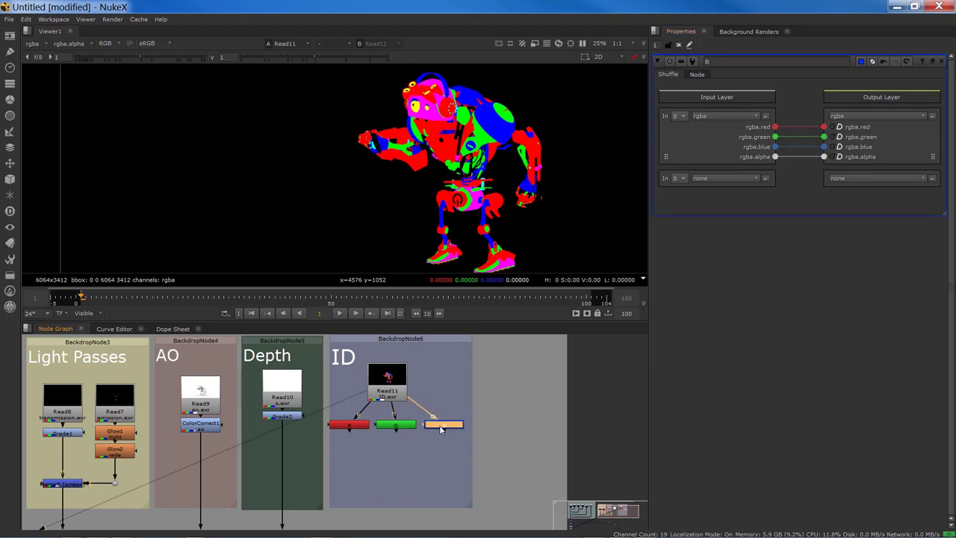
{"action": "left_click", "coordinate": [793, 146]}
{"action": "left_click", "coordinate": [796, 136]}
{"action": "left_click_drag", "start_coordinate": [776, 148], "coordinate": [799, 153]}
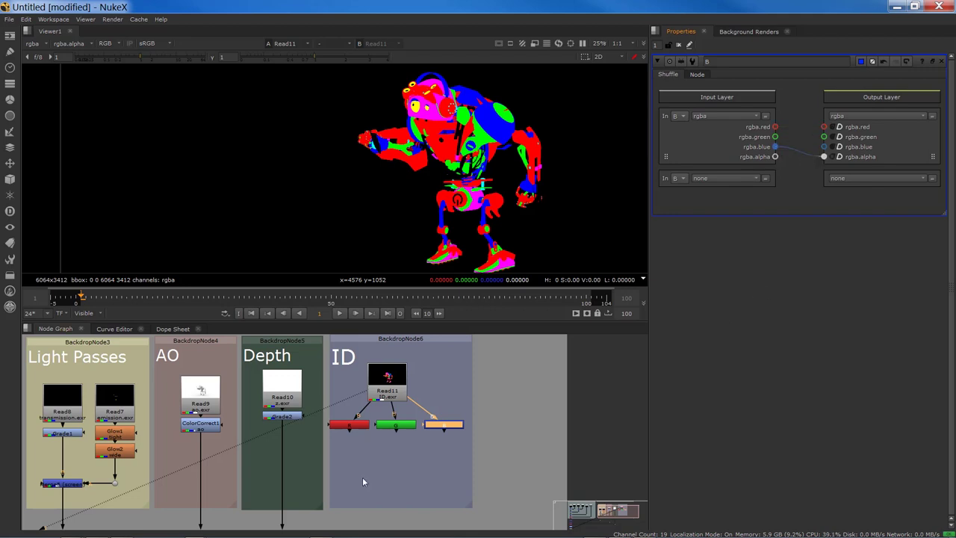
Move the G and B shuffles closer to R so the three sit evenly beneath ID.exr
{"action": "left_click", "coordinate": [396, 426]}
{"action": "left_click_drag", "start_coordinate": [397, 428], "coordinate": [393, 428]}
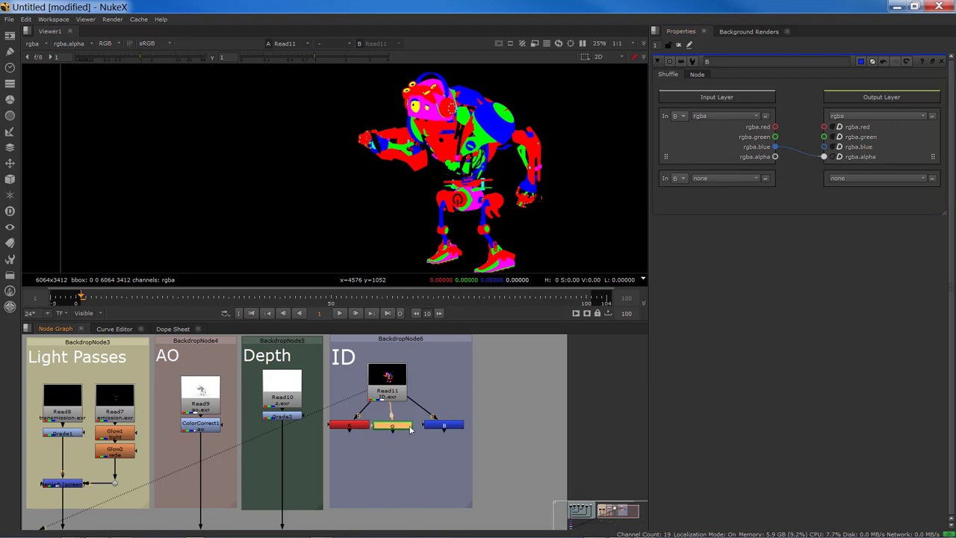
{"action": "left_click", "coordinate": [445, 425]}
{"action": "left_click", "coordinate": [389, 427]}
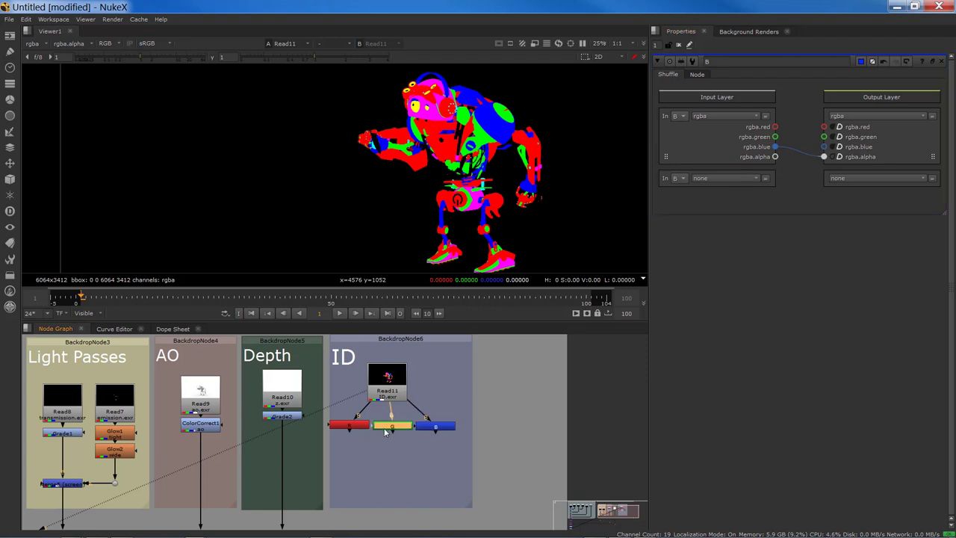
Connect Grade3's mask input to the G shuffle, bending the connection with a dot
{"action": "scroll", "coordinate": [387, 432], "scroll_direction": "down", "scroll_amount": 3}
{"action": "middle_click_drag", "start_coordinate": [340, 460], "coordinate": [496, 402]}
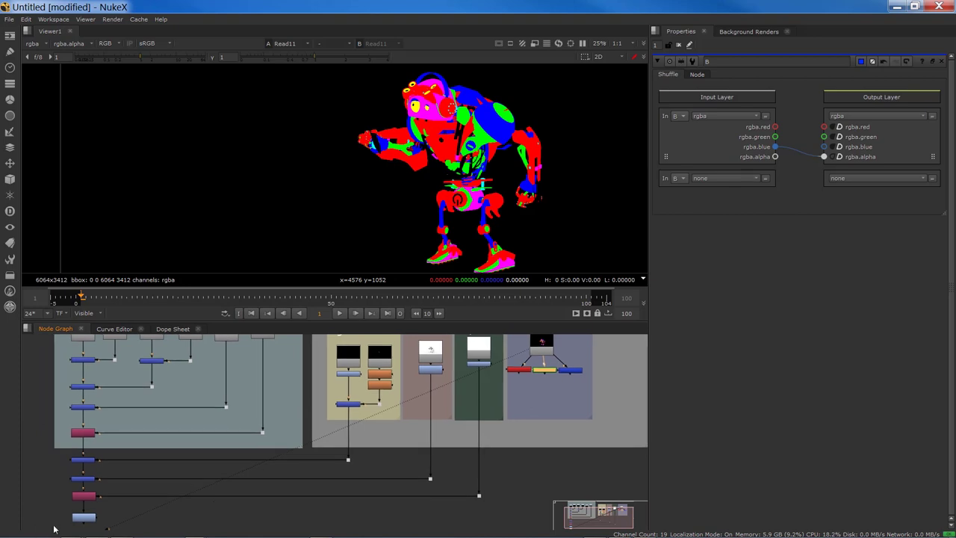
{"action": "left_click_drag", "start_coordinate": [97, 519], "coordinate": [542, 514]}
Show Grade3 in the viewer, open its properties and inspect the mask connection at the G shuffle
{"action": "left_click", "coordinate": [83, 517]}
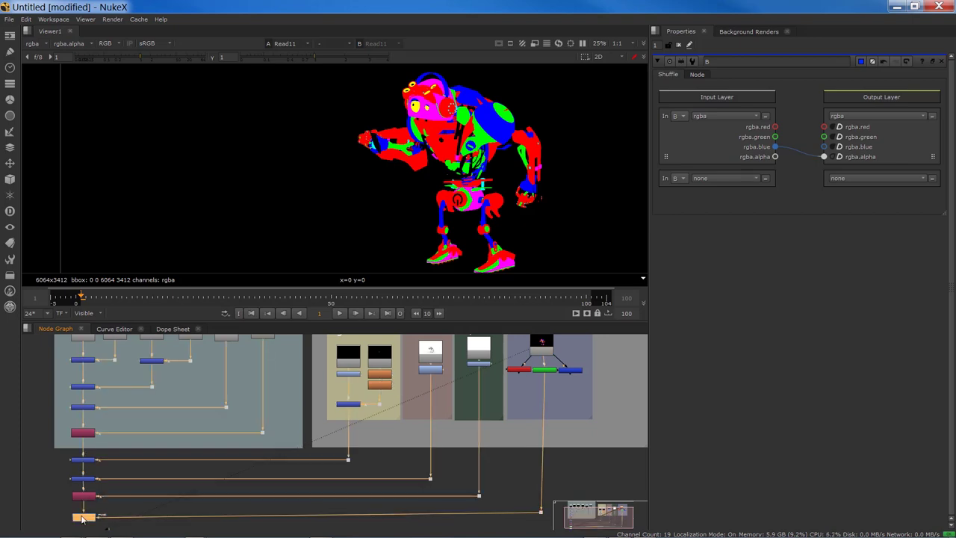
{"action": "key", "text": "1"}
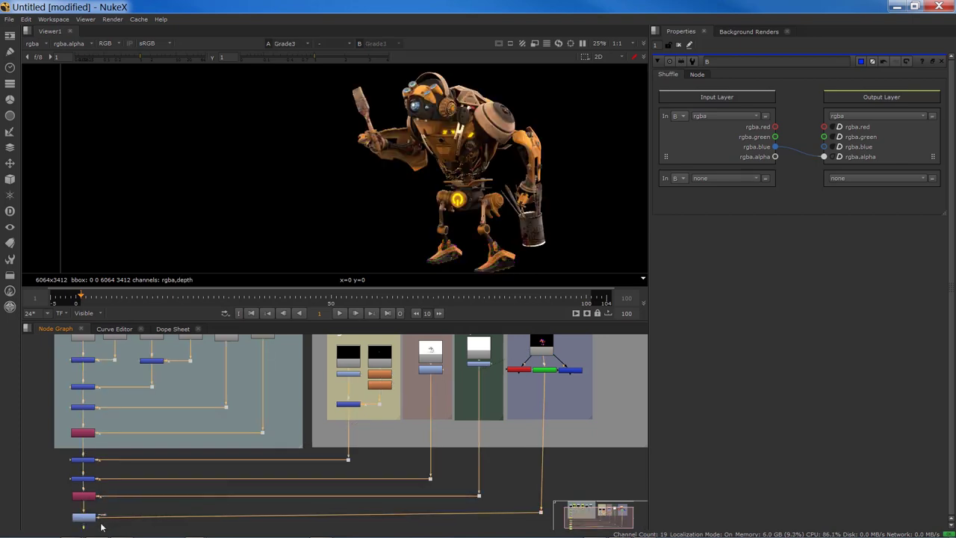
{"action": "double_click", "coordinate": [84, 517]}
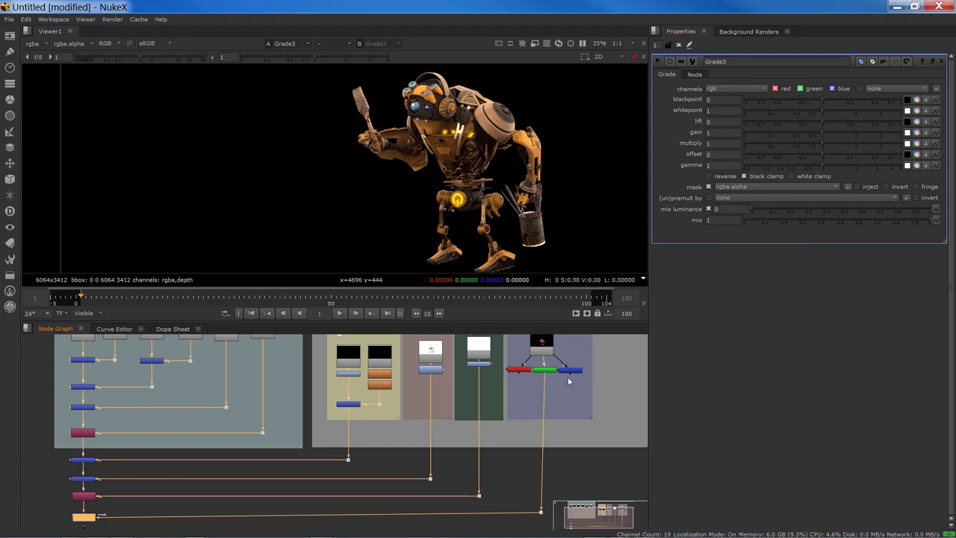
{"action": "scroll", "coordinate": [568, 381], "scroll_direction": "up", "scroll_amount": 4}
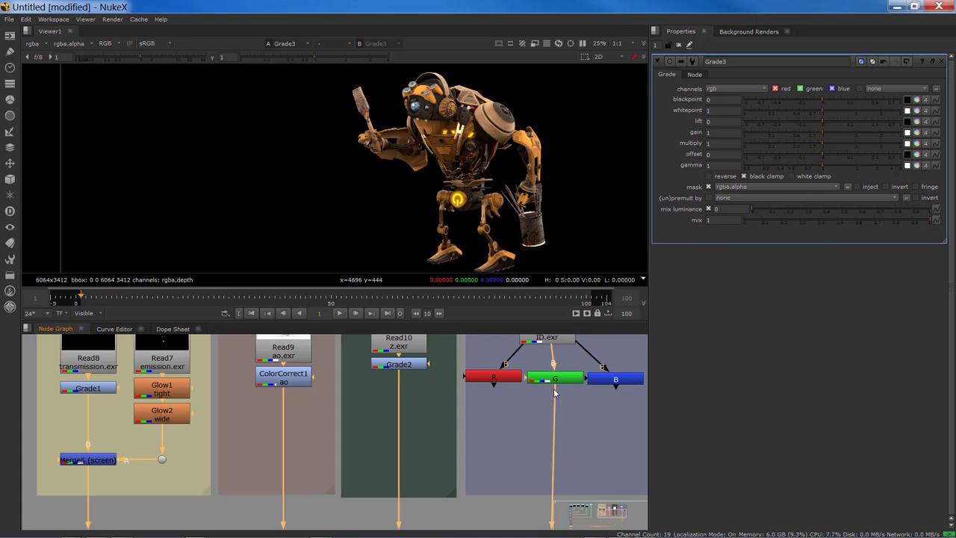
{"action": "mouse_move", "coordinate": [554, 393]}
{"action": "left_mouse_down"}
{"action": "mouse_move", "coordinate": [497, 385]}
{"action": "mouse_move", "coordinate": [622, 397]}
{"action": "mouse_move", "coordinate": [556, 387]}
{"action": "left_mouse_up"}
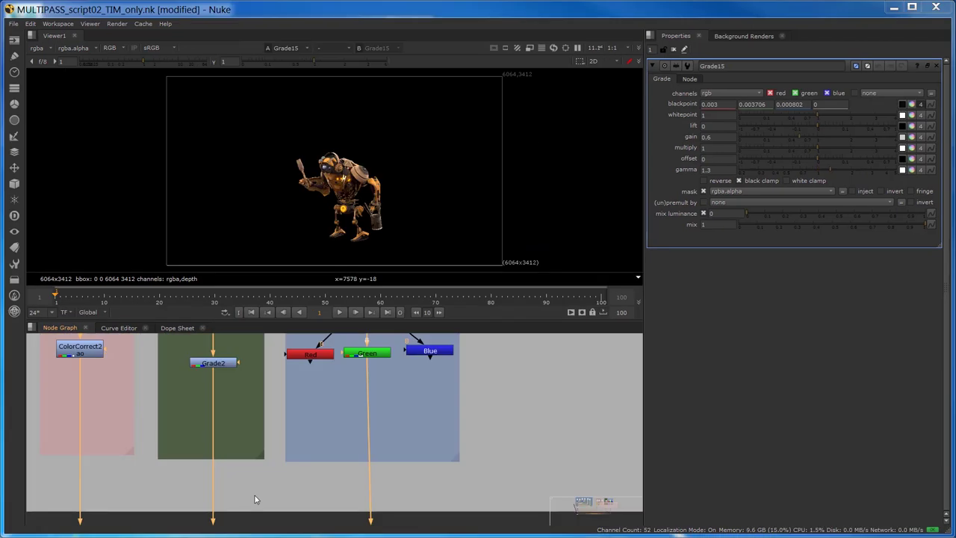
Focus on the robot's head and shoulder and set Grade15's multiply to 1.9
{"action": "scroll", "coordinate": [352, 406], "scroll_direction": "up", "scroll_amount": 6}
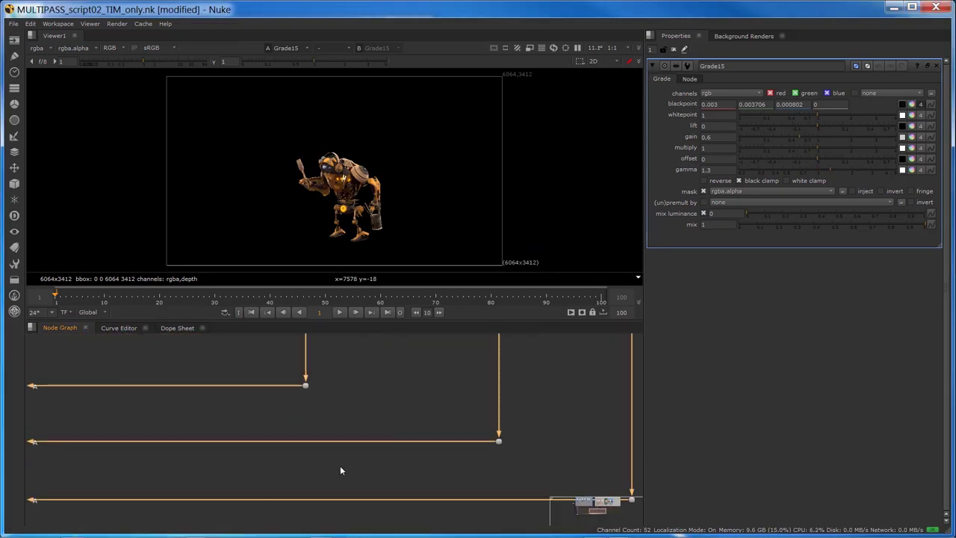
{"action": "key", "text": "f"}
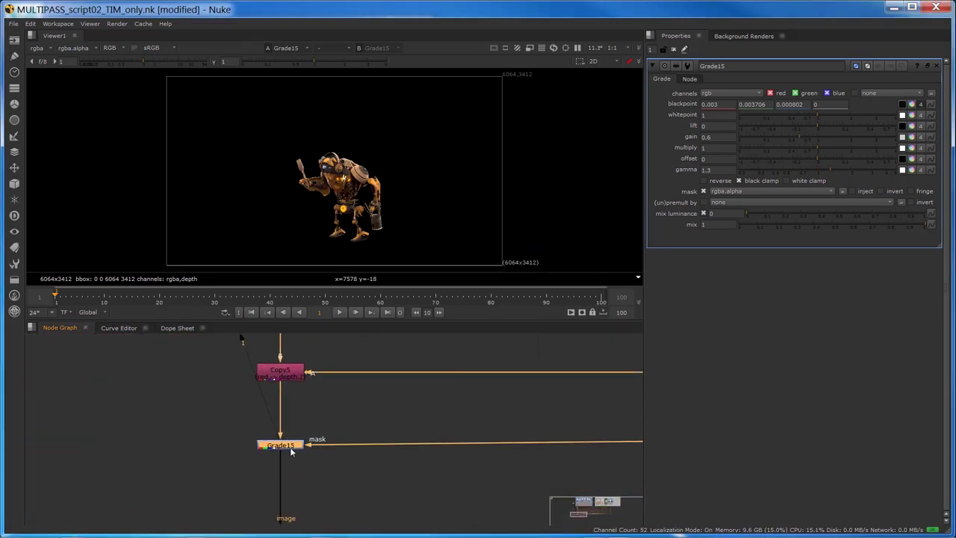
{"action": "scroll", "coordinate": [337, 179], "scroll_direction": "up", "scroll_amount": 5}
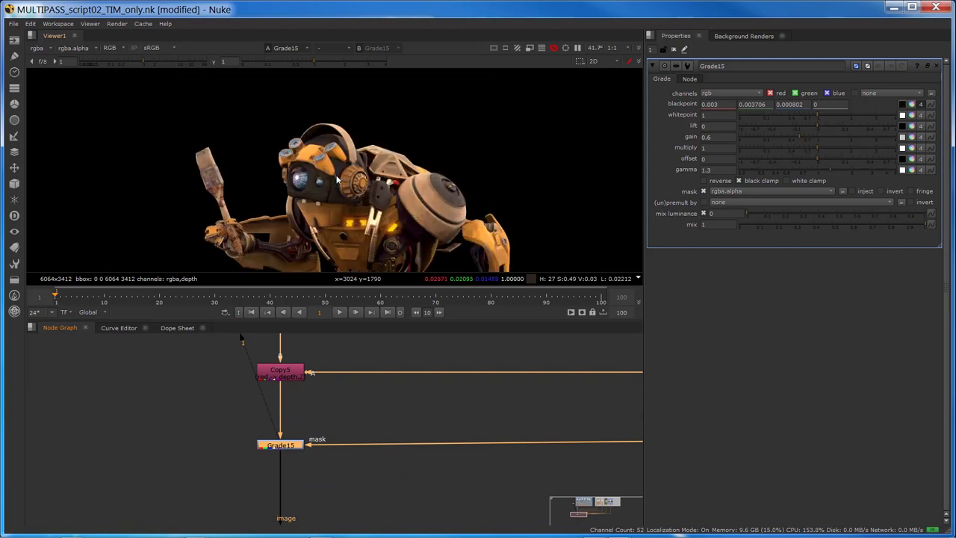
{"action": "scroll", "coordinate": [337, 179], "scroll_direction": "up", "scroll_amount": 2}
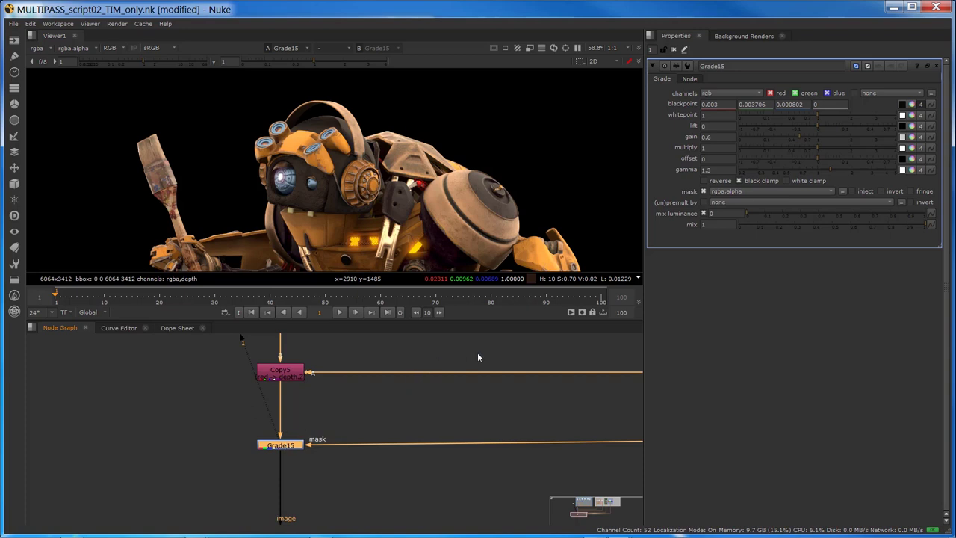
{"action": "left_click", "coordinate": [718, 146]}
{"action": "type", "text": "1.9"}
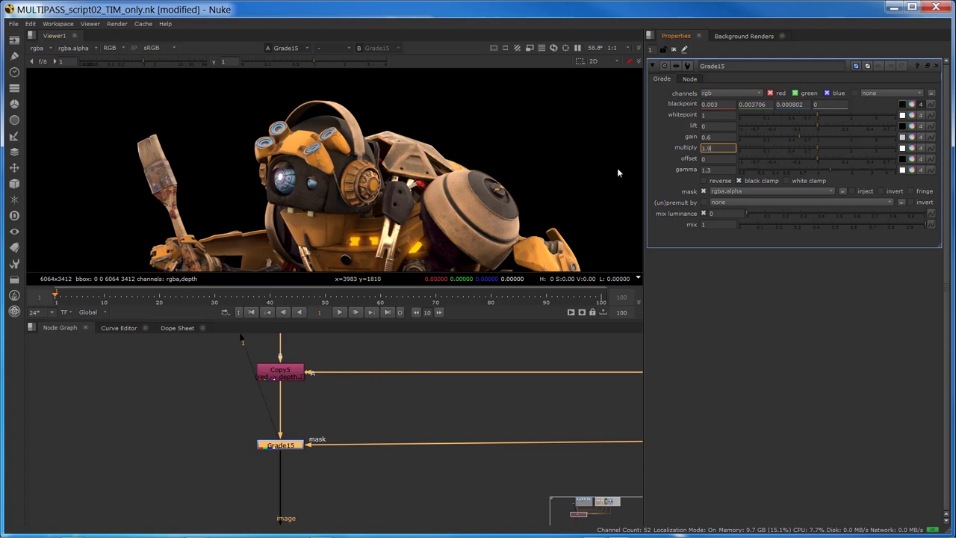
{"action": "key", "text": "Return"}
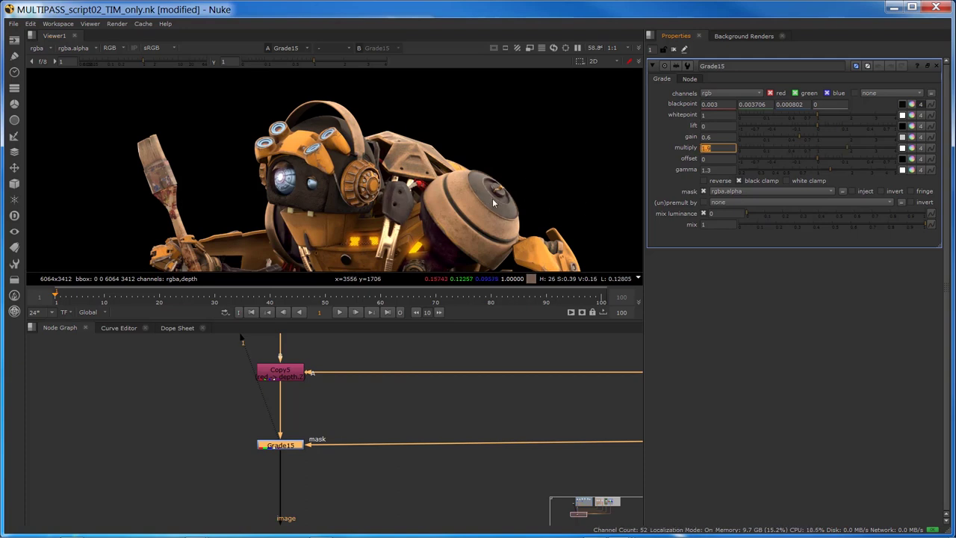
{"action": "left_click", "coordinate": [273, 446]}
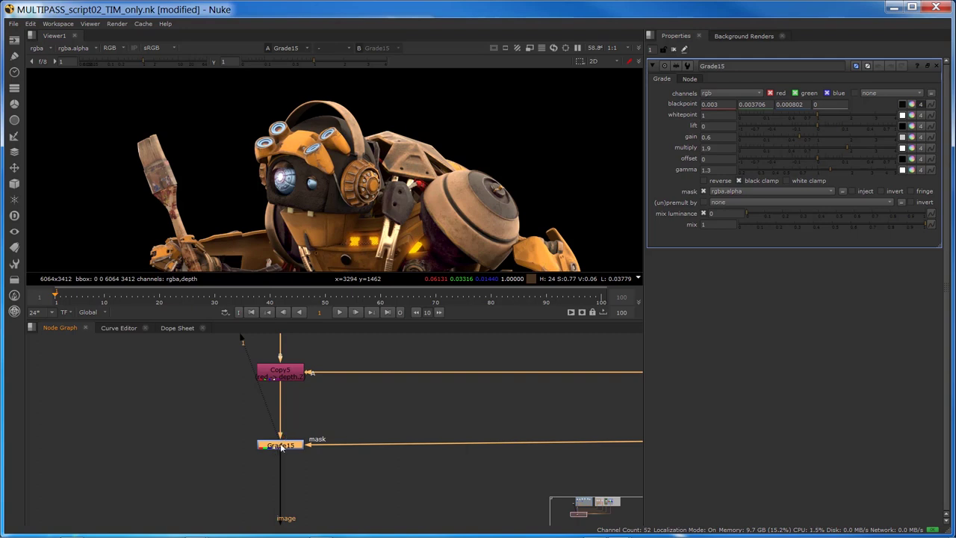
Toggle Grade15 off and on repeatedly to compare the robot with and without the masked grade
{"action": "key", "text": "d"}
{"action": "key", "text": "d"}
{"action": "key", "text": "d"}
{"action": "key", "text": "d"}
{"action": "key", "text": "d"}
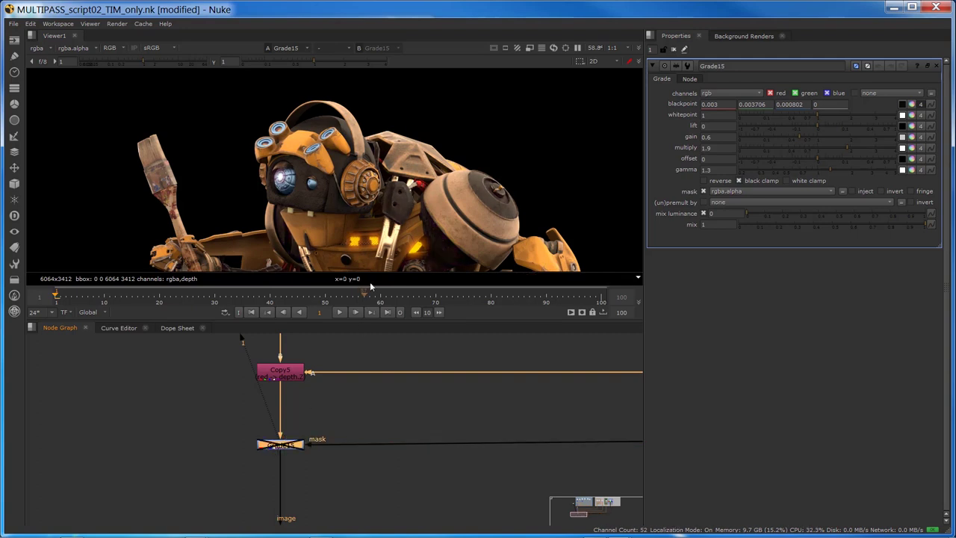
{"action": "key", "text": "d"}
{"action": "key", "text": "d"}
{"action": "key", "text": "d"}
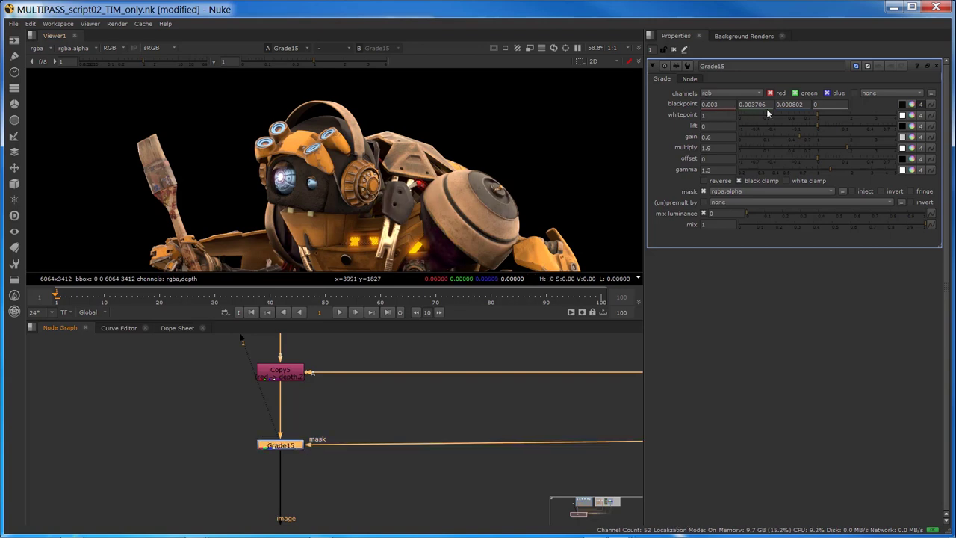
Try a red blackpoint value of 0.04 on Grade15 using separate channel sliders, and undo it
{"action": "left_click", "coordinate": [912, 103]}
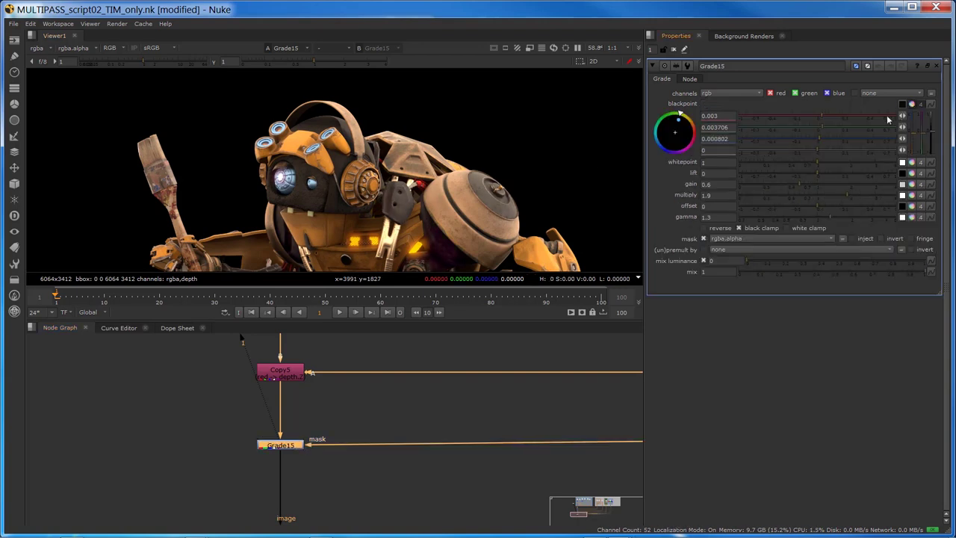
{"action": "left_click", "coordinate": [827, 115]}
{"action": "mouse_move", "coordinate": [828, 114]}
{"action": "left_mouse_down"}
{"action": "mouse_move", "coordinate": [804, 120]}
{"action": "mouse_move", "coordinate": [833, 131]}
{"action": "left_mouse_up"}
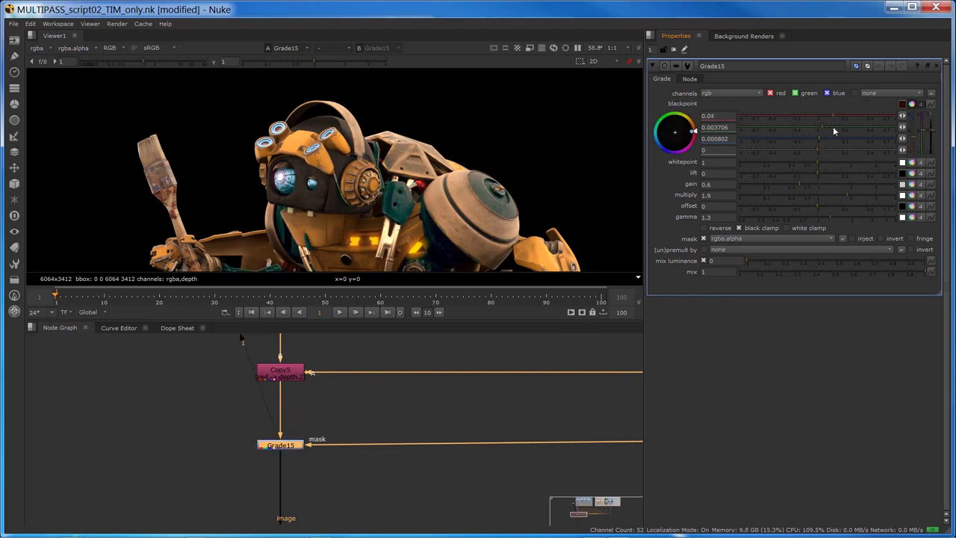
{"action": "key", "text": "ctrl+z"}
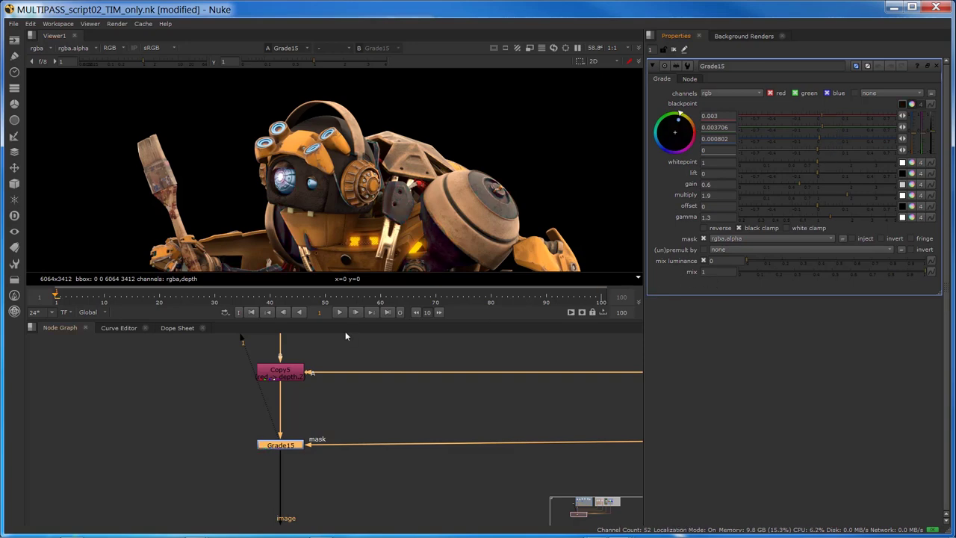
Add a green backdrop beside the ID backdrop, inside the auxiliary passes area
{"action": "left_click", "coordinate": [220, 399]}
{"action": "middle_click_drag", "start_coordinate": [412, 419], "coordinate": [72, 523]}
{"action": "middle_click_drag", "start_coordinate": [219, 415], "coordinate": [225, 465]}
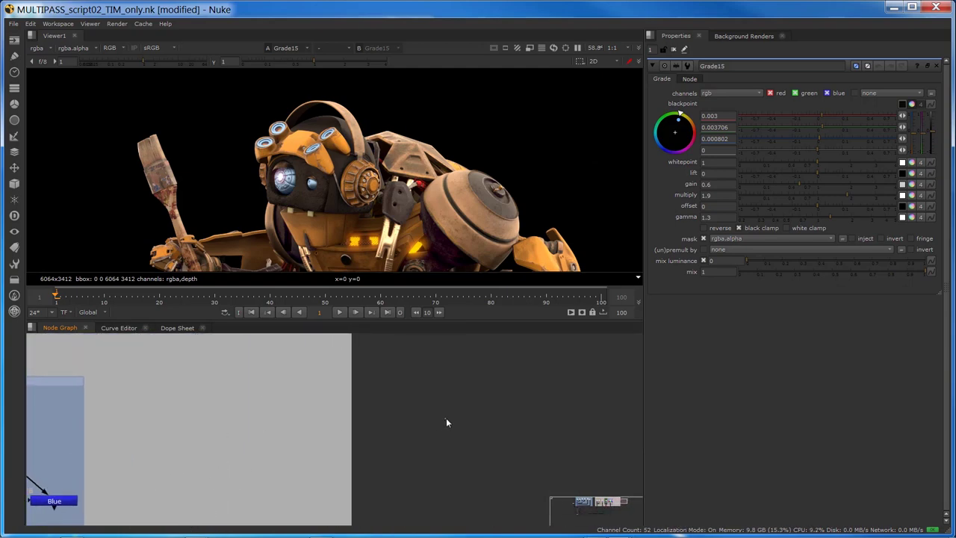
{"action": "key", "text": "Tab"}
{"action": "type", "text": "drop"}
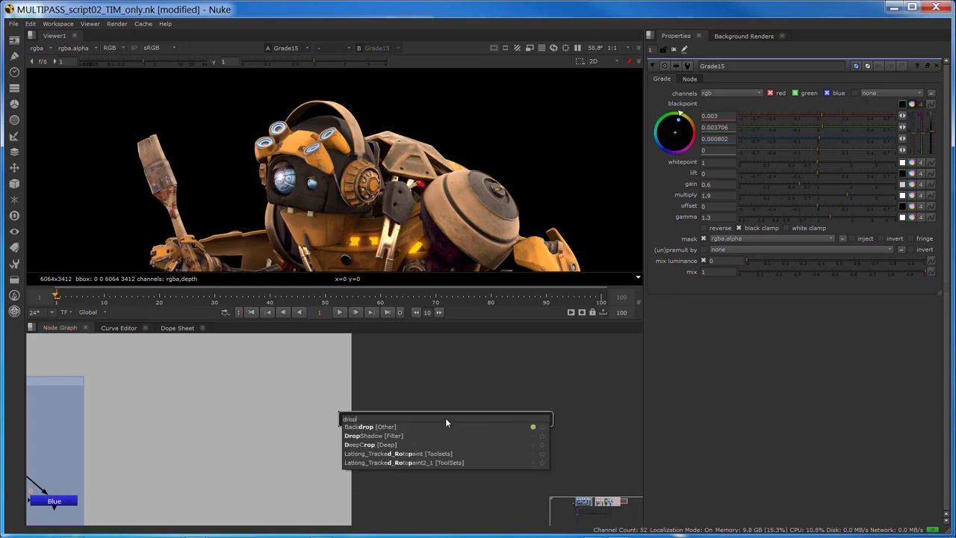
{"action": "key", "text": "Return"}
{"action": "scroll", "coordinate": [429, 404], "scroll_direction": "down", "scroll_amount": 3}
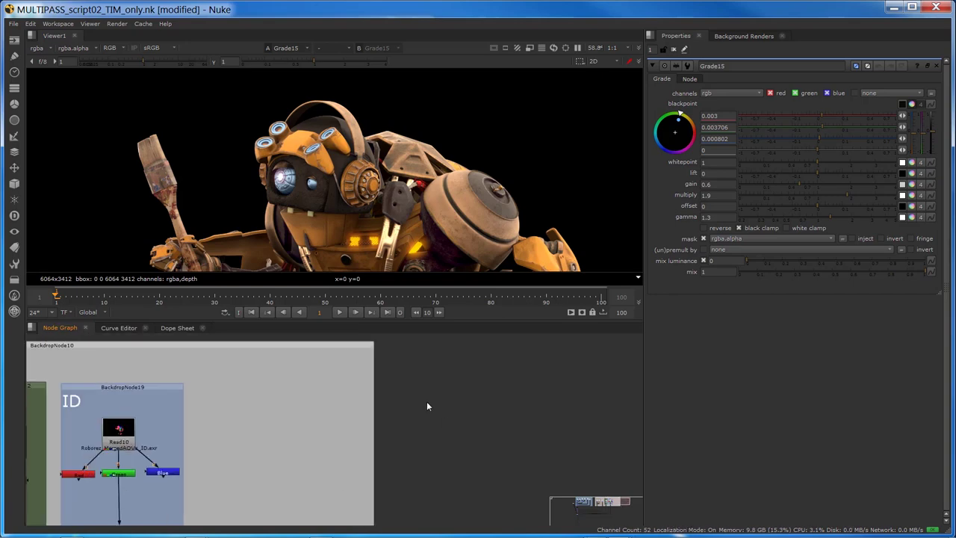
{"action": "scroll", "coordinate": [426, 403], "scroll_direction": "down", "scroll_amount": 5}
{"action": "scroll", "coordinate": [421, 415], "scroll_direction": "up", "scroll_amount": 2}
{"action": "key", "text": "Tab"}
{"action": "type", "text": "bac"}
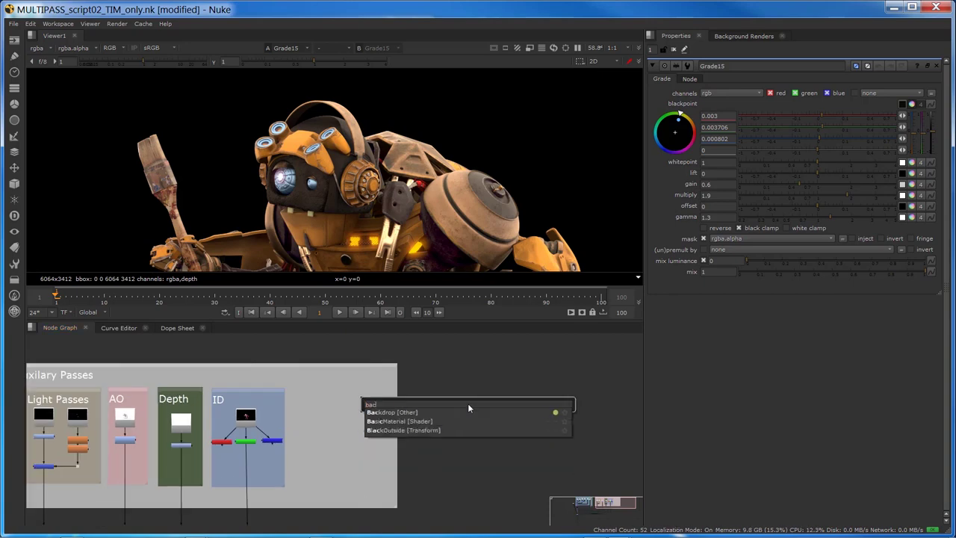
{"action": "key", "text": "Return"}
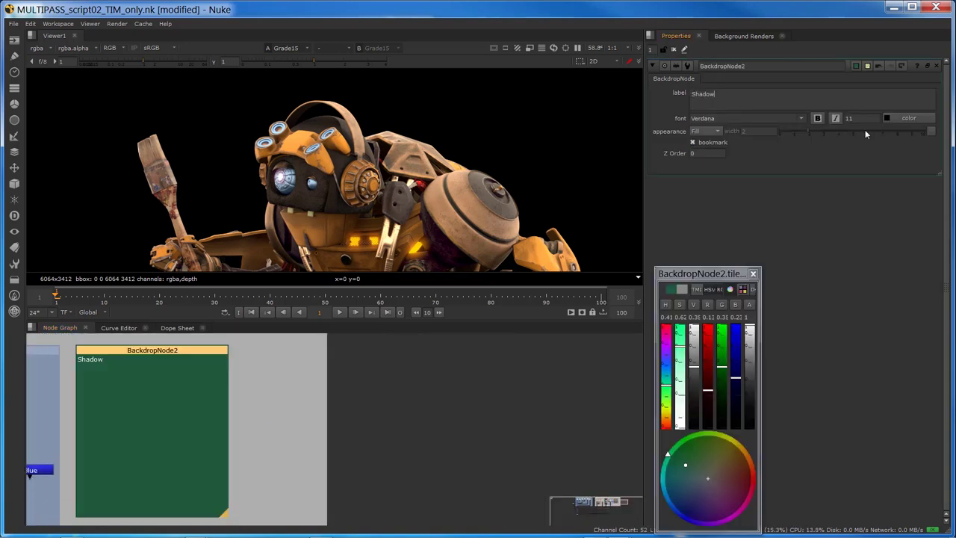
Label the green backdrop SHADOW and set its font size to 35
{"action": "key", "text": "ctrl+a"}
{"action": "type", "text": "SHADOW"}
{"action": "left_click", "coordinate": [851, 118]}
{"action": "type", "text": "35"}
{"action": "key", "text": "Return"}
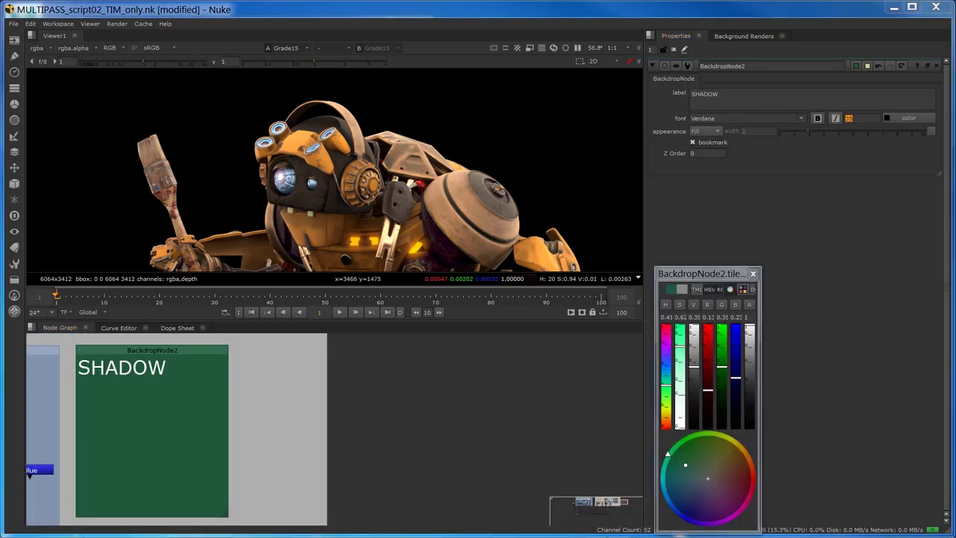
Import shadow_matte.exr into the SHADOW backdrop and show the whole frame in the viewer
{"action": "left_click_drag", "start_coordinate": [879, 378], "coordinate": [132, 432]}
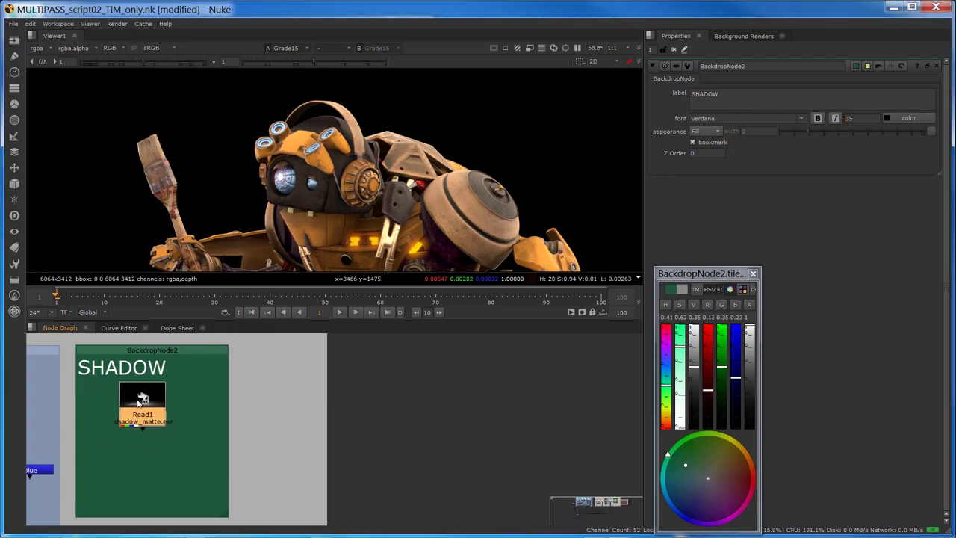
{"action": "scroll", "coordinate": [142, 403], "scroll_direction": "up", "scroll_amount": 2}
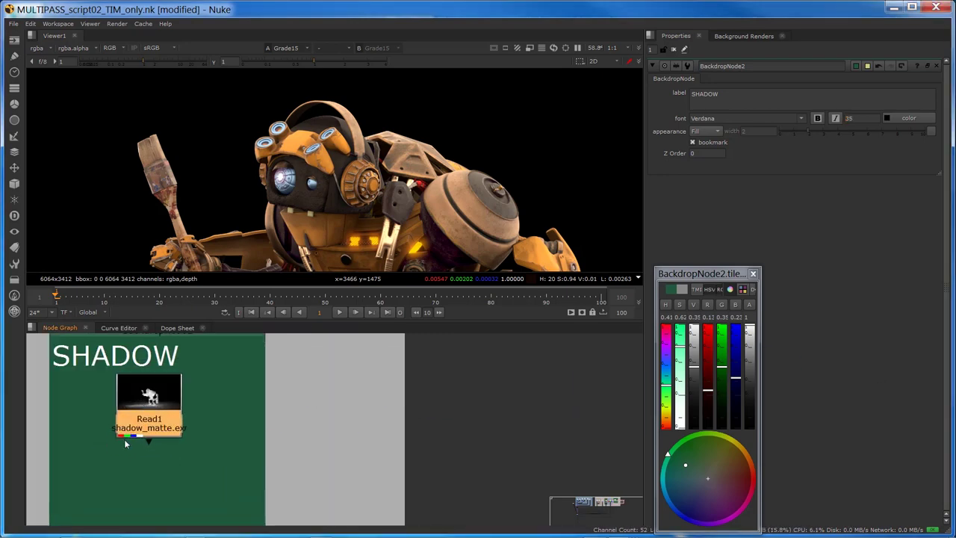
{"action": "scroll", "coordinate": [141, 448], "scroll_direction": "down", "scroll_amount": 3}
{"action": "middle_click_drag", "start_coordinate": [151, 472], "coordinate": [179, 448]}
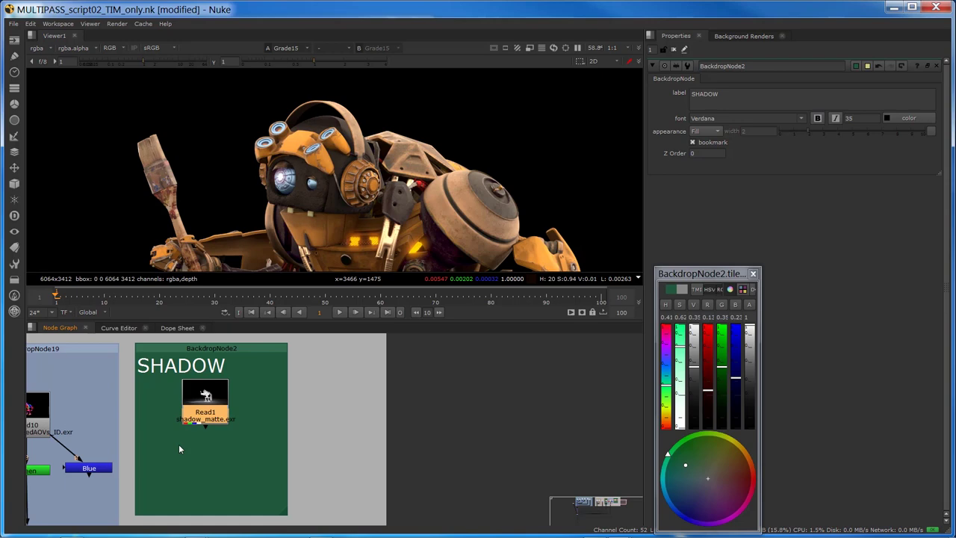
{"action": "left_click", "coordinate": [206, 392]}
{"action": "key", "text": "1"}
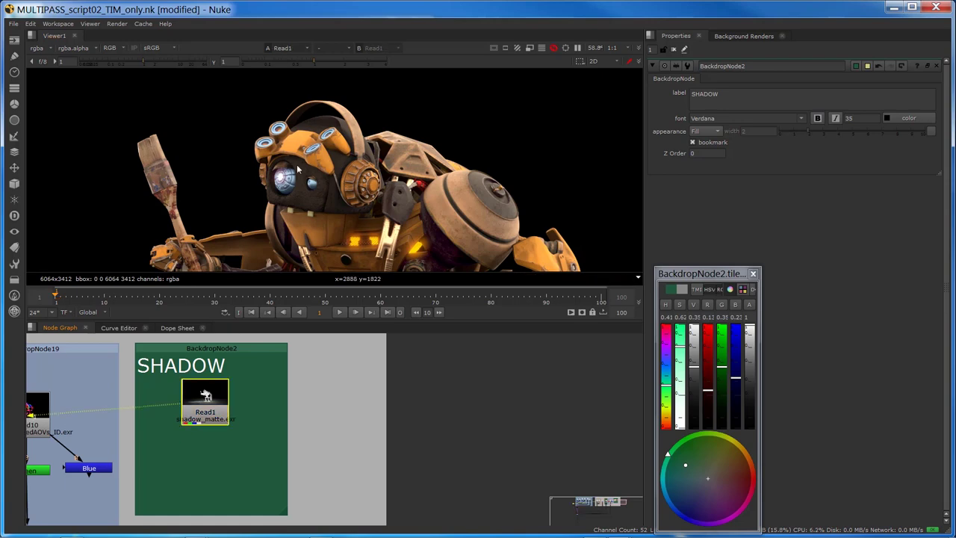
{"action": "left_click", "coordinate": [242, 343]}
{"action": "key", "text": "f"}
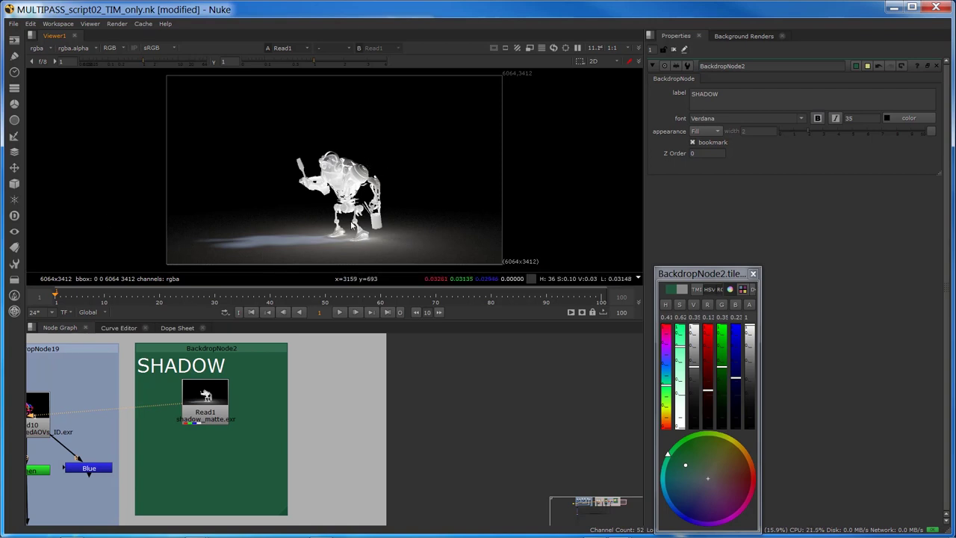
Add an Invert node and a Premult node in sequence below the shadow_matte.exr read node
{"action": "left_click", "coordinate": [215, 401]}
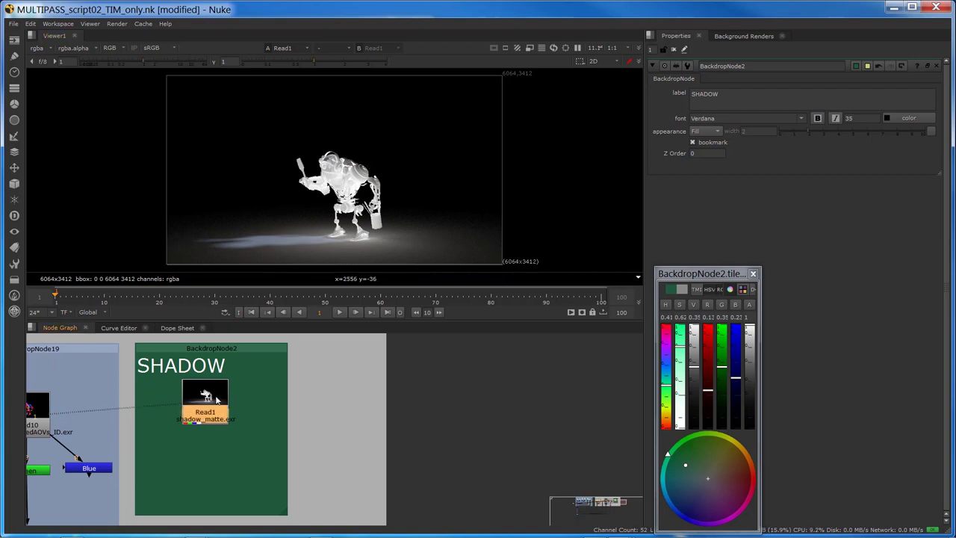
{"action": "key", "text": "Tab"}
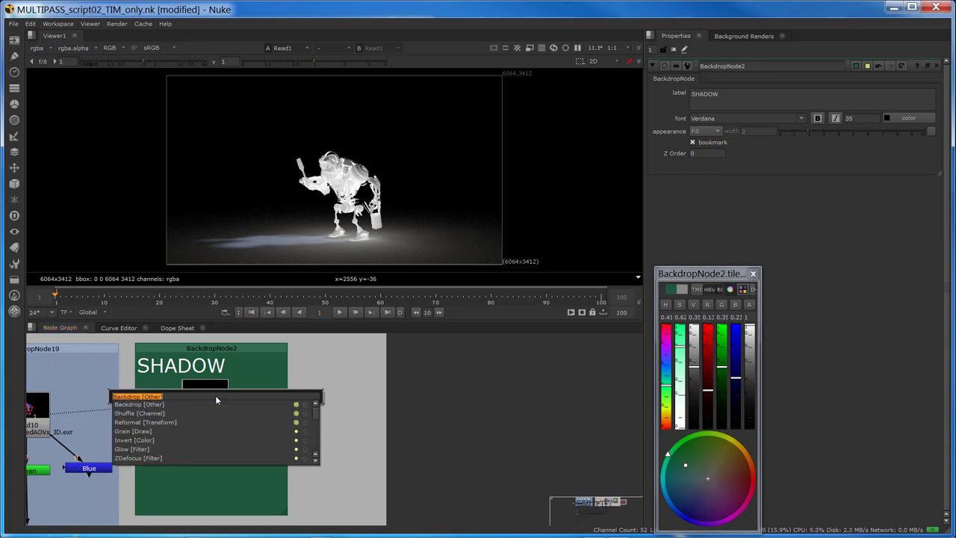
{"action": "type", "text": "invert"}
{"action": "key", "text": "Return"}
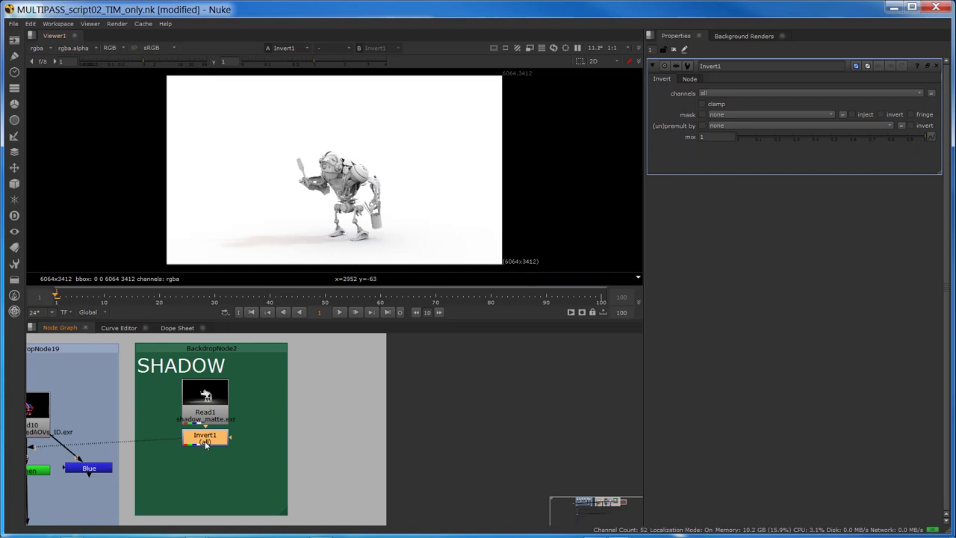
{"action": "key", "text": "Tab"}
{"action": "type", "text": "prem"}
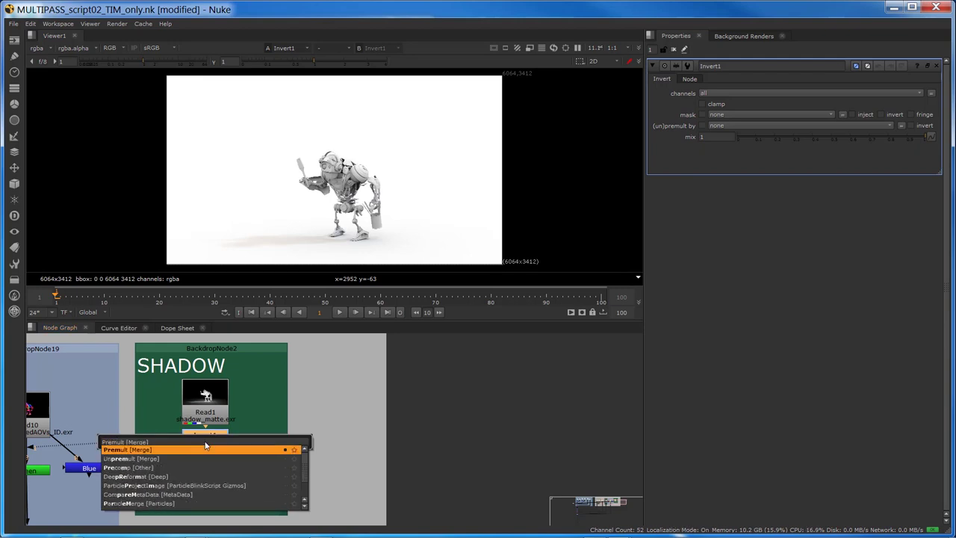
{"action": "key", "text": "Return"}
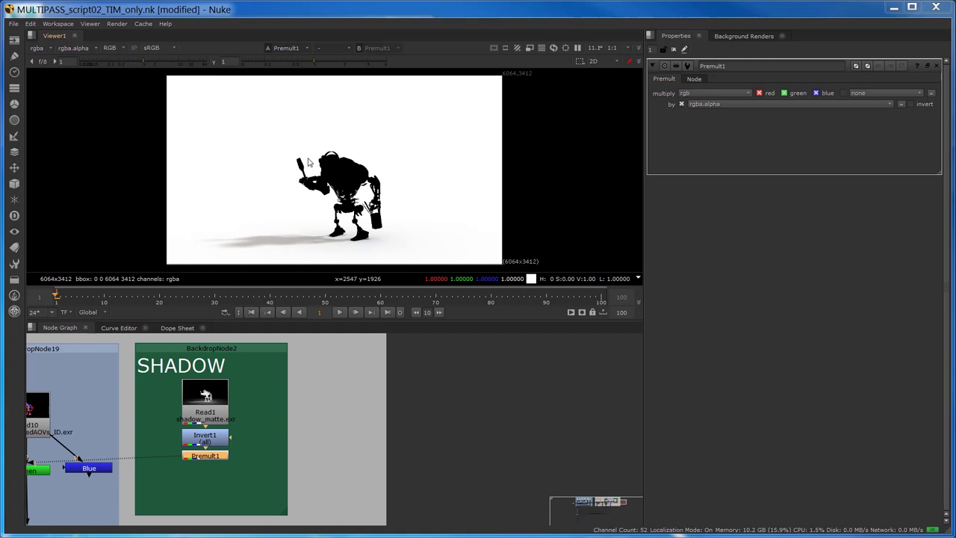
Add a new backdrop in the empty area beside the Primary Passes backdrop
{"action": "middle_click_drag", "start_coordinate": [156, 397], "coordinate": [452, 445]}
{"action": "key", "text": "Tab"}
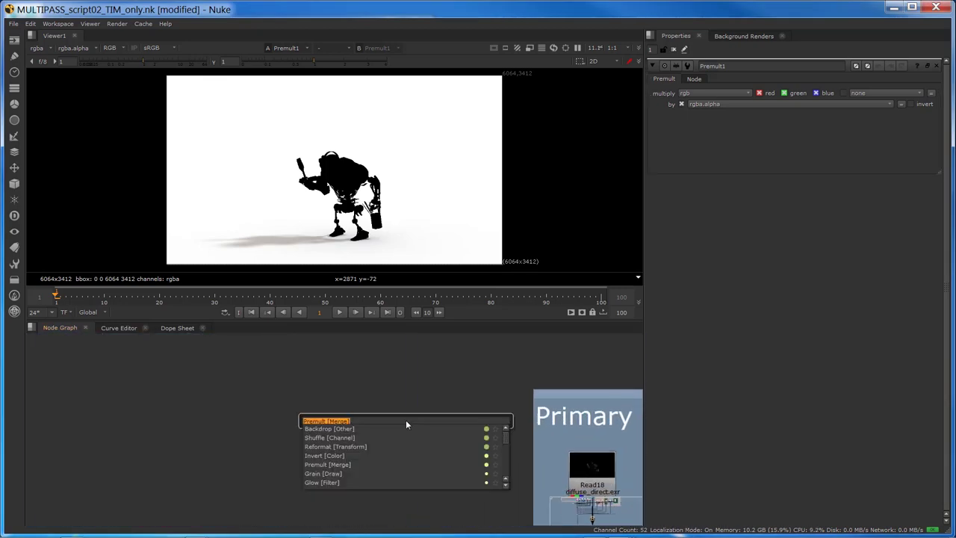
{"action": "type", "text": "backdrop"}
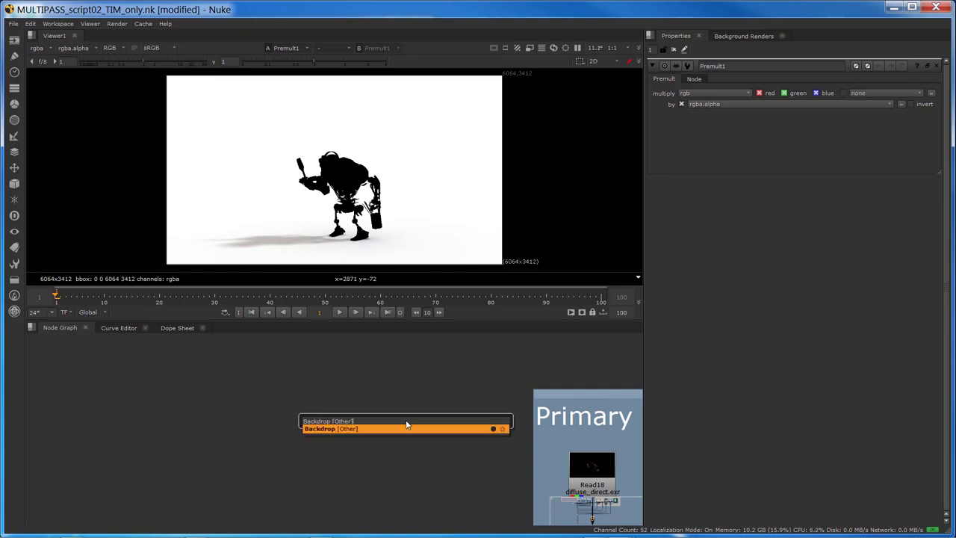
{"action": "key", "text": "Return"}
{"action": "left_click_drag", "start_coordinate": [132, 365], "coordinate": [430, 402]}
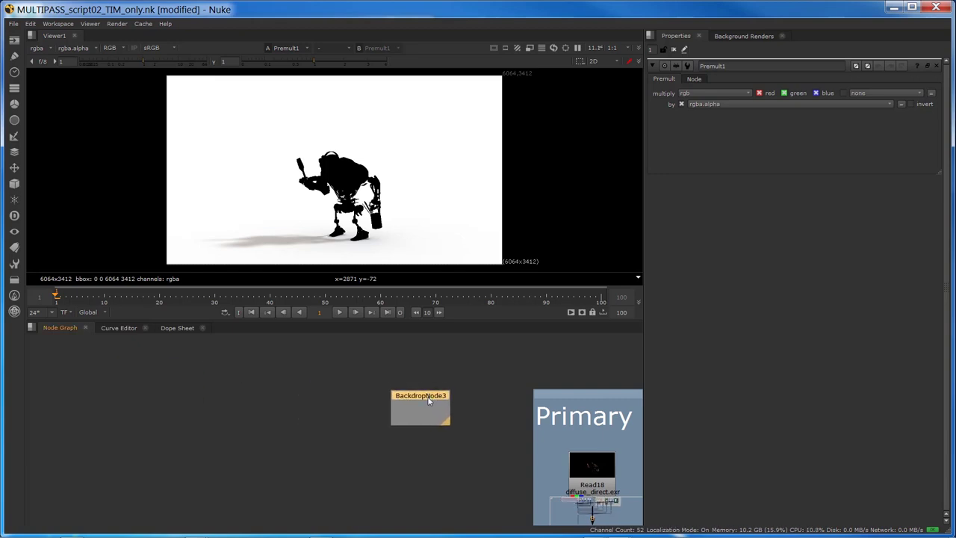
Label the new backdrop BG, set its font size to 45, and enlarge it to hold the background nodes
{"action": "left_click", "coordinate": [728, 91]}
{"action": "type", "text": "BG"}
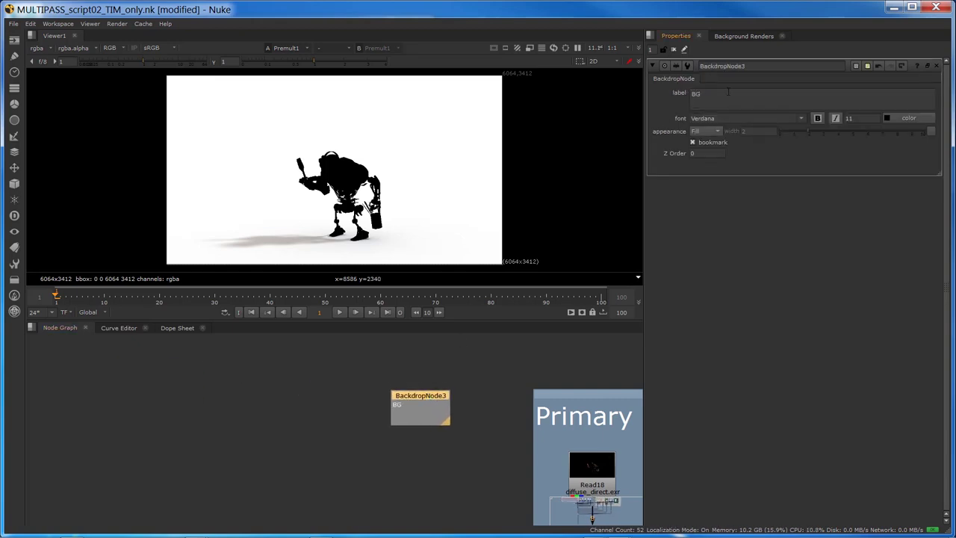
{"action": "double_click", "coordinate": [851, 118]}
{"action": "type", "text": "45"}
{"action": "key", "text": "Return"}
{"action": "scroll", "coordinate": [371, 383], "scroll_direction": "down", "scroll_amount": 2}
{"action": "left_click_drag", "start_coordinate": [371, 383], "coordinate": [429, 516]}
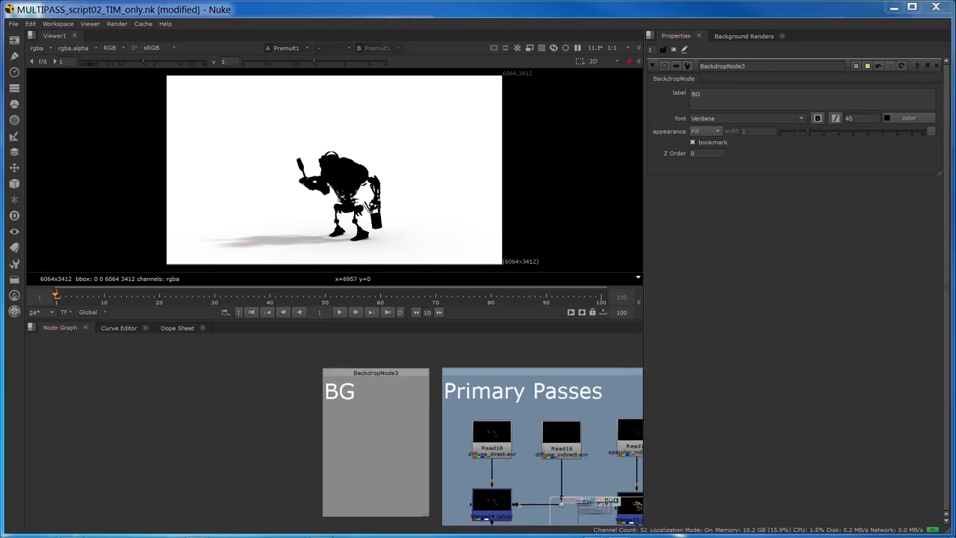
Import backplate.jpg into the BG backdrop and compare its frame with diffuse_direct.exr in the viewer
{"action": "left_click_drag", "start_coordinate": [570, 284], "coordinate": [377, 423]}
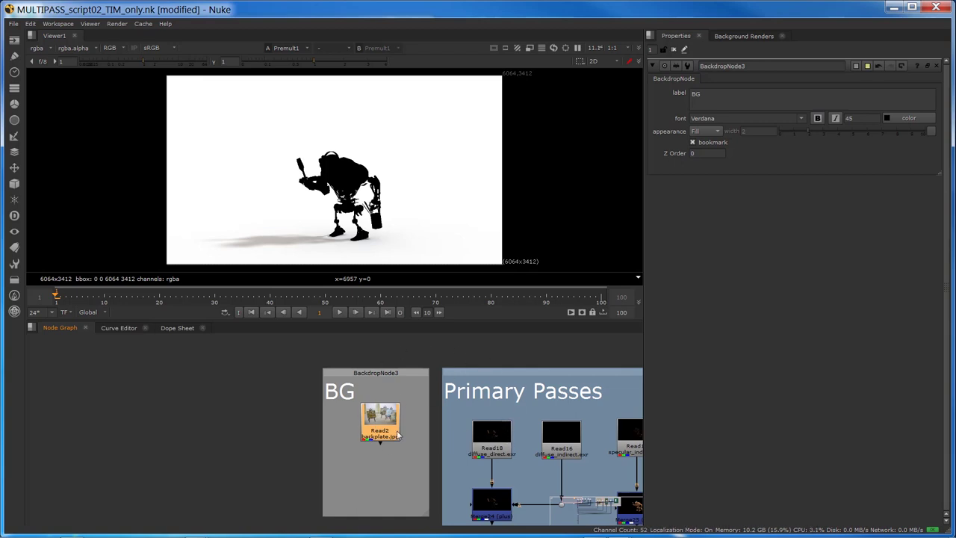
{"action": "key", "text": "1"}
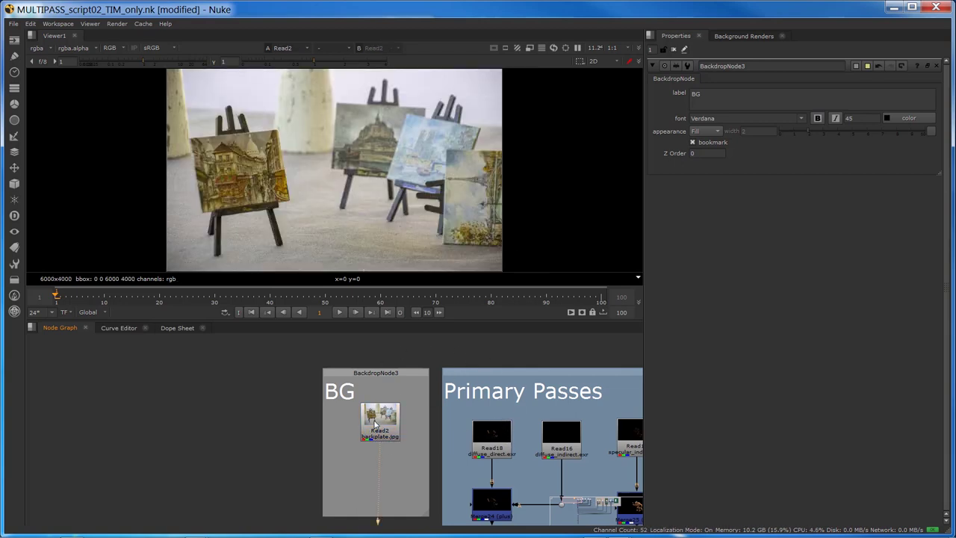
{"action": "key", "text": "f"}
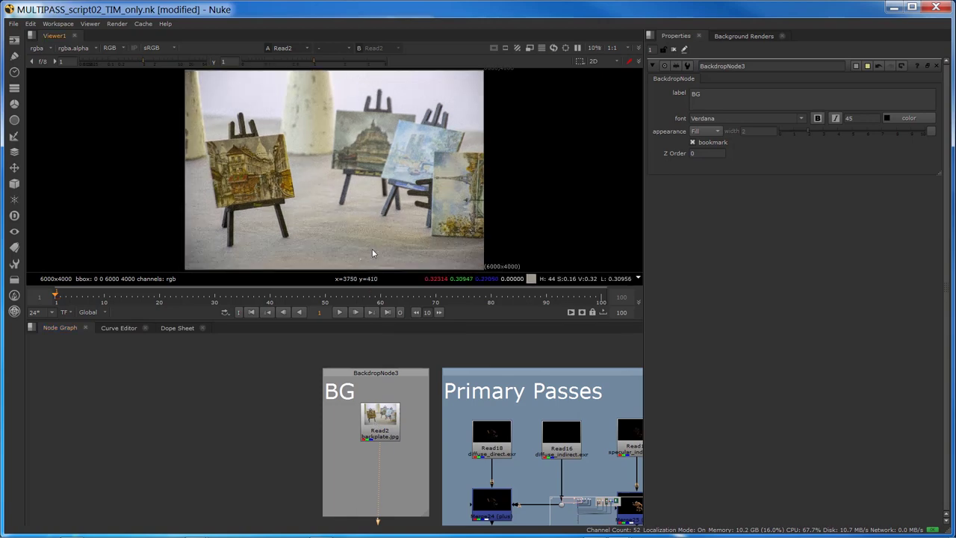
{"action": "left_click", "coordinate": [487, 430]}
{"action": "key", "text": "1"}
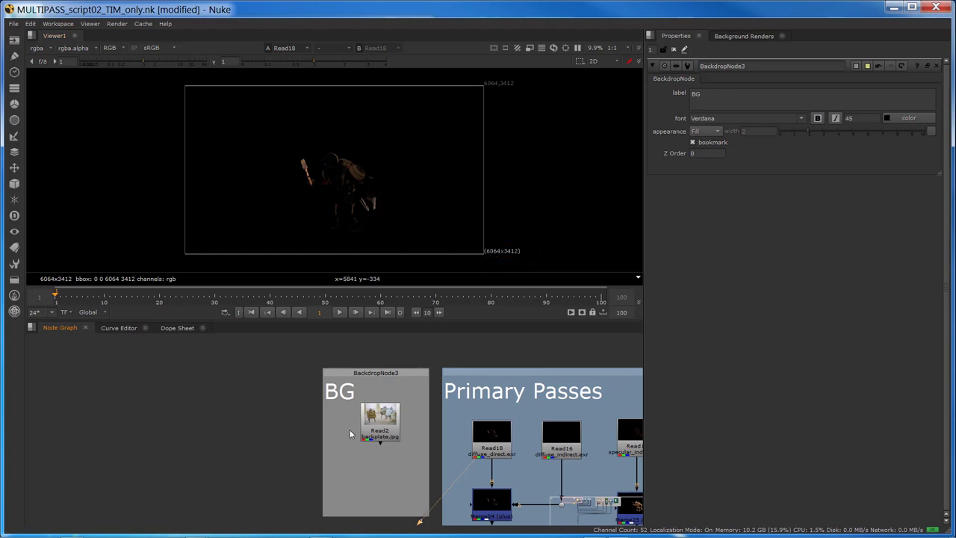
Add a Reformat node below backplate.jpg and set its output format to 6064x3412
{"action": "left_click", "coordinate": [395, 429]}
{"action": "mouse_move", "coordinate": [396, 429]}
{"action": "left_mouse_down"}
{"action": "mouse_move", "coordinate": [420, 403]}
{"action": "mouse_move", "coordinate": [499, 441]}
{"action": "mouse_move", "coordinate": [353, 429]}
{"action": "mouse_move", "coordinate": [380, 420]}
{"action": "left_mouse_up"}
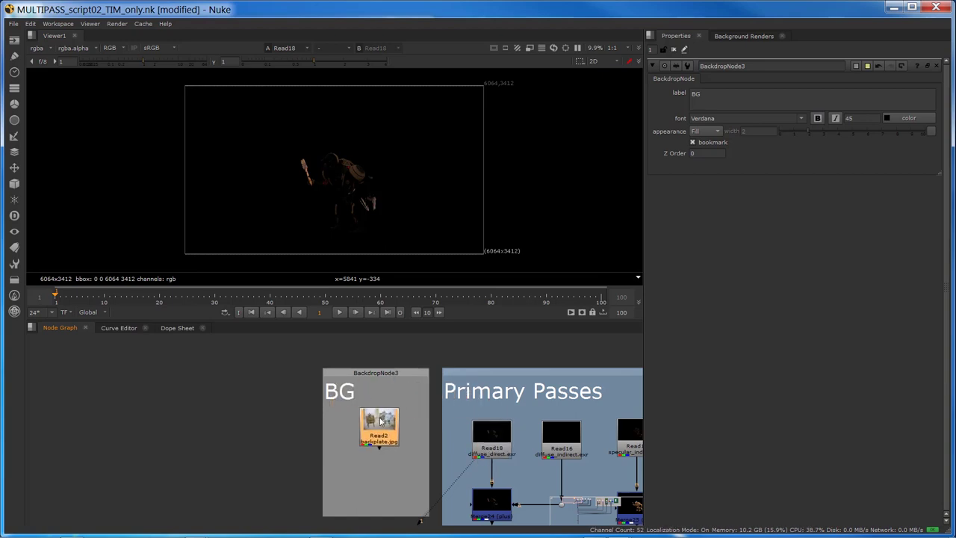
{"action": "key", "text": "Tab"}
{"action": "type", "text": "reformat"}
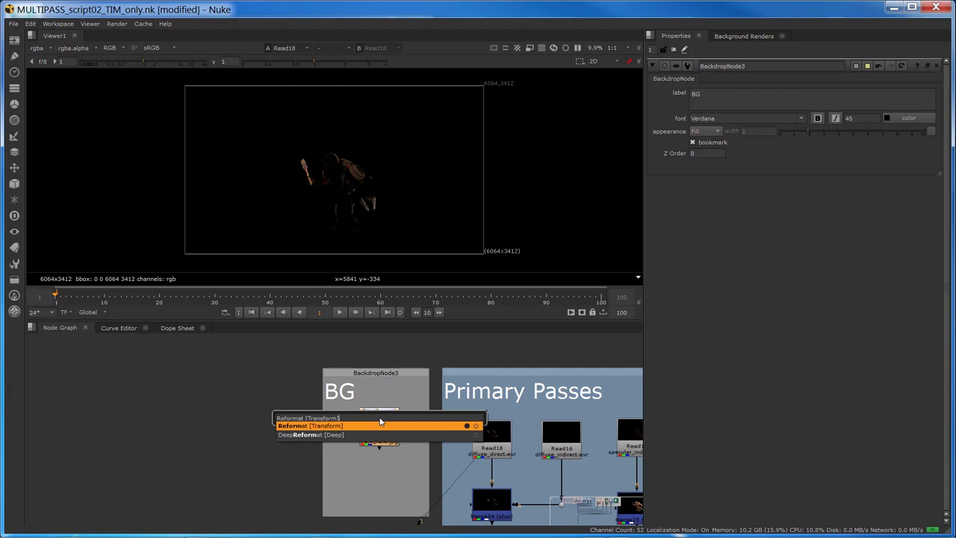
{"action": "key", "text": "Return"}
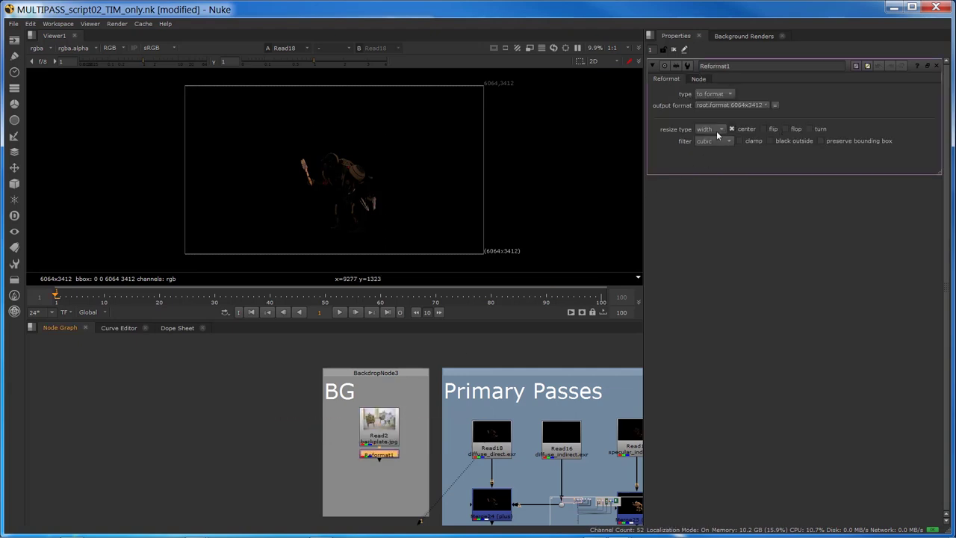
{"action": "left_click", "coordinate": [721, 106]}
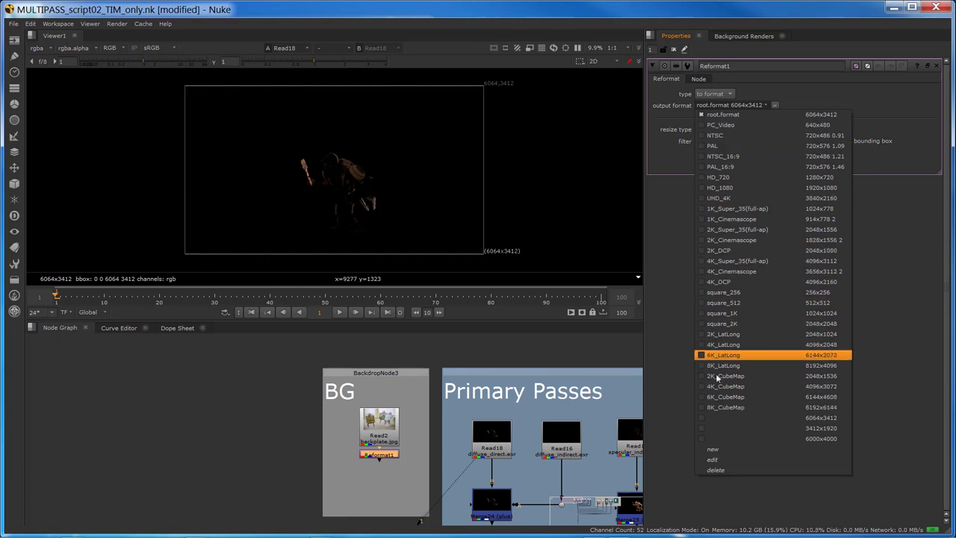
{"action": "left_click", "coordinate": [722, 424]}
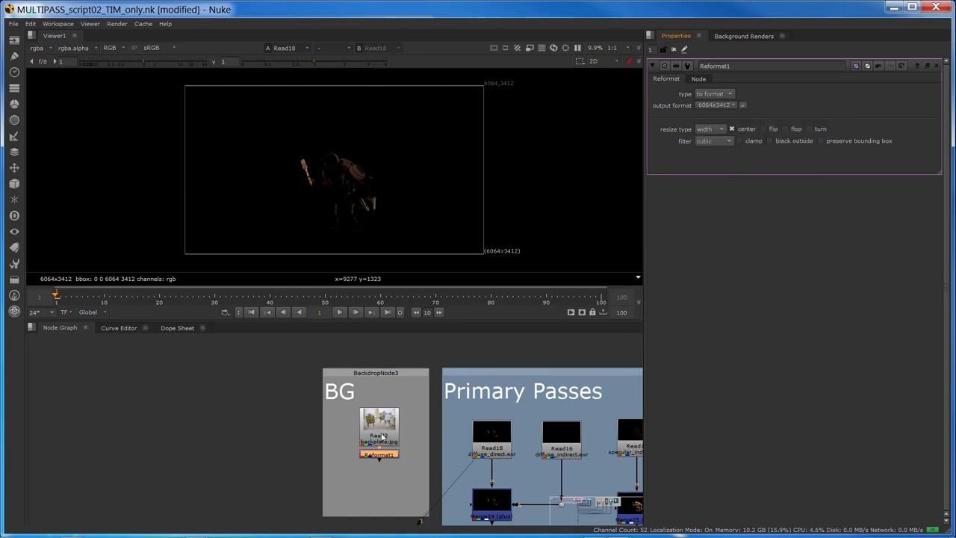
View the reformatted backplate and add a Merge node in the empty area below the BG backdrop
{"action": "key", "text": "1"}
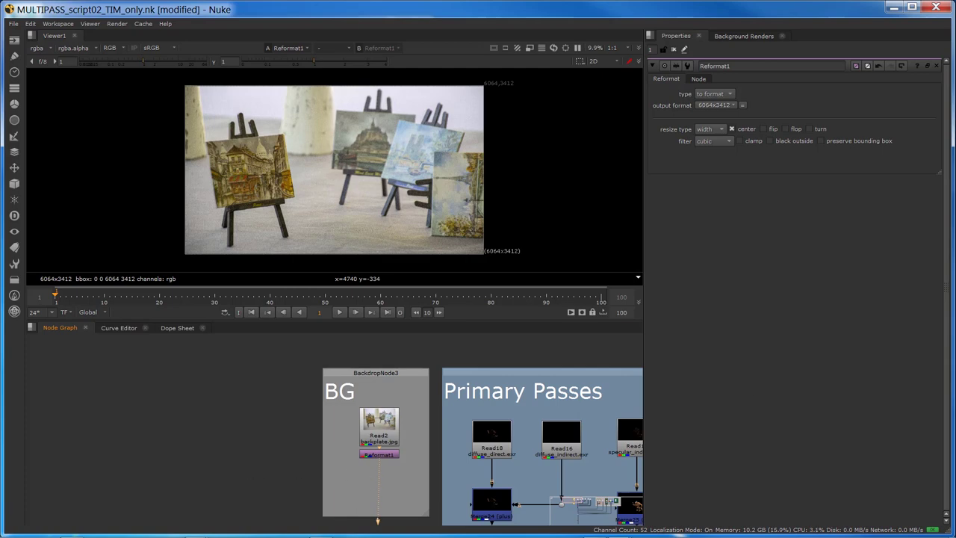
{"action": "middle_click_drag", "start_coordinate": [458, 438], "coordinate": [391, 379]}
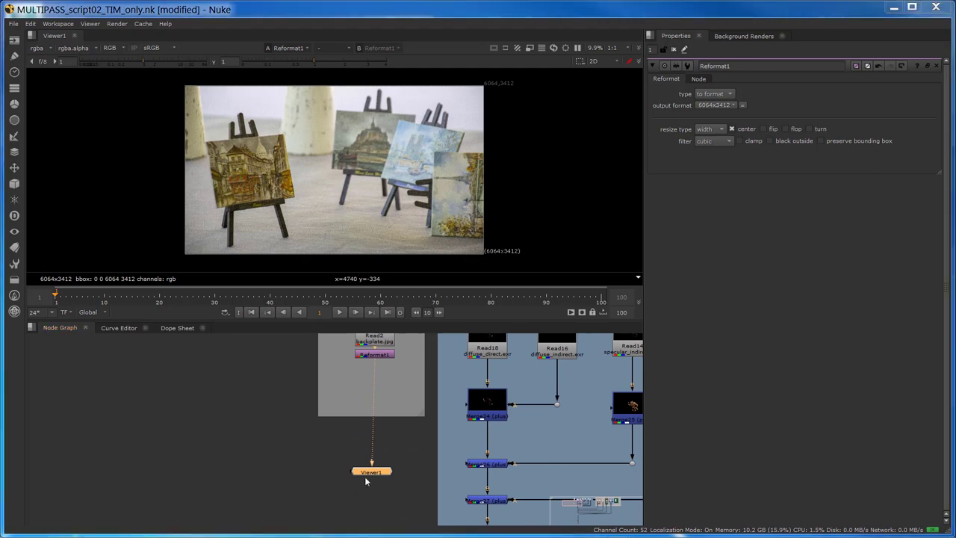
{"action": "scroll", "coordinate": [322, 455], "scroll_direction": "down", "scroll_amount": 5}
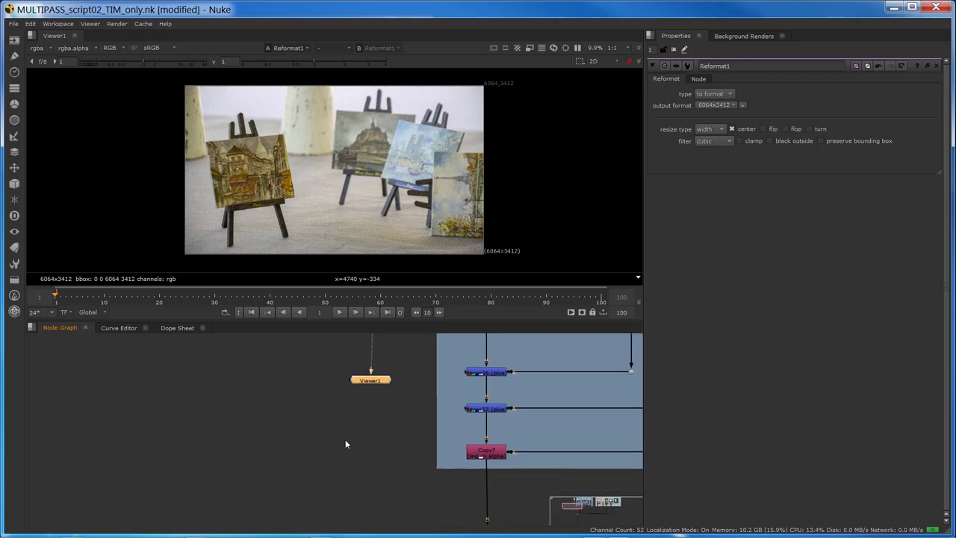
{"action": "left_click", "coordinate": [366, 476]}
{"action": "key", "text": "Tab"}
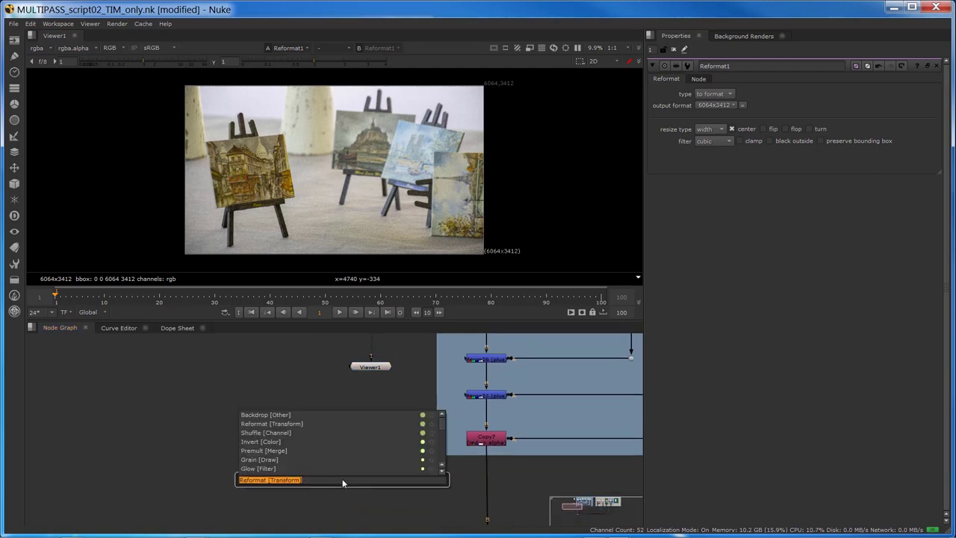
{"action": "key", "text": "BackSpace"}
{"action": "type", "text": "mer"}
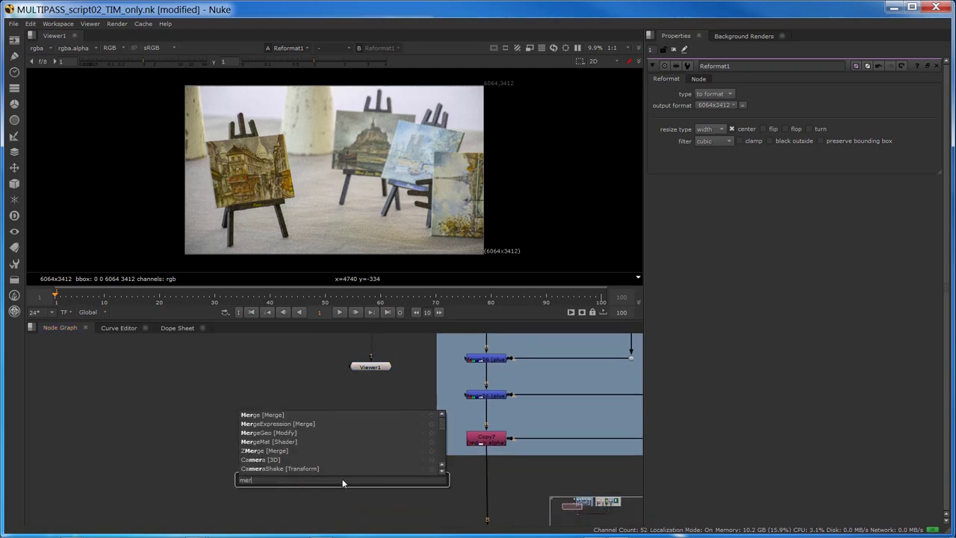
{"action": "key", "text": "Return"}
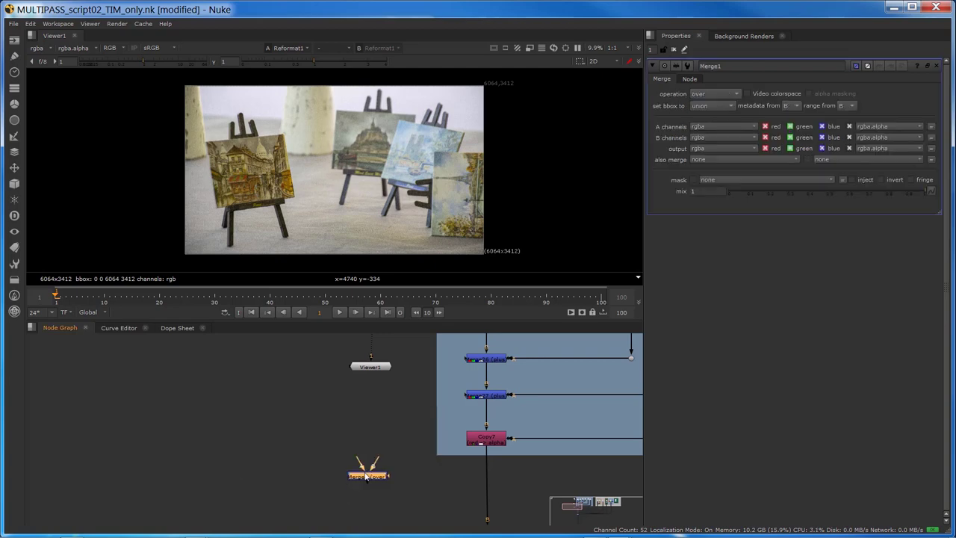
Connect the new Merge node's B input to the backplate's Reformat node, move the Viewer node aside, and view the merge
{"action": "scroll", "coordinate": [315, 440], "scroll_direction": "down", "scroll_amount": 2}
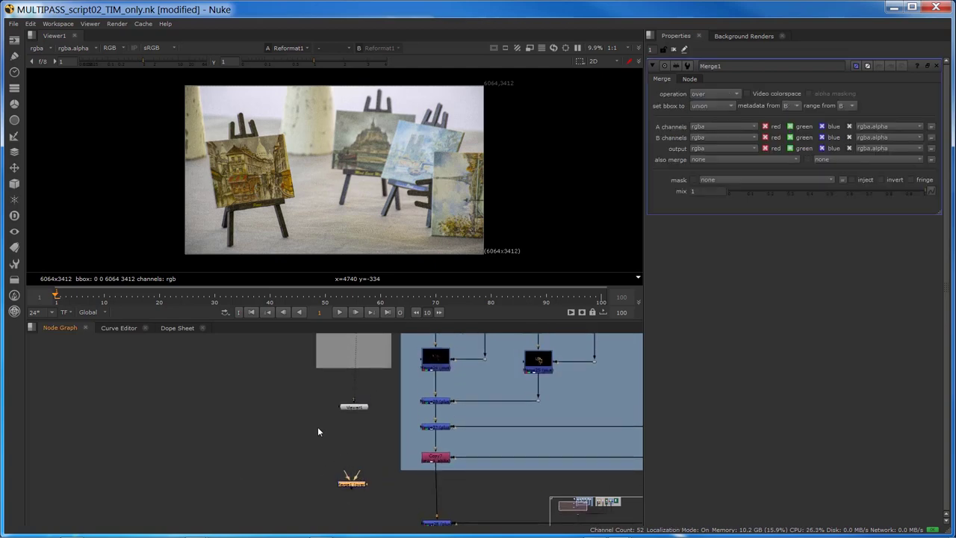
{"action": "middle_click_drag", "start_coordinate": [317, 431], "coordinate": [311, 463]}
{"action": "left_click_drag", "start_coordinate": [343, 505], "coordinate": [344, 366]}
{"action": "left_click_drag", "start_coordinate": [336, 445], "coordinate": [292, 475]}
{"action": "left_click", "coordinate": [340, 521]}
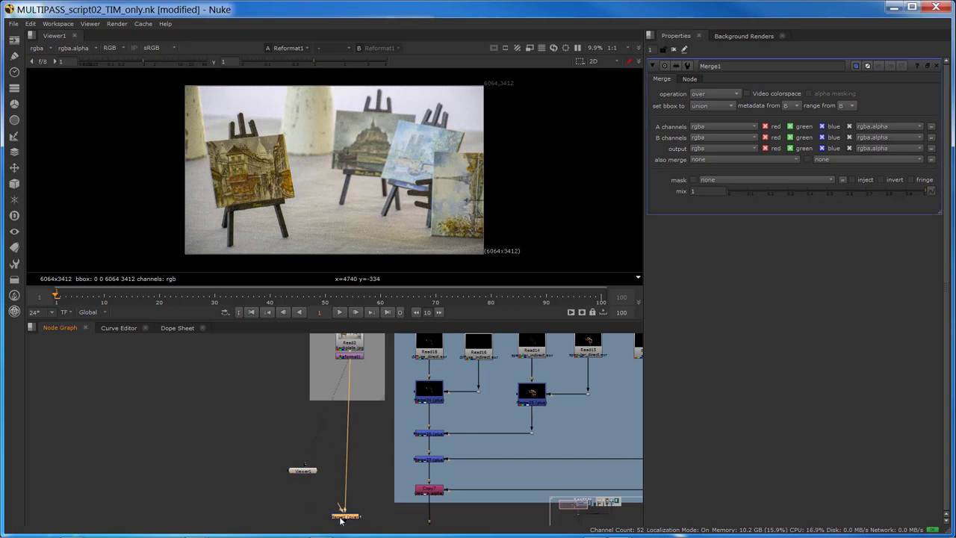
{"action": "key", "text": "1"}
Add a Dot below the green shadow matte backdrop and connect it to the output of Premult1
{"action": "middle_click_drag", "start_coordinate": [340, 520], "coordinate": [29, 471]}
{"action": "middle_click_drag", "start_coordinate": [343, 463], "coordinate": [225, 463]}
{"action": "key", "text": "Tab"}
{"action": "type", "text": "dot"}
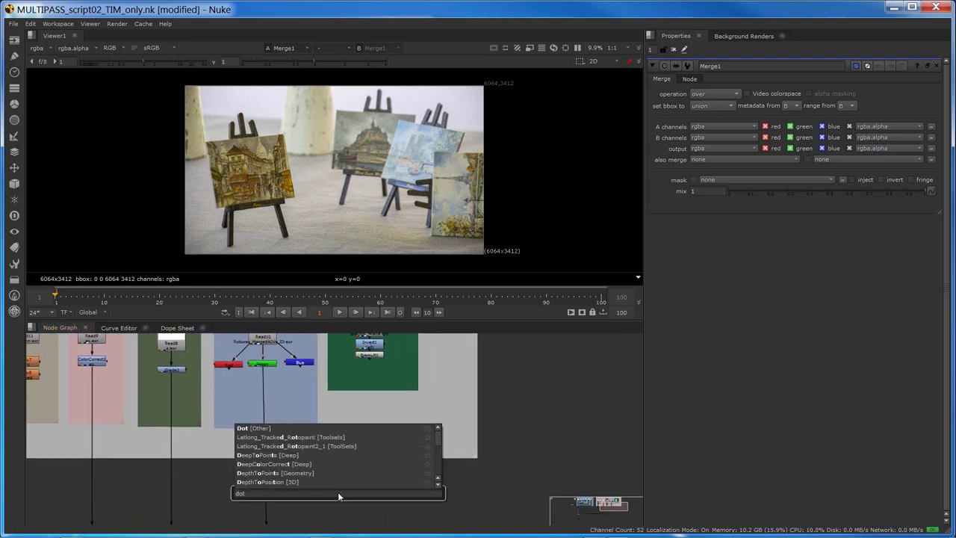
{"action": "key", "text": "Return"}
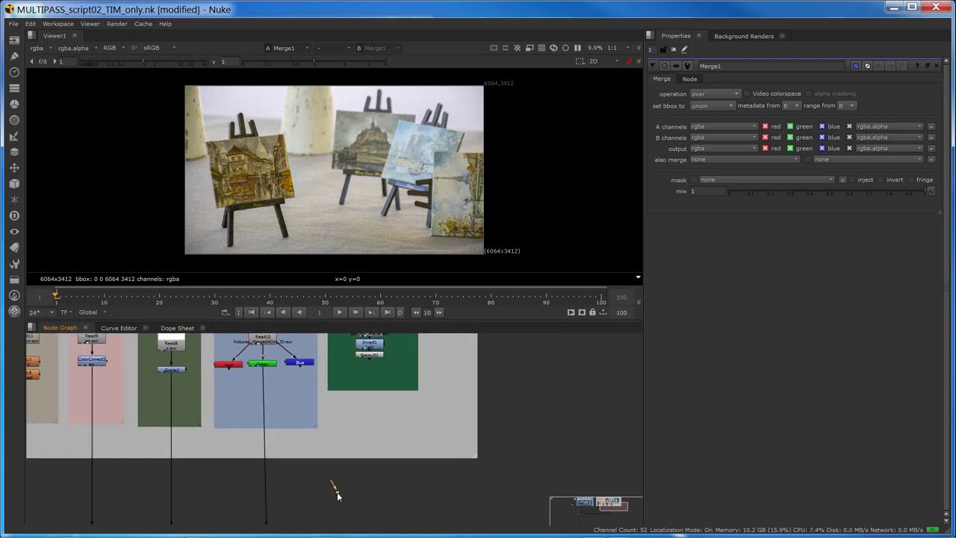
{"action": "left_click_drag", "start_coordinate": [335, 486], "coordinate": [369, 355]}
{"action": "middle_click_drag", "start_coordinate": [318, 500], "coordinate": [269, 458]}
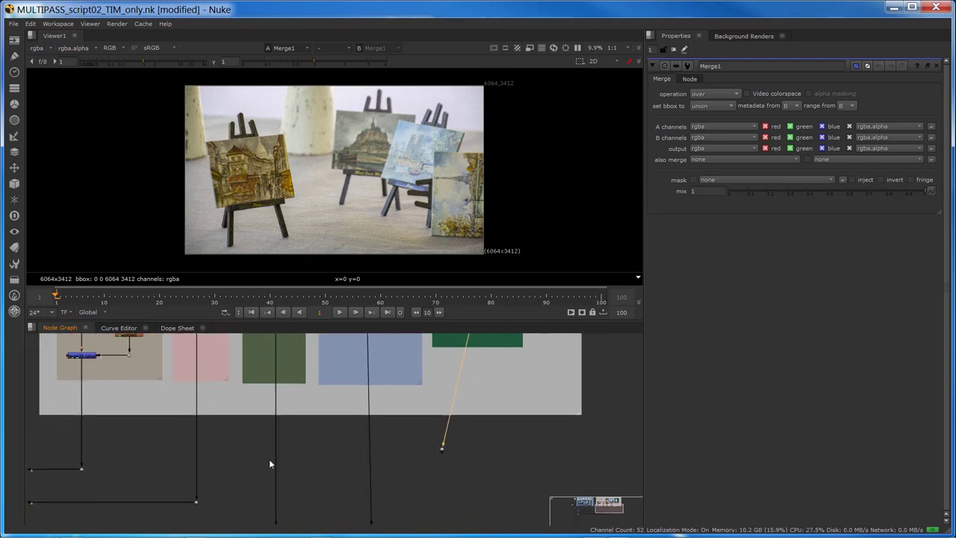
Connect the A input of the backplate's Merge node to the Dot of the shadow matte branch
{"action": "middle_click_drag", "start_coordinate": [165, 466], "coordinate": [243, 460]}
{"action": "scroll", "coordinate": [234, 464], "scroll_direction": "up", "scroll_amount": 2}
{"action": "middle_click_drag", "start_coordinate": [137, 465], "coordinate": [262, 468]}
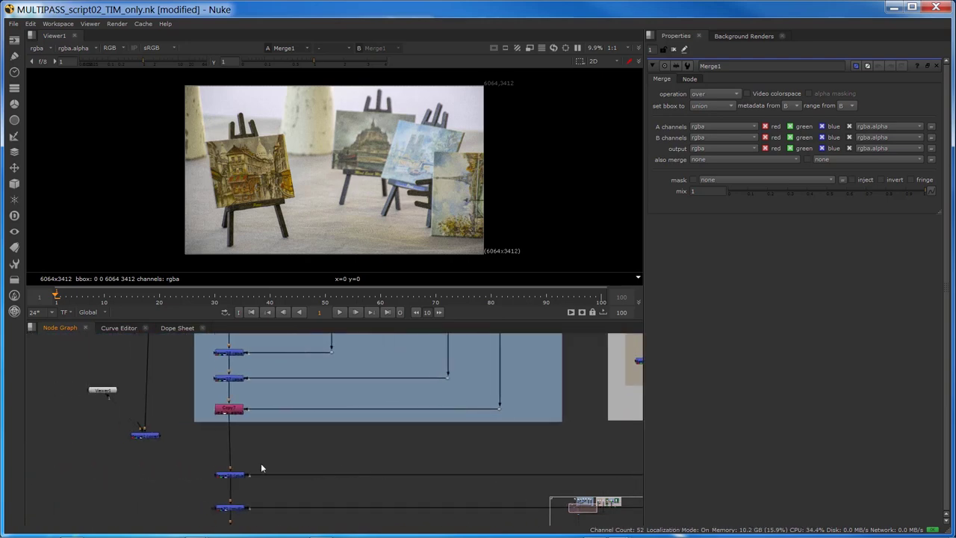
{"action": "left_click_drag", "start_coordinate": [139, 427], "coordinate": [520, 431]}
{"action": "scroll", "coordinate": [507, 484], "scroll_direction": "up", "scroll_amount": 2}
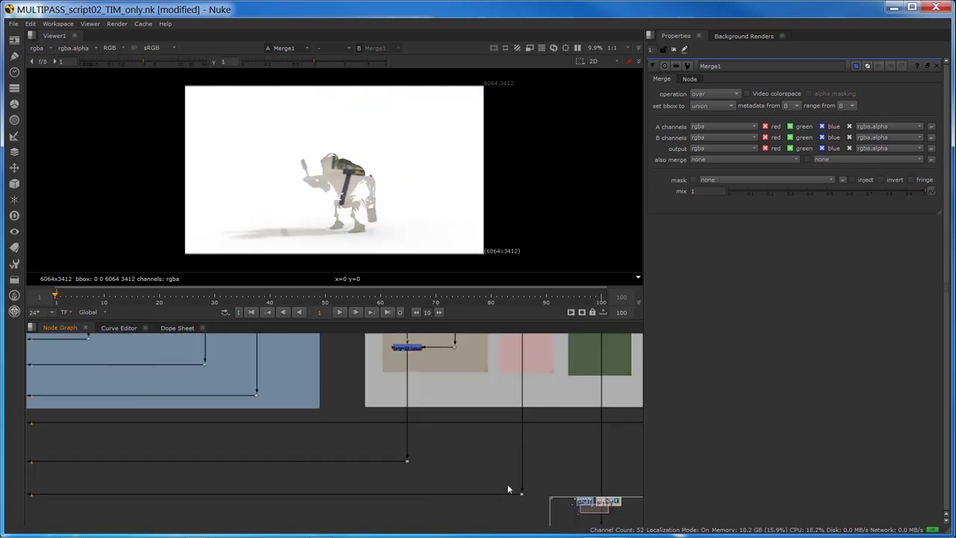
{"action": "scroll", "coordinate": [340, 468], "scroll_direction": "down", "scroll_amount": 3}
{"action": "scroll", "coordinate": [357, 453], "scroll_direction": "up", "scroll_amount": 3}
{"action": "scroll", "coordinate": [359, 449], "scroll_direction": "up", "scroll_amount": 2}
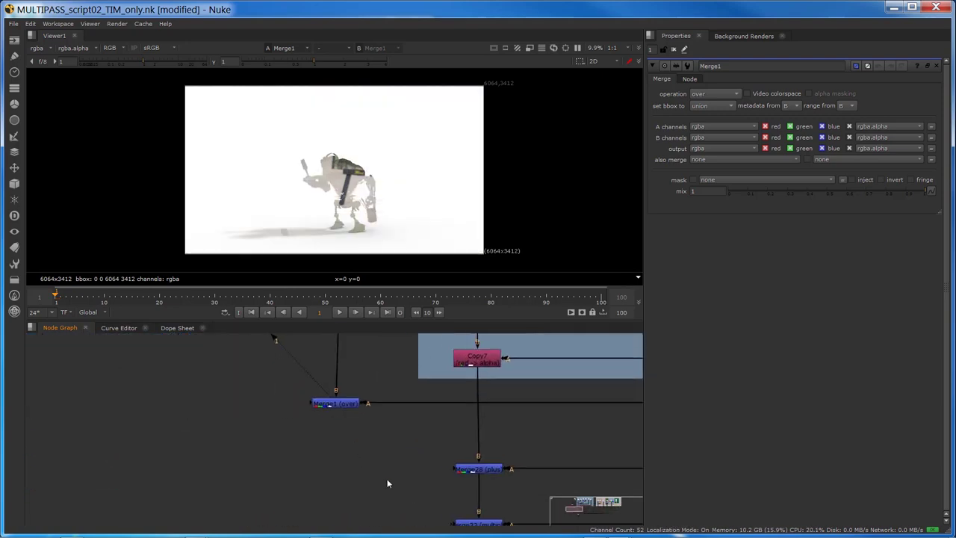
Set the backplate Merge node's operation to multiply, align it under the Reformat pipe, and try a lower mix before undoing it
{"action": "left_click", "coordinate": [366, 437]}
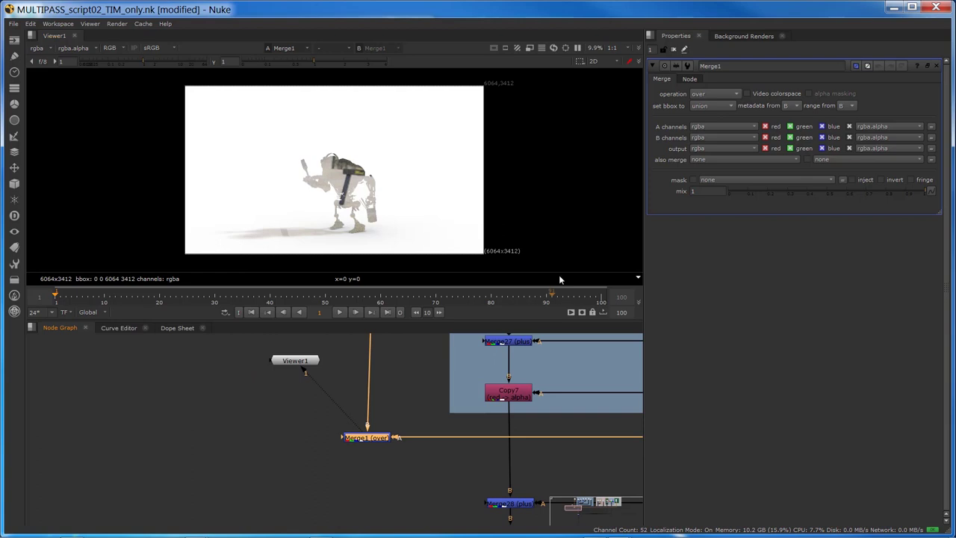
{"action": "left_click", "coordinate": [702, 93]}
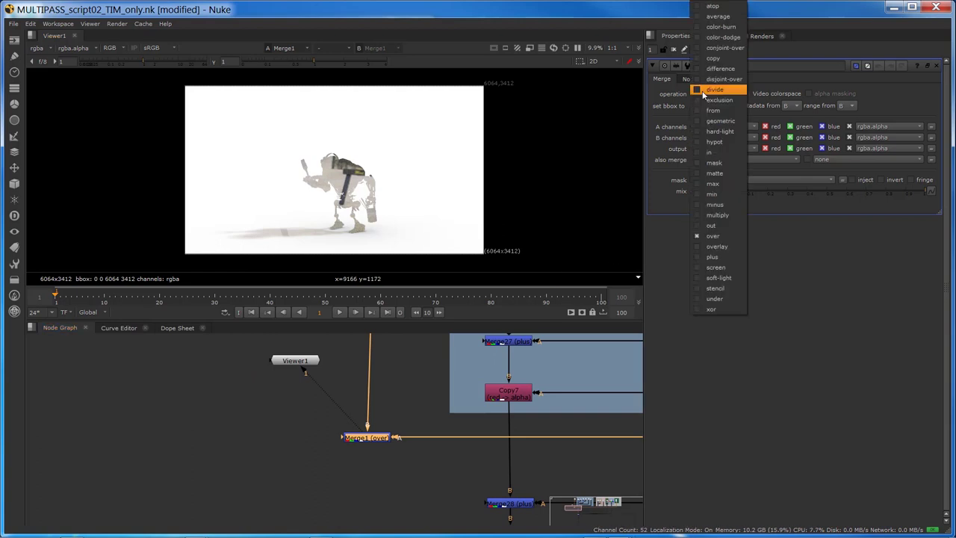
{"action": "left_click", "coordinate": [713, 215]}
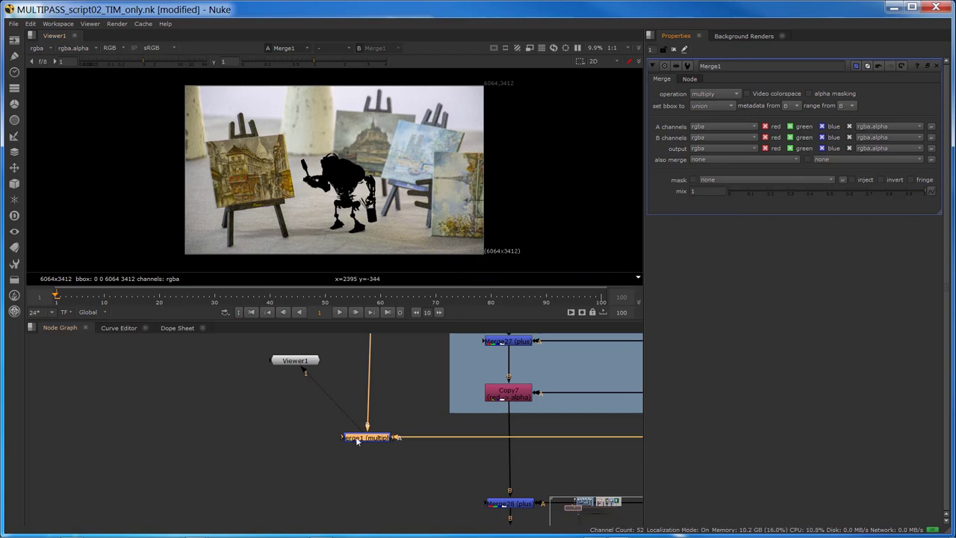
{"action": "left_click_drag", "start_coordinate": [357, 441], "coordinate": [360, 441]}
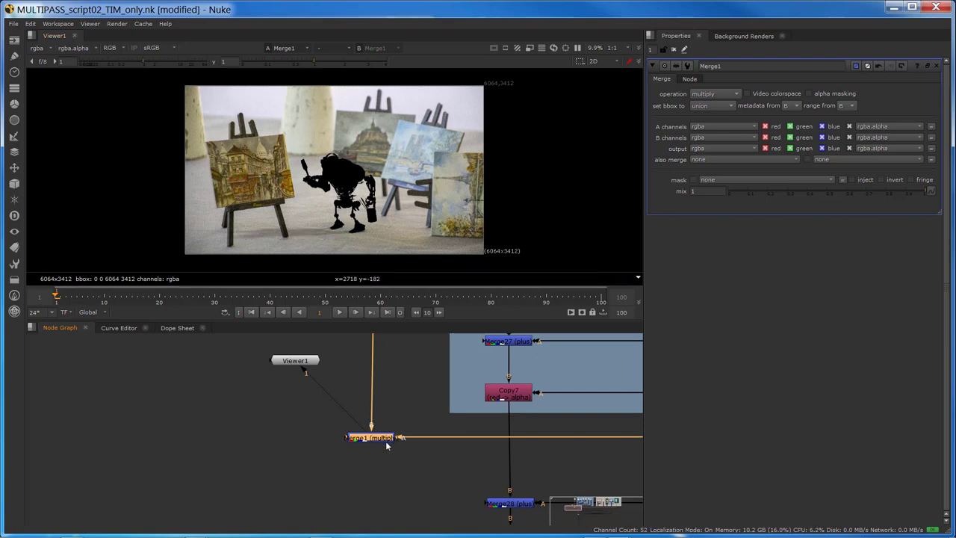
{"action": "left_click_drag", "start_coordinate": [911, 191], "coordinate": [813, 205]}
{"action": "key", "text": "ctrl+z"}
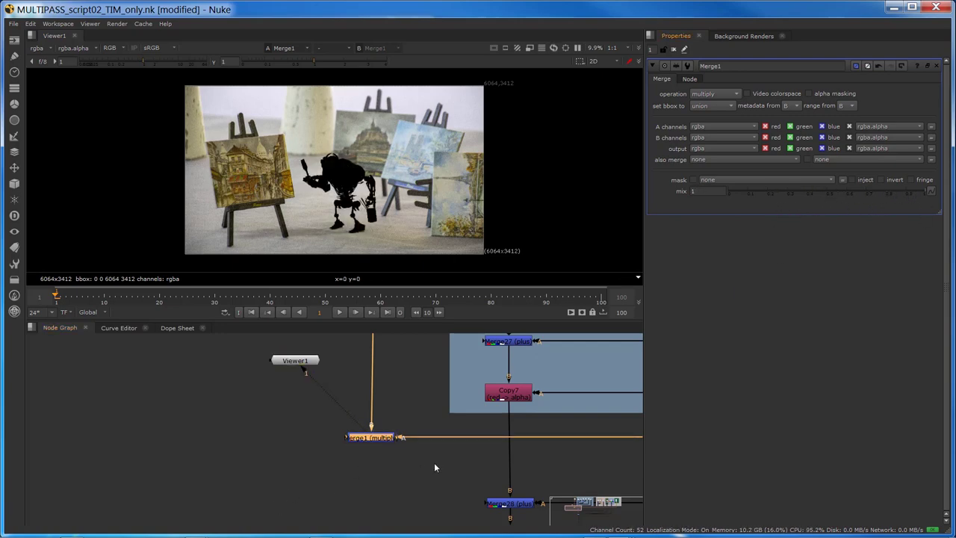
Add a ColorCorrect node directly below Premult1 in the shadow matte branch
{"action": "middle_click_drag", "start_coordinate": [434, 463], "coordinate": [225, 481]}
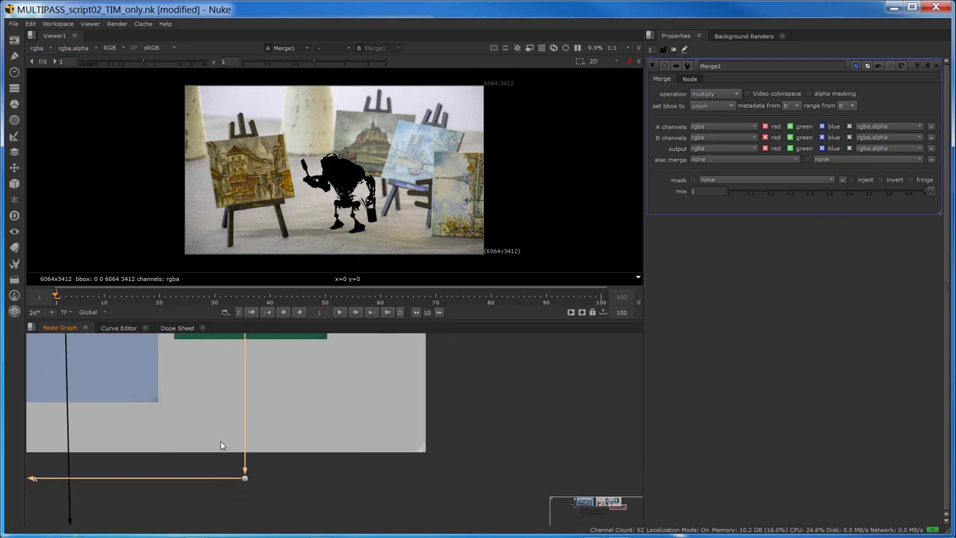
{"action": "mouse_move", "coordinate": [252, 413]}
{"action": "middle_mouse_down"}
{"action": "mouse_move", "coordinate": [256, 473]}
{"action": "mouse_move", "coordinate": [236, 415]}
{"action": "middle_mouse_up"}
{"action": "left_click", "coordinate": [256, 472]}
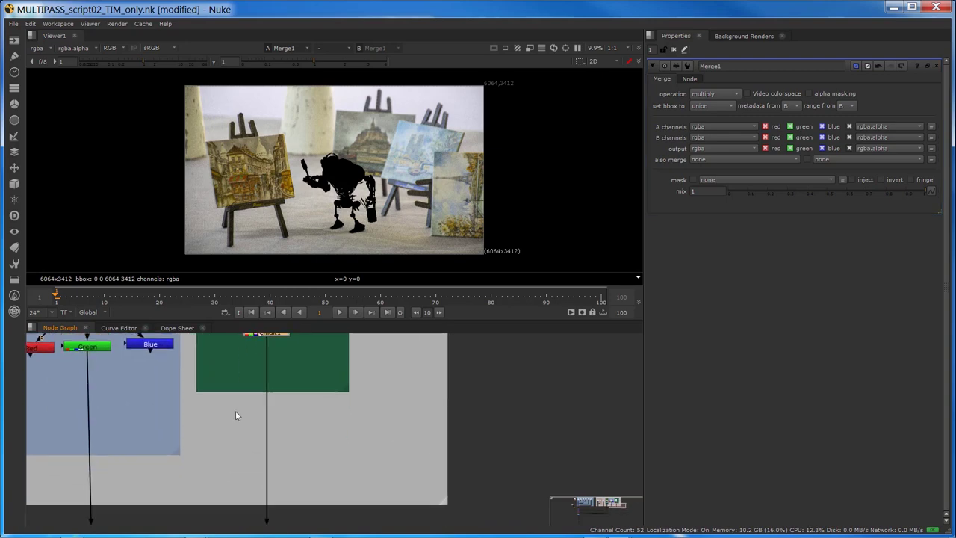
{"action": "key", "text": "s"}
{"action": "scroll", "coordinate": [261, 411], "scroll_direction": "down", "scroll_amount": 2}
{"action": "middle_click_drag", "start_coordinate": [220, 340], "coordinate": [341, 374]}
{"action": "key", "text": "c"}
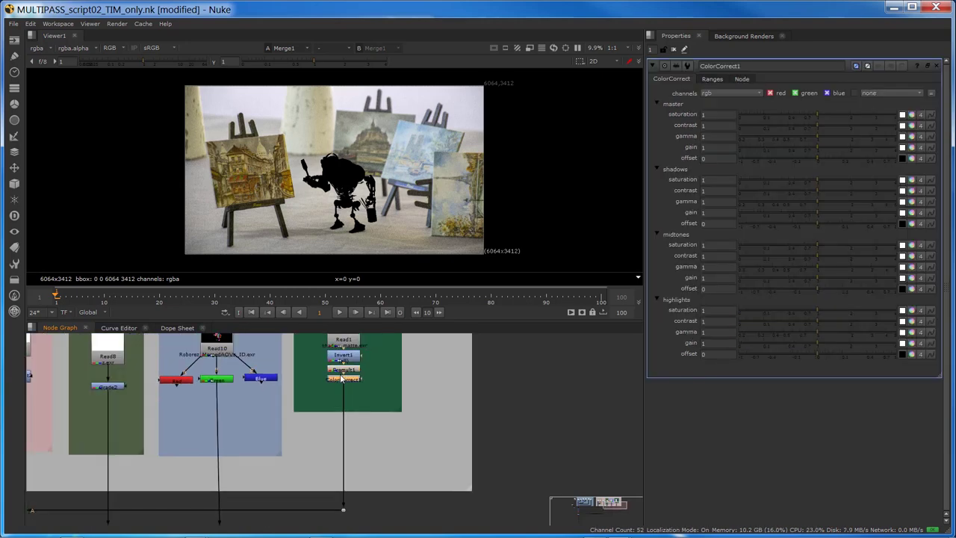
Label the new ColorCorrect node "shadow" and set its master gamma to 1.72
{"action": "left_click", "coordinate": [742, 79]}
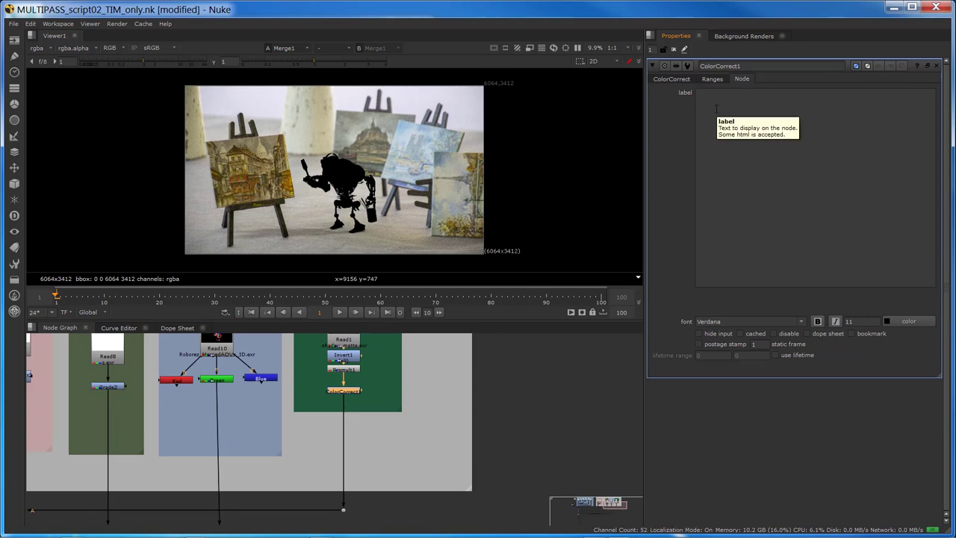
{"action": "type", "text": "shadow"}
{"action": "left_click", "coordinate": [671, 78]}
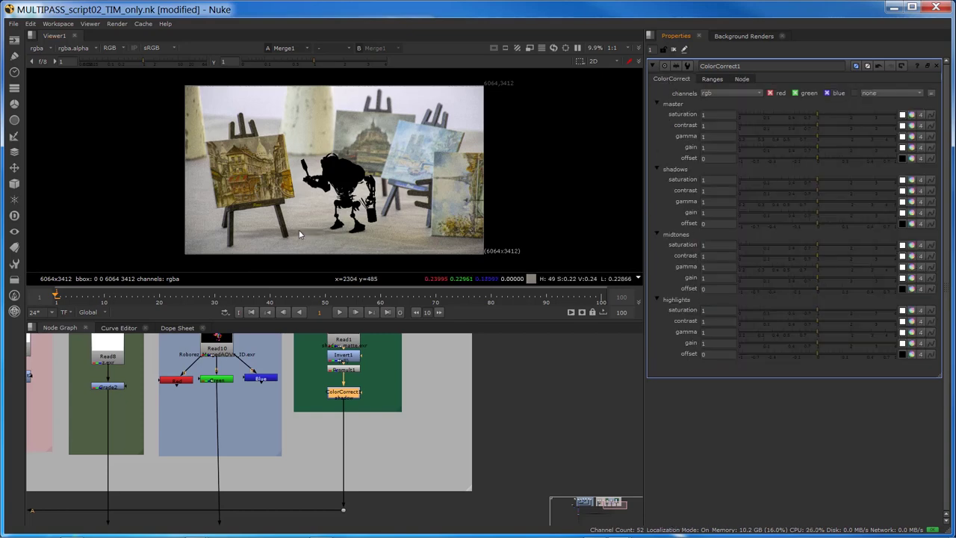
{"action": "middle_click_drag", "start_coordinate": [312, 400], "coordinate": [321, 320]}
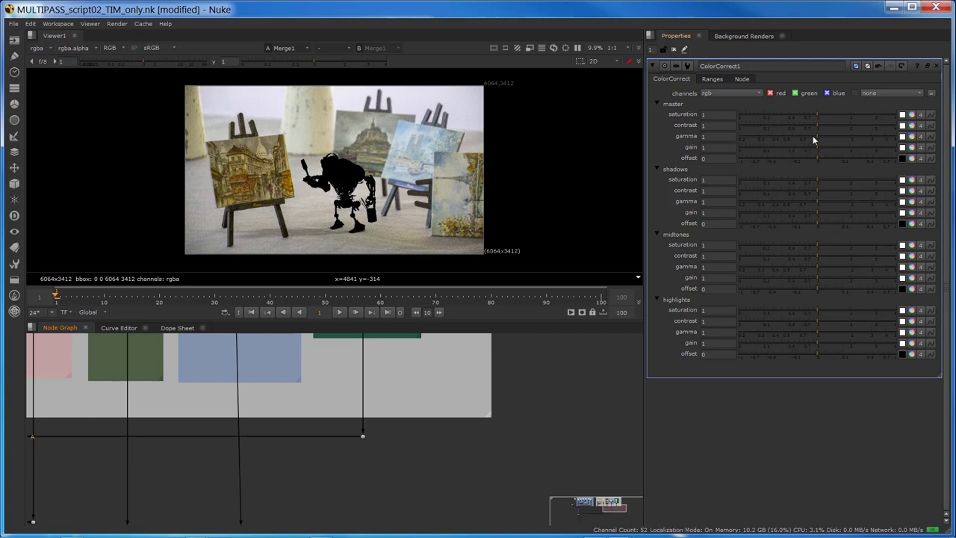
{"action": "left_click_drag", "start_coordinate": [804, 136], "coordinate": [842, 143]}
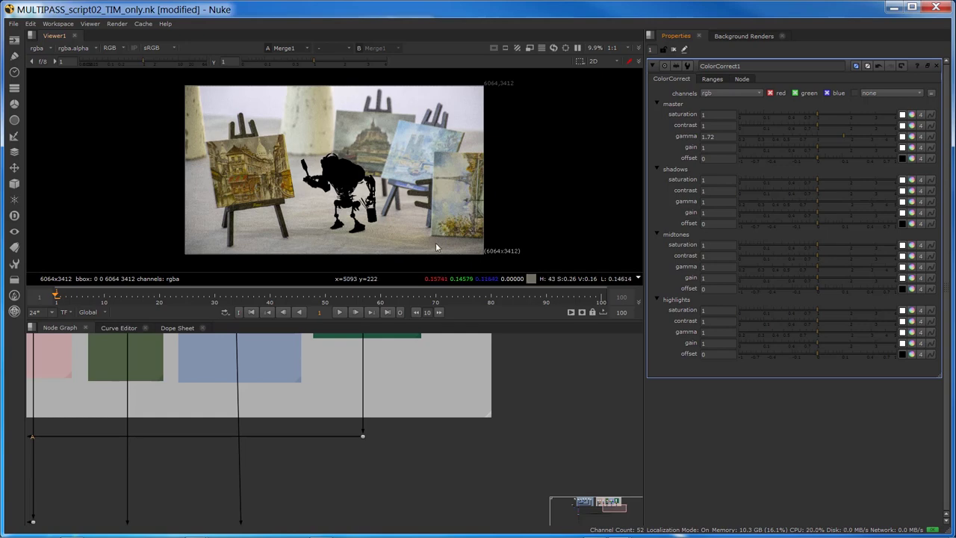
Insert a Transform node on the shadow pipe into the multiply merge's A input and set its scale to 1.2
{"action": "scroll", "coordinate": [283, 451], "scroll_direction": "down", "scroll_amount": 3}
{"action": "middle_click_drag", "start_coordinate": [283, 448], "coordinate": [406, 458]}
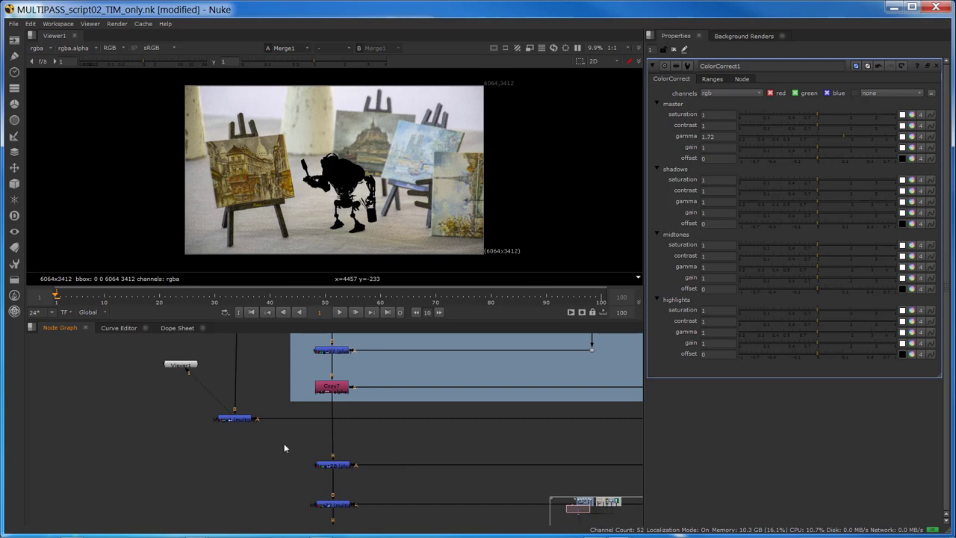
{"action": "middle_click_drag", "start_coordinate": [284, 448], "coordinate": [284, 472]}
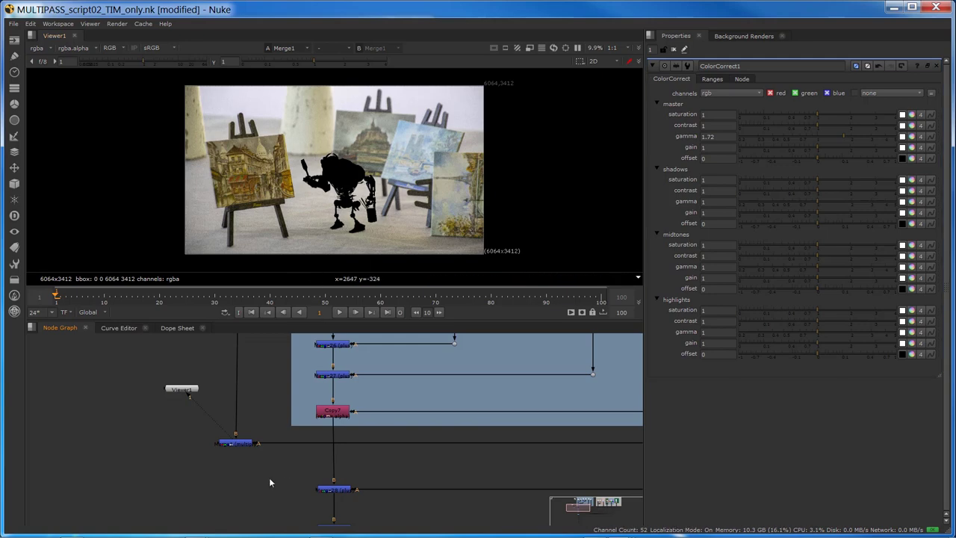
{"action": "key", "text": "t"}
{"action": "left_click_drag", "start_coordinate": [268, 475], "coordinate": [301, 444]}
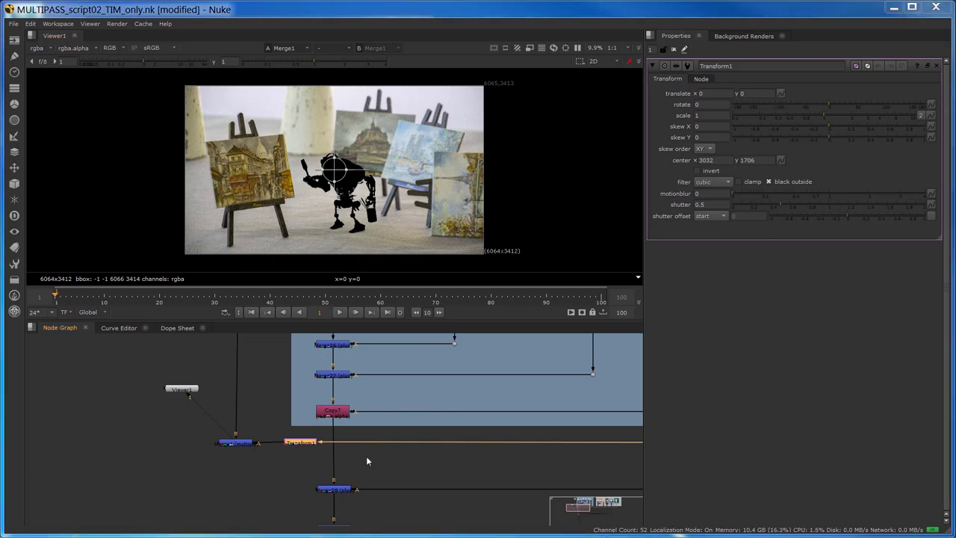
{"action": "left_click", "coordinate": [707, 114]}
{"action": "type", "text": "1.2"}
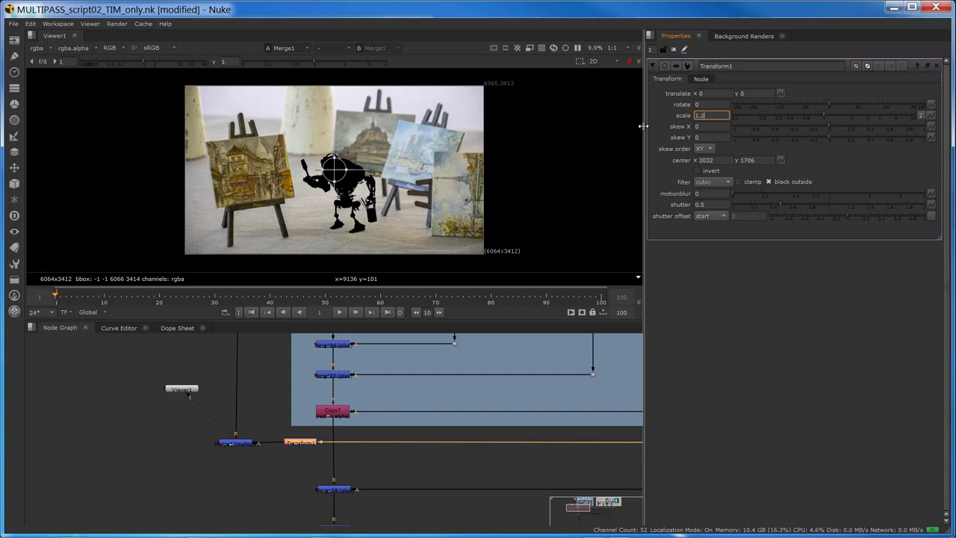
{"action": "key", "text": "Return"}
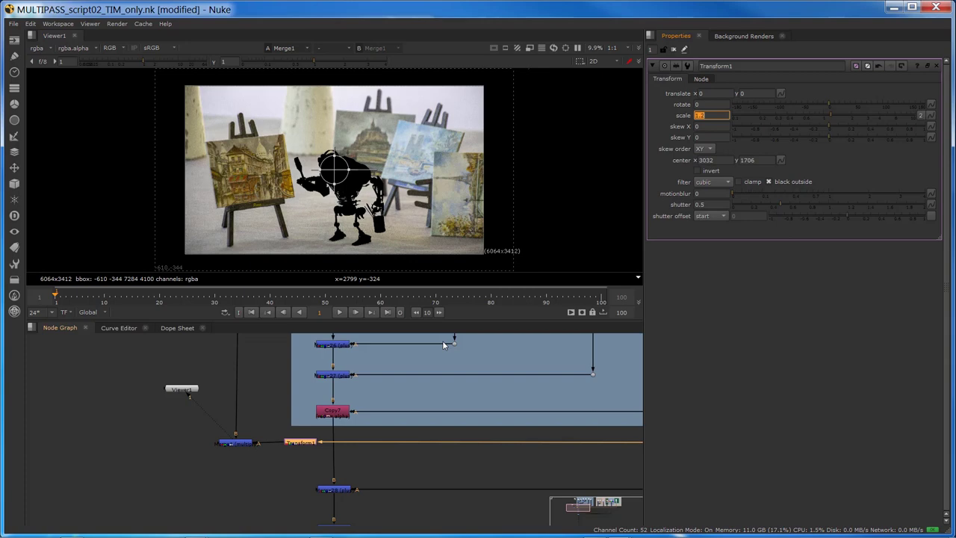
Move the Transform closer to the multiply merge, clone it, and insert the clone below Copy7 in the robot's main pipe
{"action": "scroll", "coordinate": [274, 460], "scroll_direction": "up", "scroll_amount": 3}
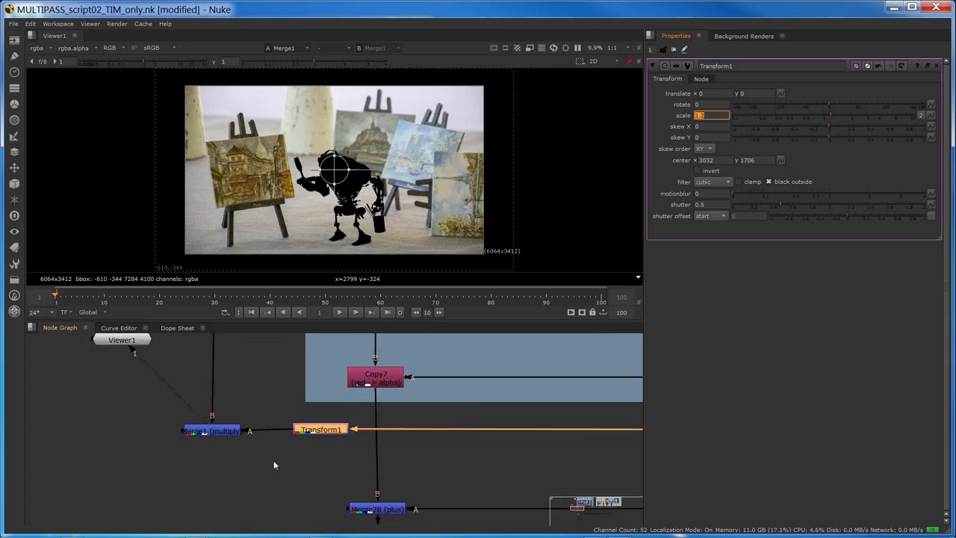
{"action": "left_click", "coordinate": [275, 430]}
{"action": "left_click_drag", "start_coordinate": [275, 429], "coordinate": [284, 438]}
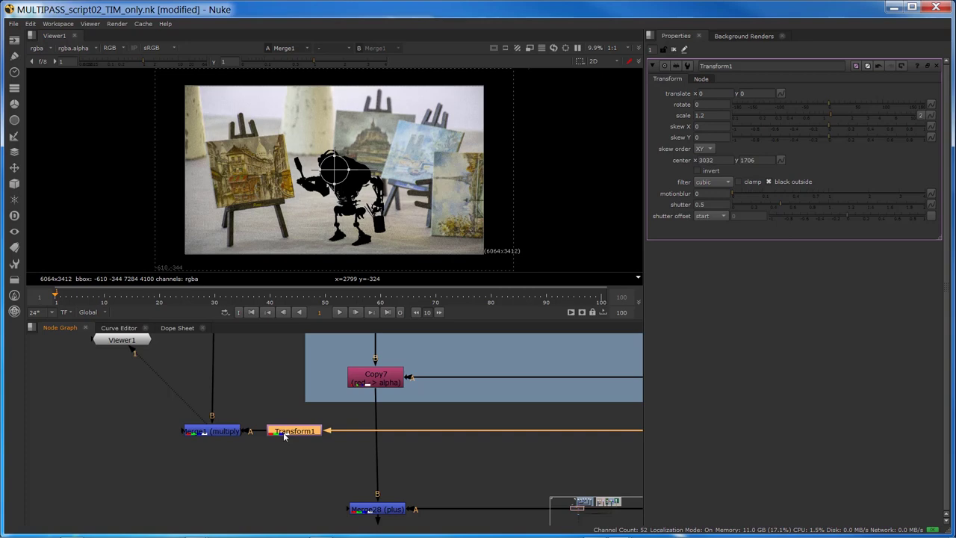
{"action": "key", "text": "alt+c"}
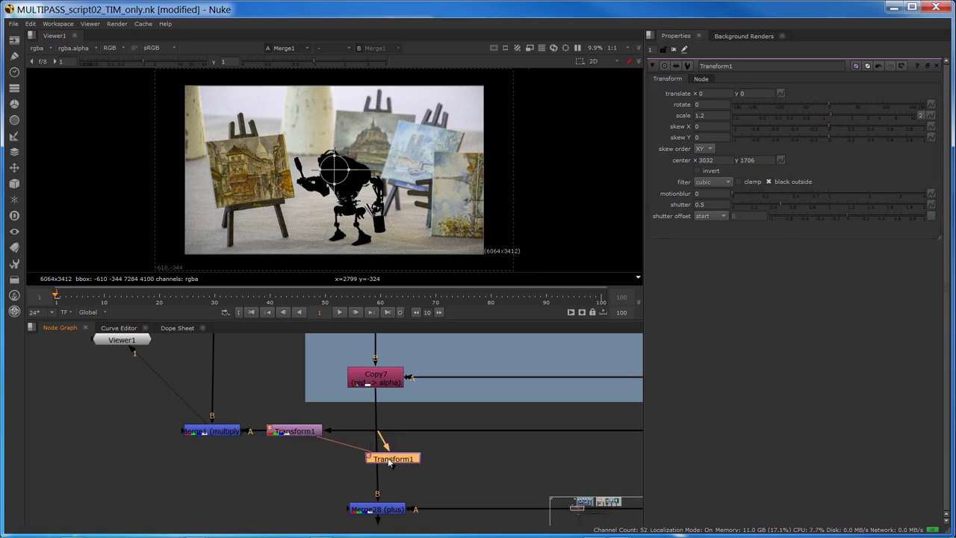
{"action": "left_click_drag", "start_coordinate": [389, 456], "coordinate": [380, 418]}
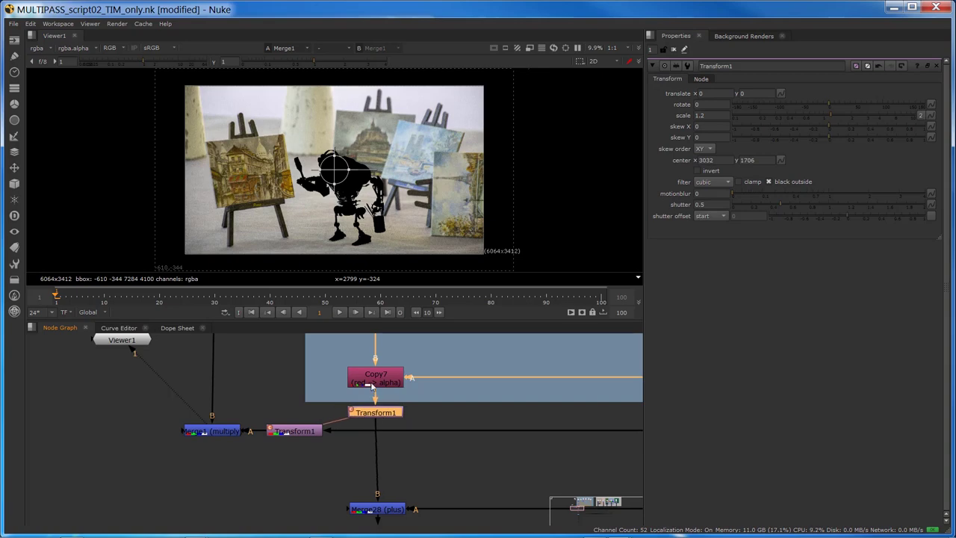
View the output of Copy7 and of the multiply merge in turn to compare robot and shadow placement
{"action": "left_click", "coordinate": [372, 386]}
{"action": "key", "text": "1"}
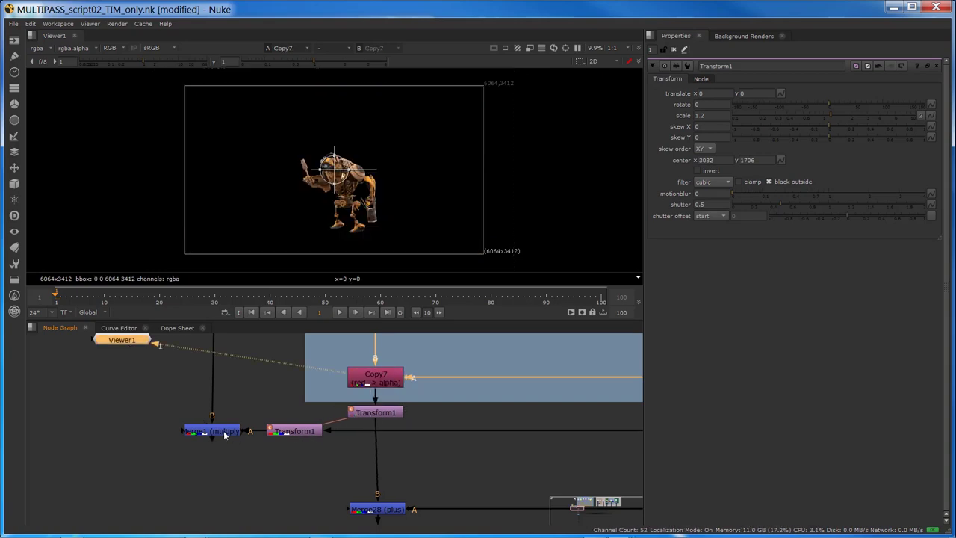
{"action": "left_click", "coordinate": [223, 430]}
{"action": "key", "text": "1"}
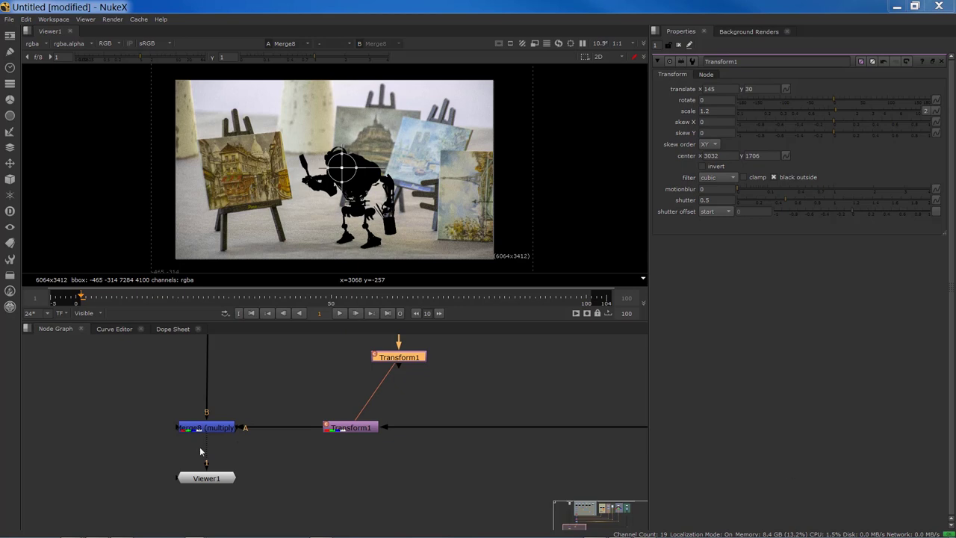
Merge the transformed robot over the multiply merge's output with a new over Merge node and view it
{"action": "mouse_move", "coordinate": [304, 504]}
{"action": "middle_mouse_down"}
{"action": "mouse_move", "coordinate": [308, 495]}
{"action": "mouse_move", "coordinate": [309, 512]}
{"action": "mouse_move", "coordinate": [312, 489]}
{"action": "middle_mouse_up"}
{"action": "middle_click_drag", "start_coordinate": [398, 430], "coordinate": [379, 475]}
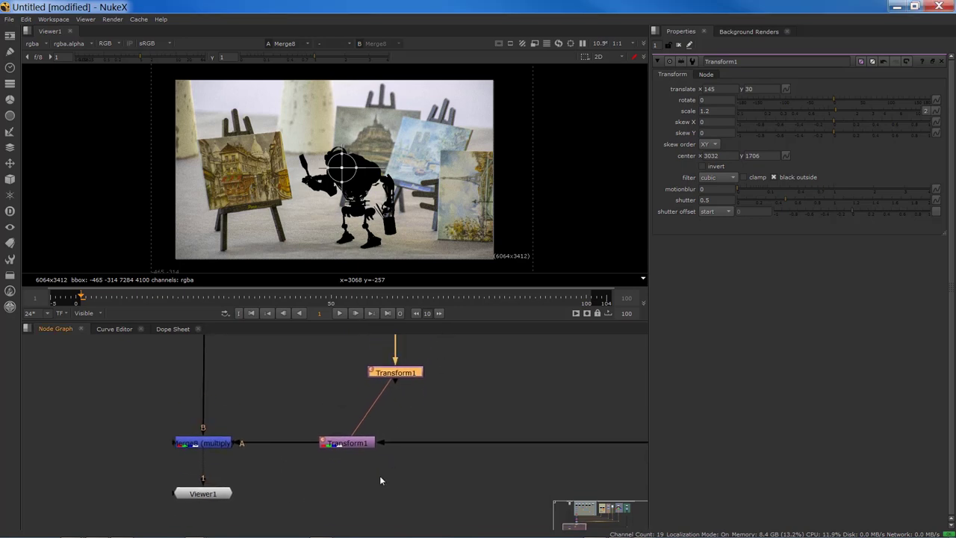
{"action": "middle_click_drag", "start_coordinate": [242, 482], "coordinate": [269, 458]}
{"action": "left_click_drag", "start_coordinate": [267, 461], "coordinate": [342, 520]}
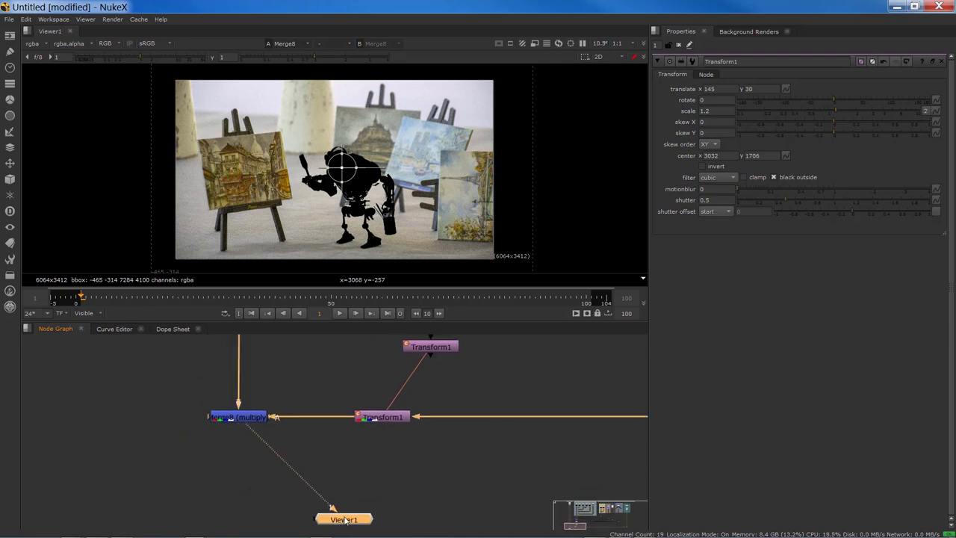
{"action": "left_click", "coordinate": [437, 349]}
{"action": "key", "text": "m"}
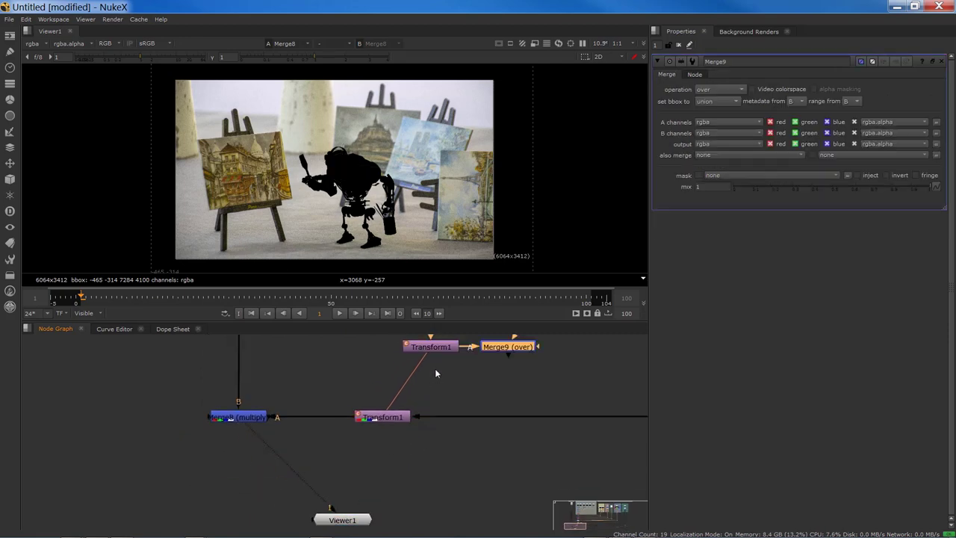
{"action": "left_click_drag", "start_coordinate": [502, 355], "coordinate": [223, 507]}
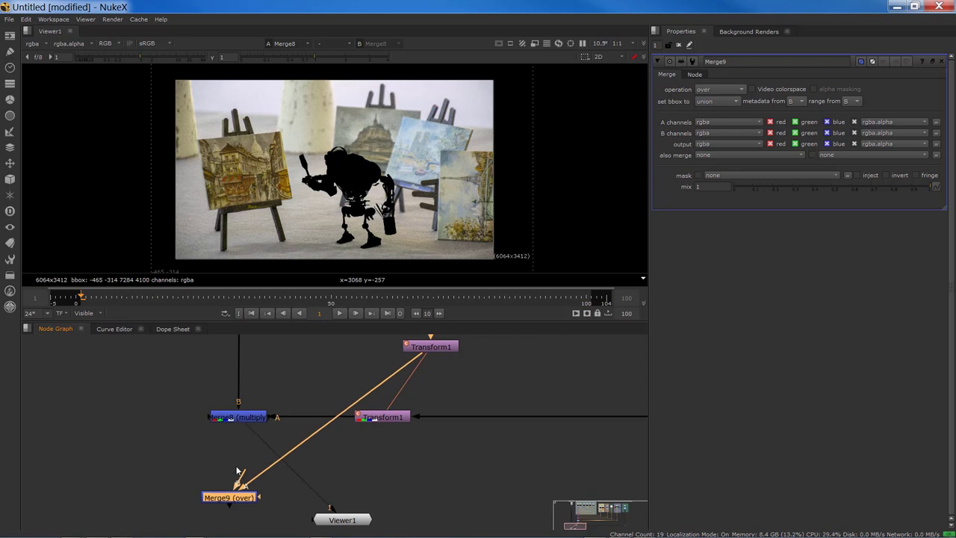
{"action": "left_click_drag", "start_coordinate": [244, 475], "coordinate": [238, 420]}
{"action": "left_click_drag", "start_coordinate": [236, 498], "coordinate": [246, 485]}
{"action": "key", "text": "1"}
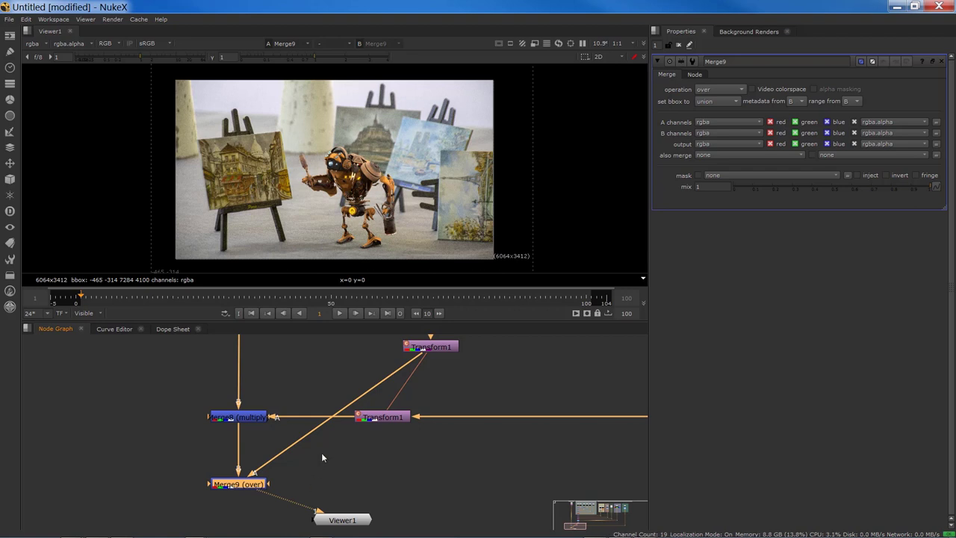
Add a Dot to route the over merge's A pipe at a right angle, and align the Viewer node beneath the merge
{"action": "scroll", "coordinate": [323, 453], "scroll_direction": "down", "scroll_amount": 2}
{"action": "left_click_drag", "start_coordinate": [332, 424], "coordinate": [414, 481], "text": "ctrl"}
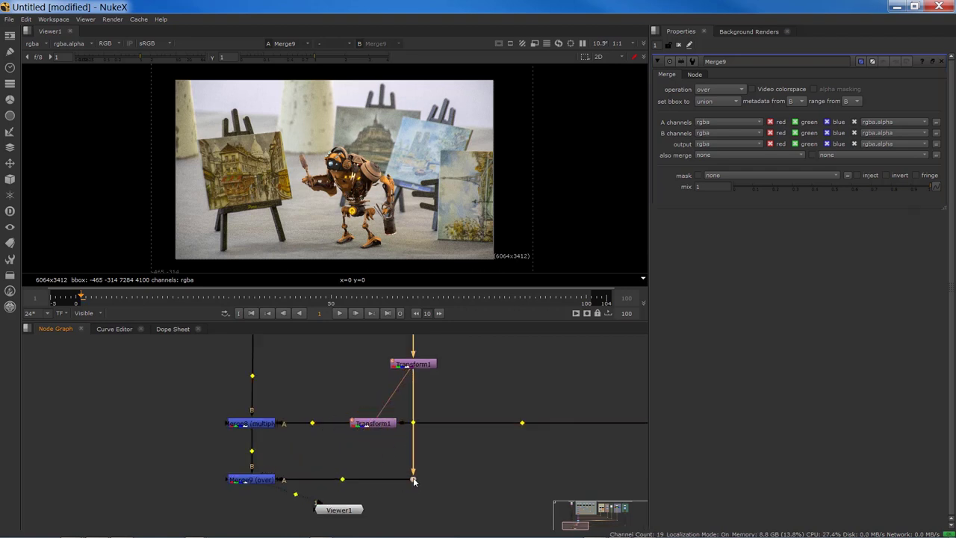
{"action": "left_click_drag", "start_coordinate": [334, 510], "coordinate": [249, 518]}
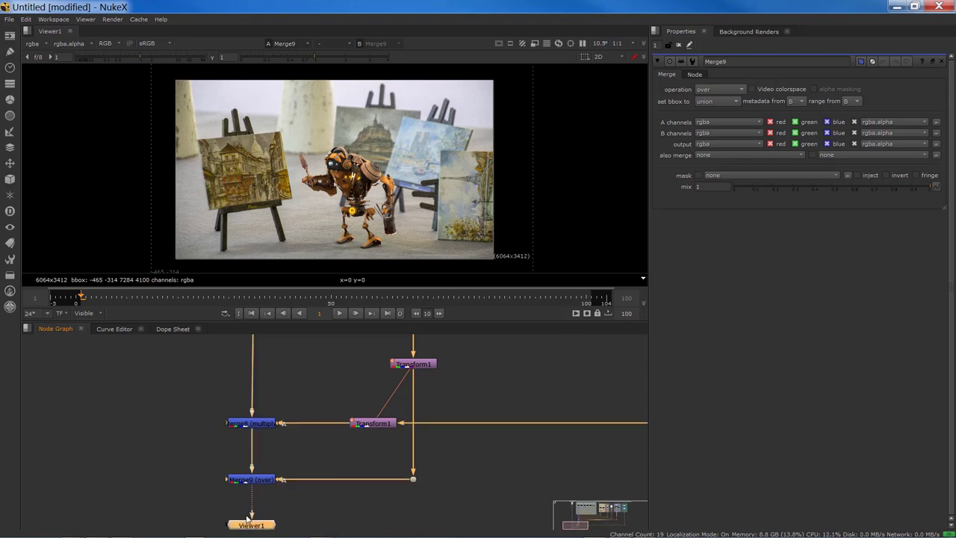
Insert a Grade node below the robot's Transform and line it up on the pipe
{"action": "scroll", "coordinate": [297, 179], "scroll_direction": "up", "scroll_amount": 3}
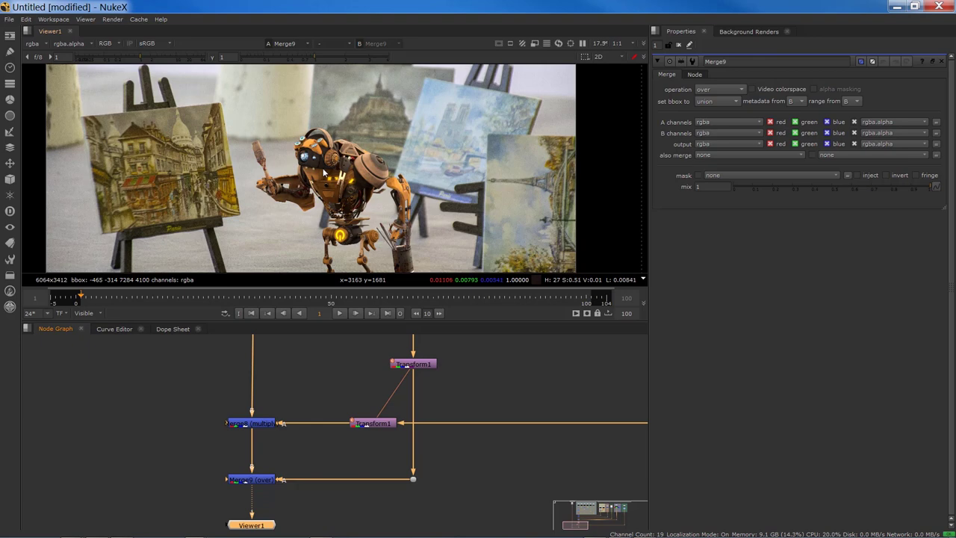
{"action": "left_click", "coordinate": [432, 365]}
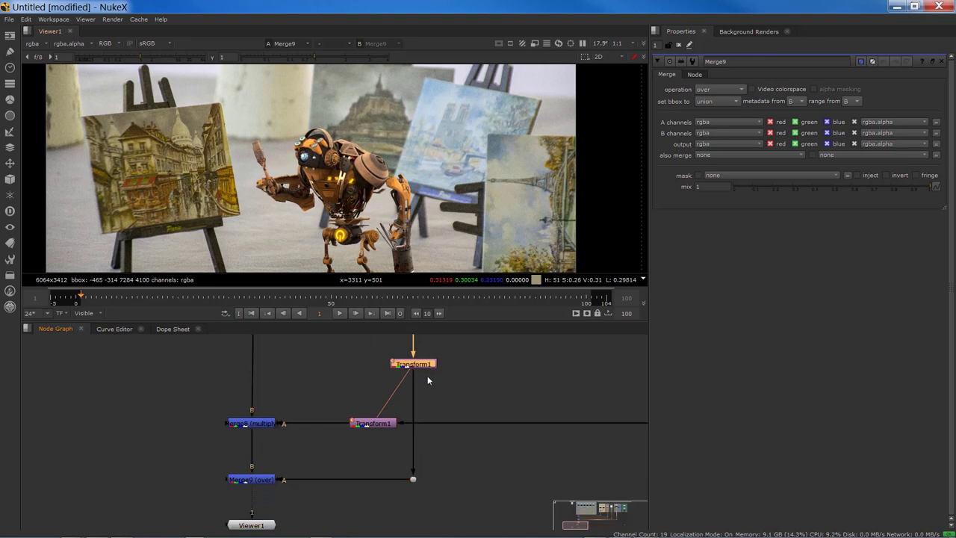
{"action": "key", "text": "g"}
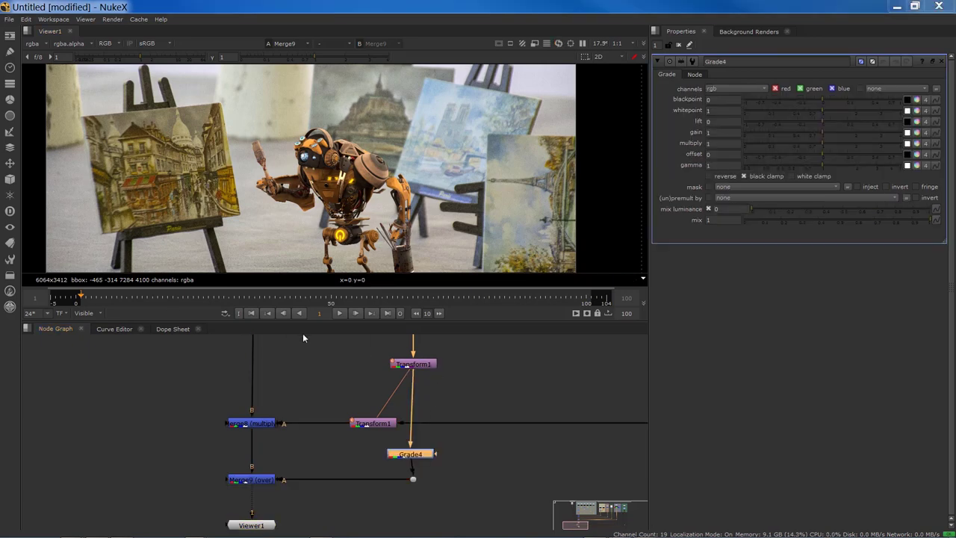
{"action": "left_click_drag", "start_coordinate": [407, 459], "coordinate": [410, 458]}
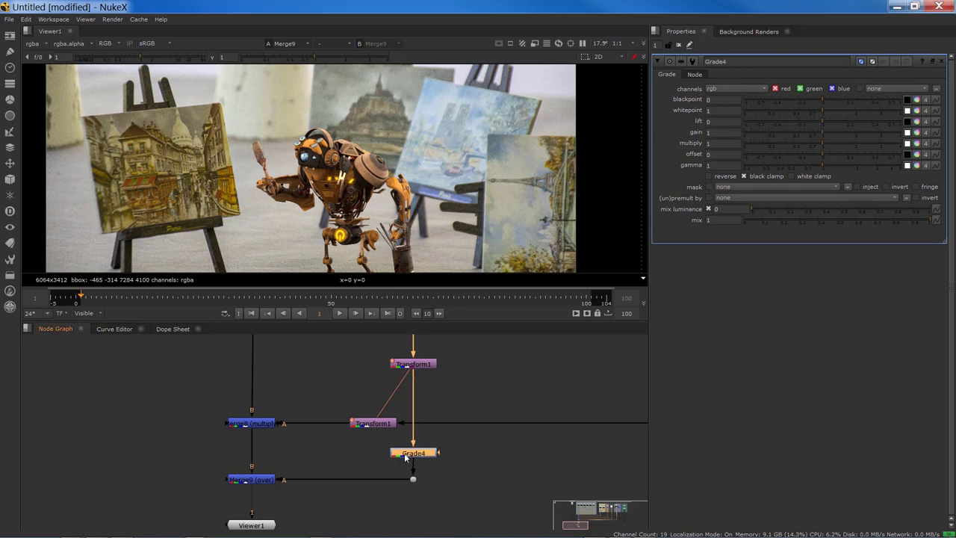
Set the robot Grade's gamma to 1.3 and its gain to 0.6
{"action": "left_click", "coordinate": [715, 165]}
{"action": "type", "text": "1.3"}
{"action": "key", "text": "Return"}
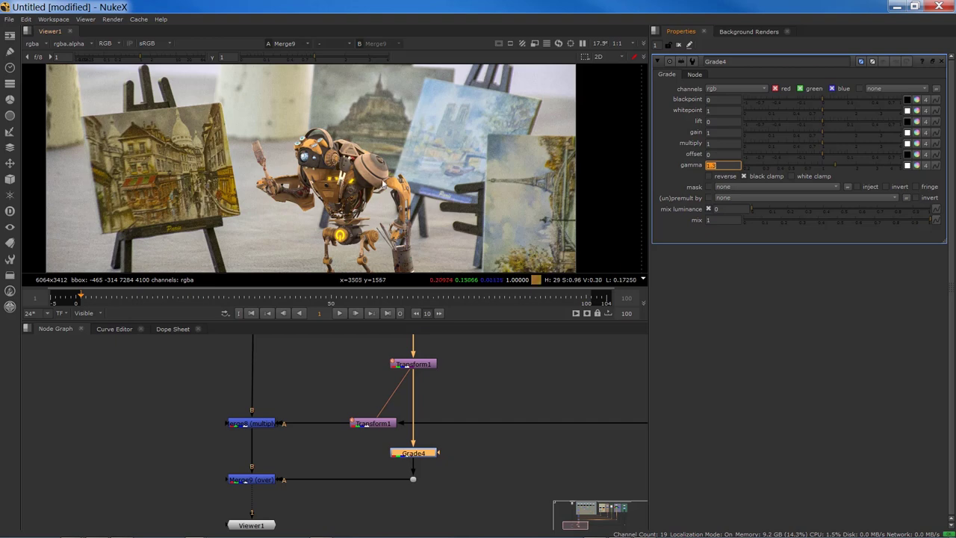
{"action": "left_click", "coordinate": [723, 132]}
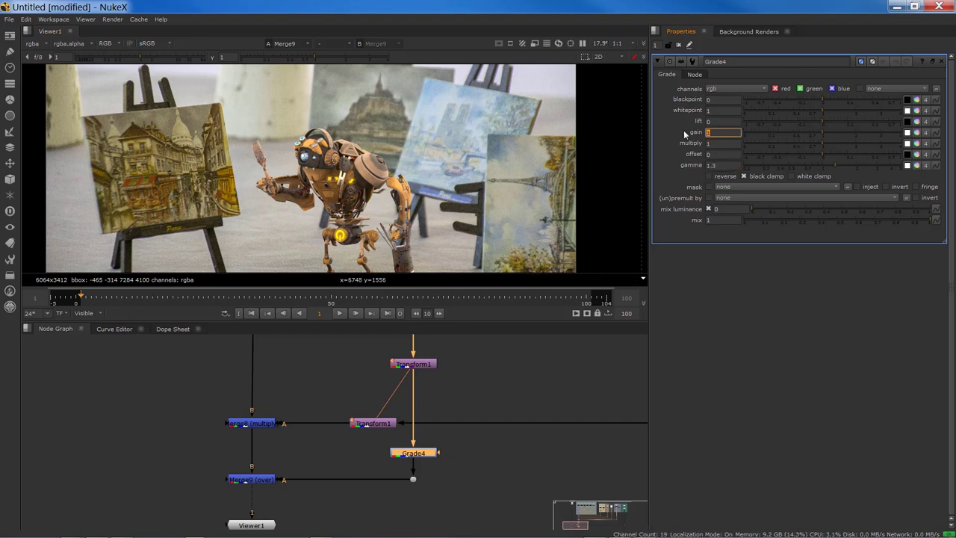
{"action": "type", "text": "1.5"}
{"action": "key", "text": "Return"}
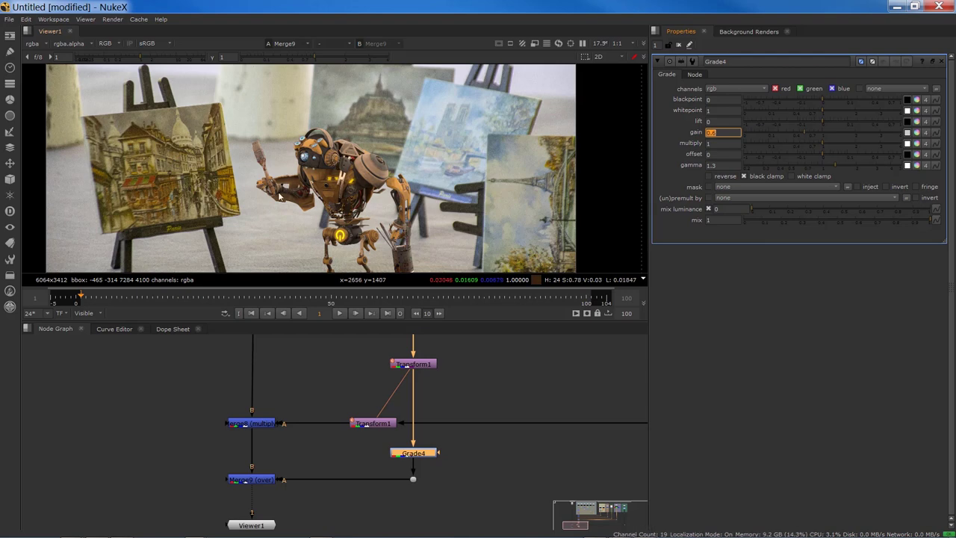
Set the Grade's blackpoint per channel to red 0.003, green 0.003 and blue 0.0008, and check the robot up close
{"action": "left_click", "coordinate": [916, 100]}
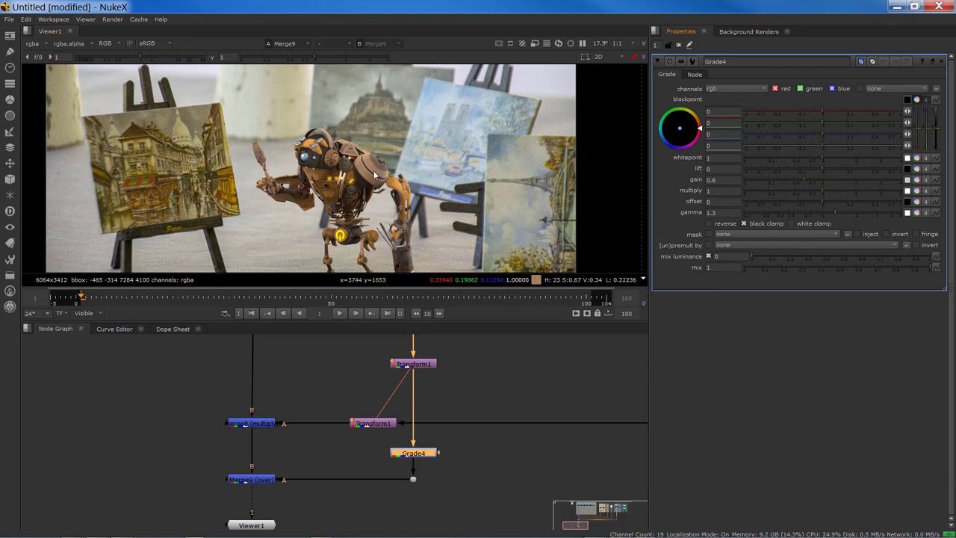
{"action": "left_click", "coordinate": [738, 112]}
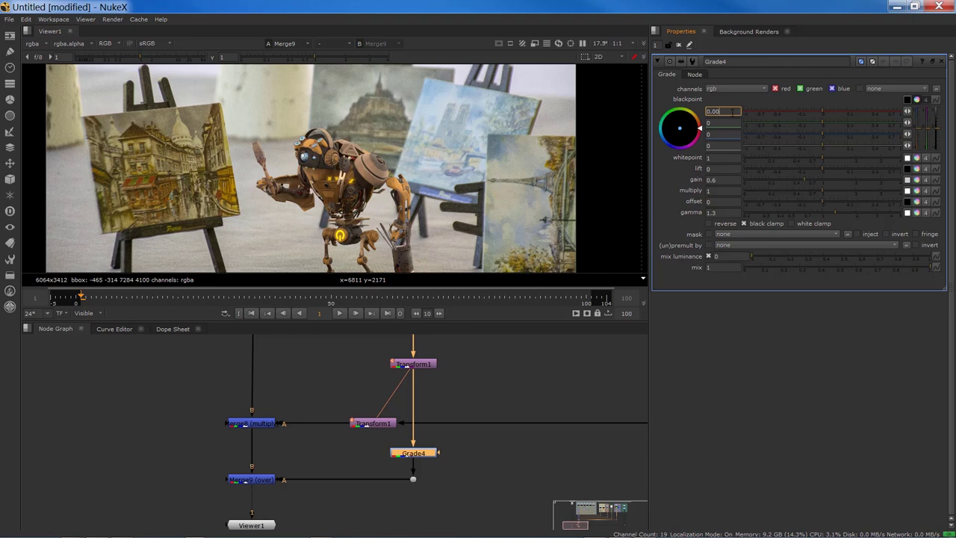
{"action": "type", "text": "0.003"}
{"action": "key", "text": "Return"}
{"action": "left_click", "coordinate": [717, 123]}
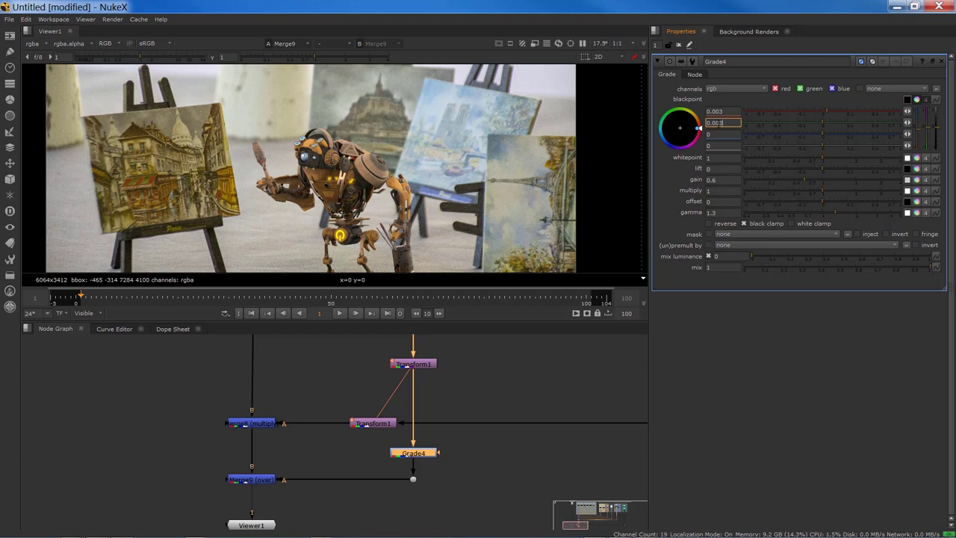
{"action": "type", "text": ".003"}
{"action": "key", "text": "Return"}
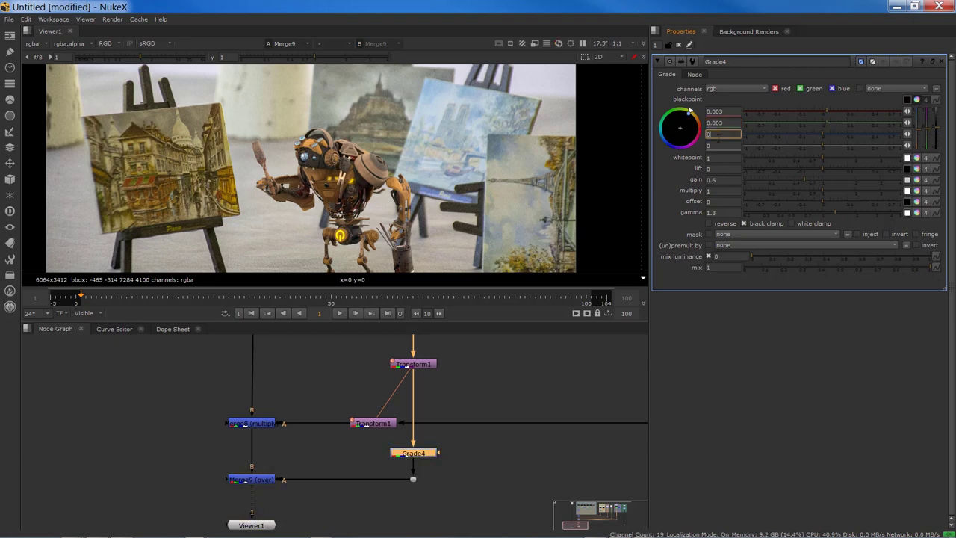
{"action": "left_click", "coordinate": [719, 135]}
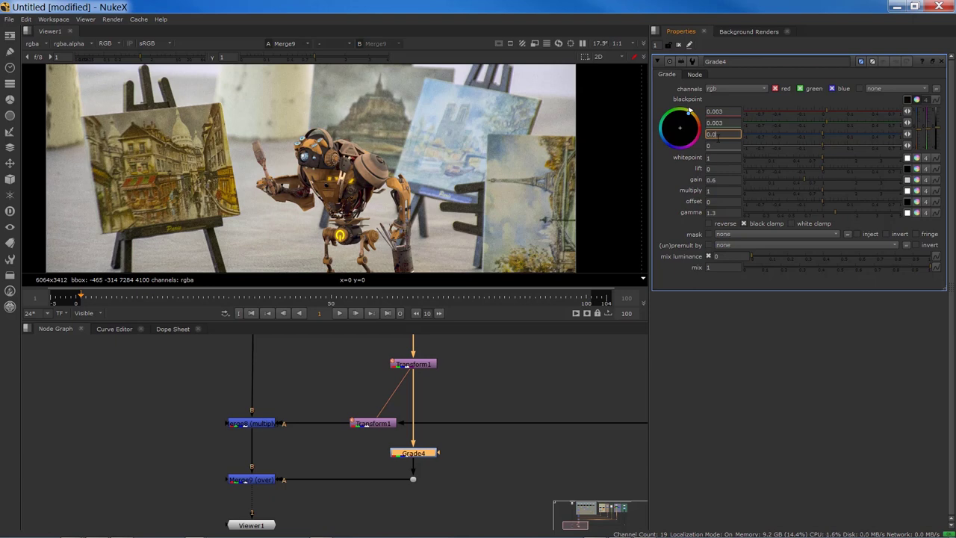
{"action": "type", "text": ".0008"}
{"action": "key", "text": "Return"}
{"action": "scroll", "coordinate": [258, 207], "scroll_direction": "up", "scroll_amount": 2}
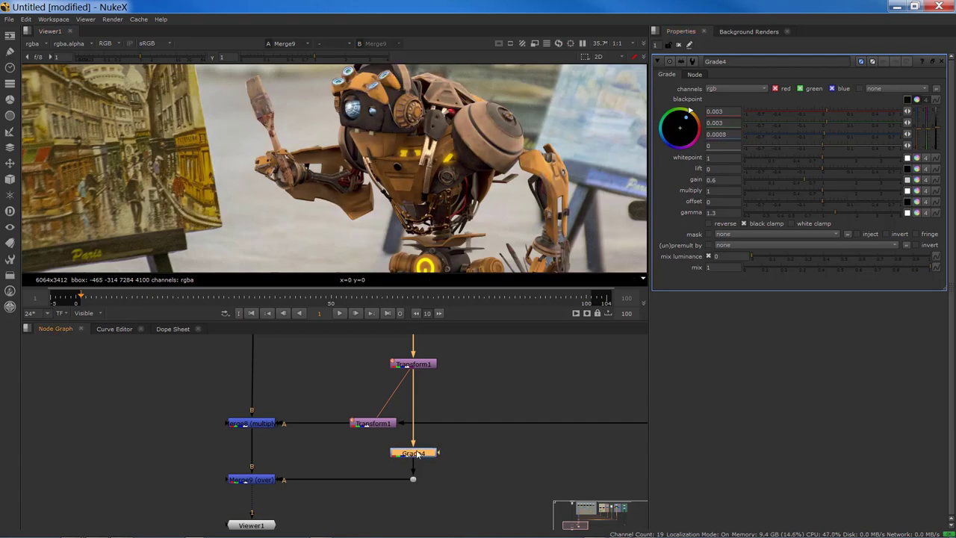
{"action": "scroll", "coordinate": [215, 205], "scroll_direction": "down", "scroll_amount": 2}
{"action": "scroll", "coordinate": [214, 205], "scroll_direction": "down", "scroll_amount": 1}
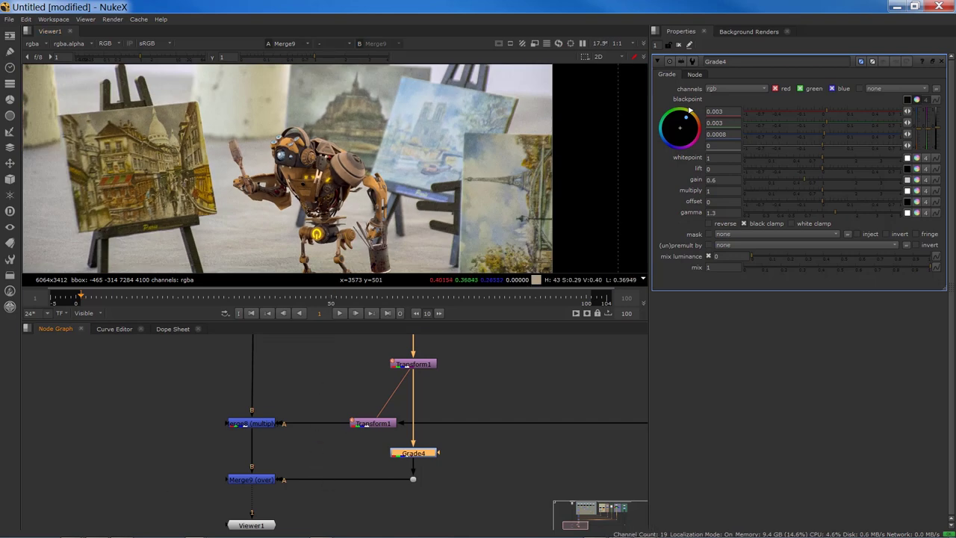
Move the over merge with its Dot and the Viewer lower in the node graph to make room
{"action": "left_click", "coordinate": [265, 481]}
{"action": "left_click_drag", "start_coordinate": [267, 481], "coordinate": [268, 501]}
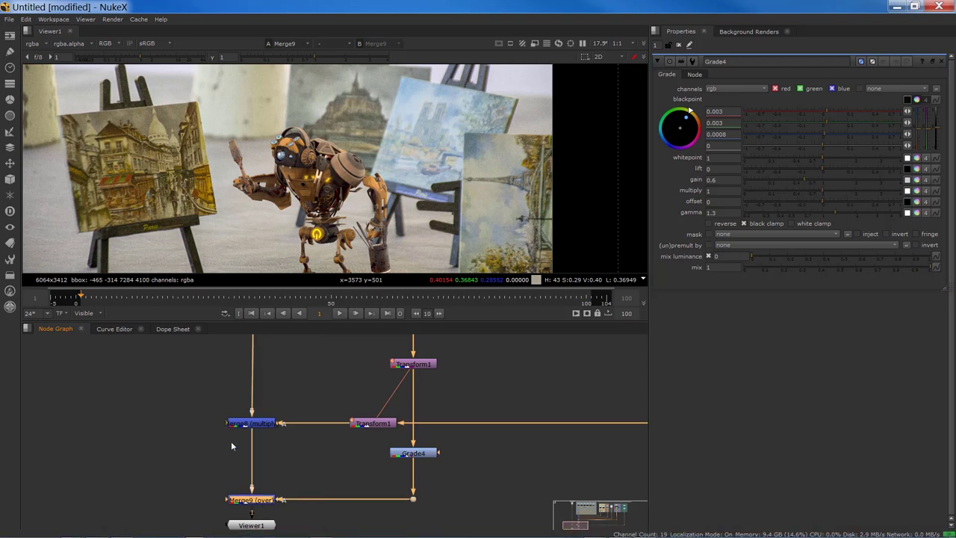
{"action": "middle_click_drag", "start_coordinate": [214, 481], "coordinate": [189, 401]}
{"action": "left_click_drag", "start_coordinate": [245, 451], "coordinate": [245, 489]}
Insert a ZDefocus node below the robot's Grade and turn off its GPU use
{"action": "left_click", "coordinate": [426, 382]}
{"action": "key", "text": "Tab"}
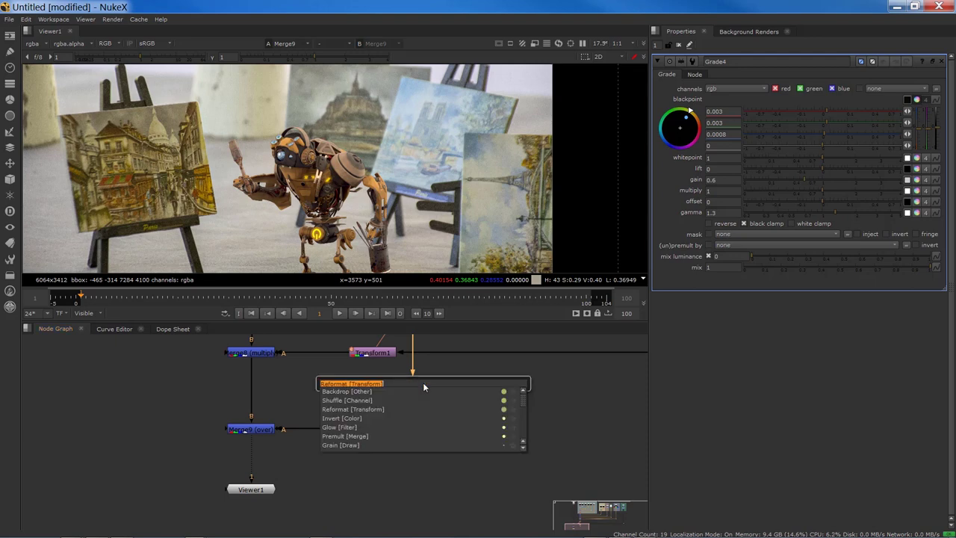
{"action": "type", "text": "zdef"}
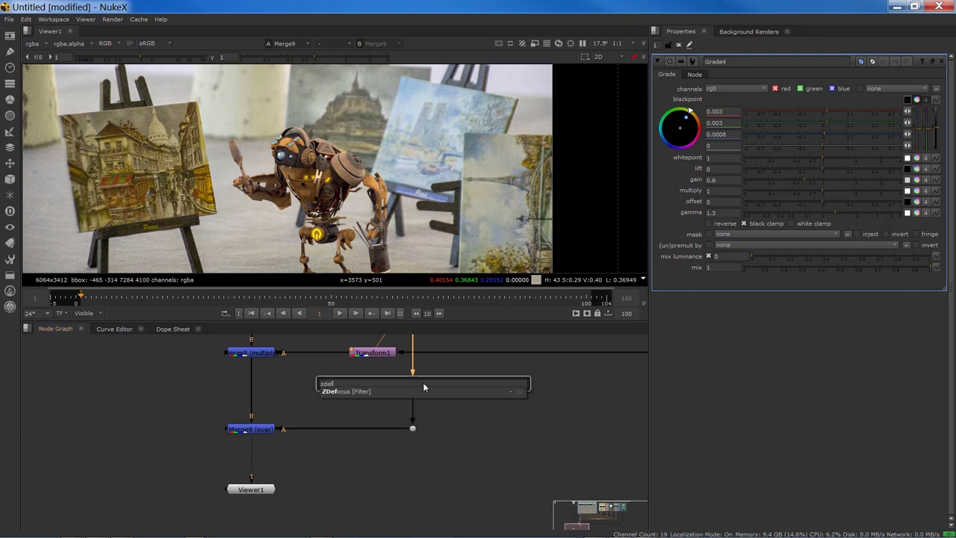
{"action": "key", "text": "Return"}
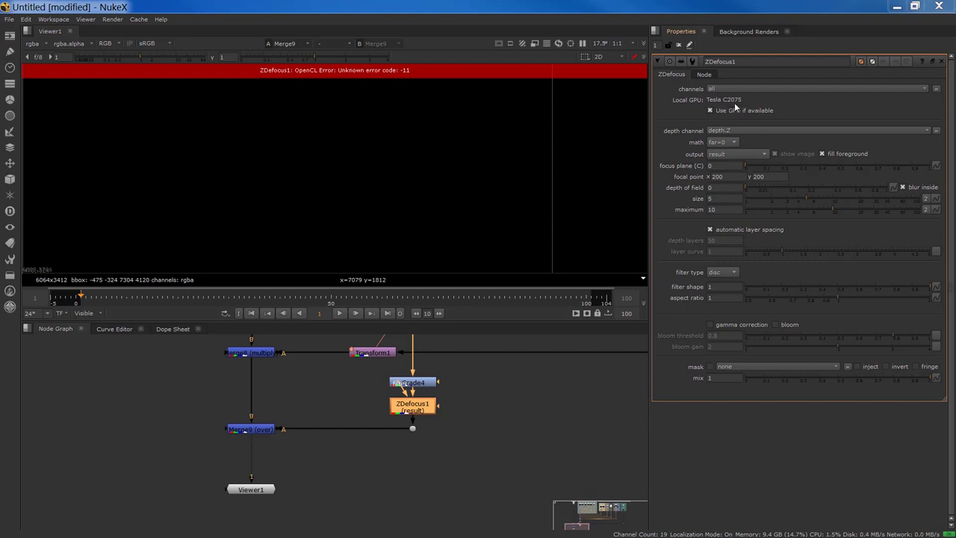
{"action": "left_click", "coordinate": [709, 109]}
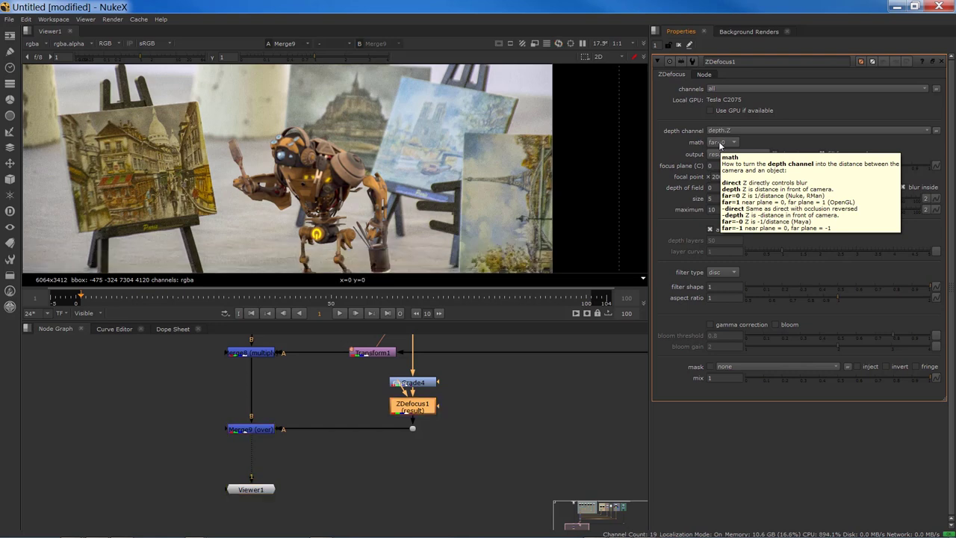
Set the ZDefocus math to depth and its output to focal plane setup
{"action": "left_click", "coordinate": [720, 142]}
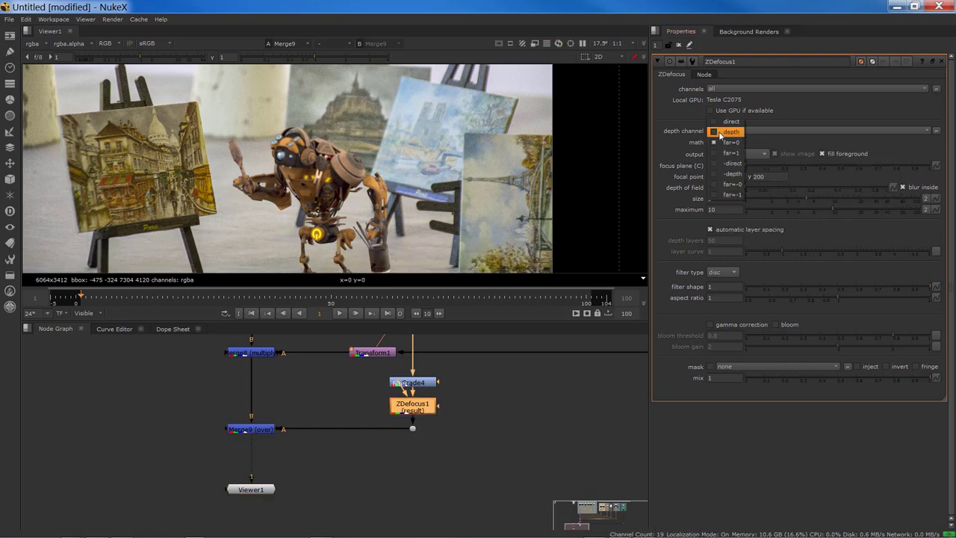
{"action": "left_click", "coordinate": [729, 131]}
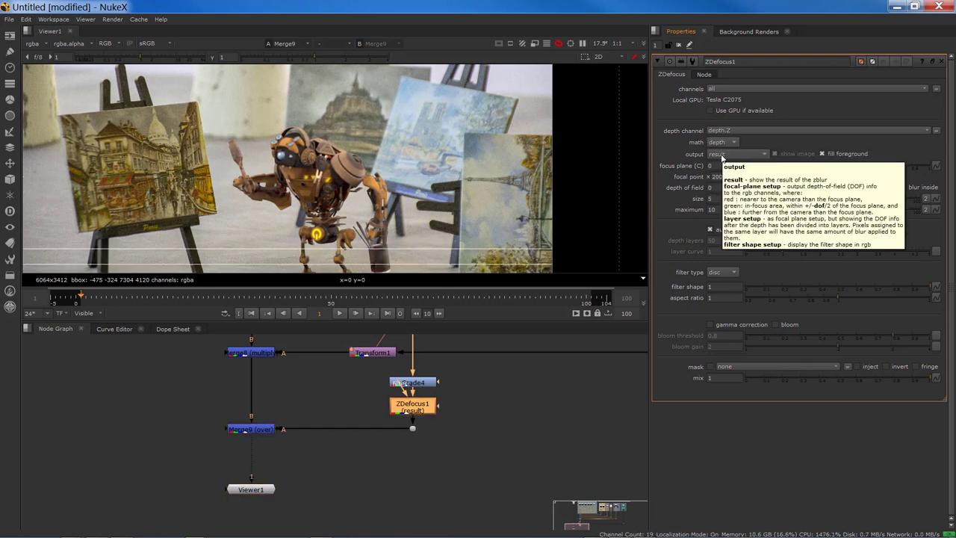
{"action": "left_click", "coordinate": [722, 154]}
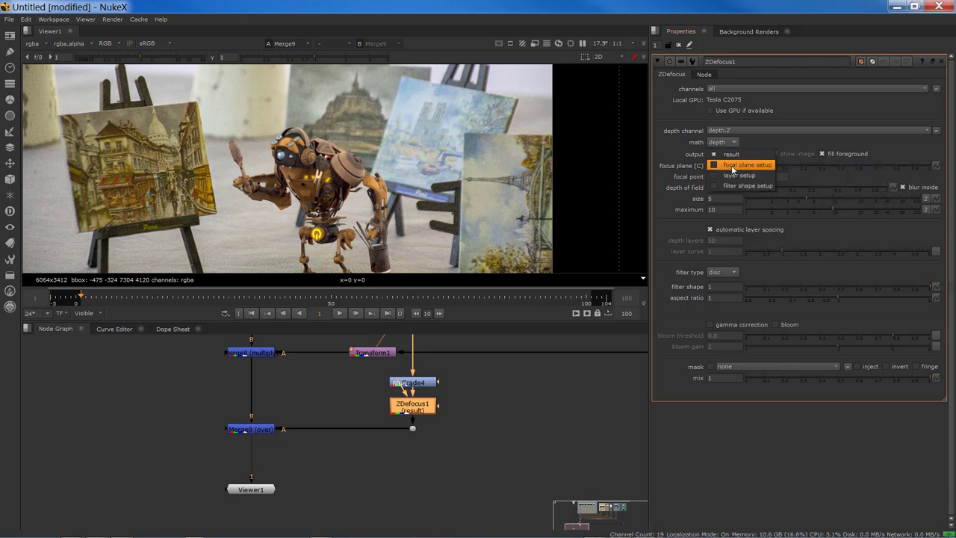
{"action": "left_click", "coordinate": [733, 166]}
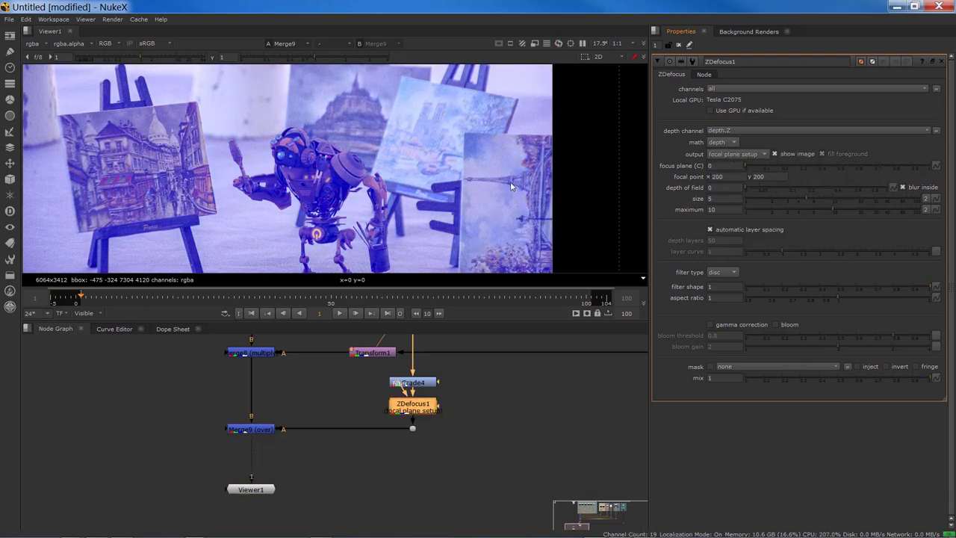
Place the ZDefocus focal point on the robot's head at about 2945, 1800 and set the depth of field to 0.044
{"action": "scroll", "coordinate": [198, 214], "scroll_direction": "down", "scroll_amount": 3}
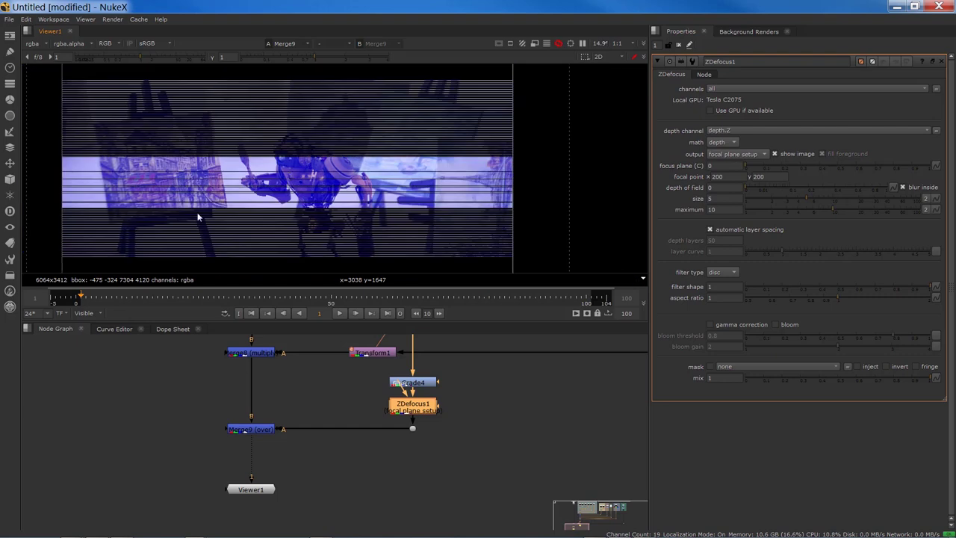
{"action": "left_click_drag", "start_coordinate": [113, 261], "coordinate": [295, 158]}
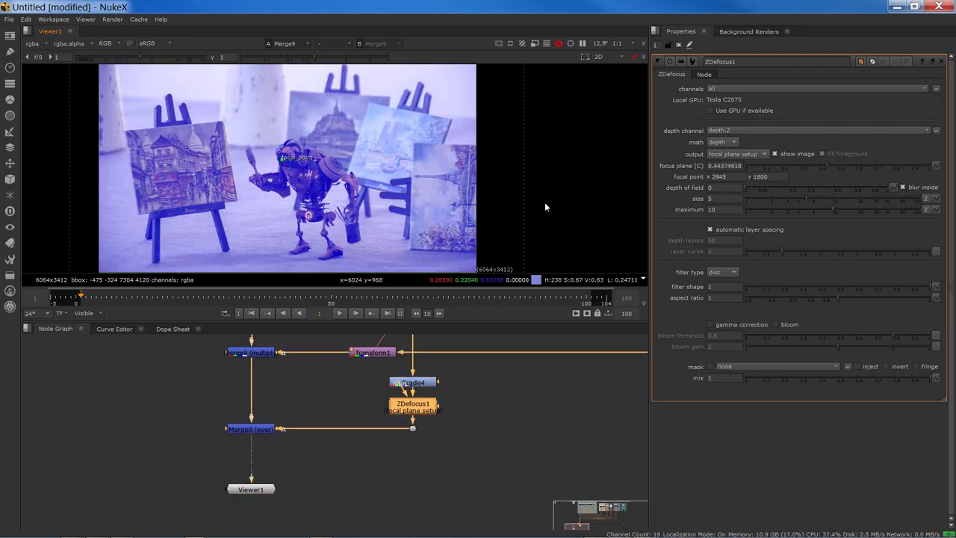
{"action": "left_click", "coordinate": [775, 186]}
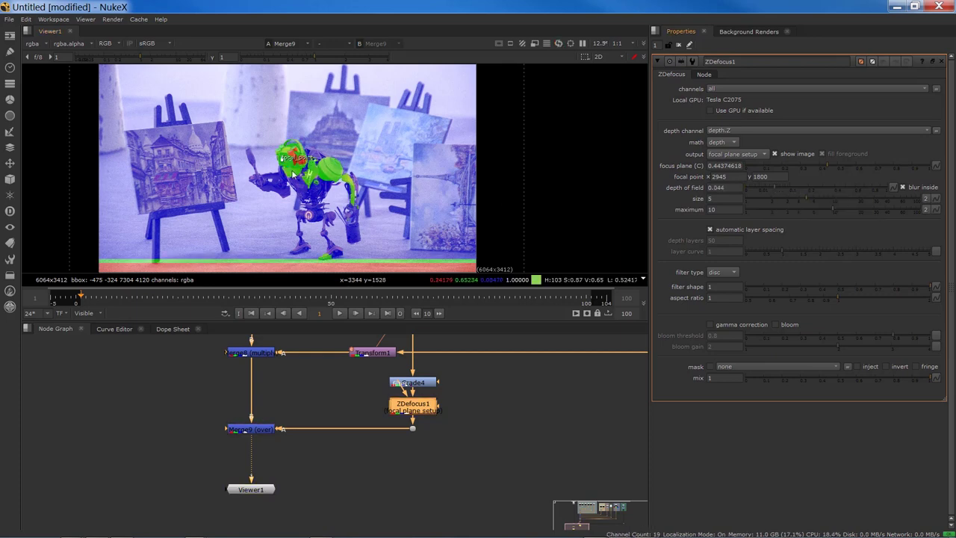
Set the ZDefocus depth of field to 0.16 and its size to 10.8
{"action": "left_click", "coordinate": [792, 186]}
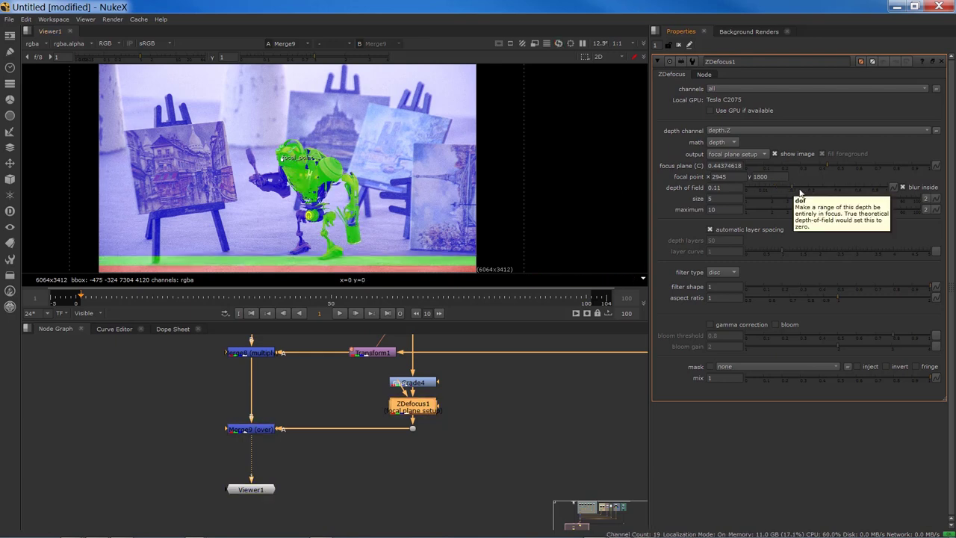
{"action": "left_click", "coordinate": [804, 187]}
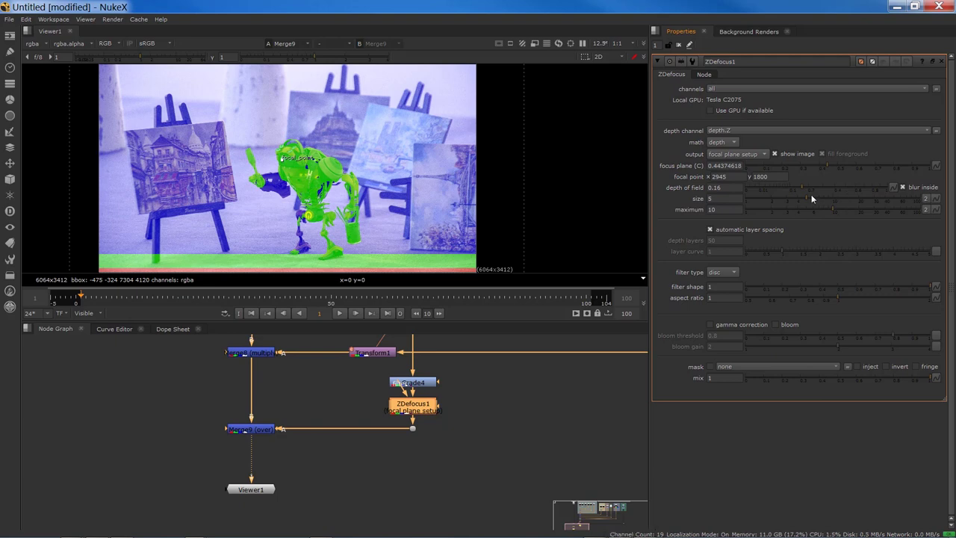
{"action": "left_click", "coordinate": [835, 198]}
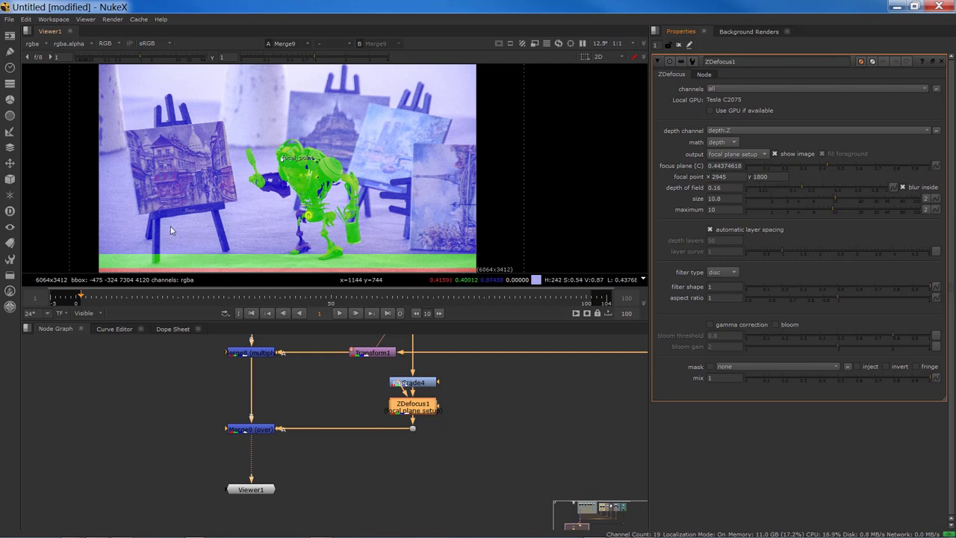
Switch the ZDefocus output to result, inspect the robot up close and disable the ZDefocus node
{"action": "left_click", "coordinate": [721, 155]}
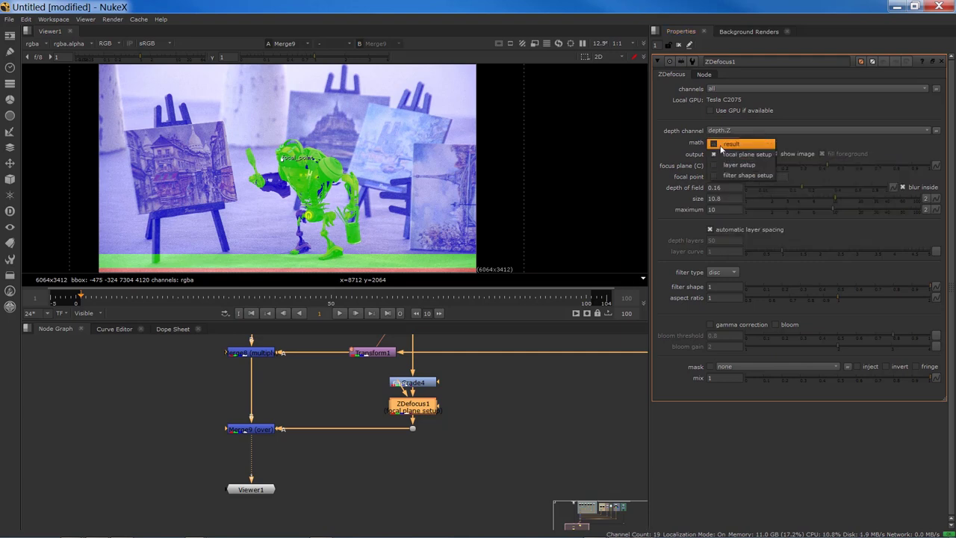
{"action": "left_click", "coordinate": [721, 146]}
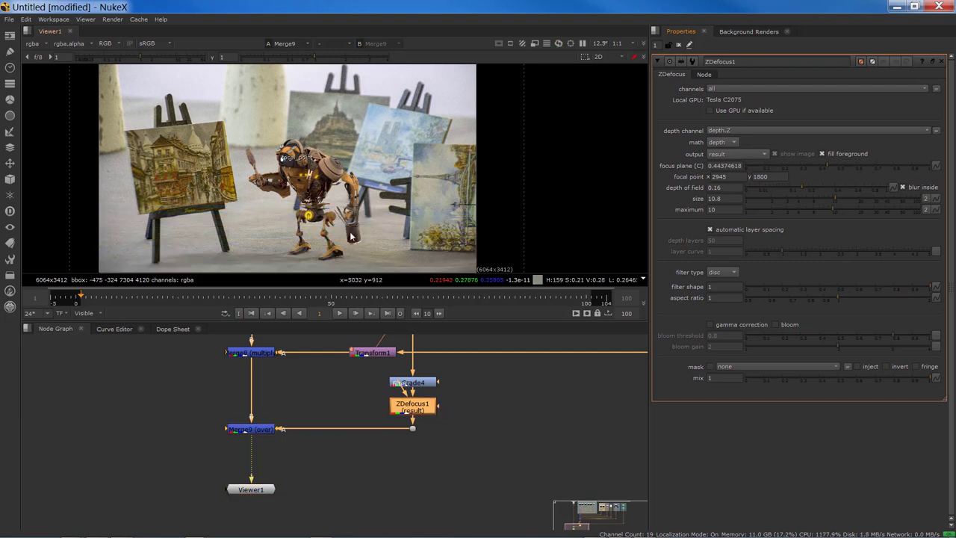
{"action": "scroll", "coordinate": [334, 191], "scroll_direction": "up", "scroll_amount": 3}
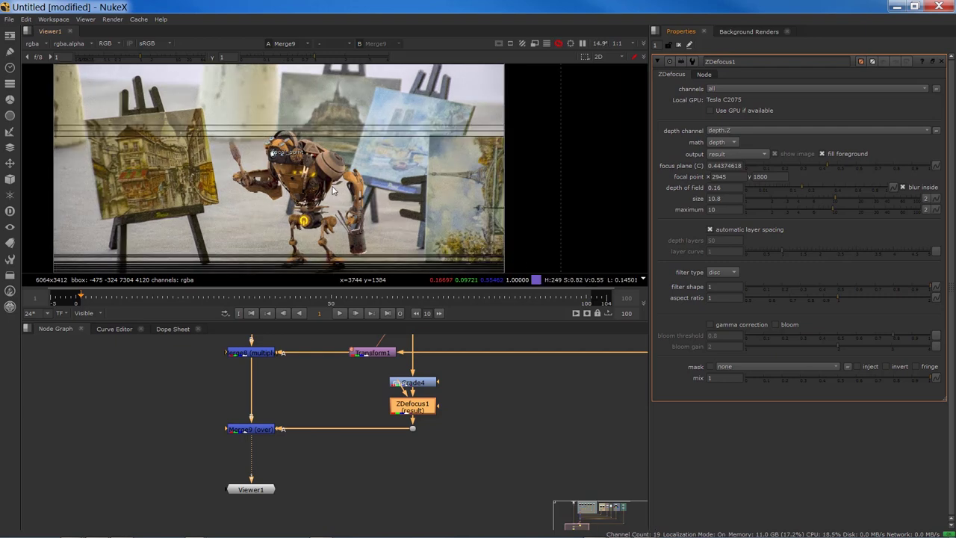
{"action": "scroll", "coordinate": [334, 191], "scroll_direction": "up", "scroll_amount": 3}
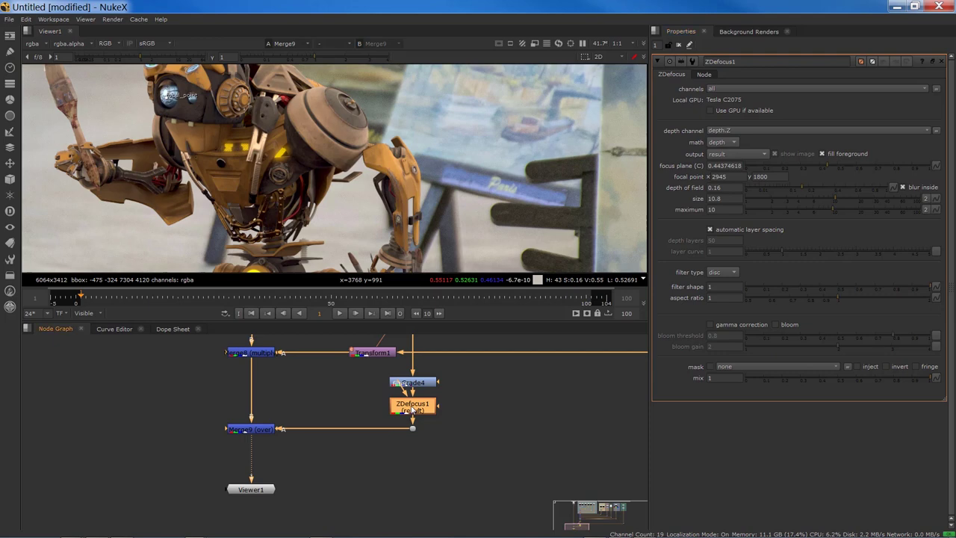
{"action": "key", "text": "d"}
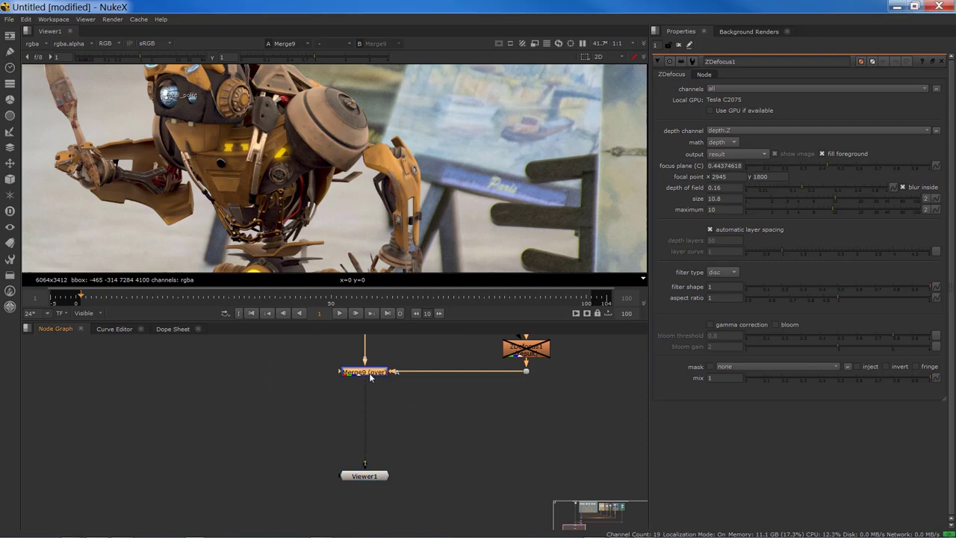
Insert a Reformat node below the final over merge and set its output format to 6064x3412
{"action": "key", "text": "Tab"}
{"action": "type", "text": "refor"}
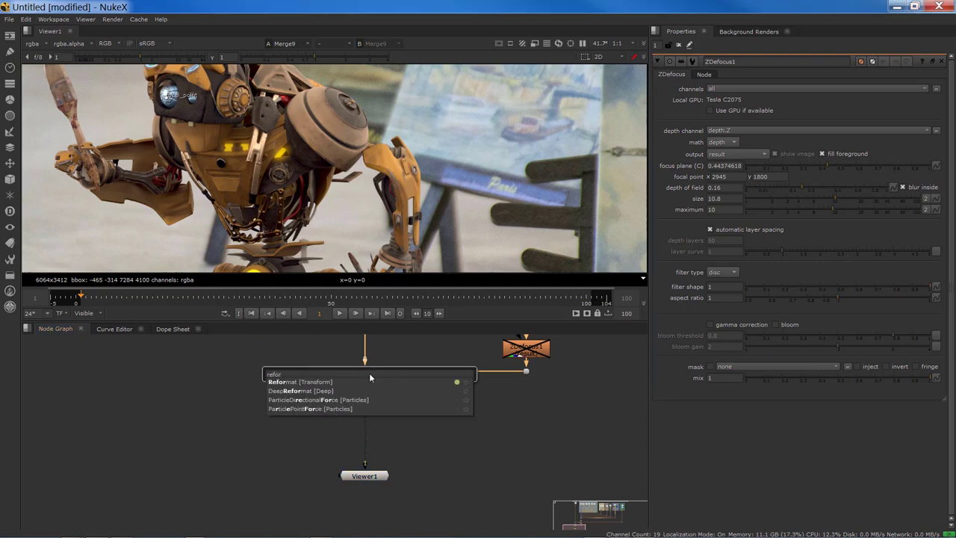
{"action": "key", "text": "Down"}
{"action": "key", "text": "Return"}
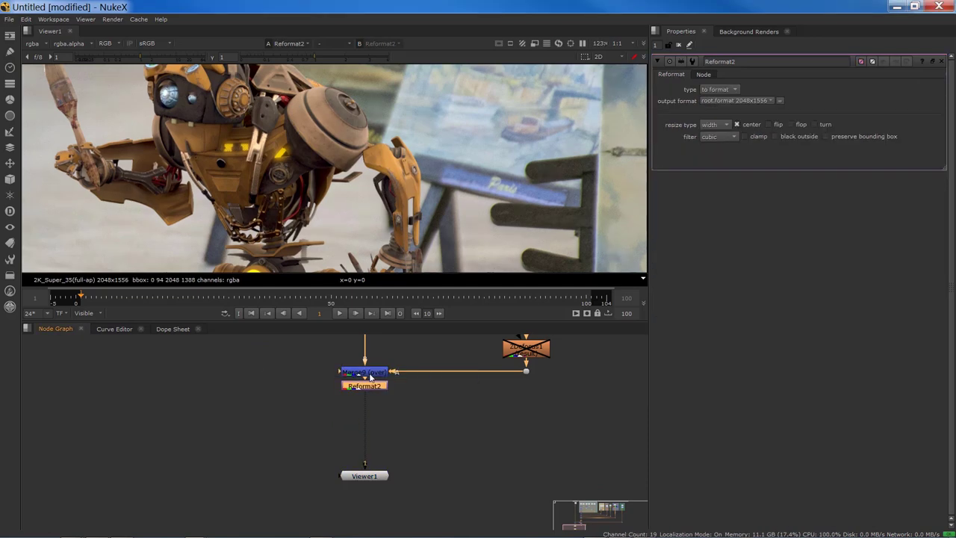
{"action": "left_click", "coordinate": [728, 102]}
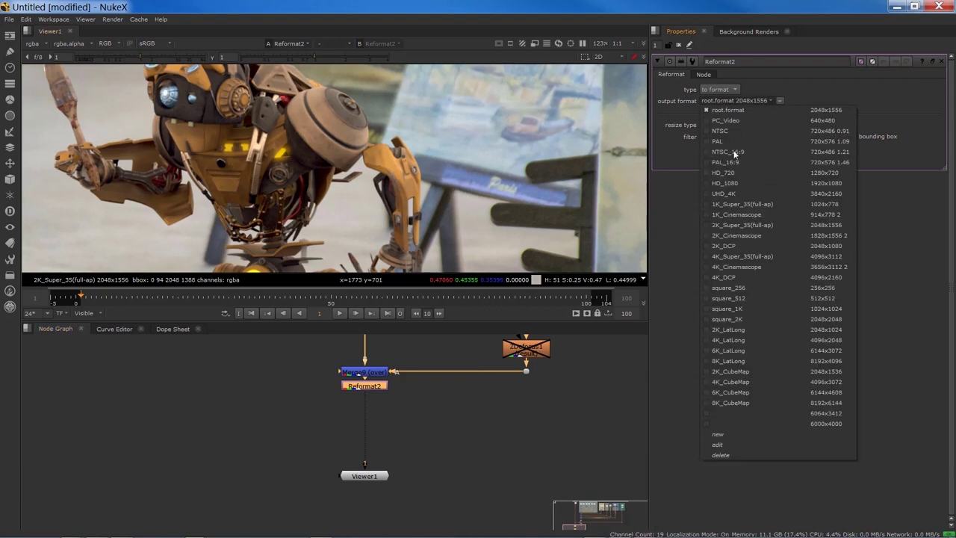
{"action": "left_click", "coordinate": [722, 416]}
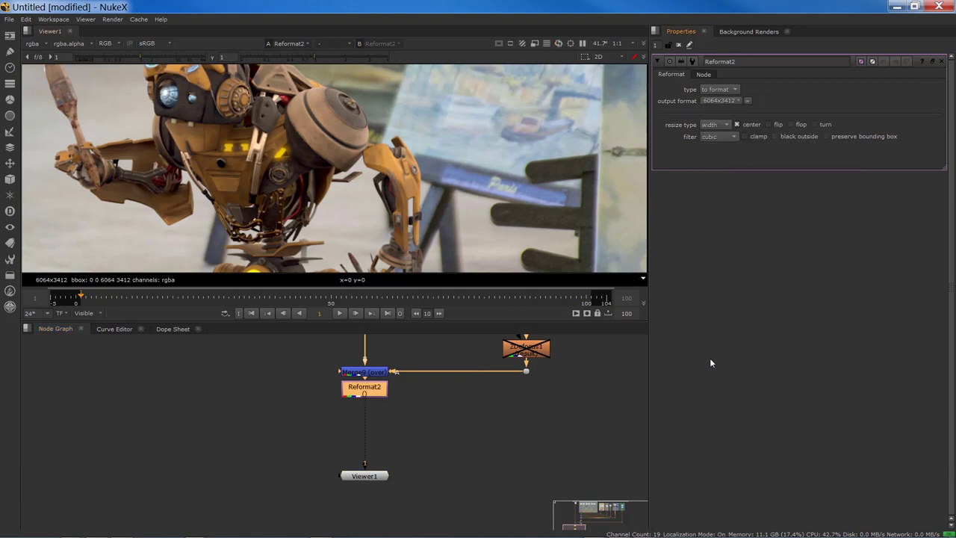
Check the reformatted composite up close and in full, and disable the Reformat node to compare the bounding box
{"action": "scroll", "coordinate": [263, 223], "scroll_direction": "down", "scroll_amount": 5}
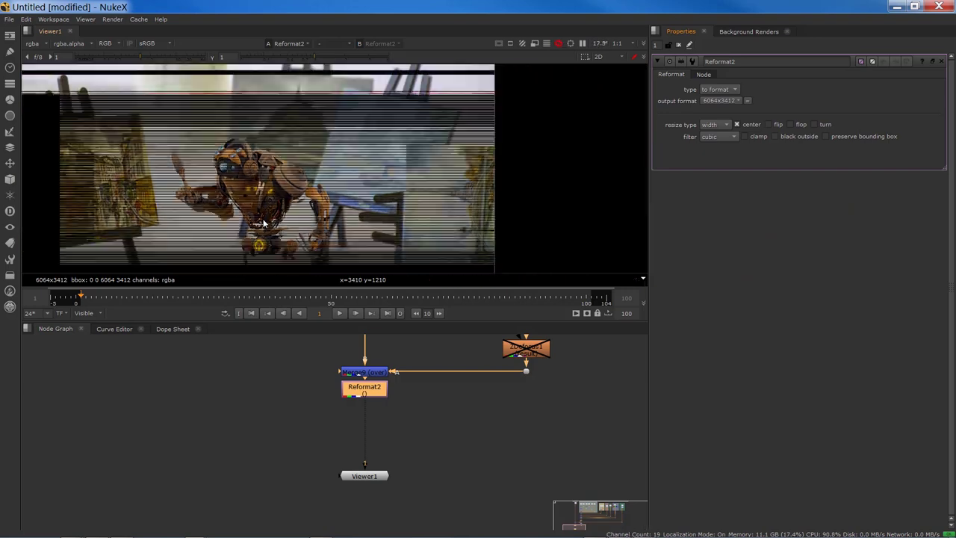
{"action": "scroll", "coordinate": [263, 222], "scroll_direction": "up", "scroll_amount": 1}
{"action": "scroll", "coordinate": [263, 223], "scroll_direction": "down", "scroll_amount": 3}
{"action": "scroll", "coordinate": [333, 196], "scroll_direction": "up", "scroll_amount": 8}
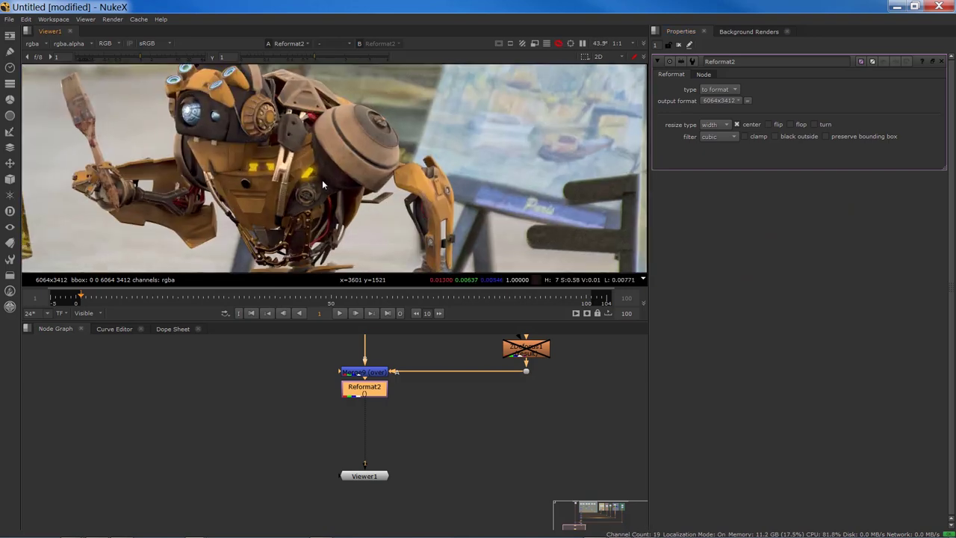
{"action": "key", "text": "f"}
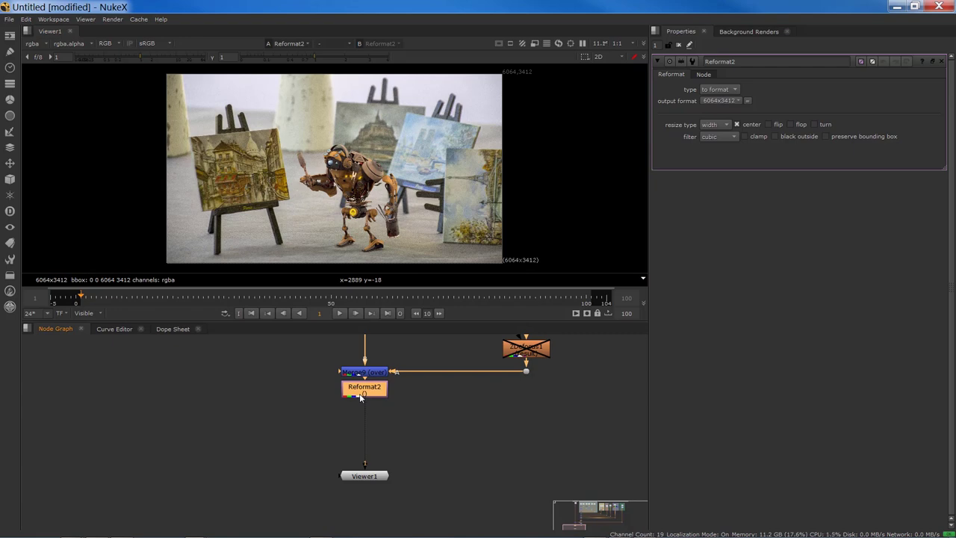
{"action": "key", "text": "d"}
{"action": "scroll", "coordinate": [346, 213], "scroll_direction": "down", "scroll_amount": 2}
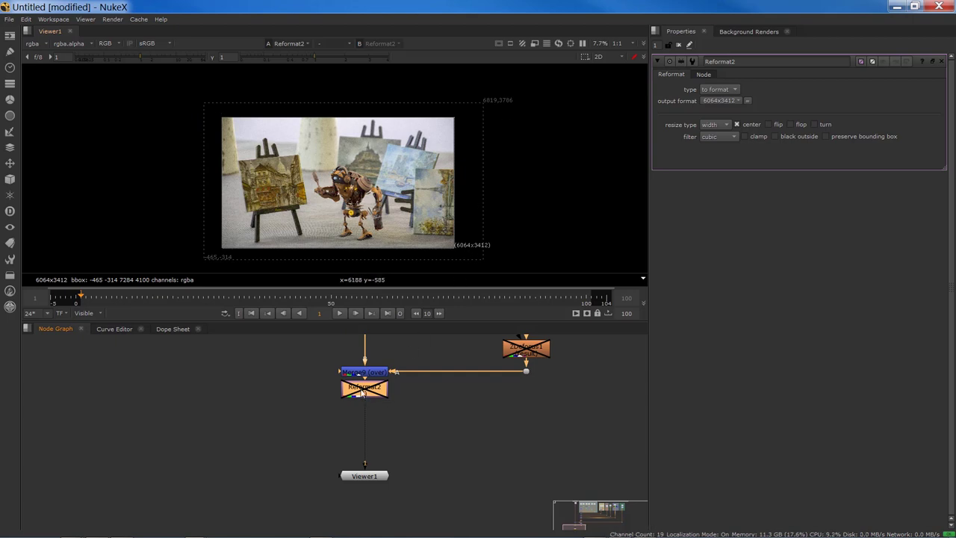
Insert a Crop node between the Reformat and the Viewer
{"action": "key", "text": "Tab"}
{"action": "type", "text": "crop"}
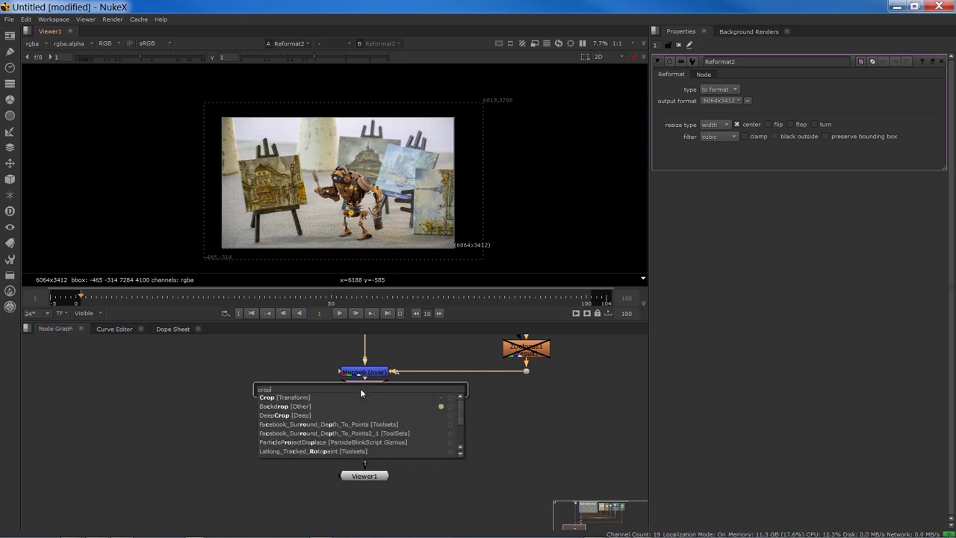
{"action": "key", "text": "Down"}
{"action": "key", "text": "Return"}
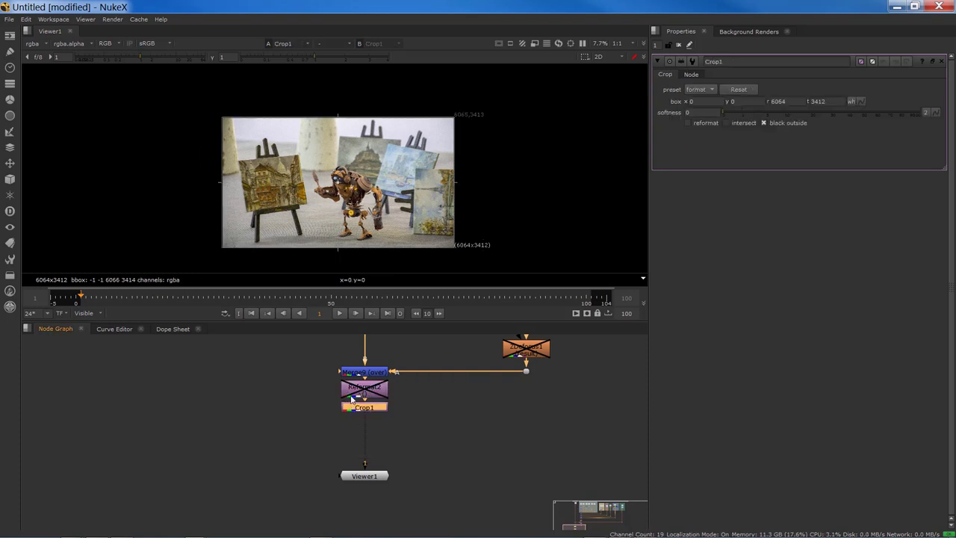
Re-enable the Reformat node and move the Crop and the Viewer lower to space out the node chain
{"action": "left_click", "coordinate": [351, 397]}
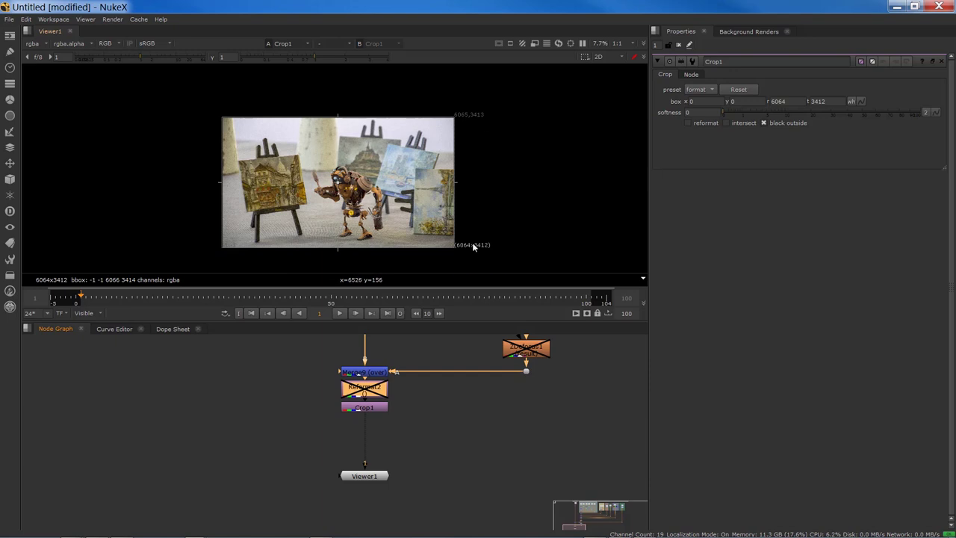
{"action": "key", "text": "d"}
{"action": "left_click_drag", "start_coordinate": [362, 410], "coordinate": [362, 418]}
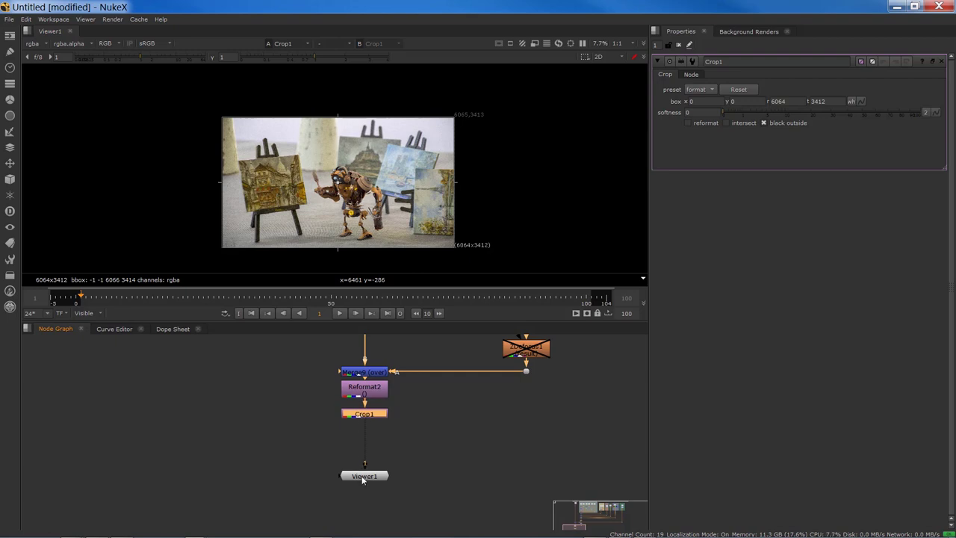
{"action": "left_click_drag", "start_coordinate": [362, 481], "coordinate": [362, 498]}
Insert a Grade node below the Crop and label it BLEND
{"action": "left_click", "coordinate": [348, 416]}
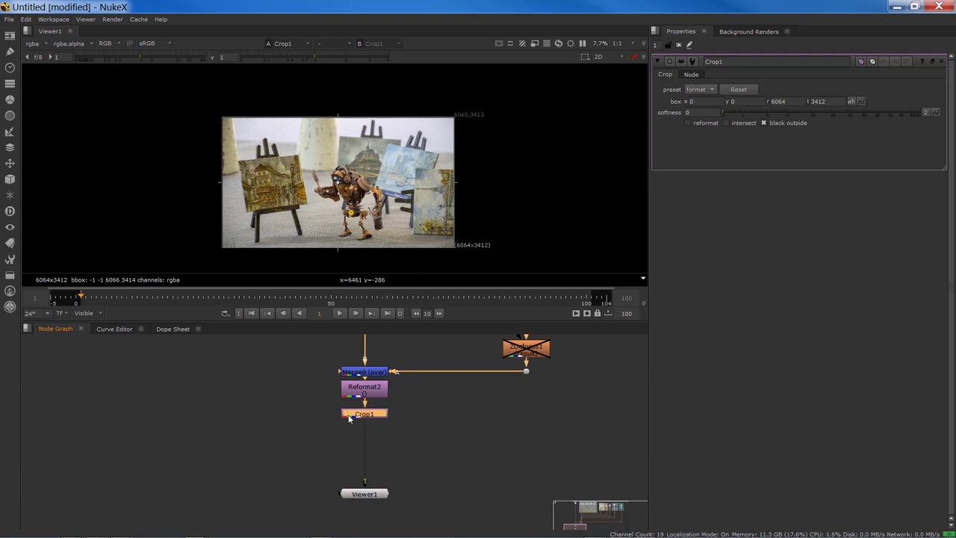
{"action": "key", "text": "g"}
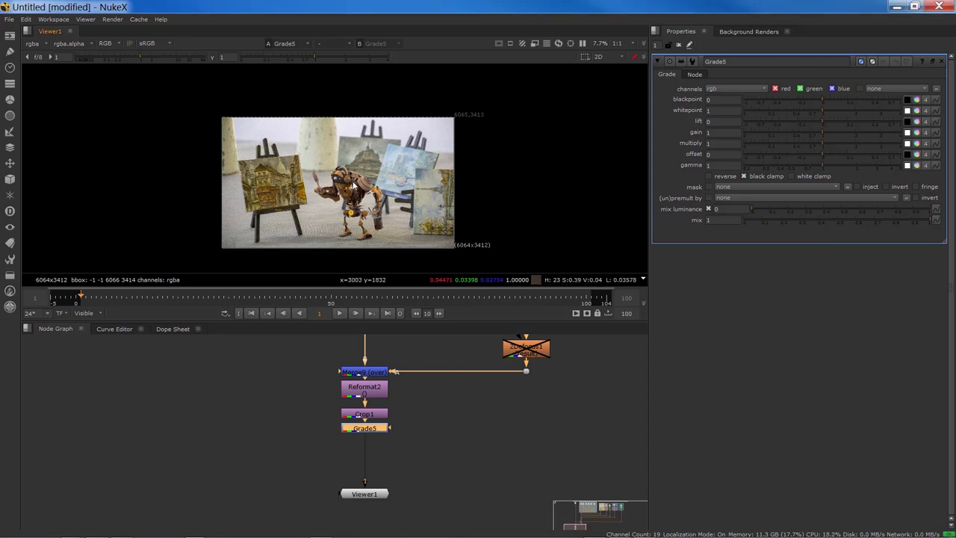
{"action": "scroll", "coordinate": [353, 185], "scroll_direction": "up", "scroll_amount": 5}
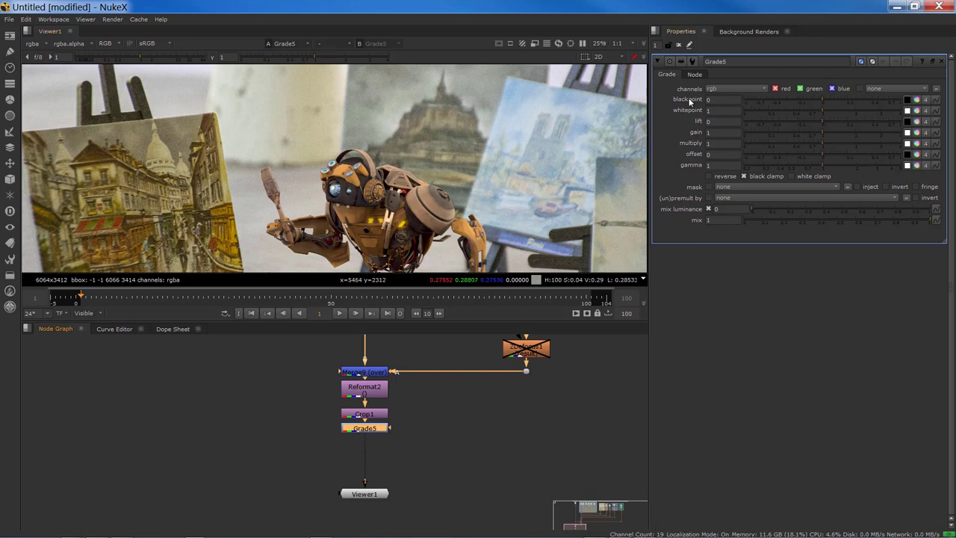
{"action": "left_click", "coordinate": [694, 75]}
{"action": "type", "text": "BLEND"}
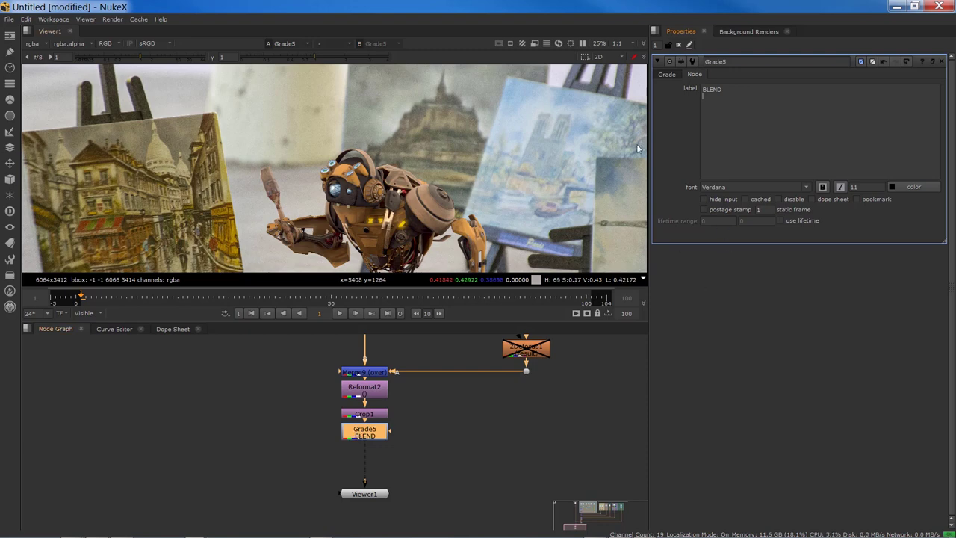
Set the BLEND Grade's blackpoint to red -0.016, green 0.01 and blue -0.004, and check the whole frame
{"action": "left_click", "coordinate": [666, 75]}
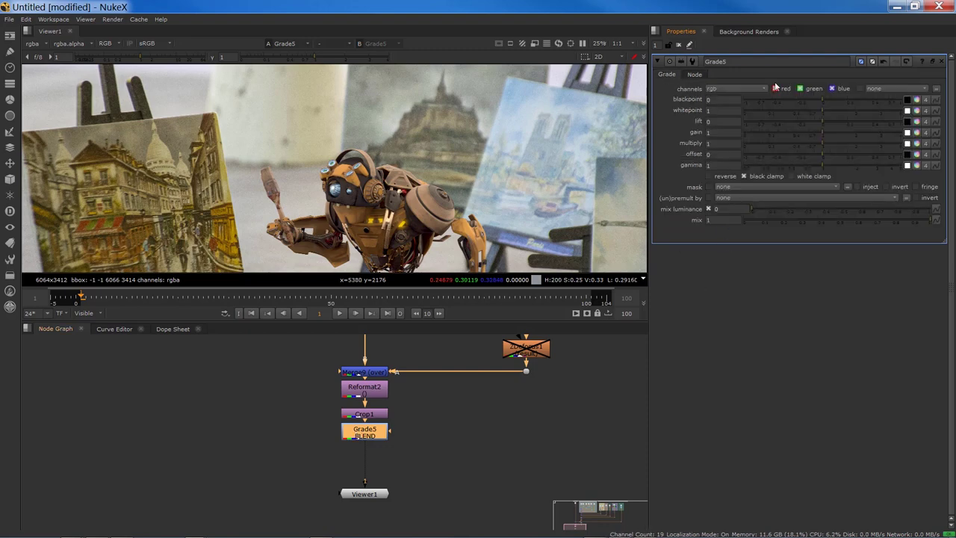
{"action": "left_click", "coordinate": [916, 100]}
{"action": "left_click_drag", "start_coordinate": [820, 109], "coordinate": [815, 110]}
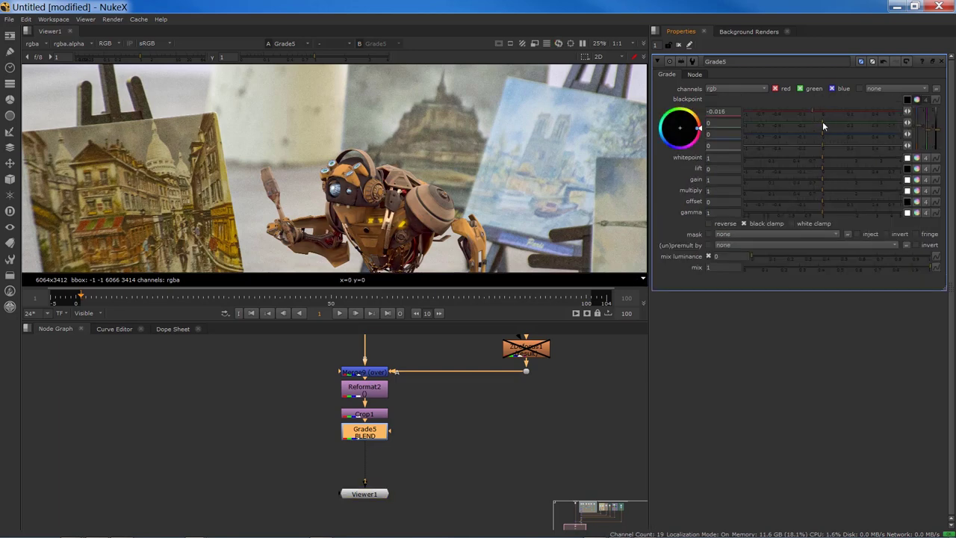
{"action": "left_click_drag", "start_coordinate": [822, 121], "coordinate": [817, 135]}
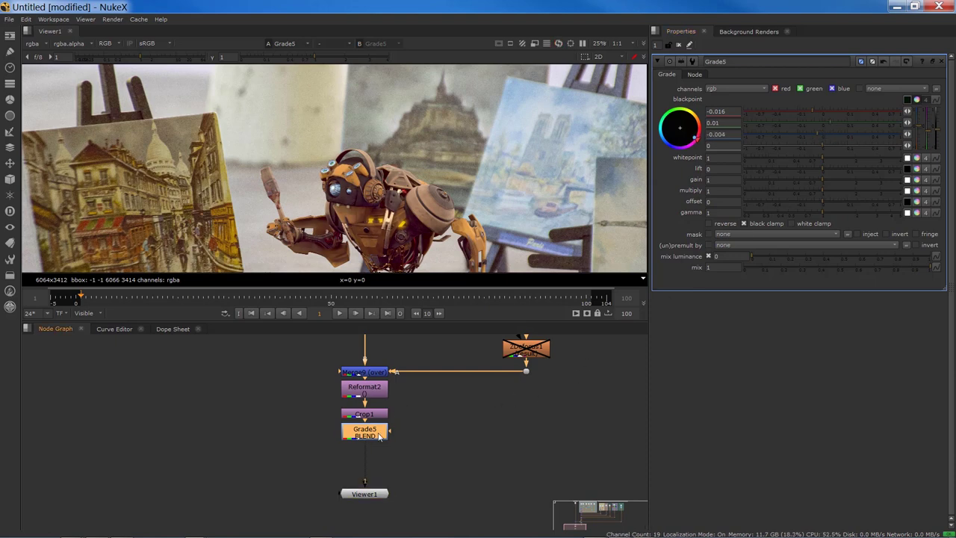
{"action": "key", "text": "f"}
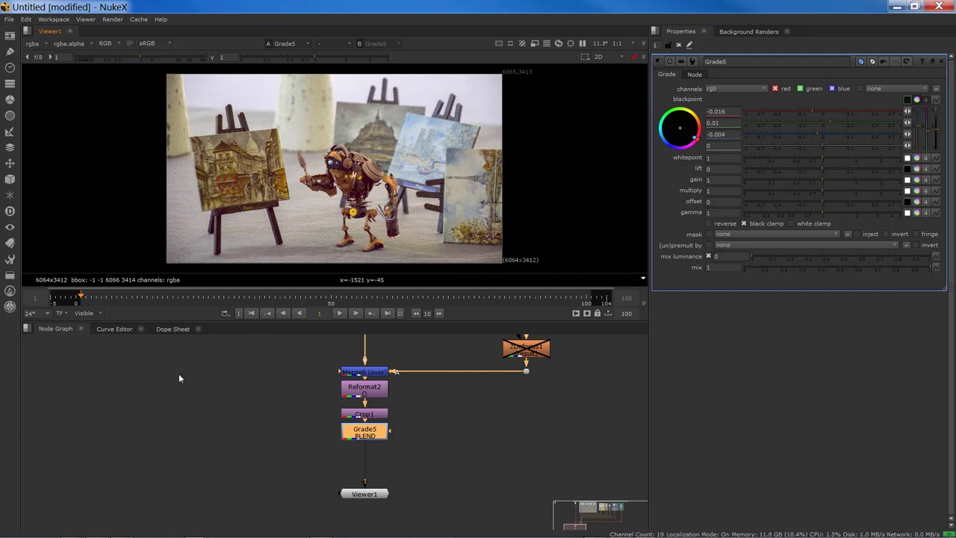
Insert a Grain node between the BLEND Grade and the Viewer, and space out the nodes
{"action": "left_click", "coordinate": [287, 468]}
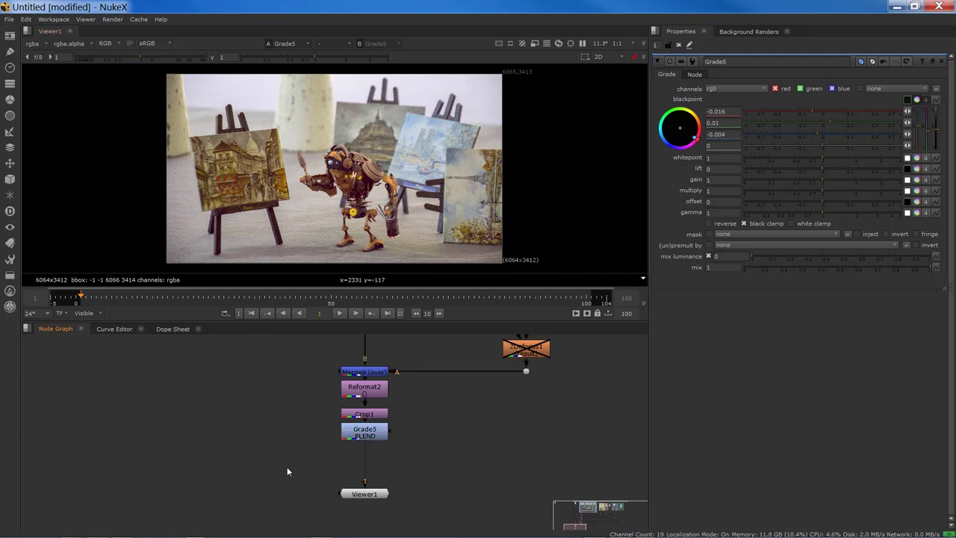
{"action": "key", "text": "Tab"}
{"action": "type", "text": "grain"}
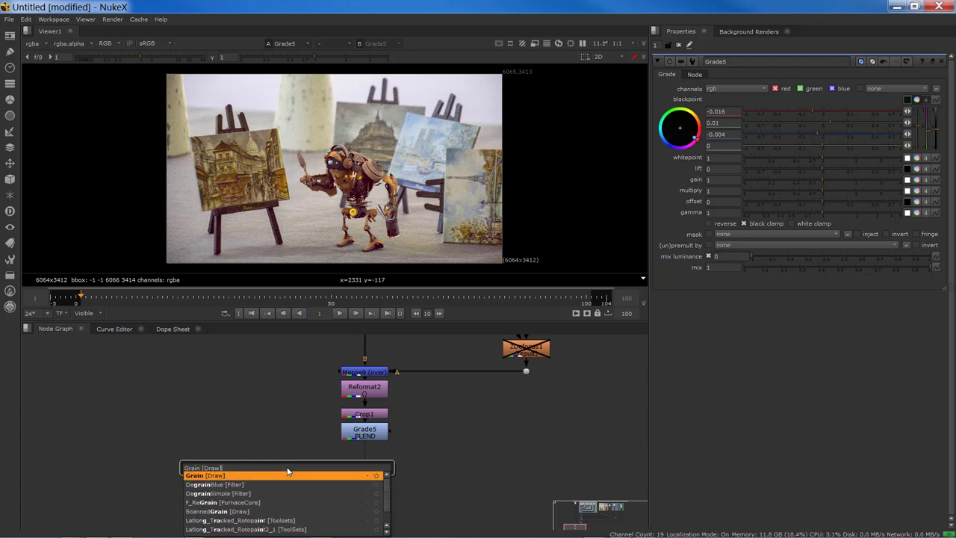
{"action": "key", "text": "Return"}
{"action": "left_click_drag", "start_coordinate": [291, 466], "coordinate": [367, 460]}
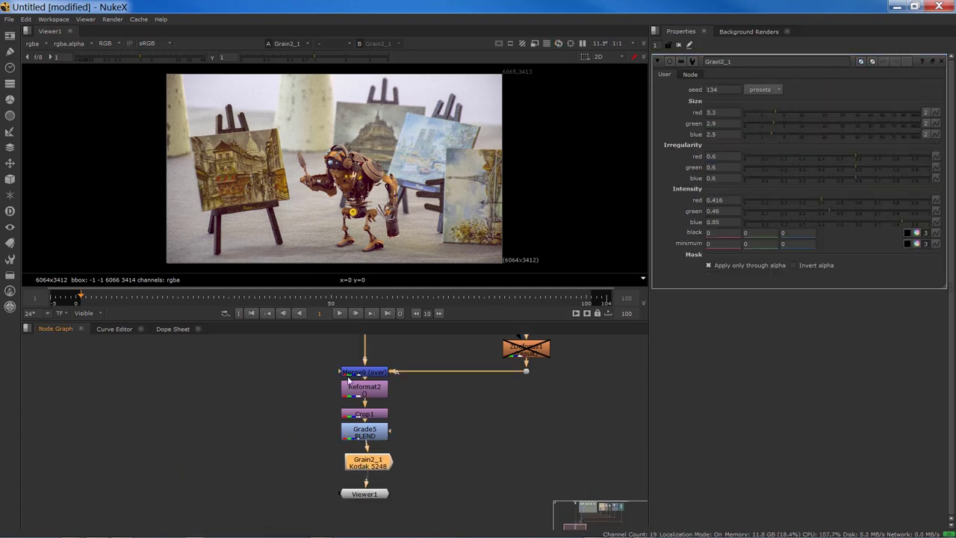
{"action": "left_click_drag", "start_coordinate": [365, 493], "coordinate": [365, 508]}
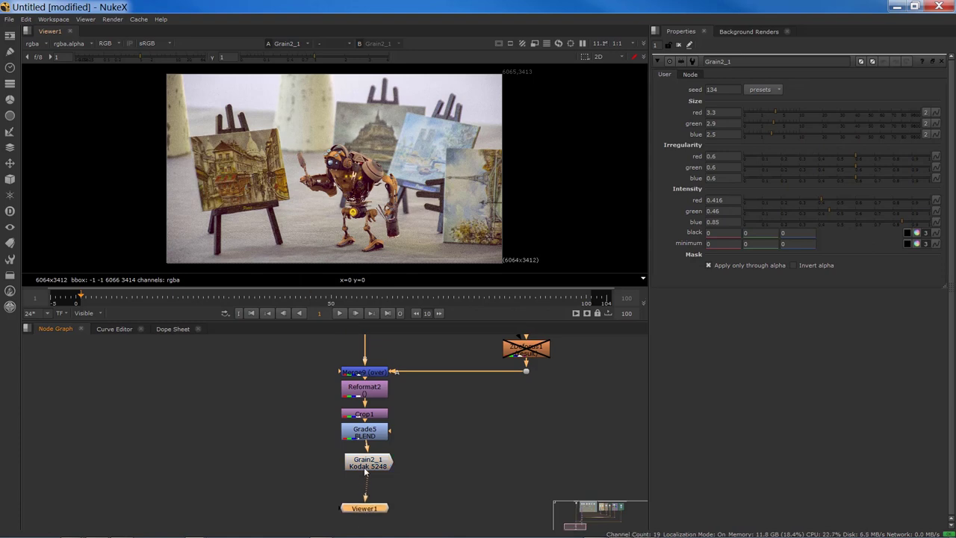
{"action": "left_click_drag", "start_coordinate": [363, 463], "coordinate": [361, 475]}
Apply the Kodak GT5274 preset to the Grain node
{"action": "scroll", "coordinate": [267, 196], "scroll_direction": "up", "scroll_amount": 6}
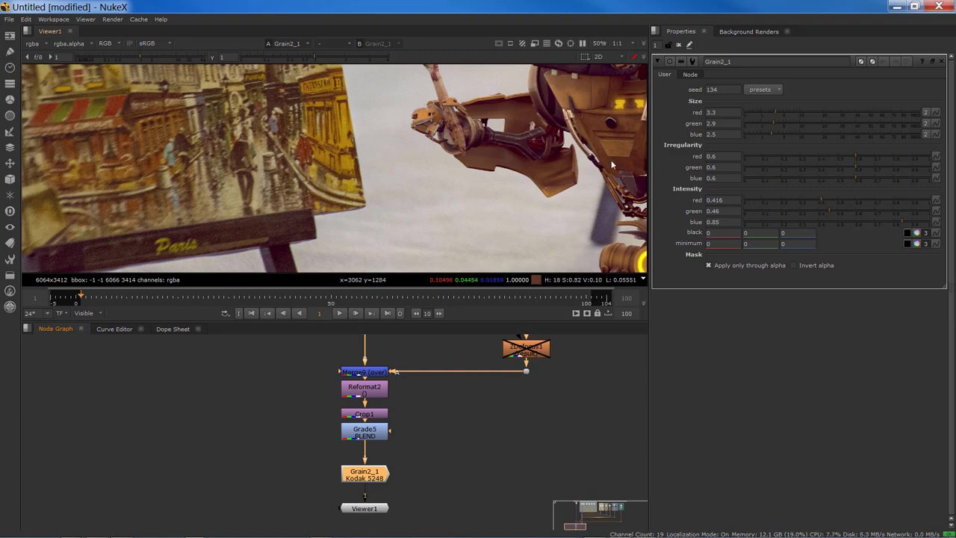
{"action": "left_click", "coordinate": [761, 89]}
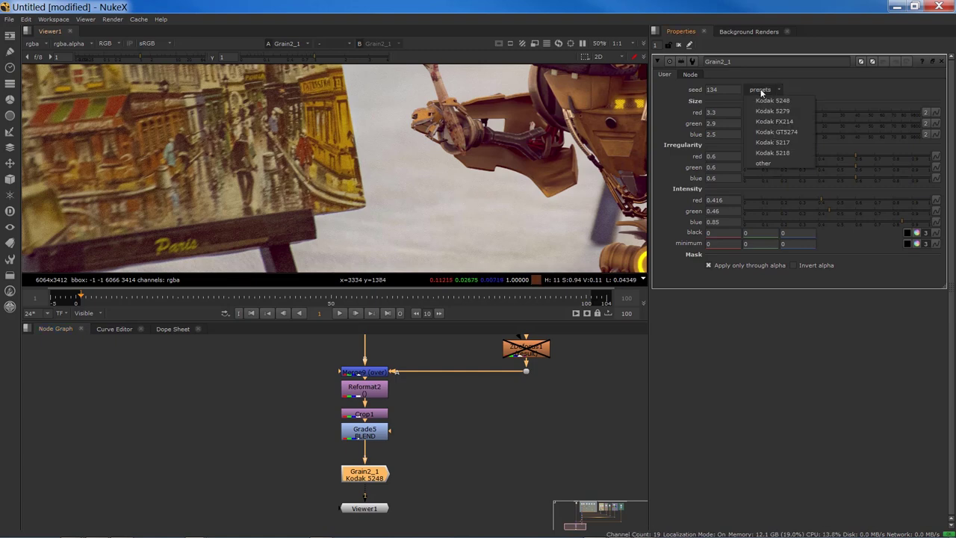
{"action": "left_click", "coordinate": [787, 135]}
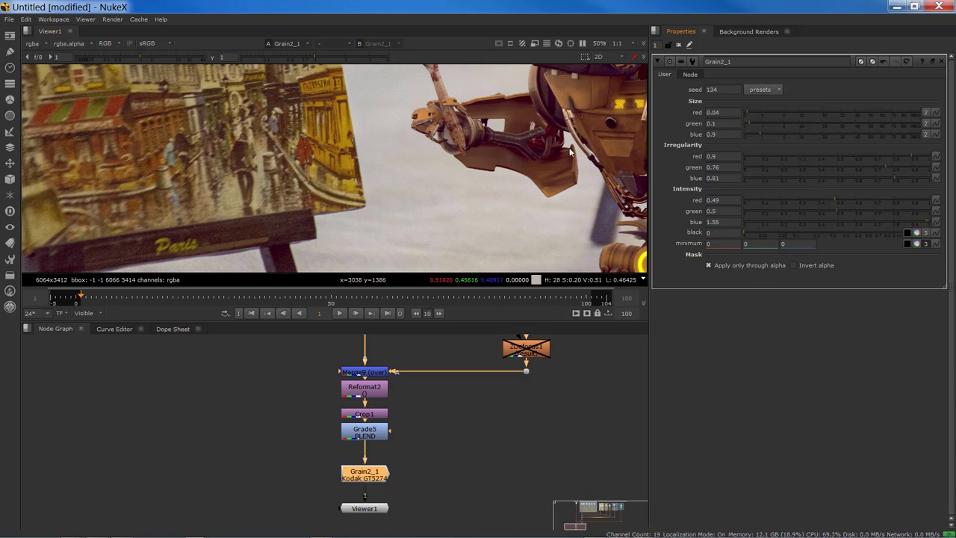
Compare a close-up of the robot with the Grain node disabled and enabled, leave it enabled, and review the full frame and node tree
{"action": "scroll", "coordinate": [414, 175], "scroll_direction": "up", "scroll_amount": 8}
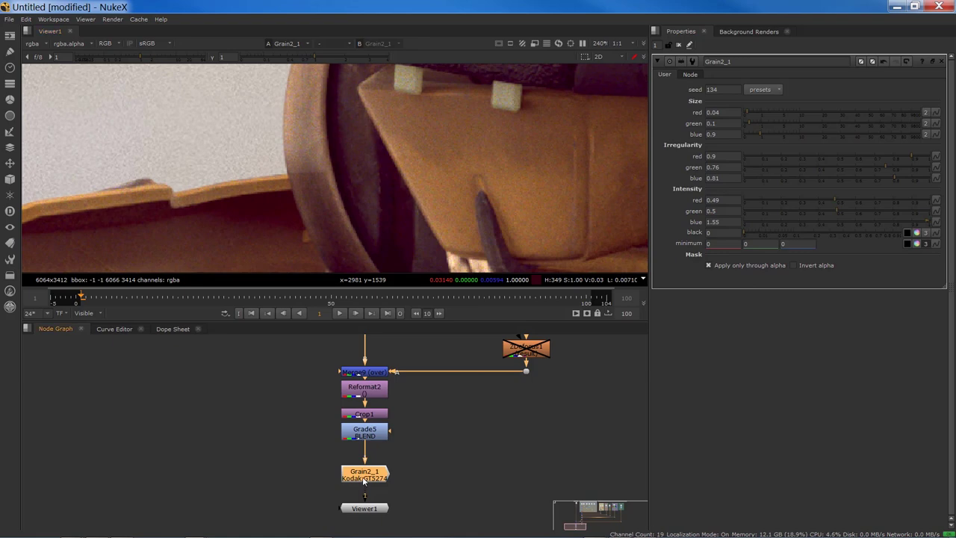
{"action": "key", "text": "d"}
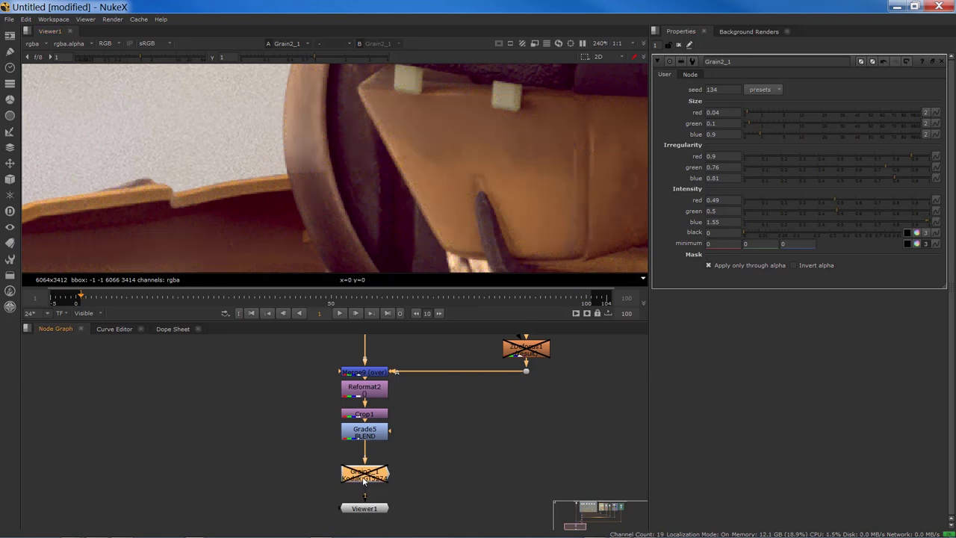
{"action": "key", "text": "d"}
{"action": "key", "text": "d"}
{"action": "key", "text": "d"}
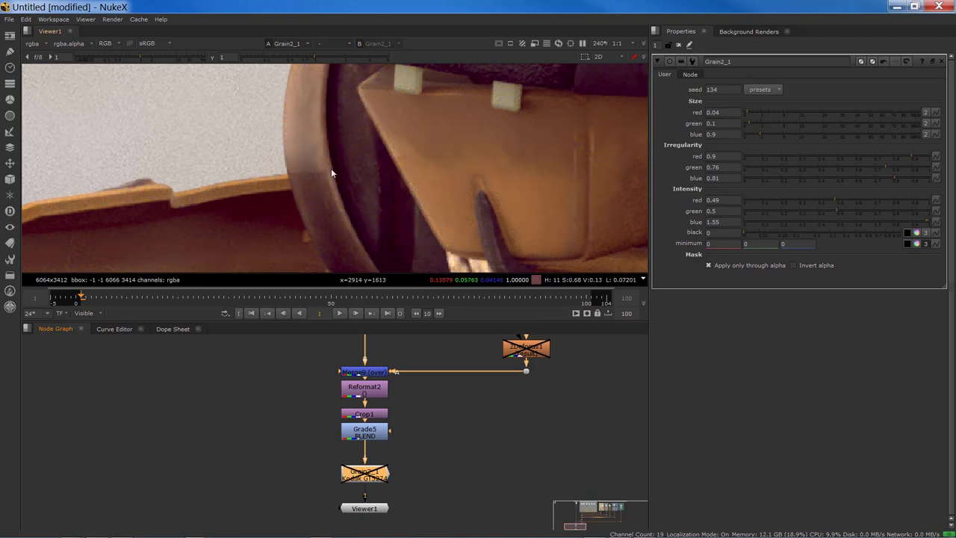
{"action": "key", "text": "d"}
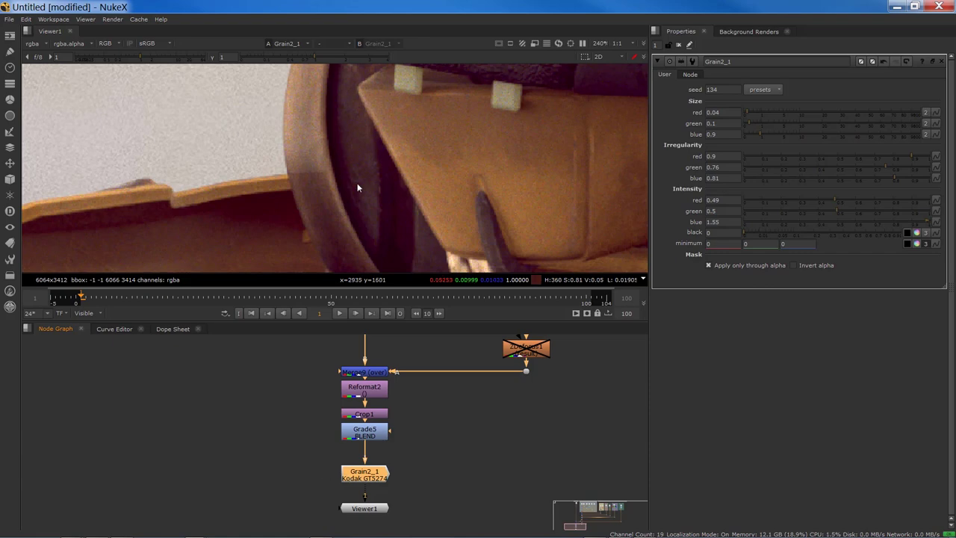
{"action": "key", "text": "f"}
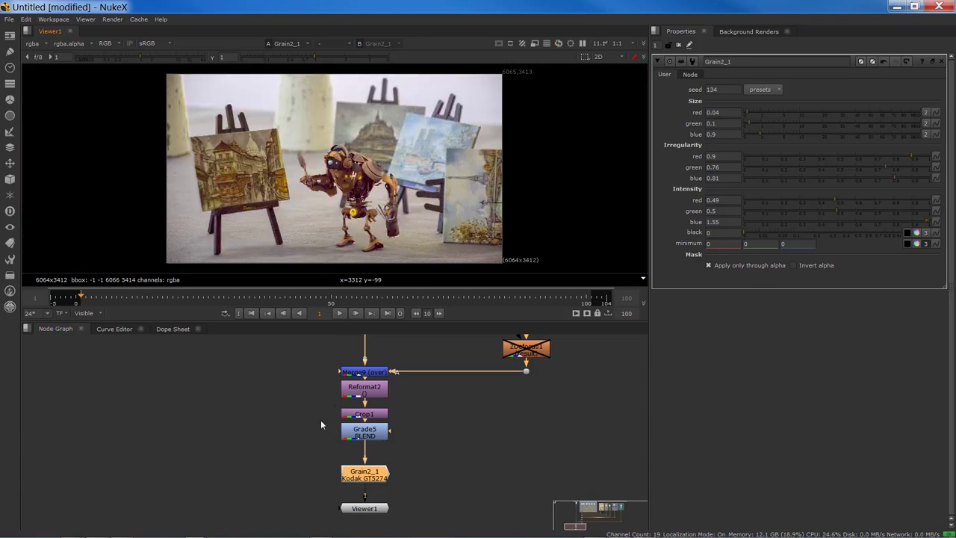
{"action": "key", "text": "f"}
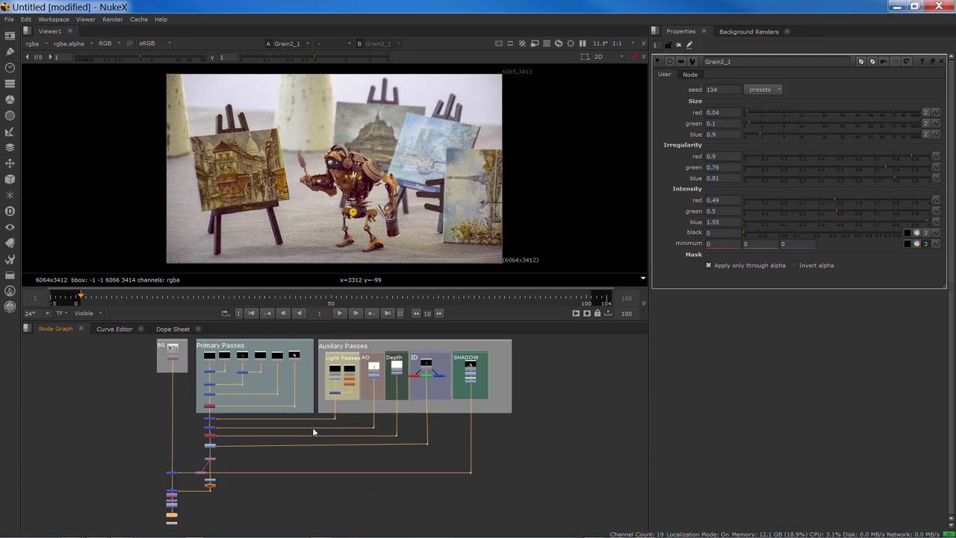